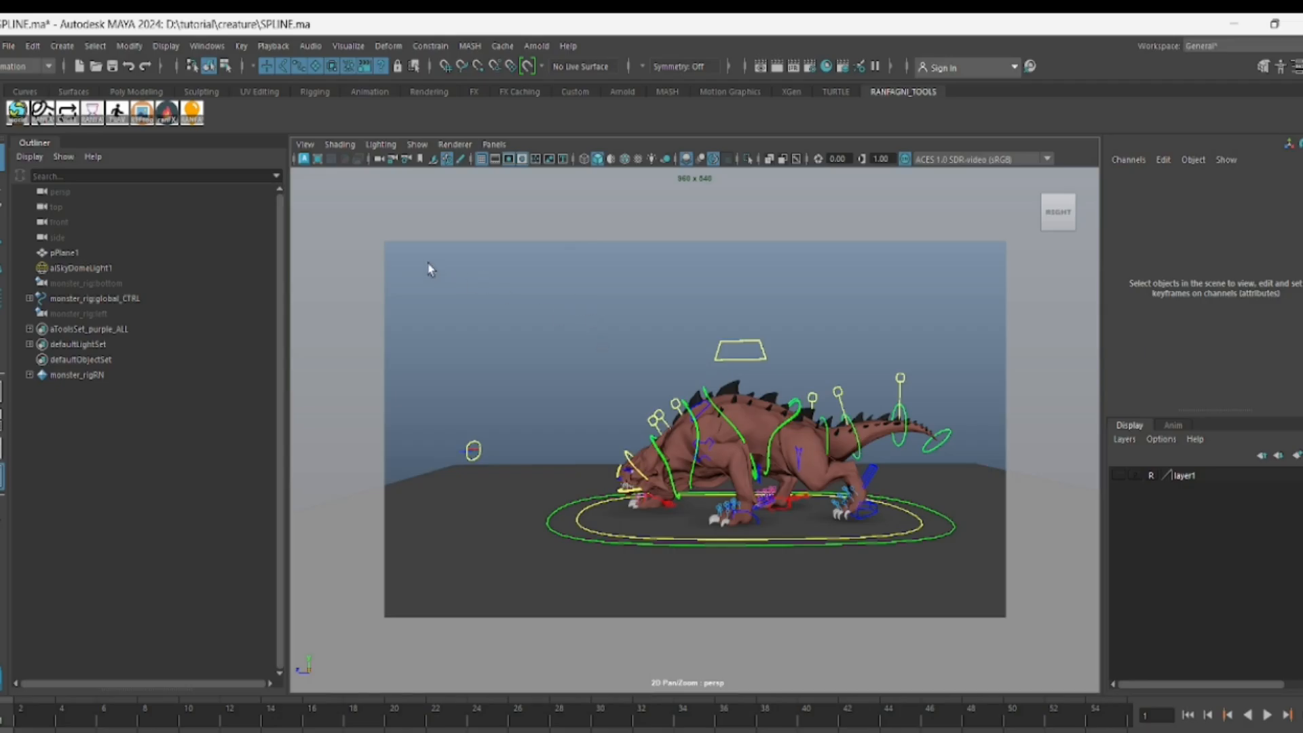
{"action": "right_click_drag", "start_coordinate": [846, 435], "coordinate": [835, 425], "text": "alt"}
{"action": "middle_click_drag", "start_coordinate": [807, 423], "coordinate": [791, 436], "text": "alt"}
{"action": "left_click_drag", "start_coordinate": [791, 437], "coordinate": [800, 429], "text": "alt"}
{"action": "right_click_drag", "start_coordinate": [801, 429], "coordinate": [797, 424], "text": "alt"}
{"action": "middle_click_drag", "start_coordinate": [803, 416], "coordinate": [812, 415], "text": "alt"}
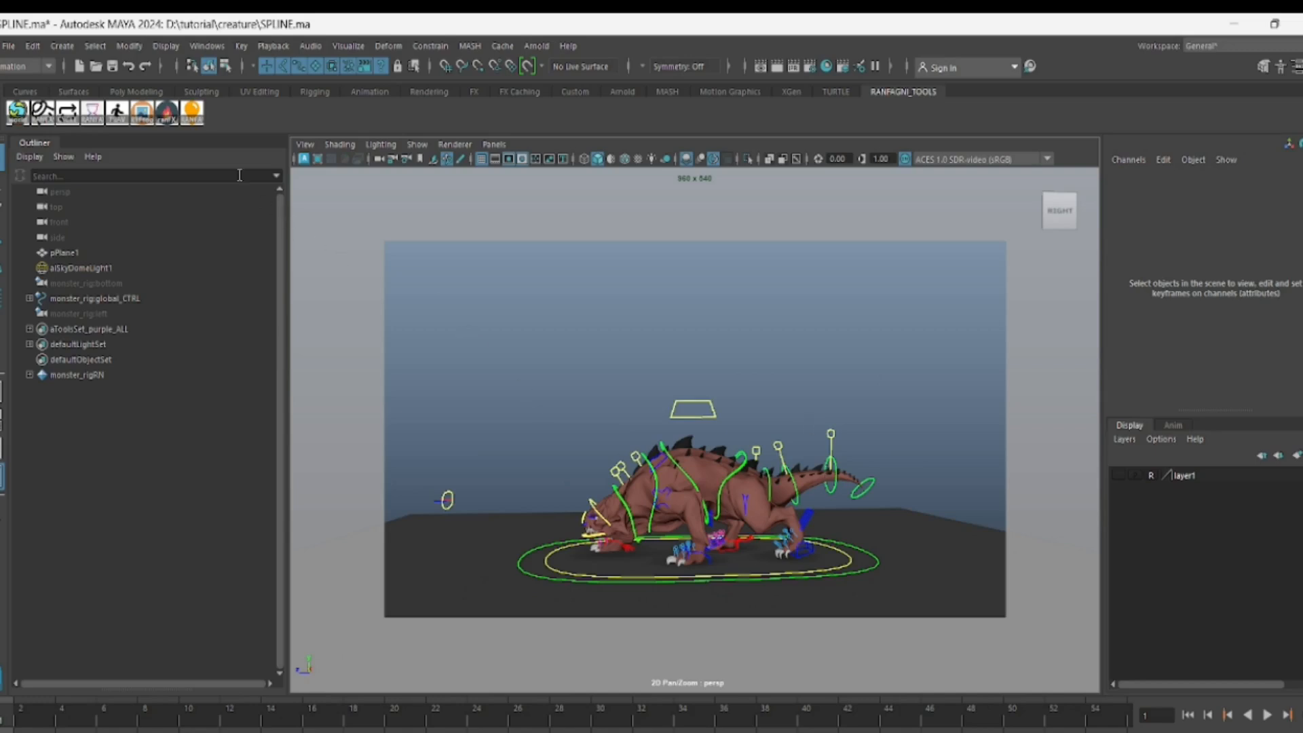
Open the RANFAREF reference tool and import the image sequence starting at ref0007.jpg from D:\tutorial\creature
{"action": "left_click", "coordinate": [142, 113]}
{"action": "left_click_drag", "start_coordinate": [189, 454], "coordinate": [1098, 240]}
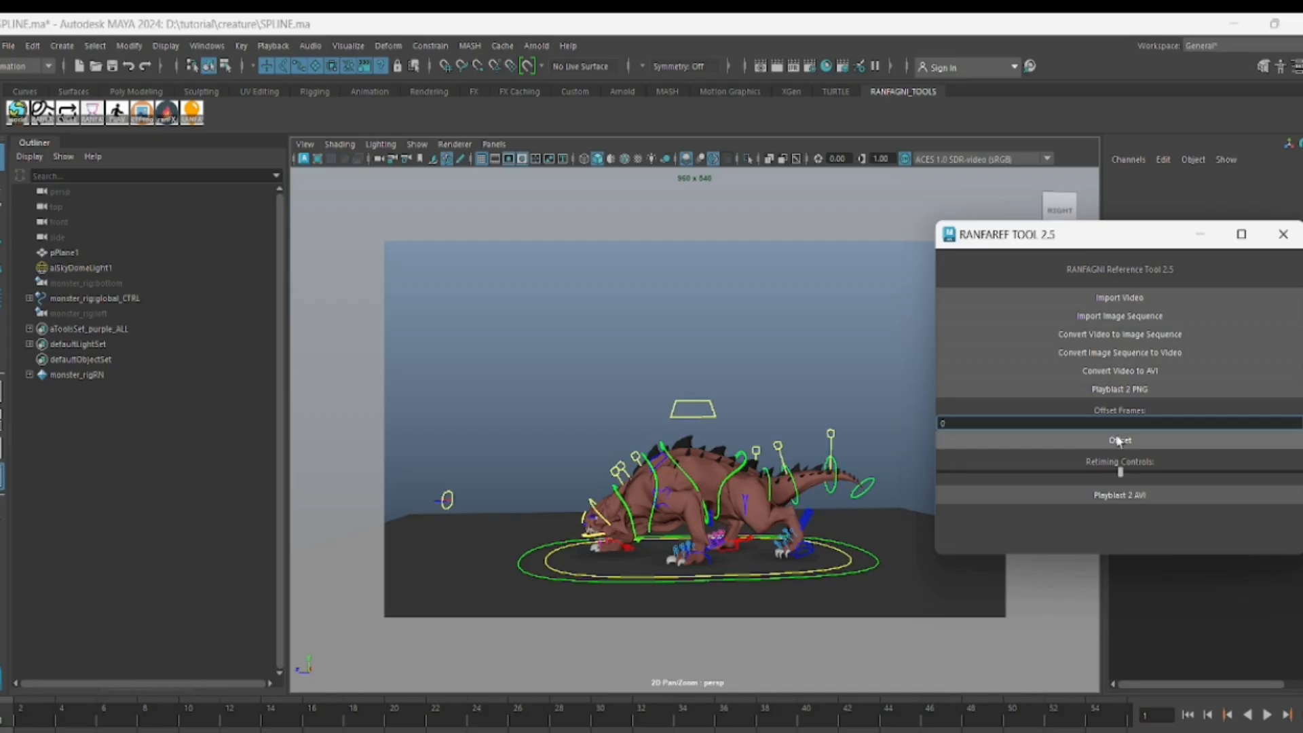
{"action": "left_click", "coordinate": [1124, 318]}
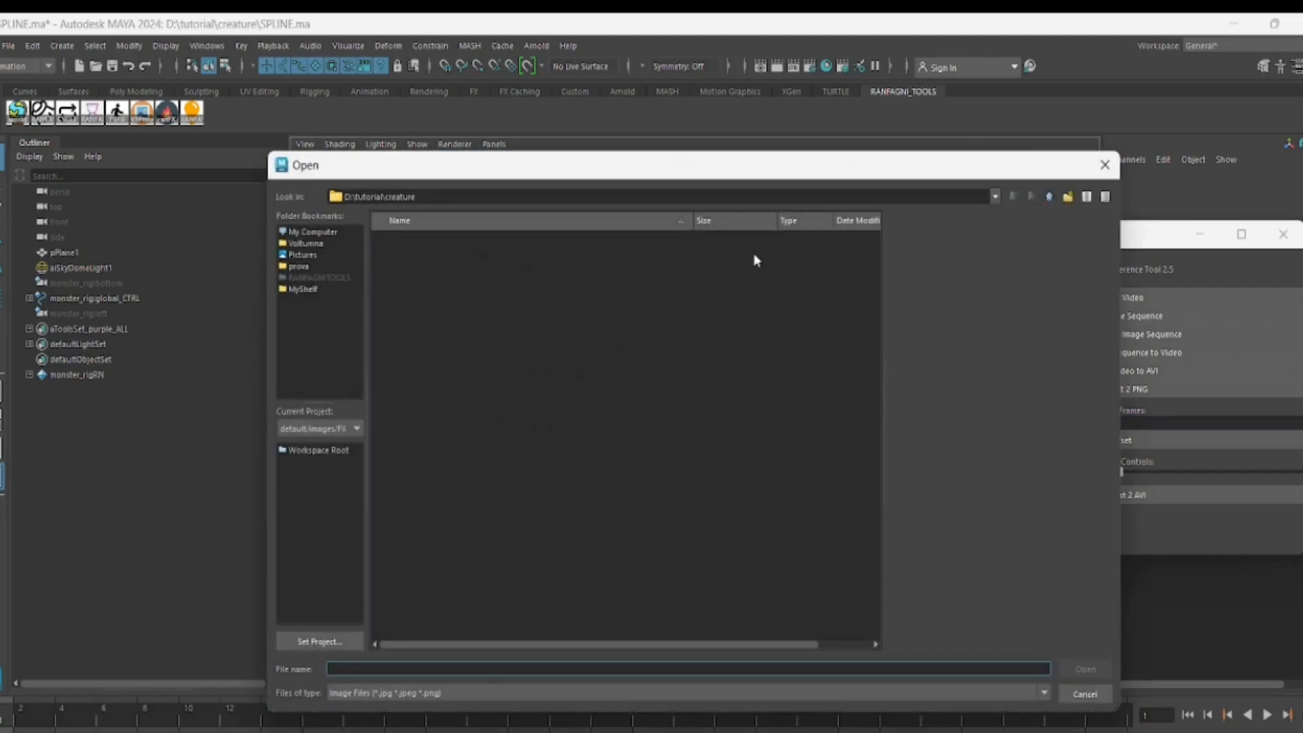
{"action": "left_click_drag", "start_coordinate": [875, 270], "coordinate": [858, 292]}
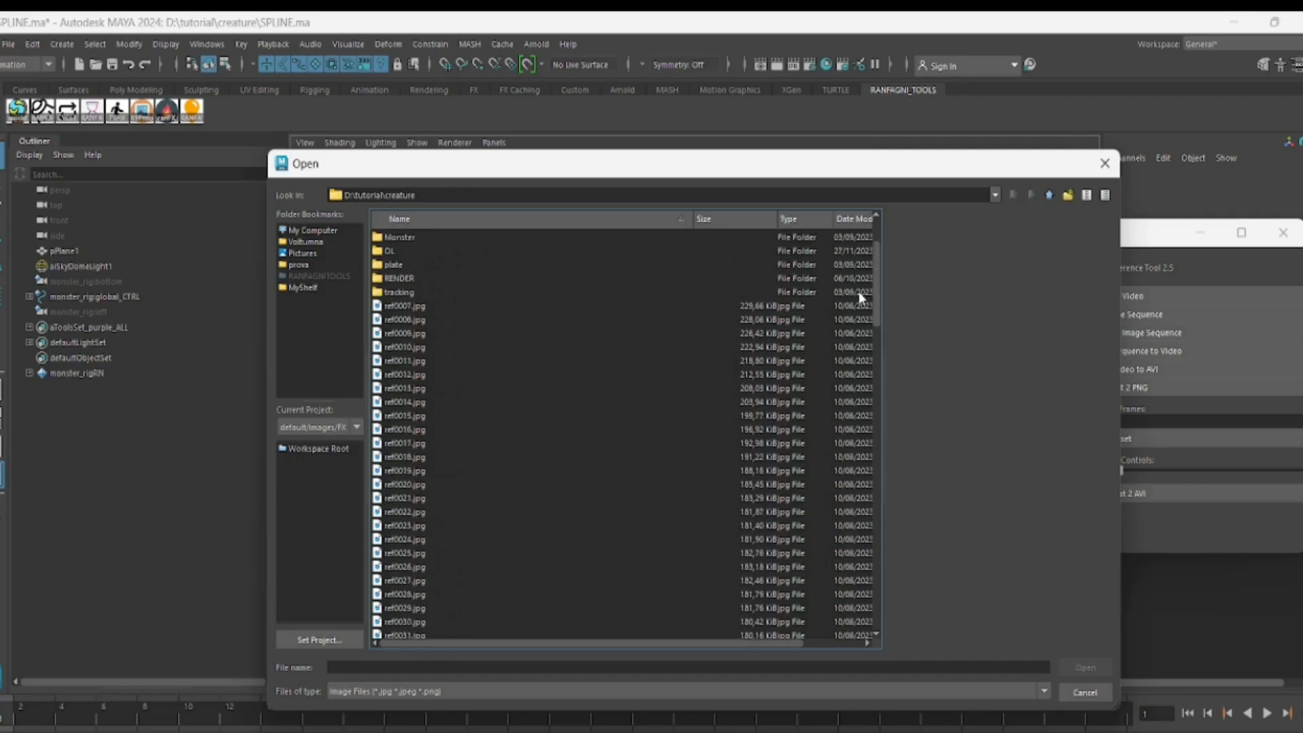
{"action": "left_click", "coordinate": [438, 307]}
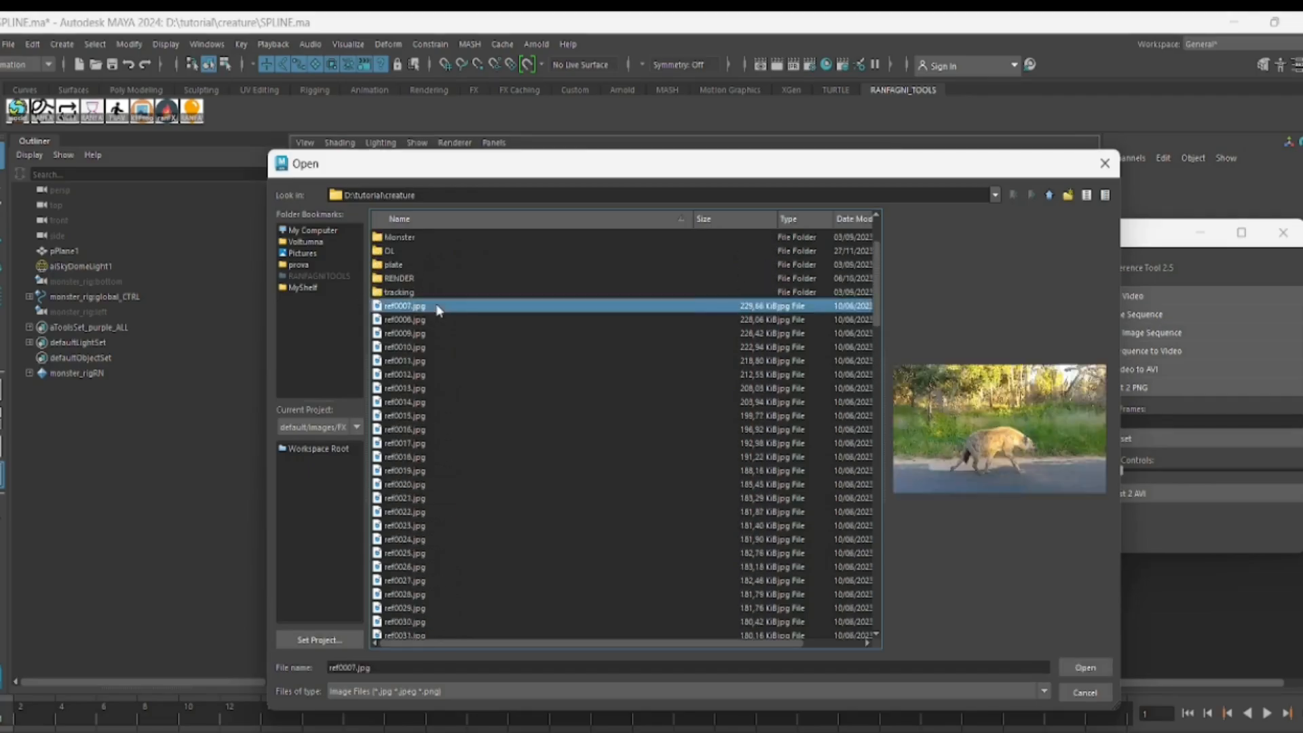
{"action": "left_click", "coordinate": [1084, 669]}
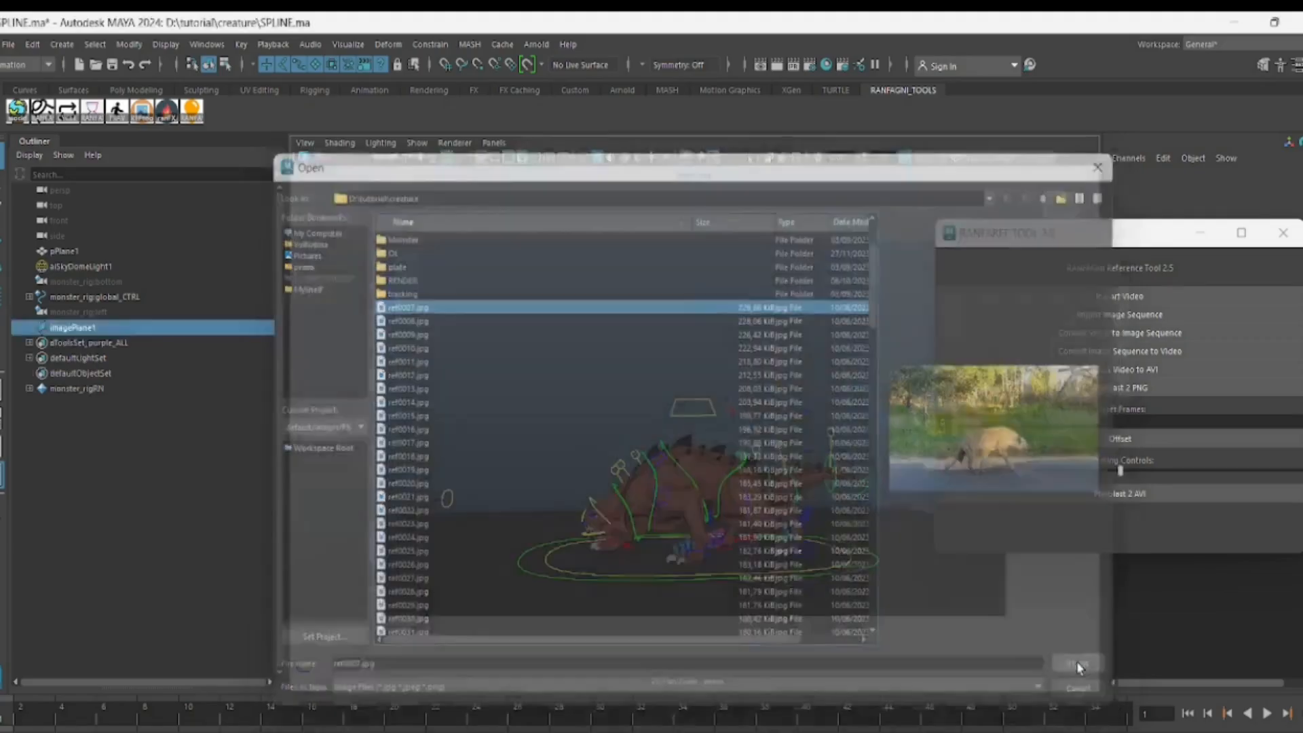
Scale the imported image plane uniformly to about 61.2 and rotate it about Y toward the side view
{"action": "key", "text": "r"}
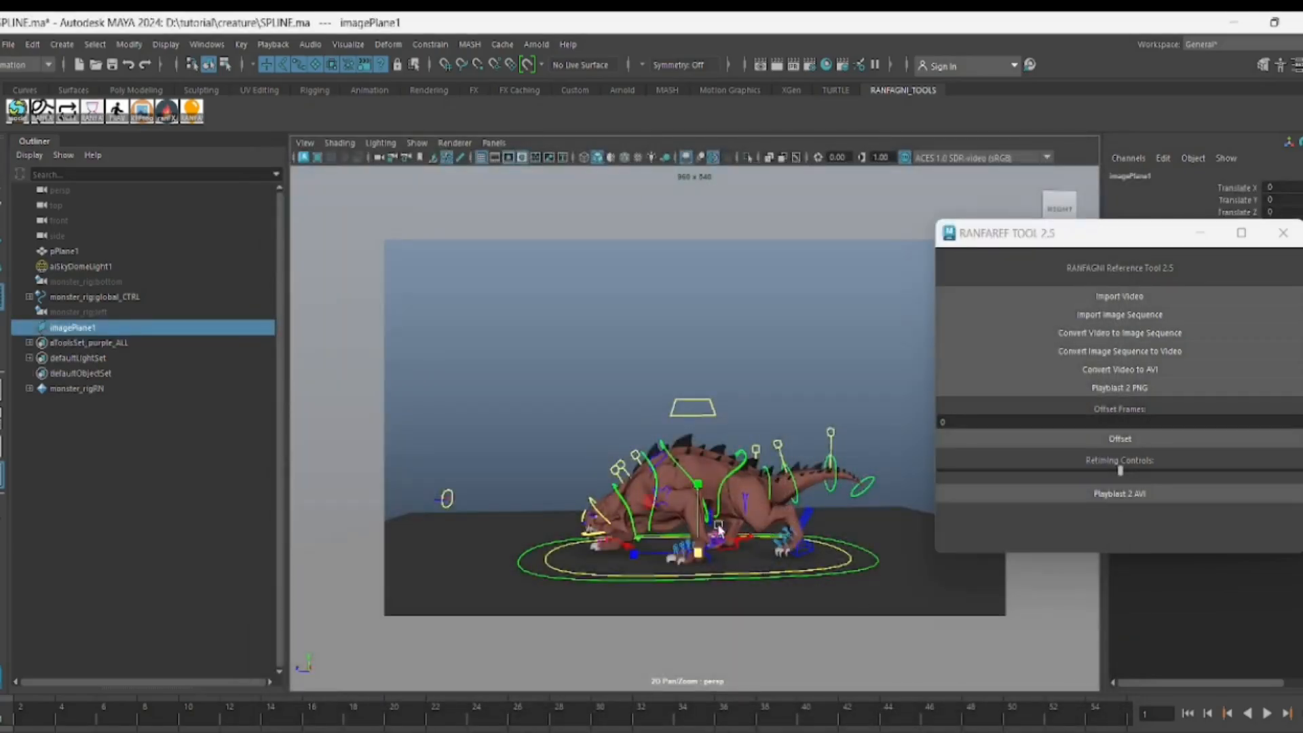
{"action": "left_click_drag", "start_coordinate": [698, 552], "coordinate": [913, 549]}
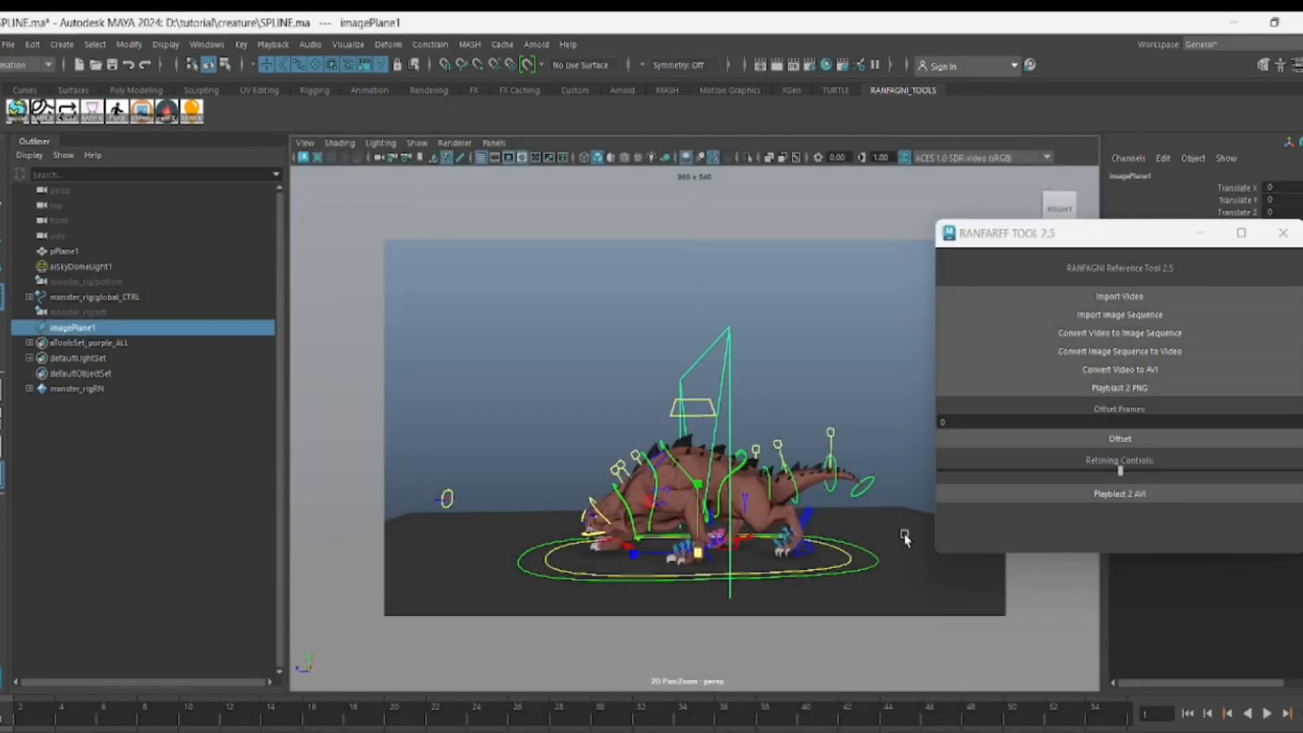
{"action": "key", "text": "e"}
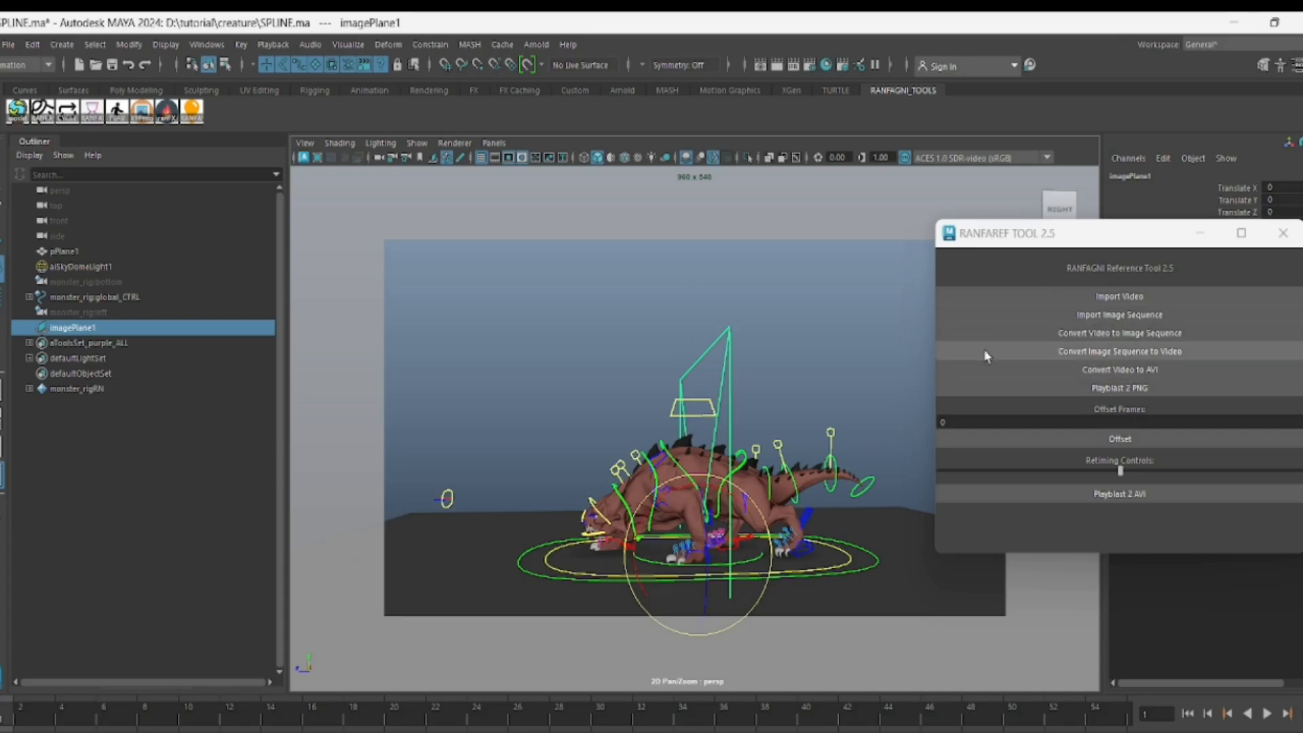
{"action": "left_click_drag", "start_coordinate": [730, 561], "coordinate": [758, 561]}
Raise the image plane to about 279.9 in Y and fine-tune its Y rotation to about 87.8 degrees
{"action": "key", "text": "w"}
{"action": "left_click_drag", "start_coordinate": [706, 493], "coordinate": [707, 308]}
{"action": "key", "text": "e"}
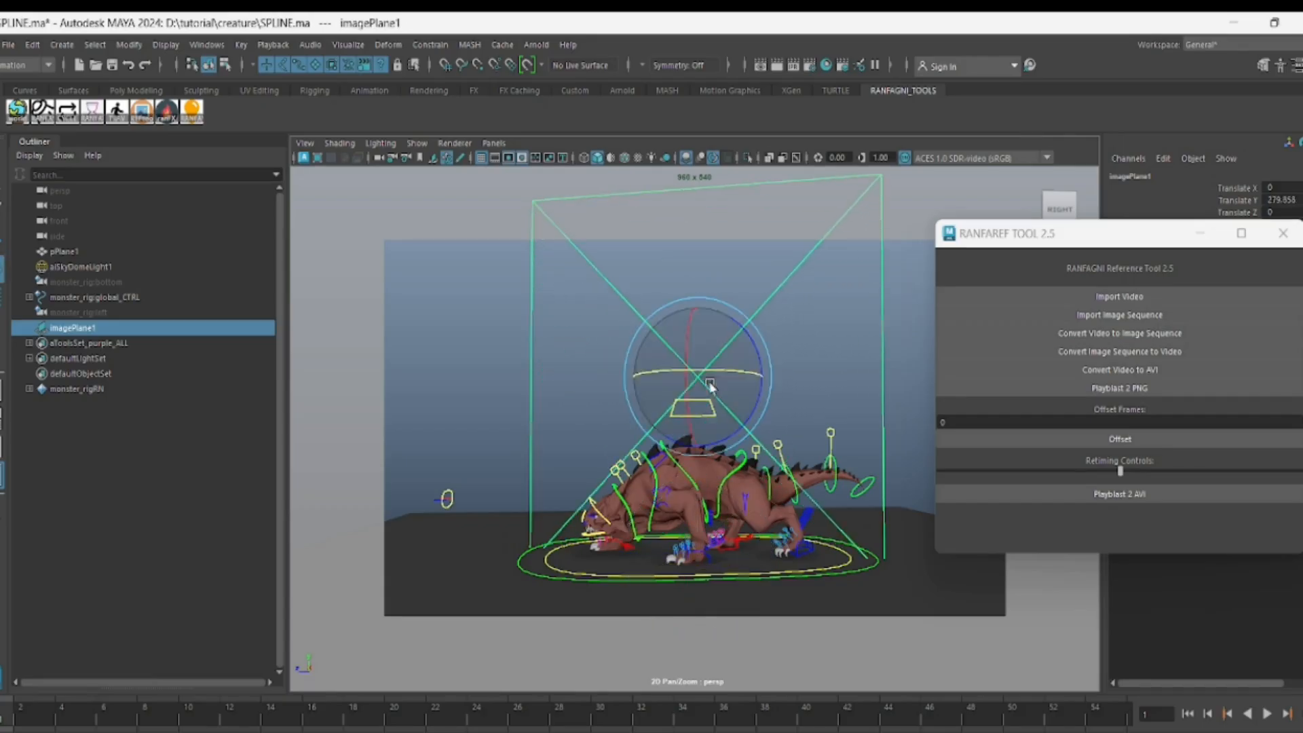
{"action": "left_click_drag", "start_coordinate": [718, 372], "coordinate": [733, 373]}
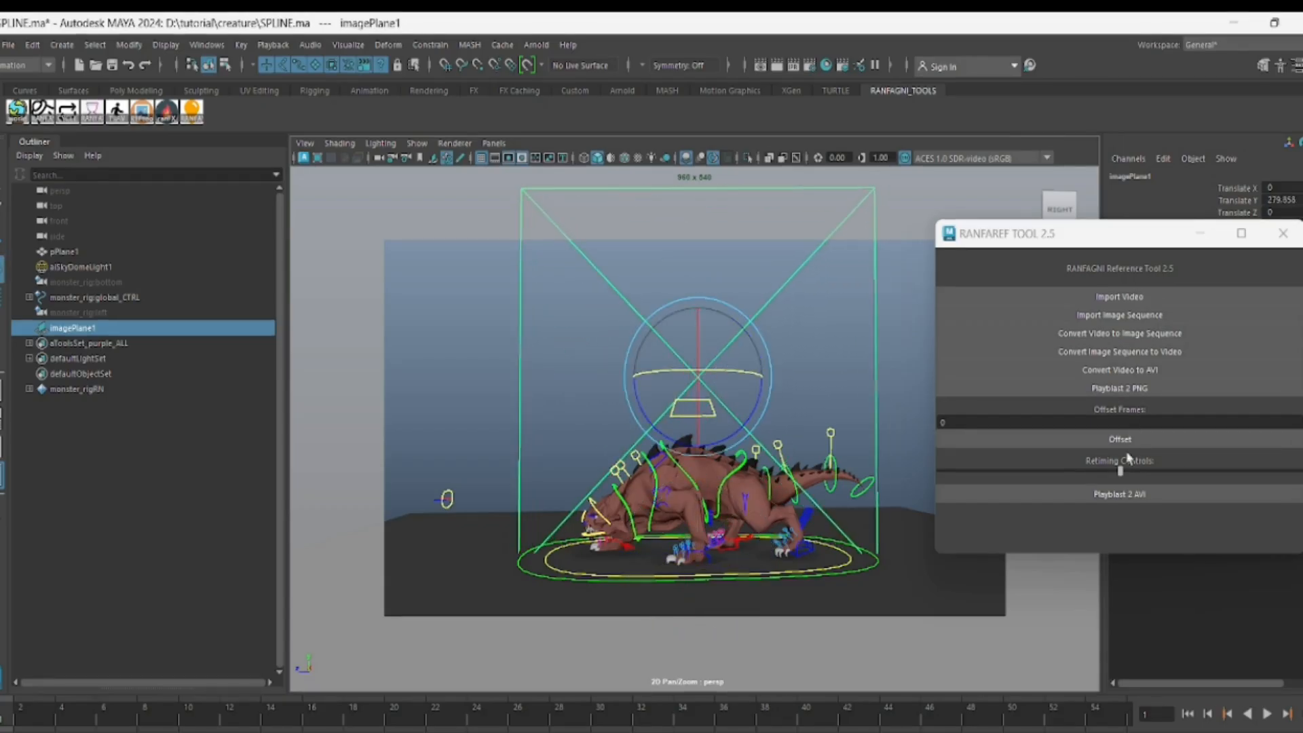
Adjust the reference sequence's speed with the retiming control and play the animation against the creature's walk
{"action": "left_click_drag", "start_coordinate": [1118, 472], "coordinate": [1130, 470]}
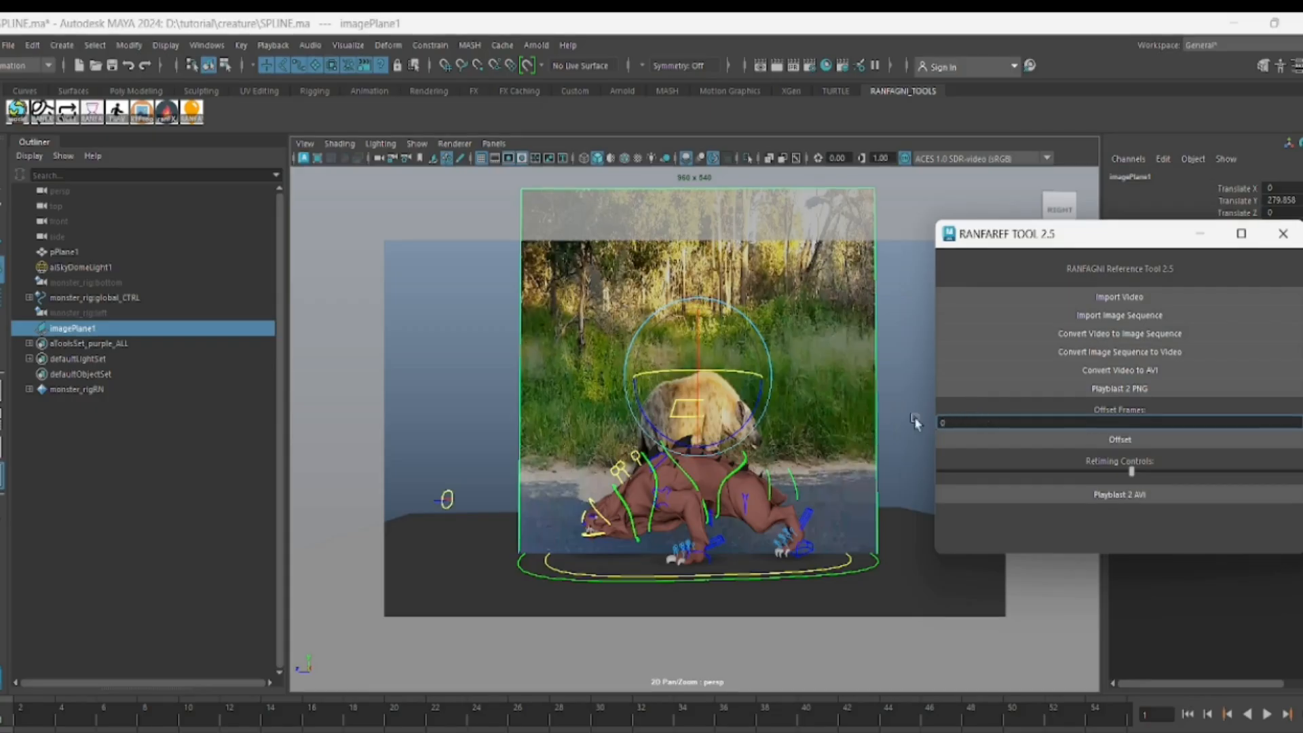
{"action": "key", "text": "alt+v"}
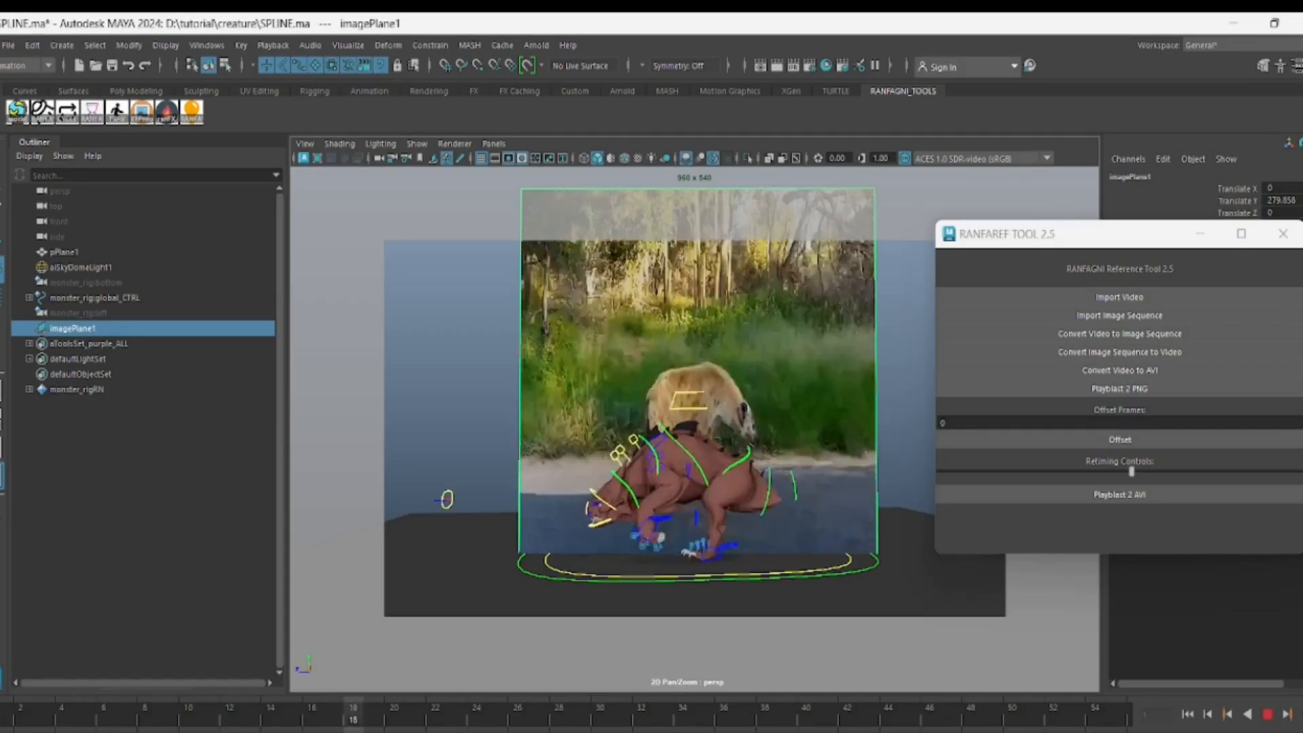
{"action": "left_click_drag", "start_coordinate": [1133, 469], "coordinate": [1080, 467]}
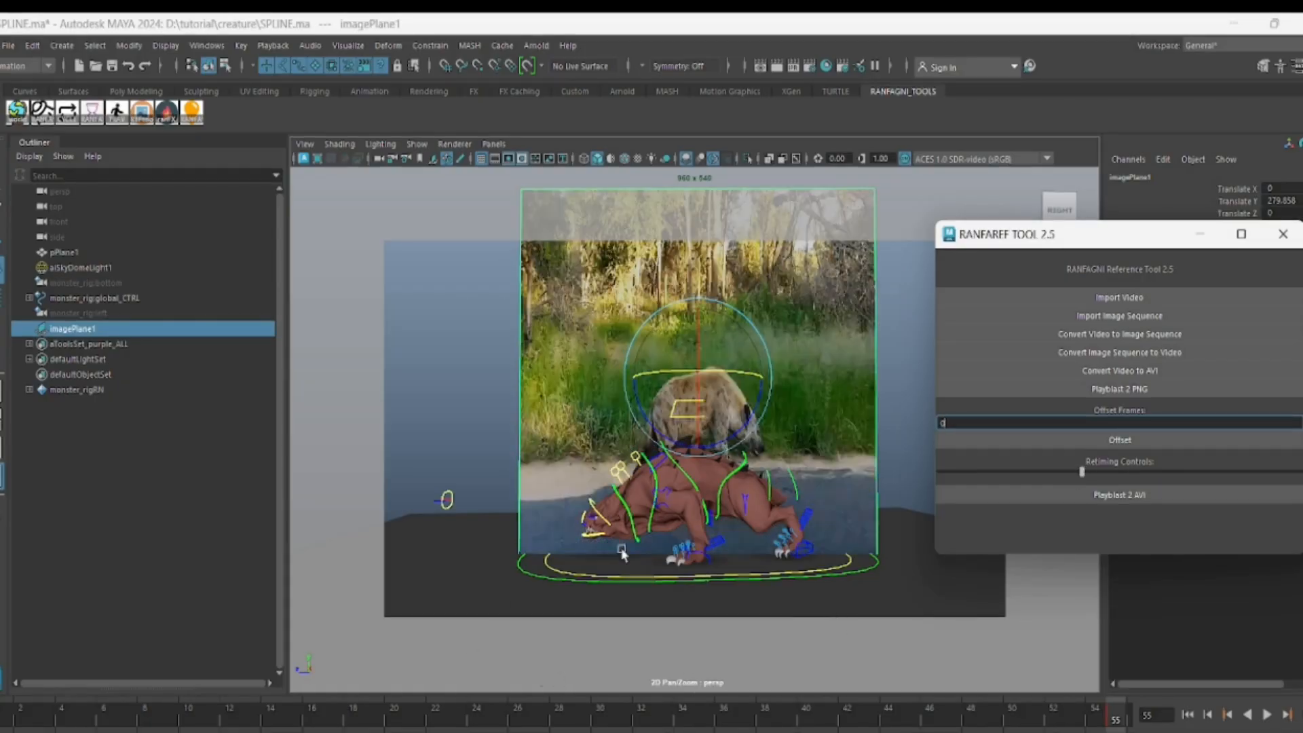
Turn the image plane to about -95 degrees about Y and raise it to about 373.3 in Y
{"action": "left_click_drag", "start_coordinate": [1116, 242], "coordinate": [1159, 383]}
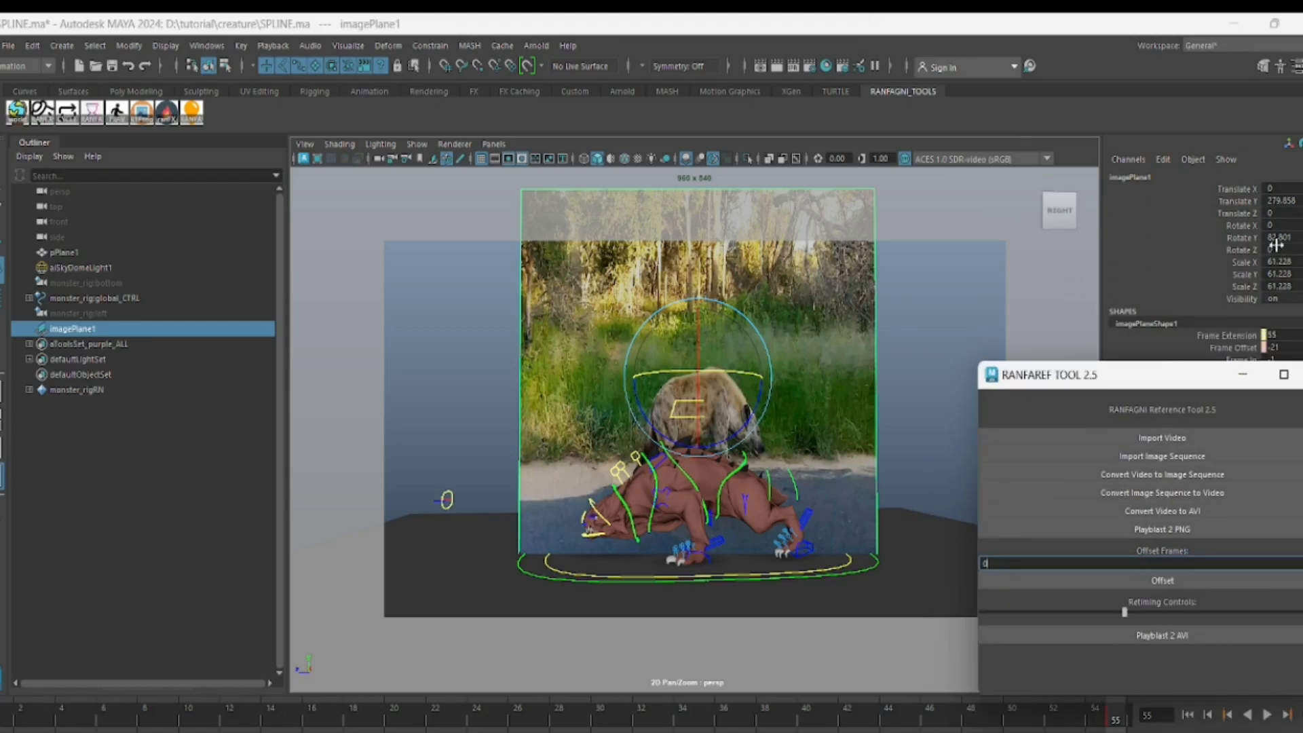
{"action": "left_click_drag", "start_coordinate": [721, 373], "coordinate": [643, 366]}
{"action": "key", "text": "w"}
{"action": "left_click_drag", "start_coordinate": [697, 316], "coordinate": [698, 268]}
Reduce the image plane's Y scale to about 34.6 and shift it to about 263.9 in Z
{"action": "key", "text": "r"}
{"action": "key", "text": "w"}
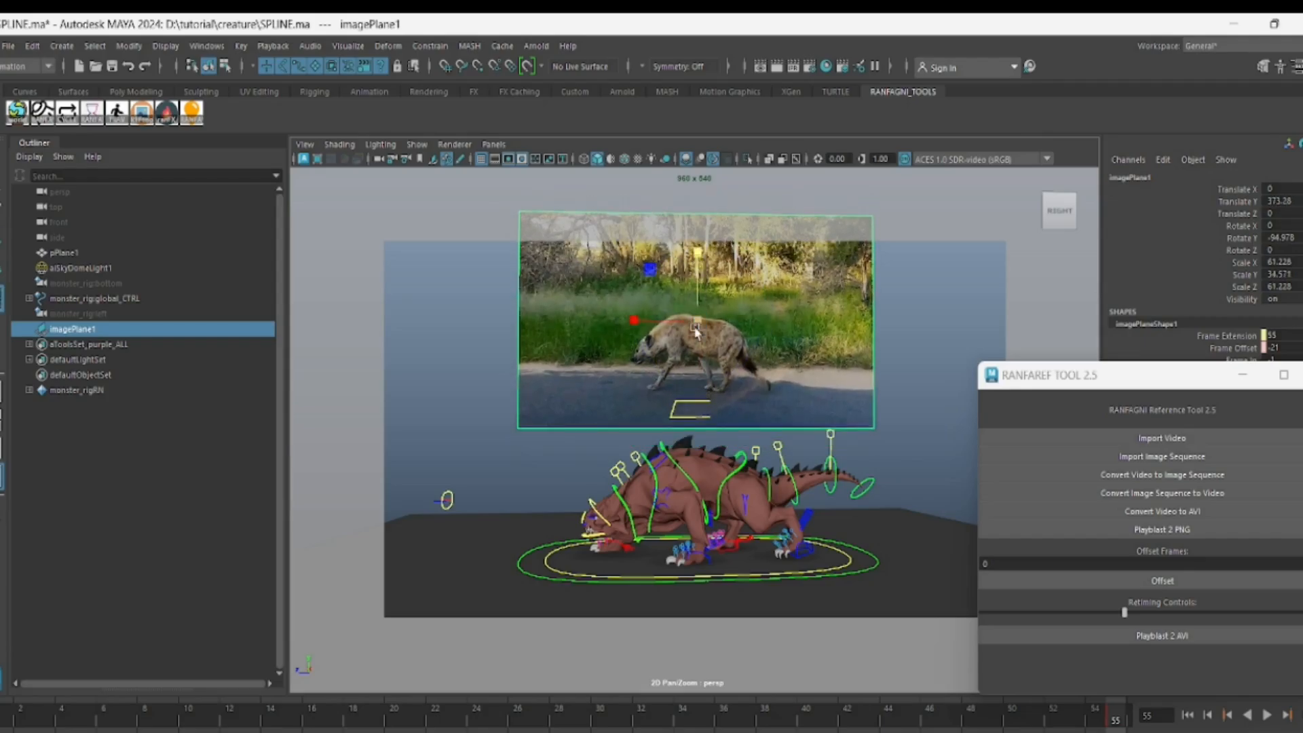
{"action": "left_click_drag", "start_coordinate": [569, 301], "coordinate": [506, 303]}
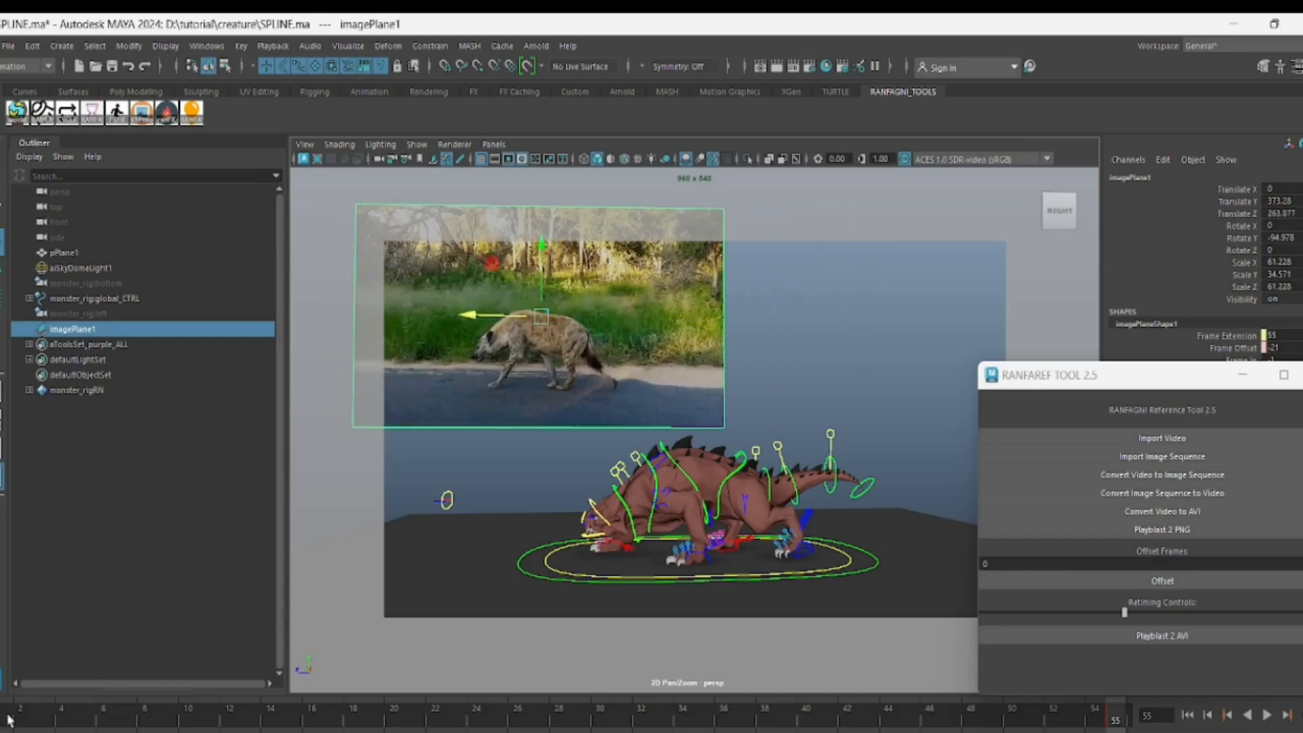
Play and scrub the timeline through frame 55 to compare the hyena reference with the creature's pose, and return to frame 1
{"action": "key", "text": "alt+v"}
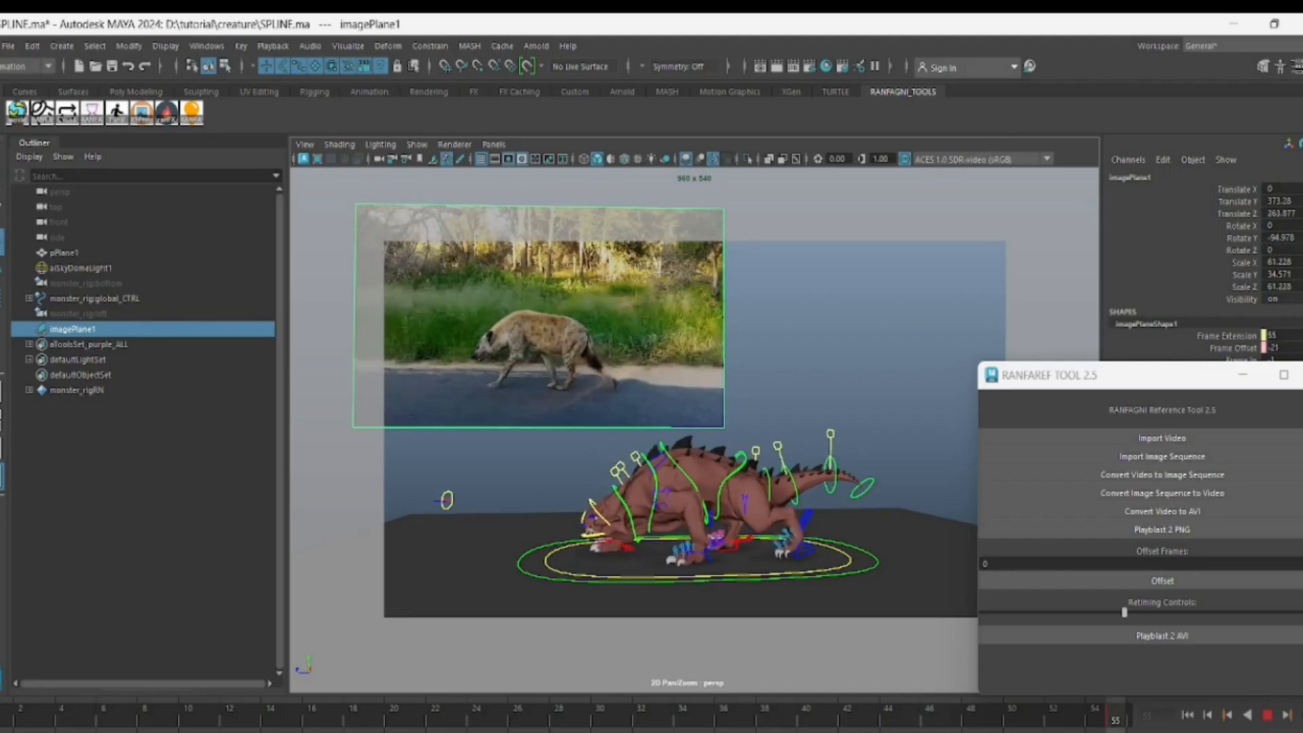
{"action": "left_click", "coordinate": [2, 720]}
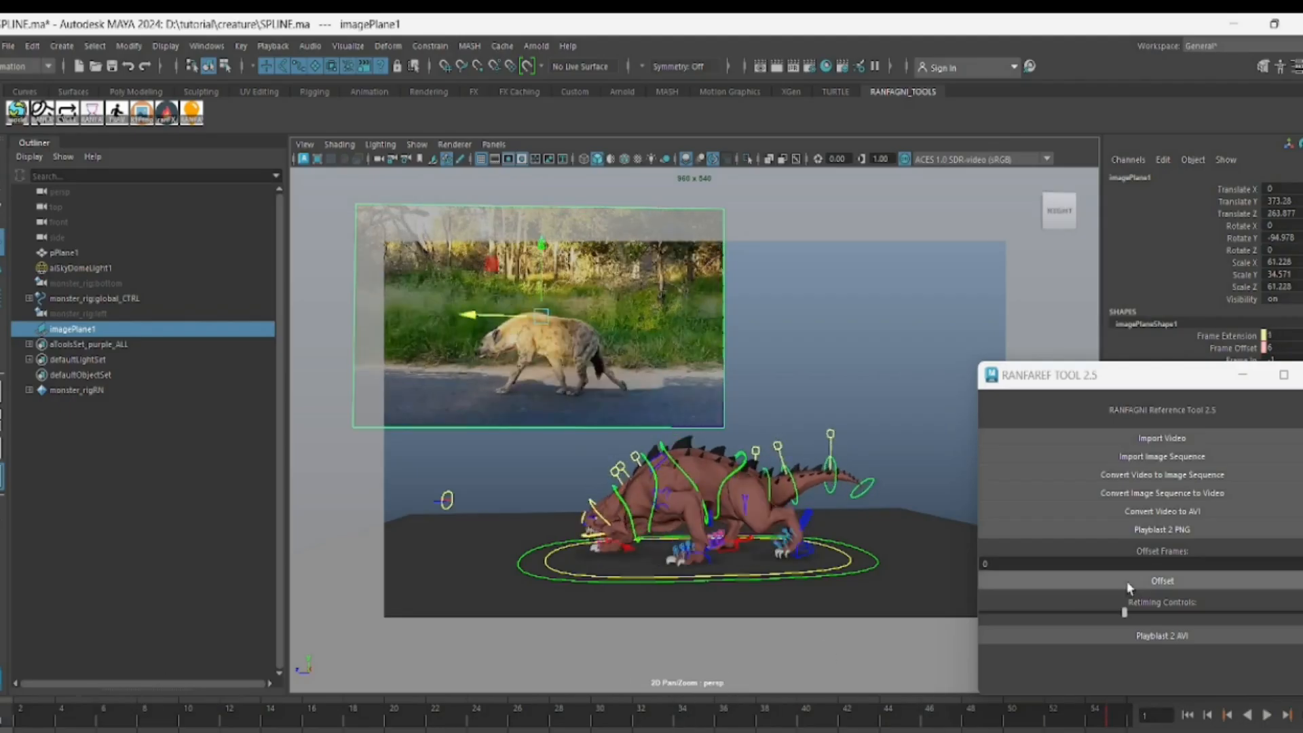
{"action": "left_click_drag", "start_coordinate": [1111, 375], "coordinate": [1035, 245]}
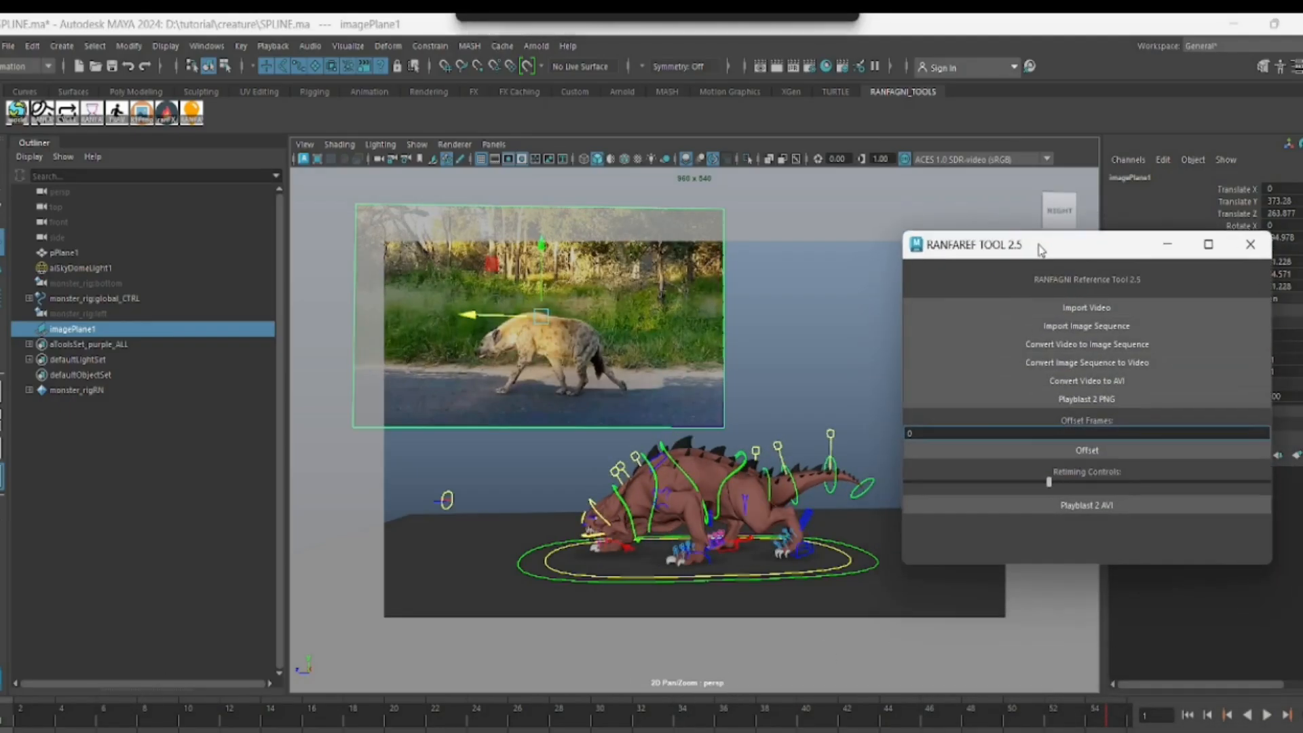
{"action": "left_click_drag", "start_coordinate": [17, 710], "coordinate": [1115, 732]}
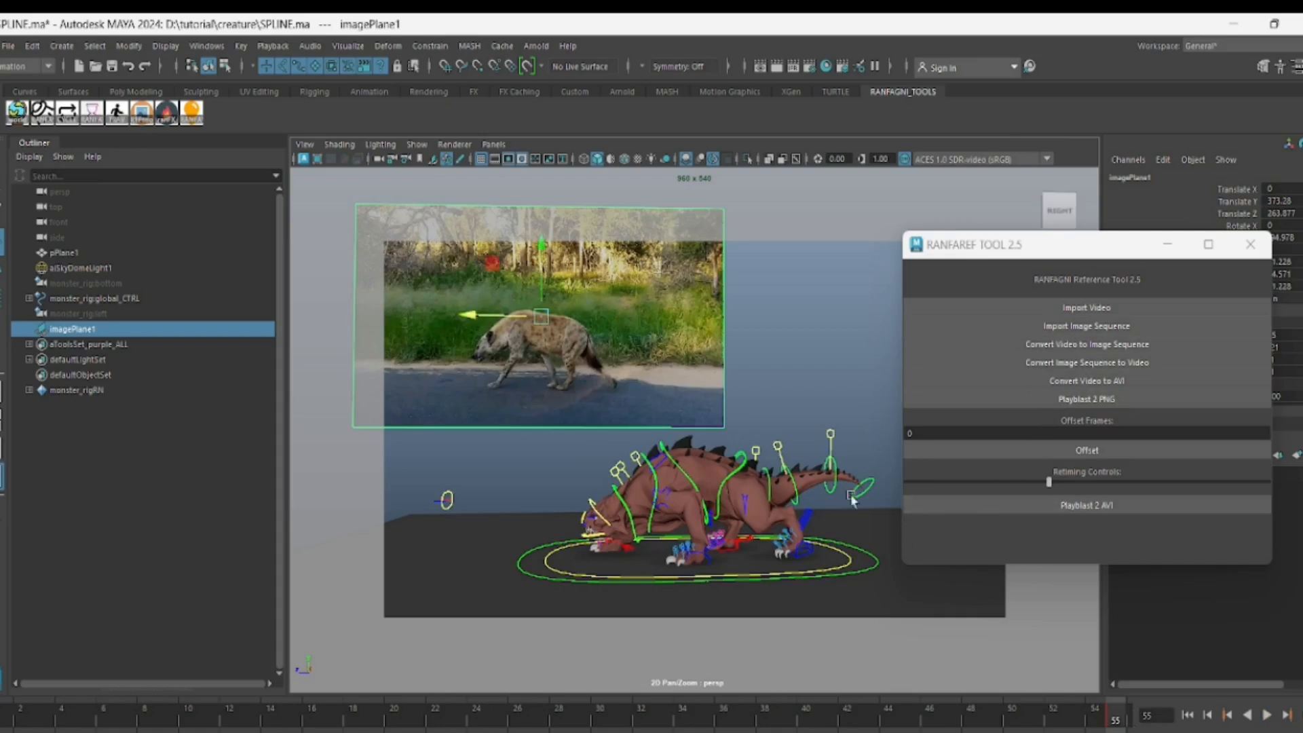
{"action": "left_click", "coordinate": [2, 713]}
Apply an offset of 1 frame to the reference image sequence
{"action": "left_click", "coordinate": [917, 432]}
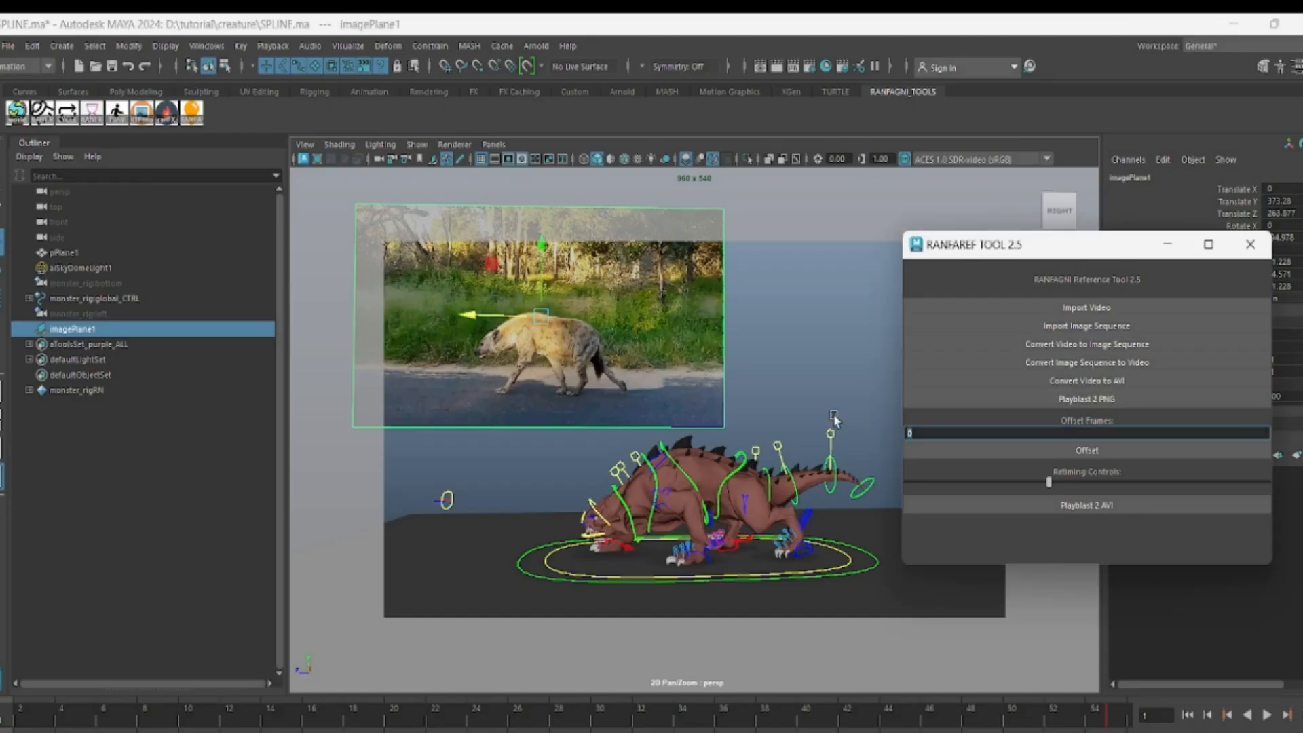
{"action": "type", "text": "1"}
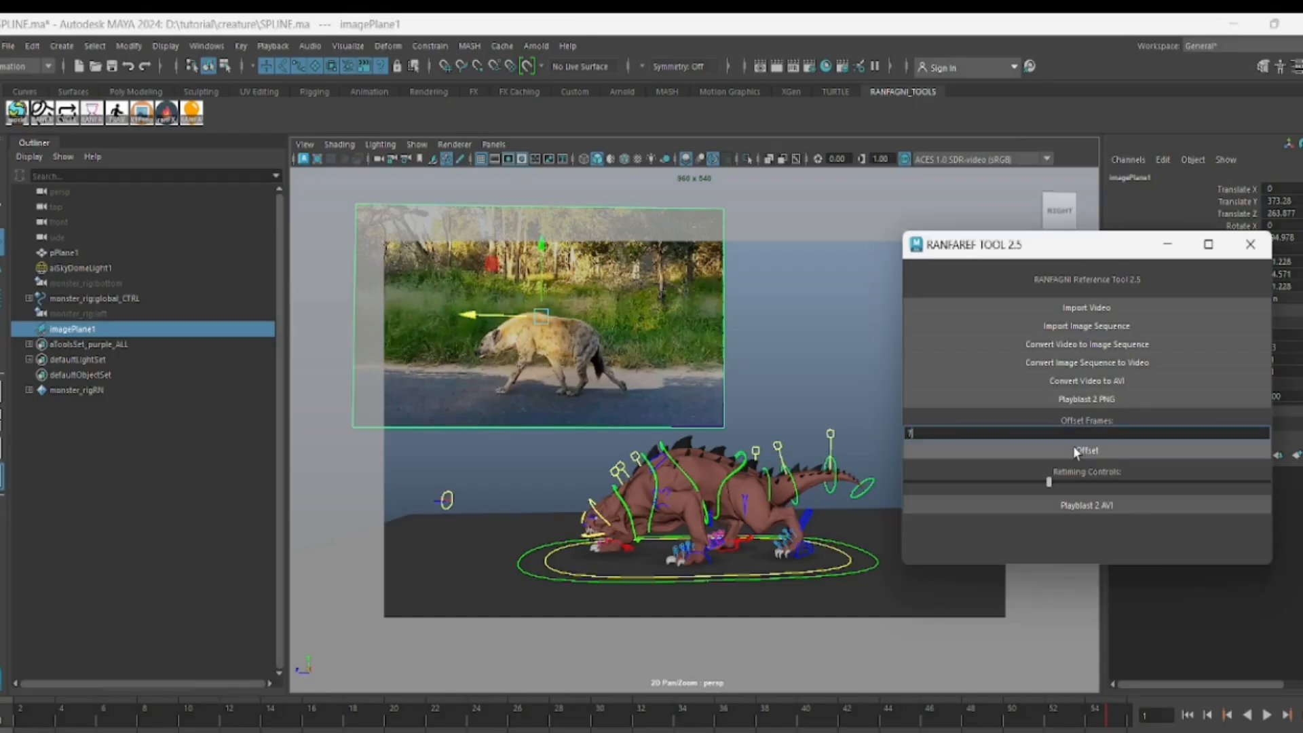
{"action": "left_click", "coordinate": [1073, 446]}
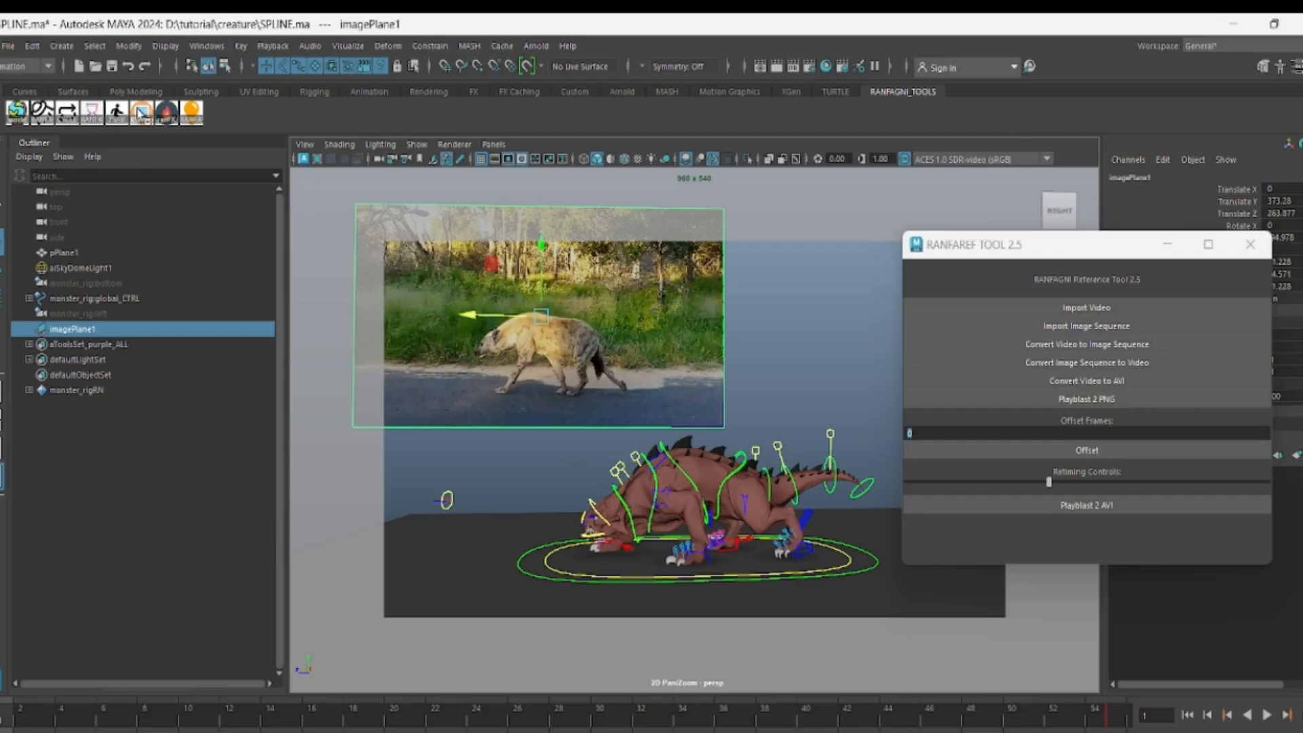
Open the RANFAGNI Travelling Tool, enlarge its window and arrange both tool windows clear of the creature
{"action": "left_click", "coordinate": [118, 116]}
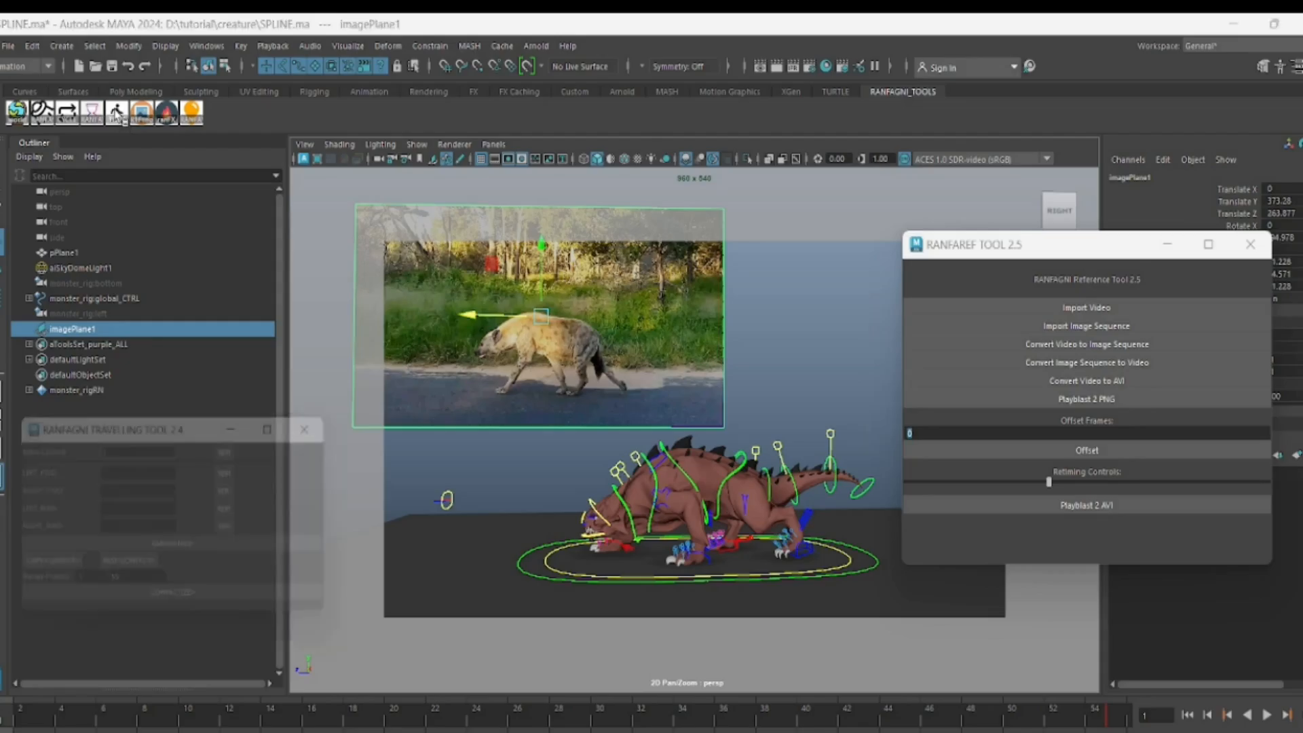
{"action": "left_click_drag", "start_coordinate": [108, 422], "coordinate": [114, 245]}
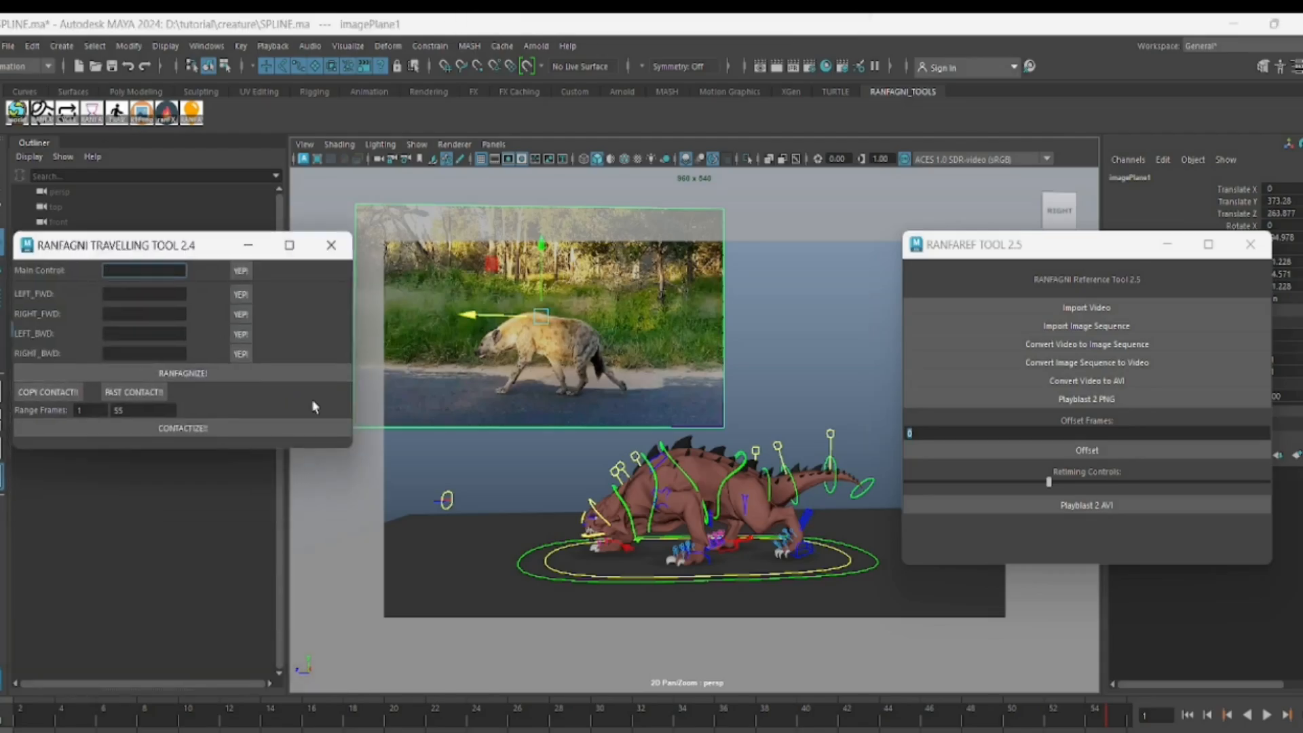
{"action": "left_click_drag", "start_coordinate": [350, 450], "coordinate": [386, 478]}
{"action": "left_click_drag", "start_coordinate": [991, 250], "coordinate": [990, 141]}
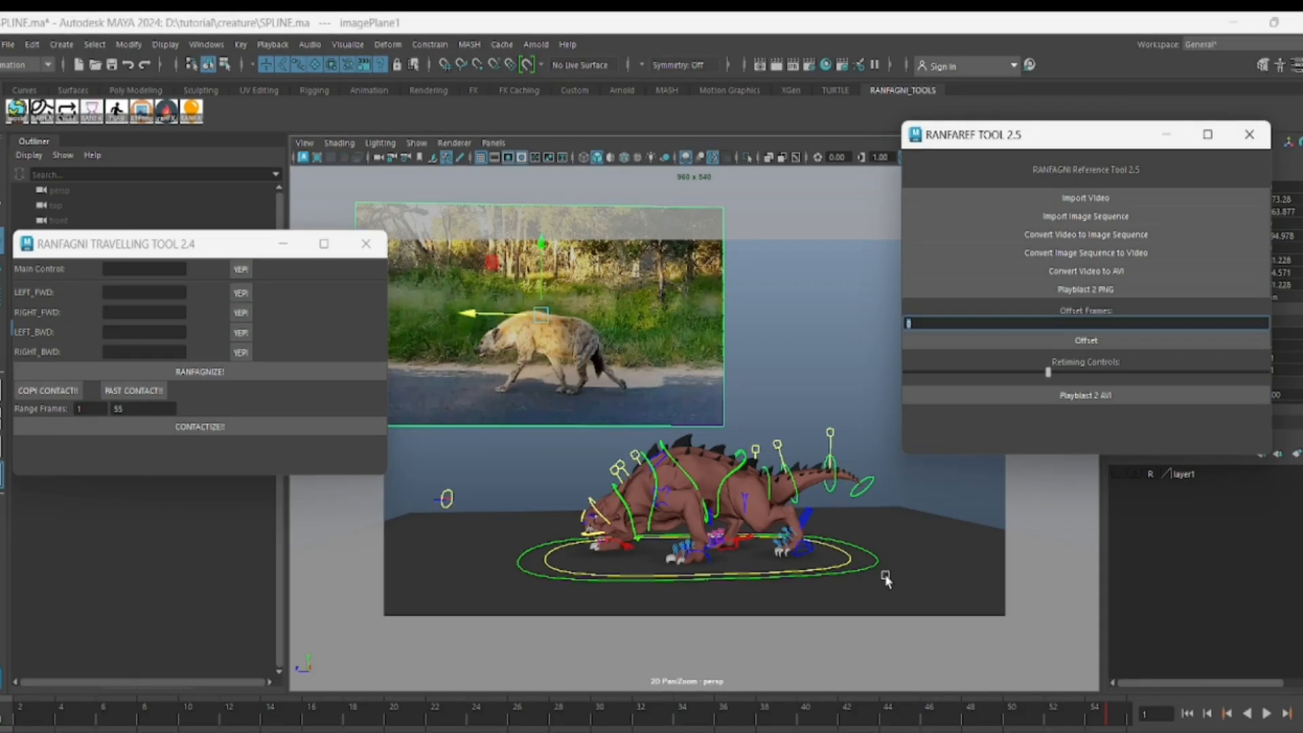
Close the reference tool and assign the rig's global_CTRL as the Main Control in the travelling tool
{"action": "left_click", "coordinate": [825, 542]}
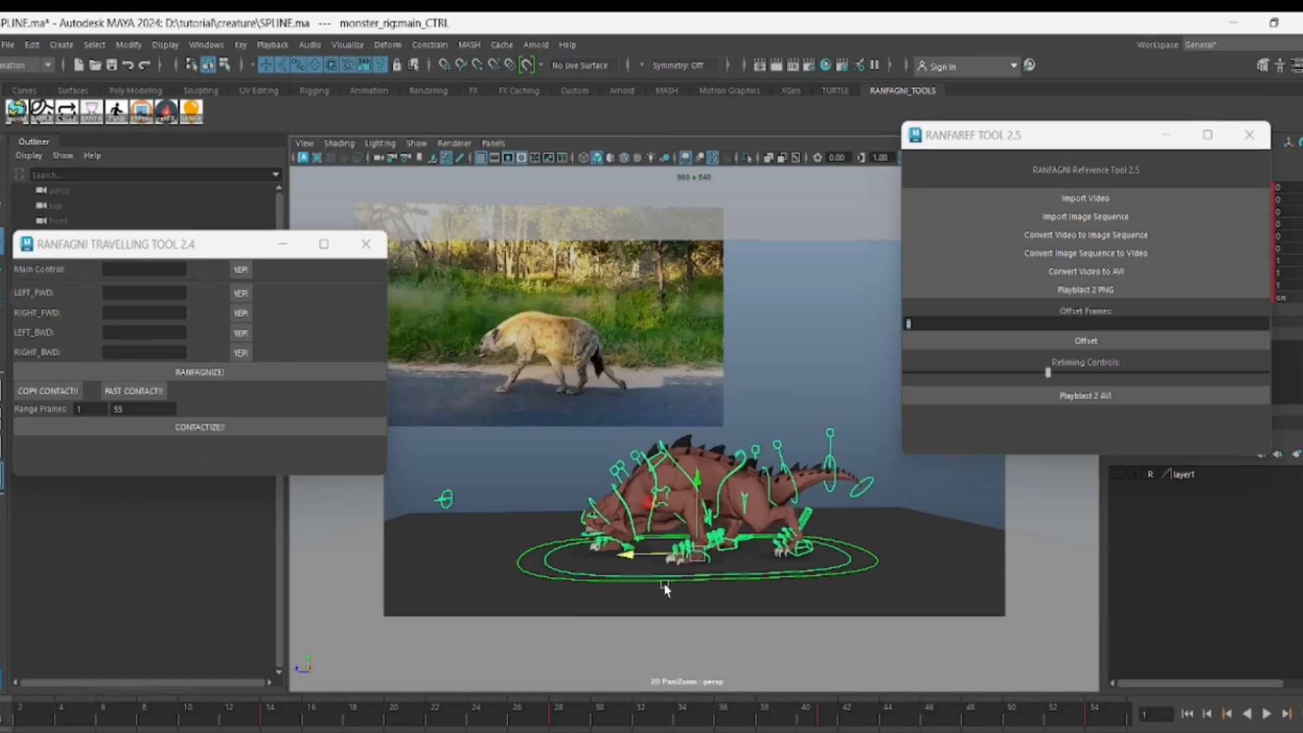
{"action": "left_click", "coordinate": [858, 575]}
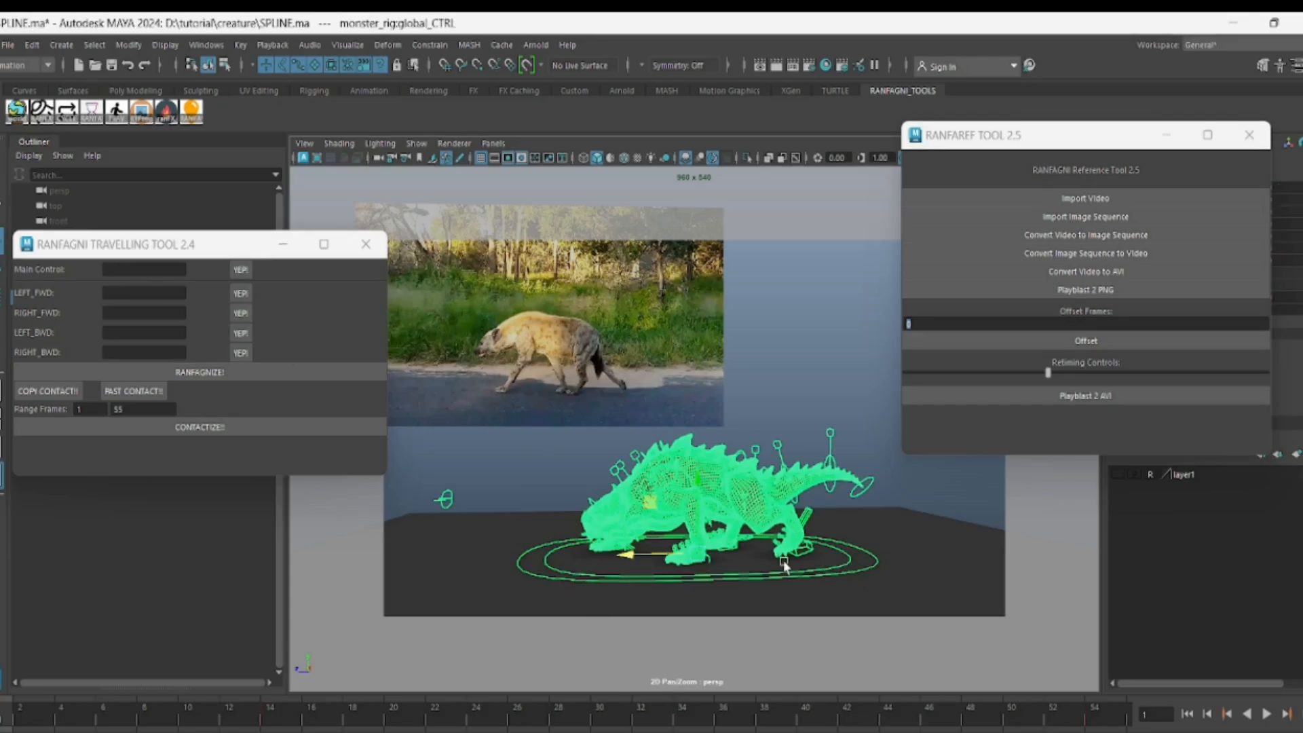
{"action": "left_click", "coordinate": [1249, 135]}
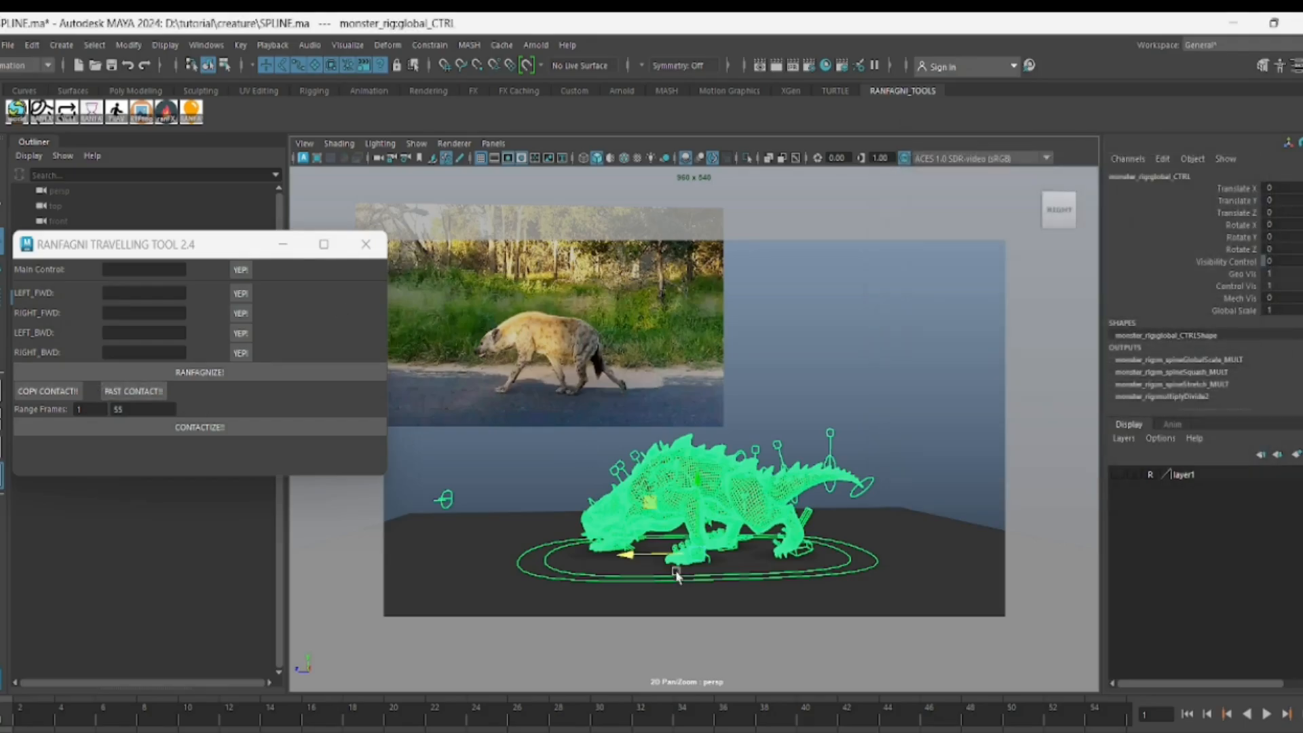
{"action": "left_click", "coordinate": [241, 271]}
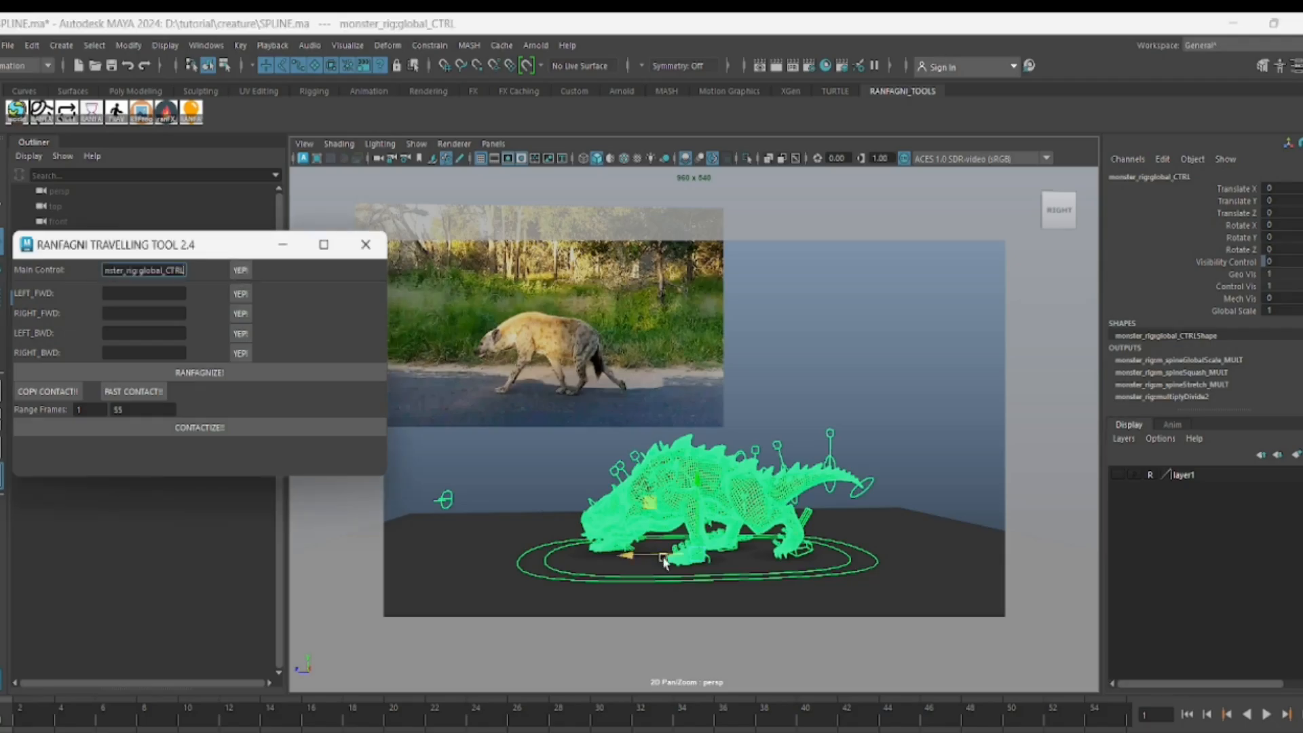
Restrict selection to curves, assign the left front leg control l_legFront_CTRL as LEFT_FWD, and clear the selection
{"action": "left_click", "coordinate": [272, 64]}
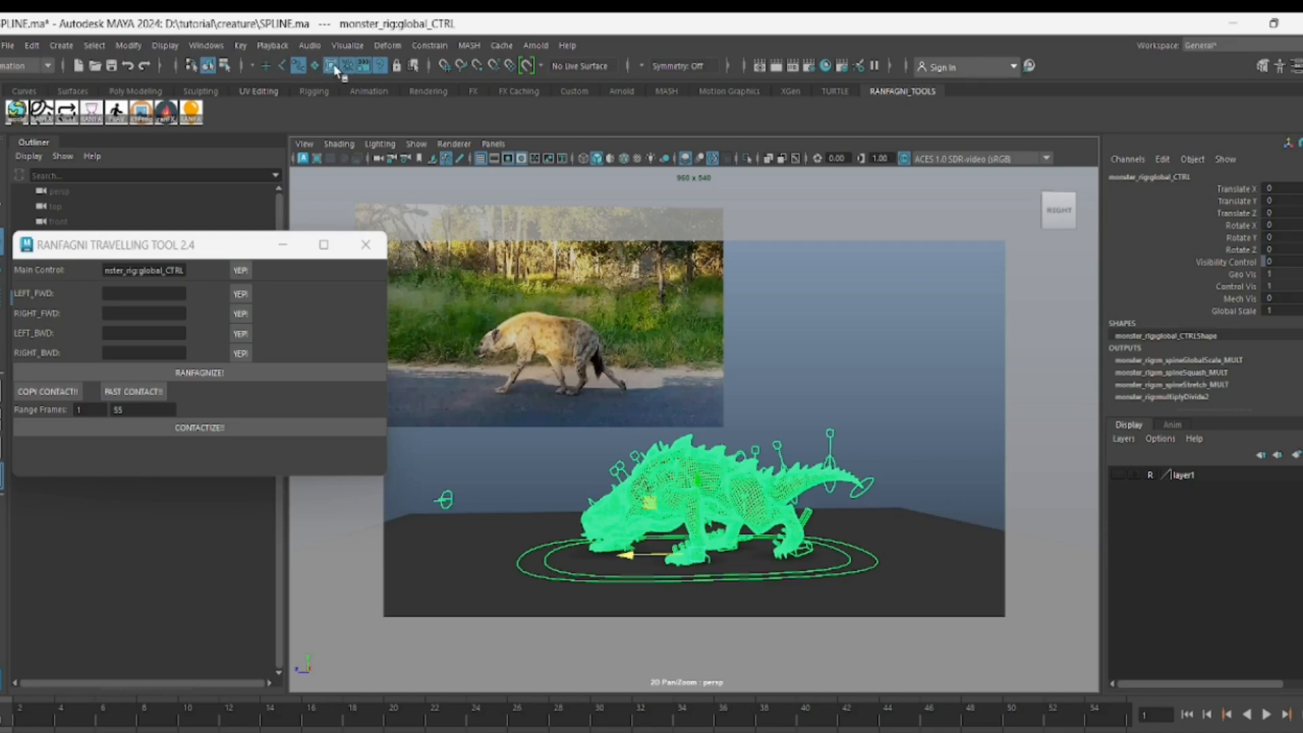
{"action": "left_click", "coordinate": [758, 356]}
{"action": "left_click", "coordinate": [708, 556]}
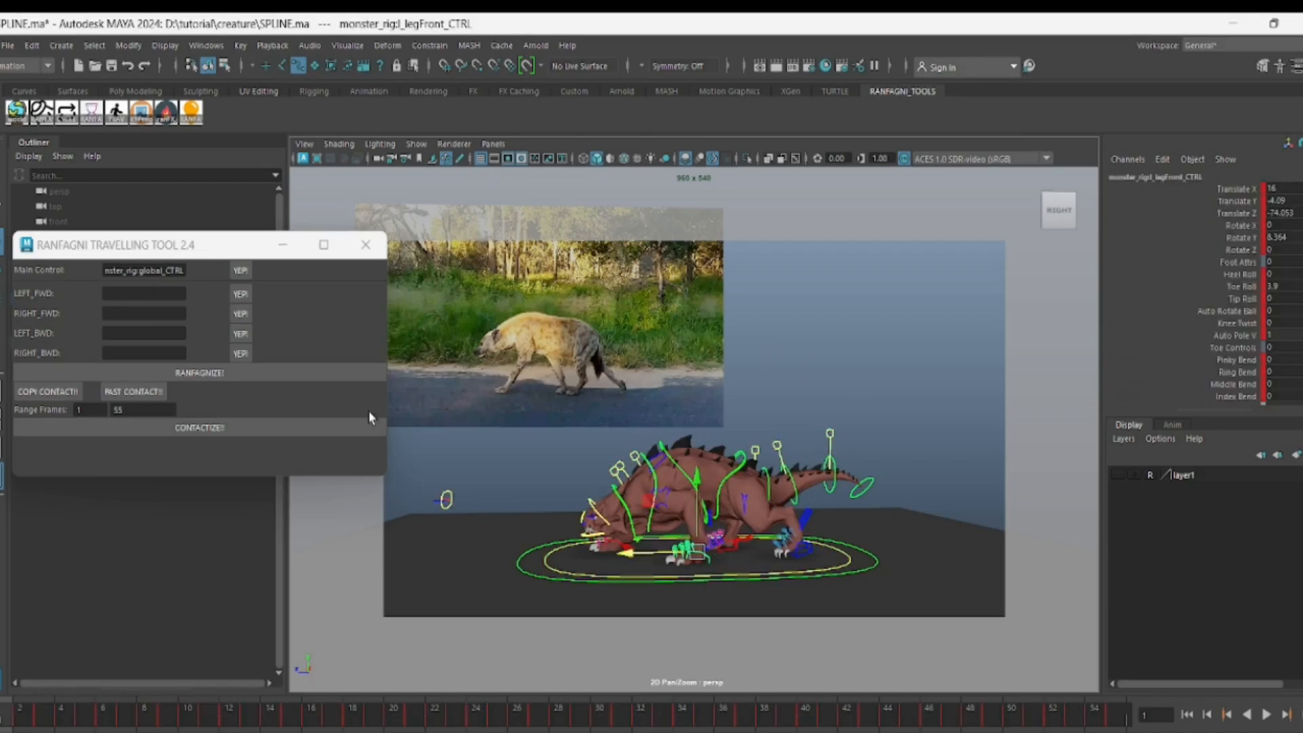
{"action": "left_click", "coordinate": [239, 293]}
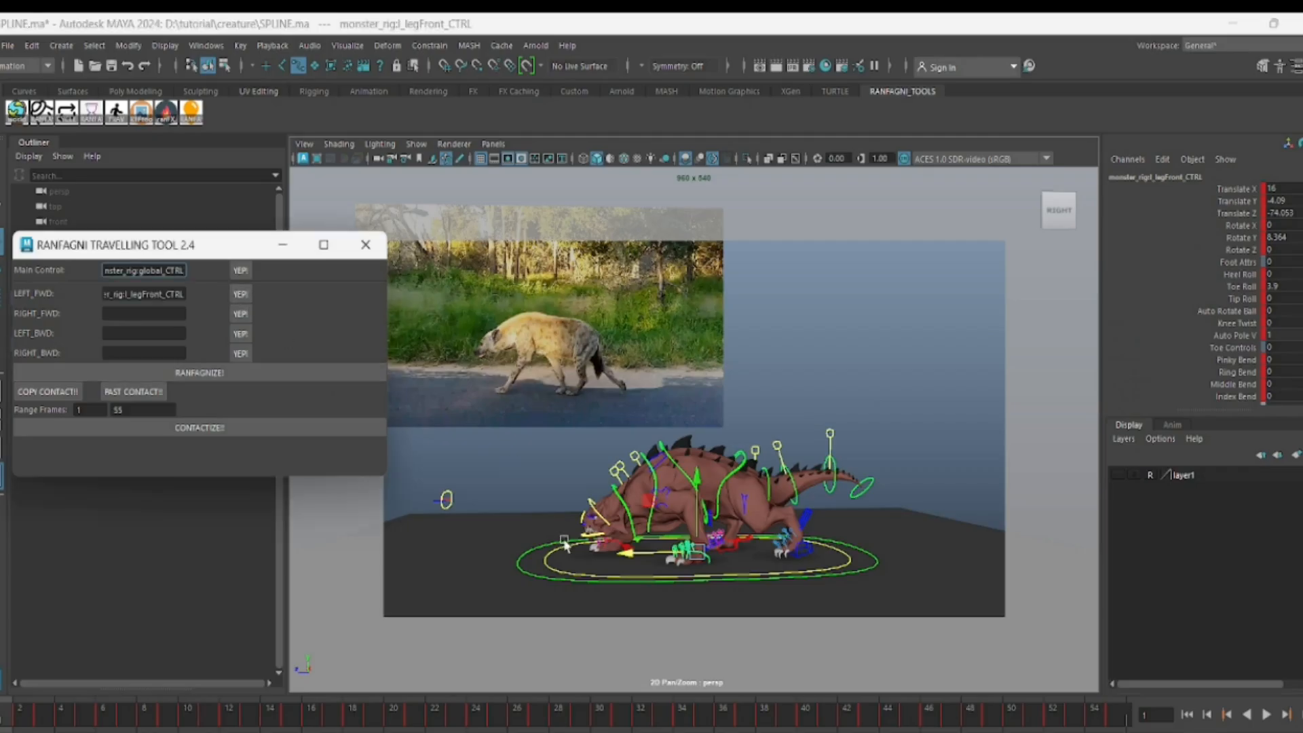
{"action": "left_click", "coordinate": [786, 390]}
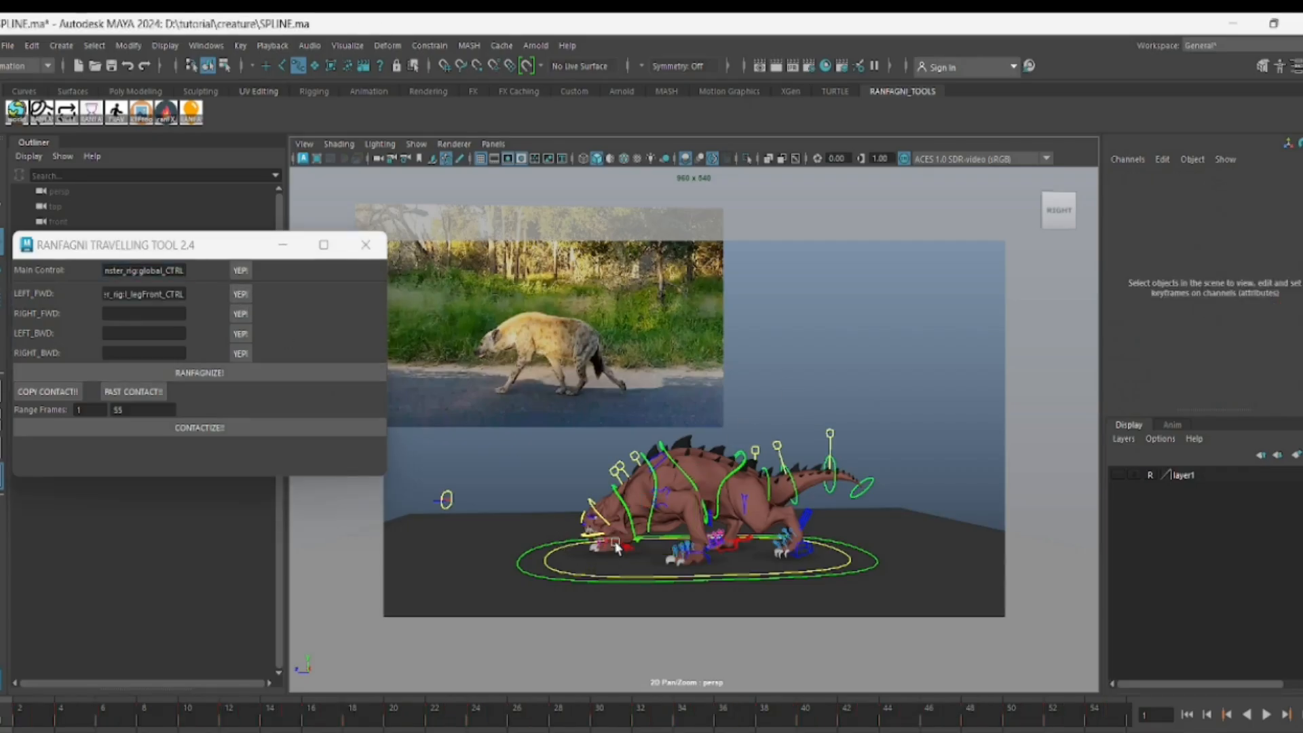
Assign the right front leg control r_legFront_CTRL as RIGHT_FWD and the left hind leg control l_legHind_CTRL as LEFT_BWD
{"action": "left_click", "coordinate": [618, 541]}
{"action": "left_click", "coordinate": [240, 314]}
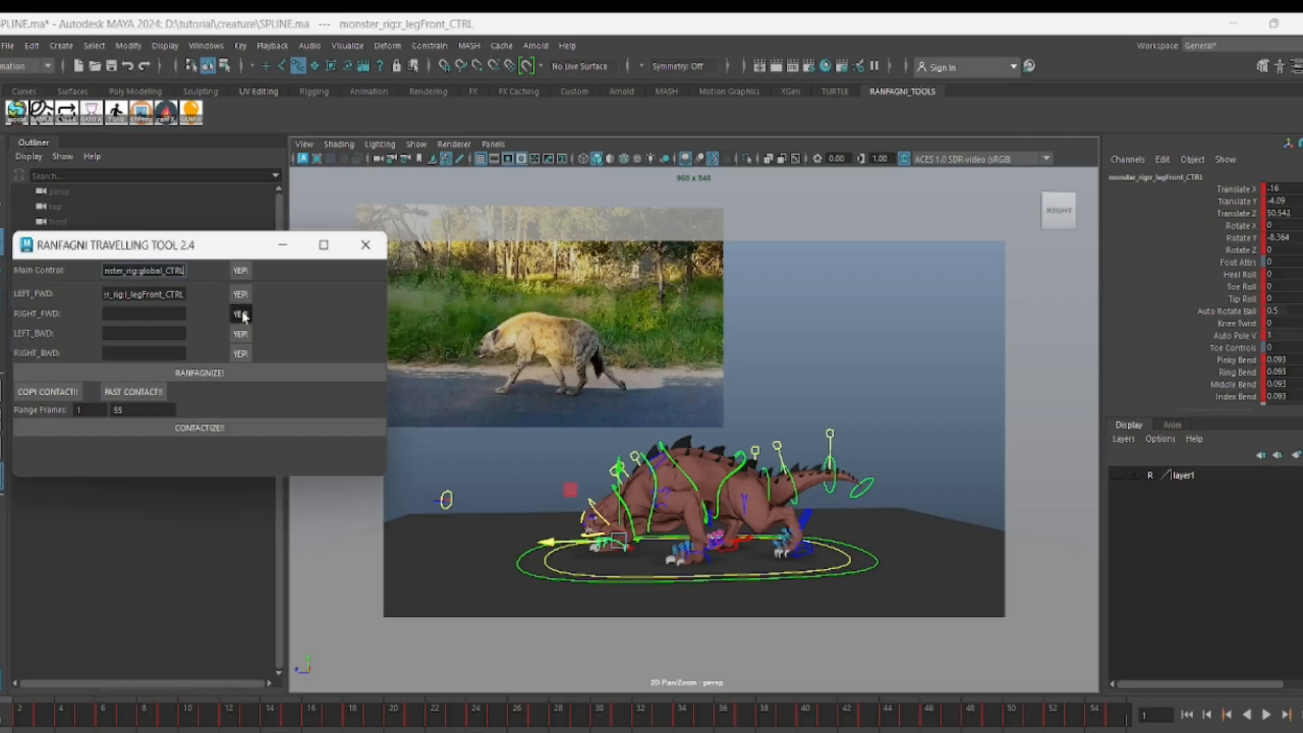
{"action": "left_click", "coordinate": [808, 556]}
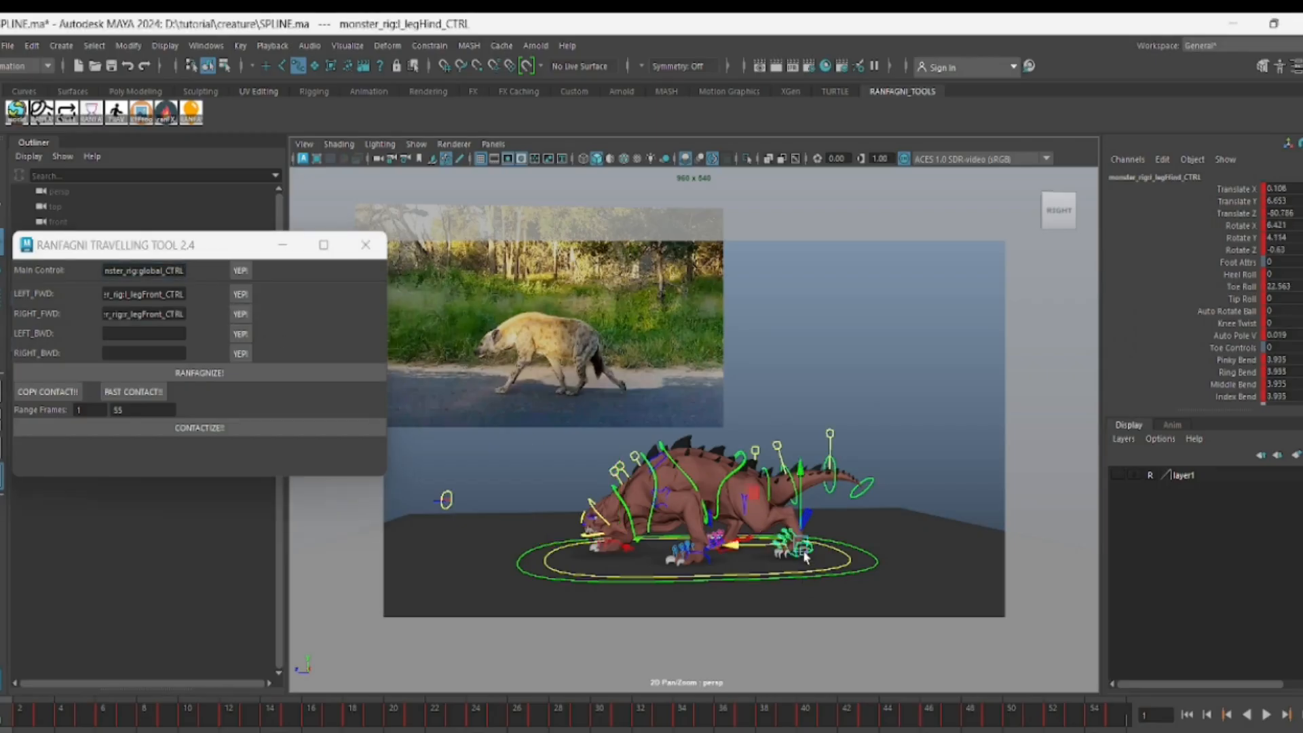
{"action": "left_click", "coordinate": [239, 333]}
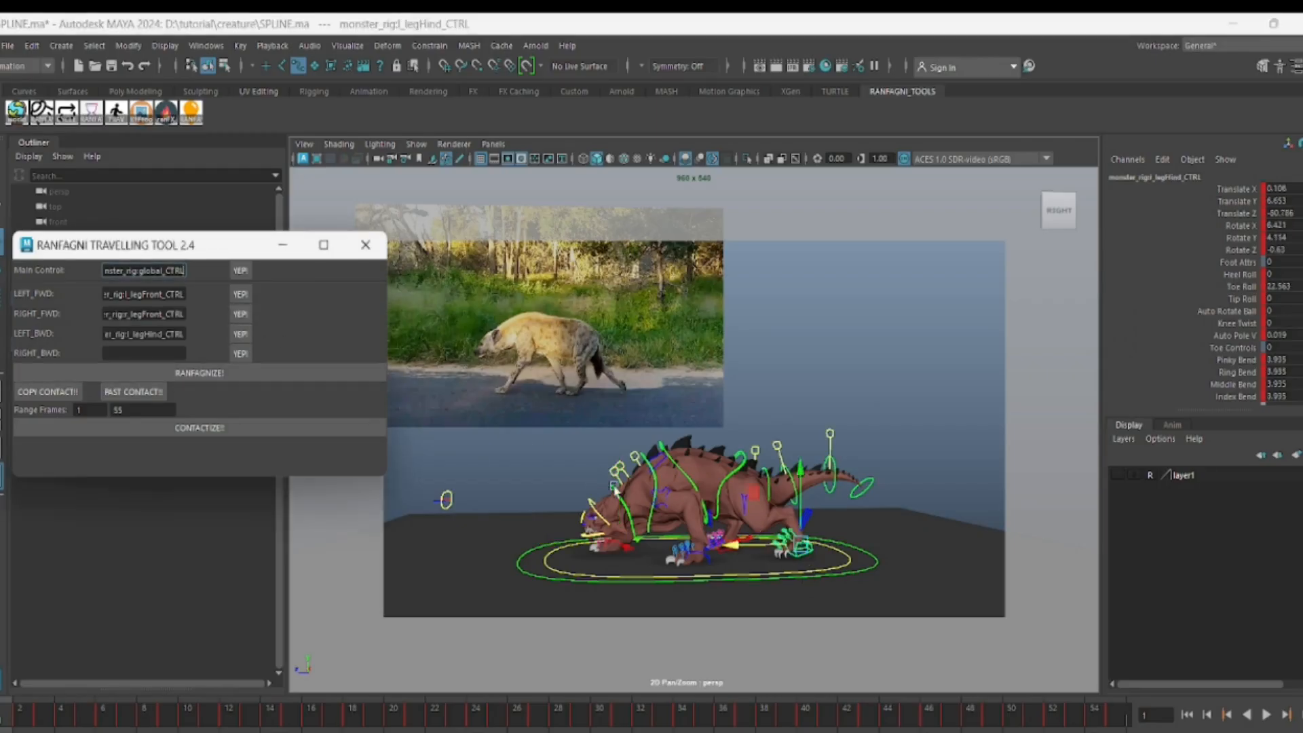
Assign the right hind leg control r_legHind_CTRL as RIGHT_BWD in the travelling tool
{"action": "left_click", "coordinate": [884, 467]}
{"action": "left_click", "coordinate": [730, 542]}
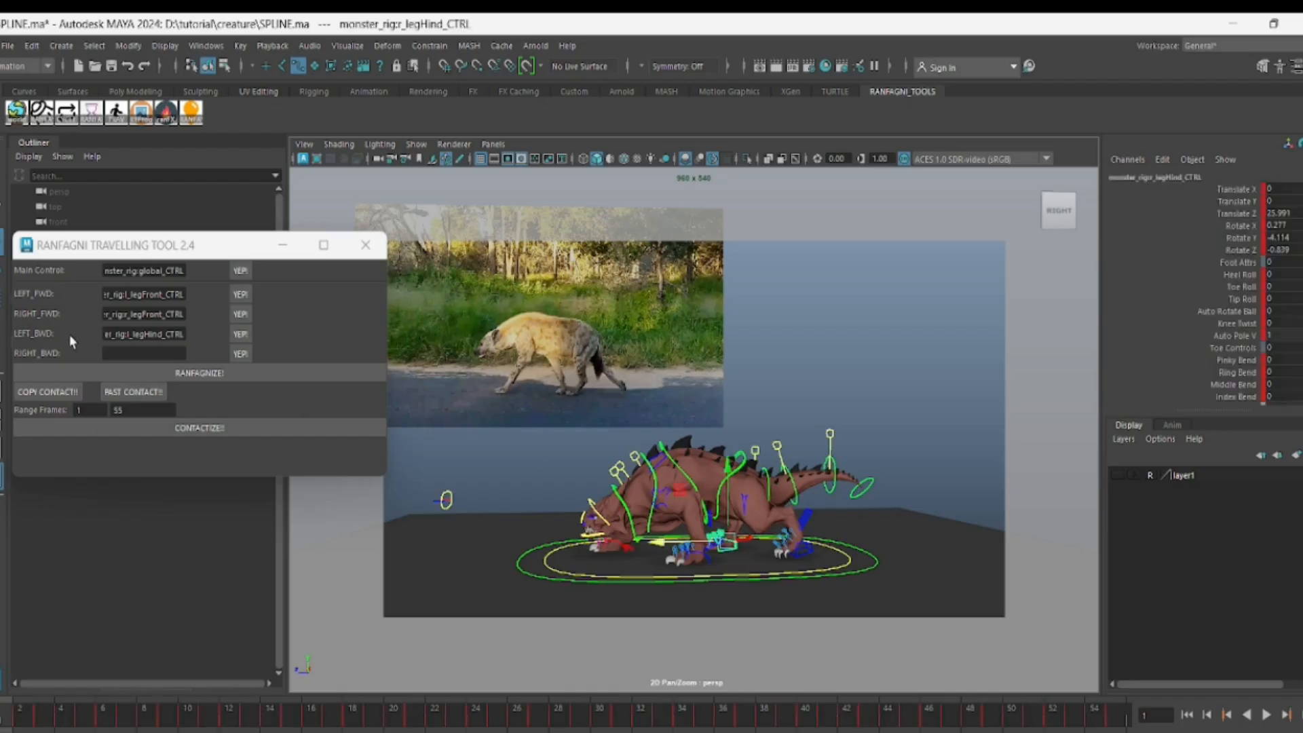
{"action": "left_click", "coordinate": [240, 353]}
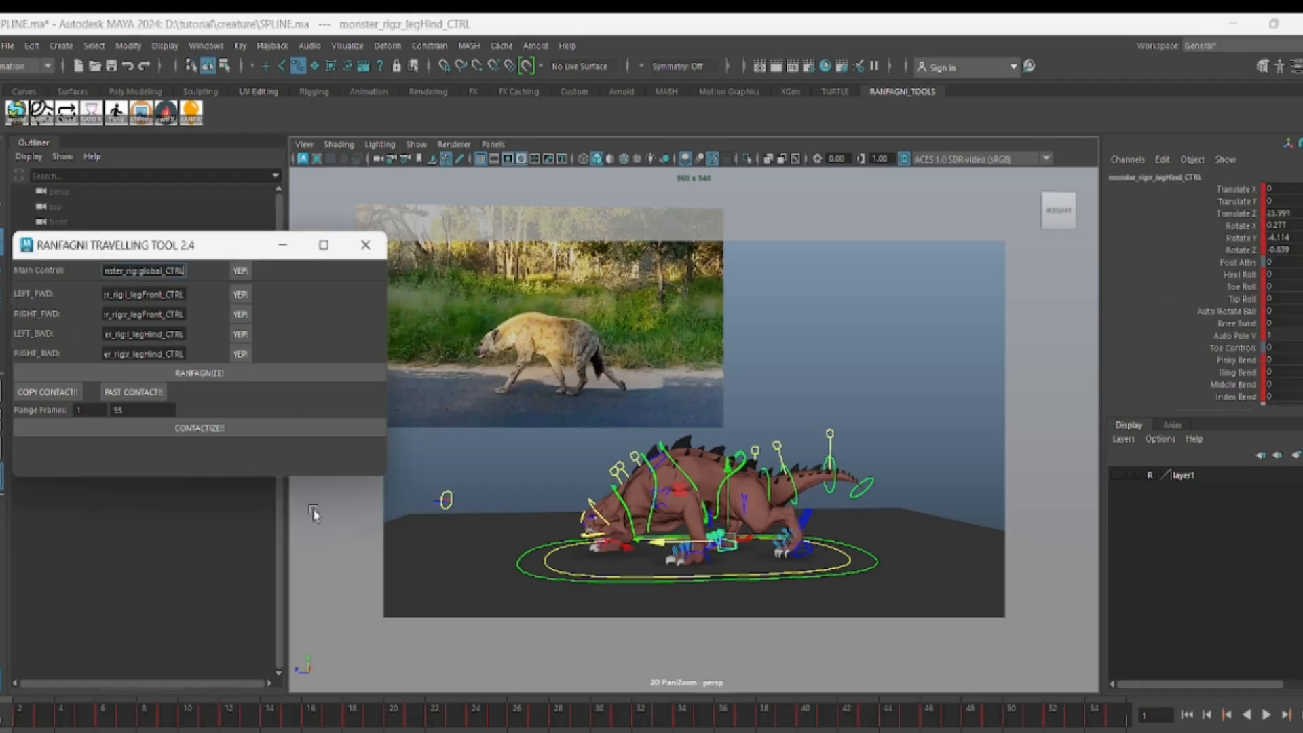
Try generating the main control's forward travel with RANFAGNIZE and undo the result
{"action": "left_click", "coordinate": [218, 374]}
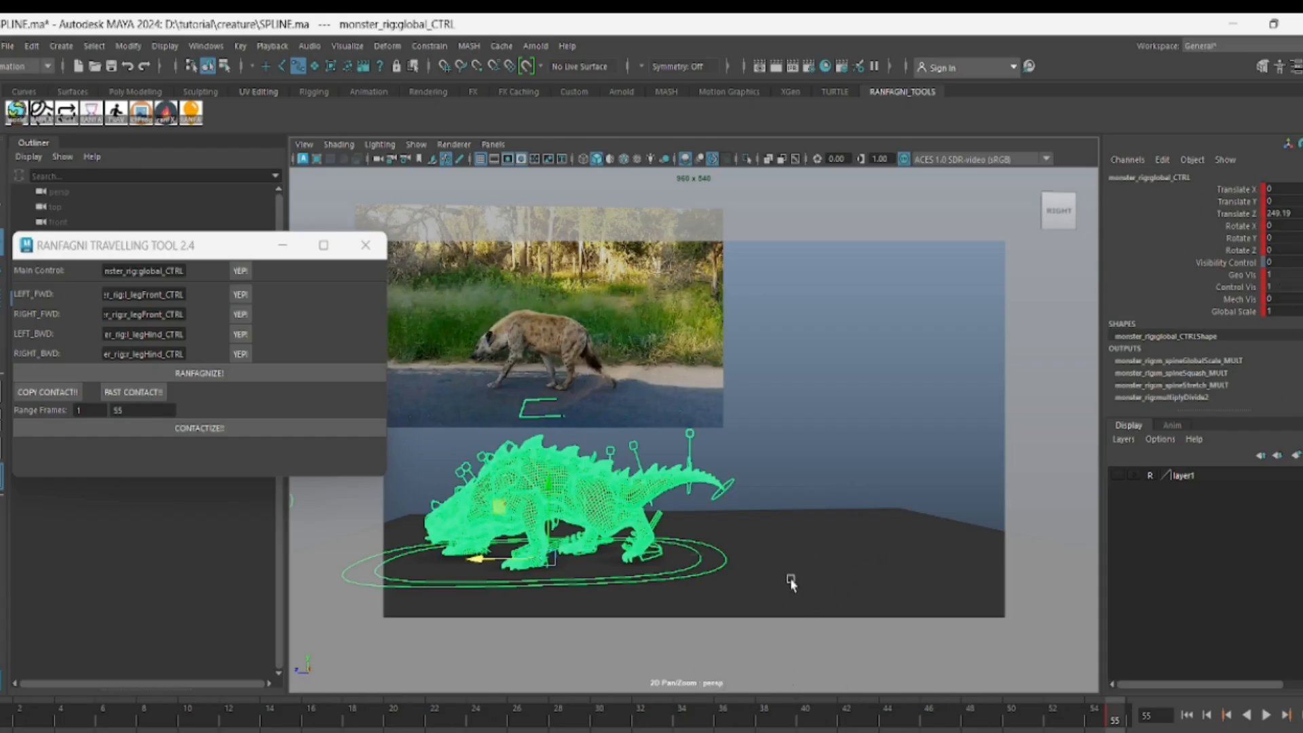
{"action": "left_click", "coordinate": [4, 720]}
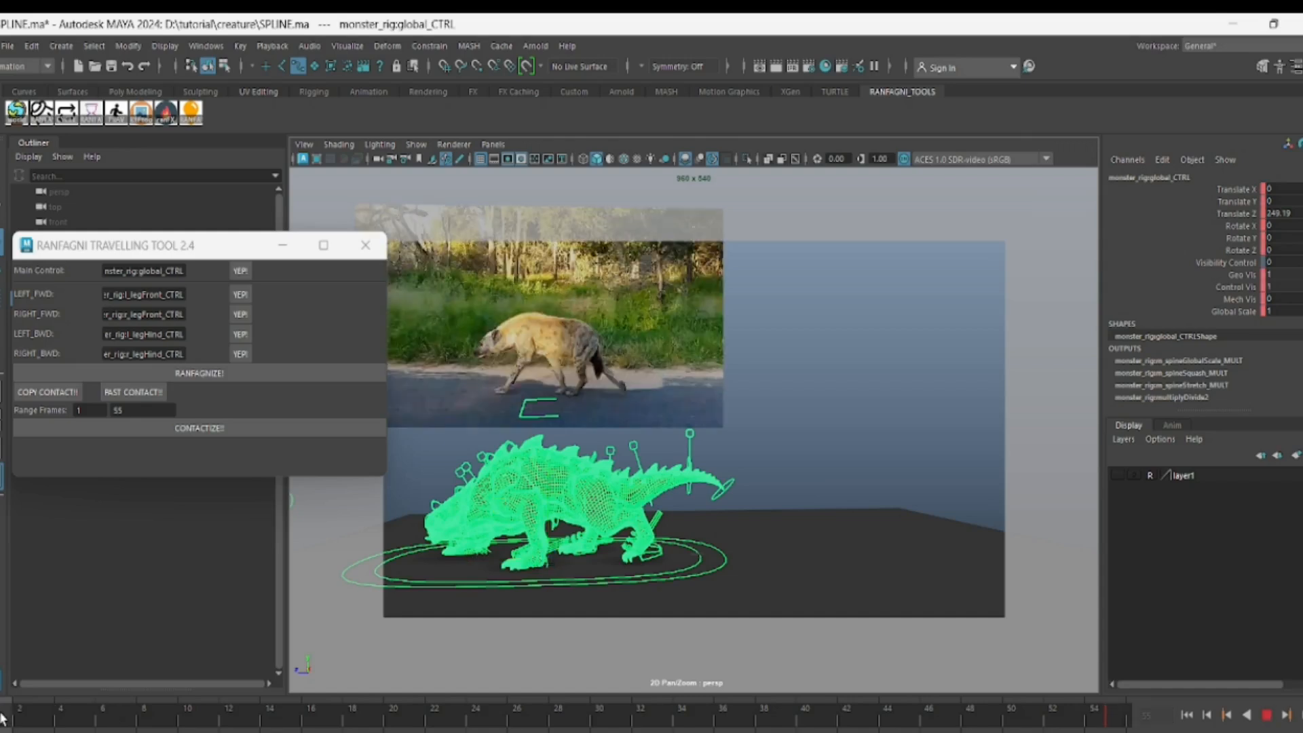
{"action": "key", "text": "ctrl+z"}
{"action": "key", "text": "ctrl+z"}
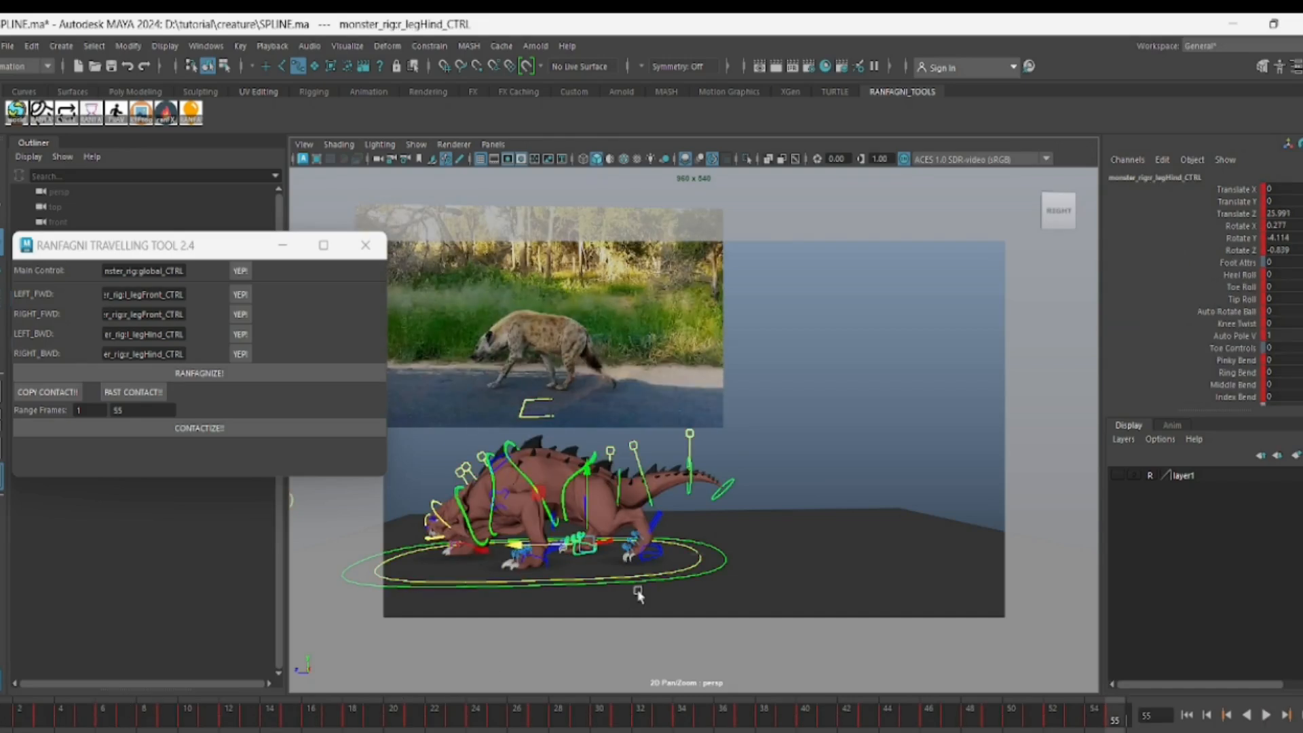
{"action": "left_click", "coordinate": [673, 579]}
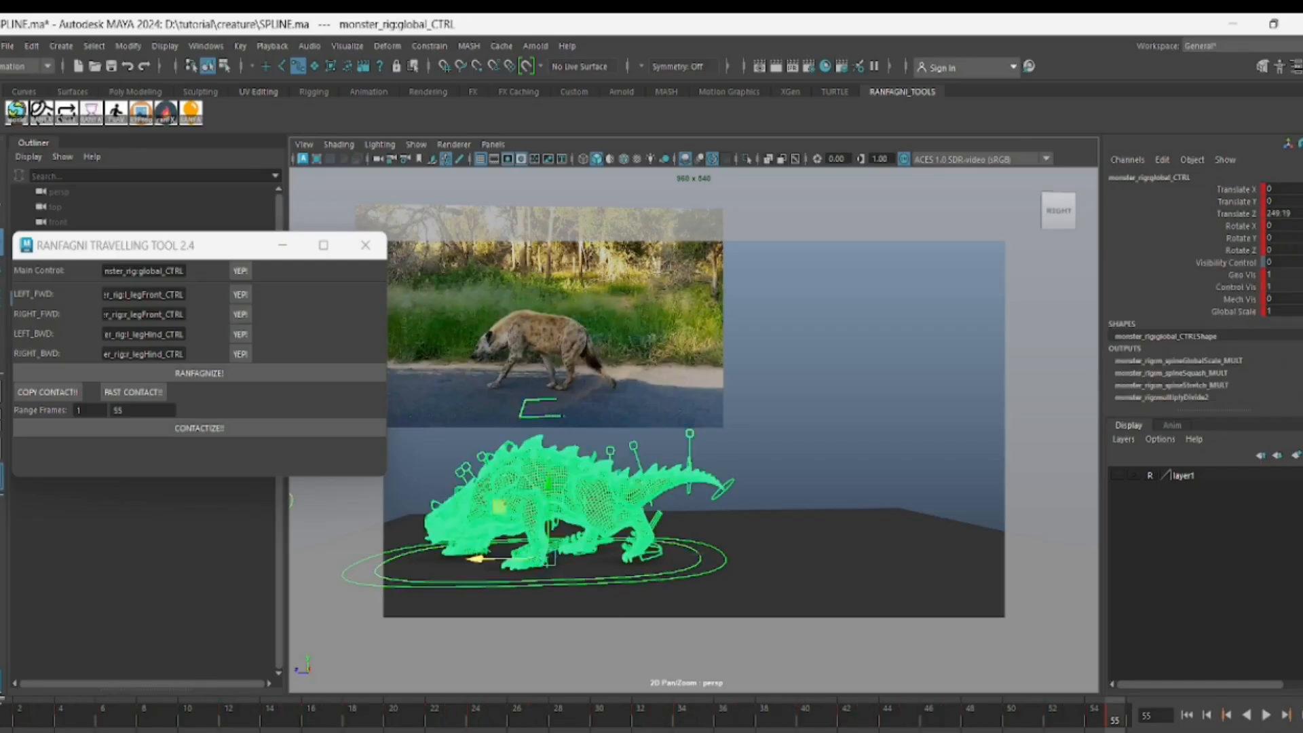
{"action": "key", "text": "ctrl+z"}
{"action": "key", "text": "ctrl+z"}
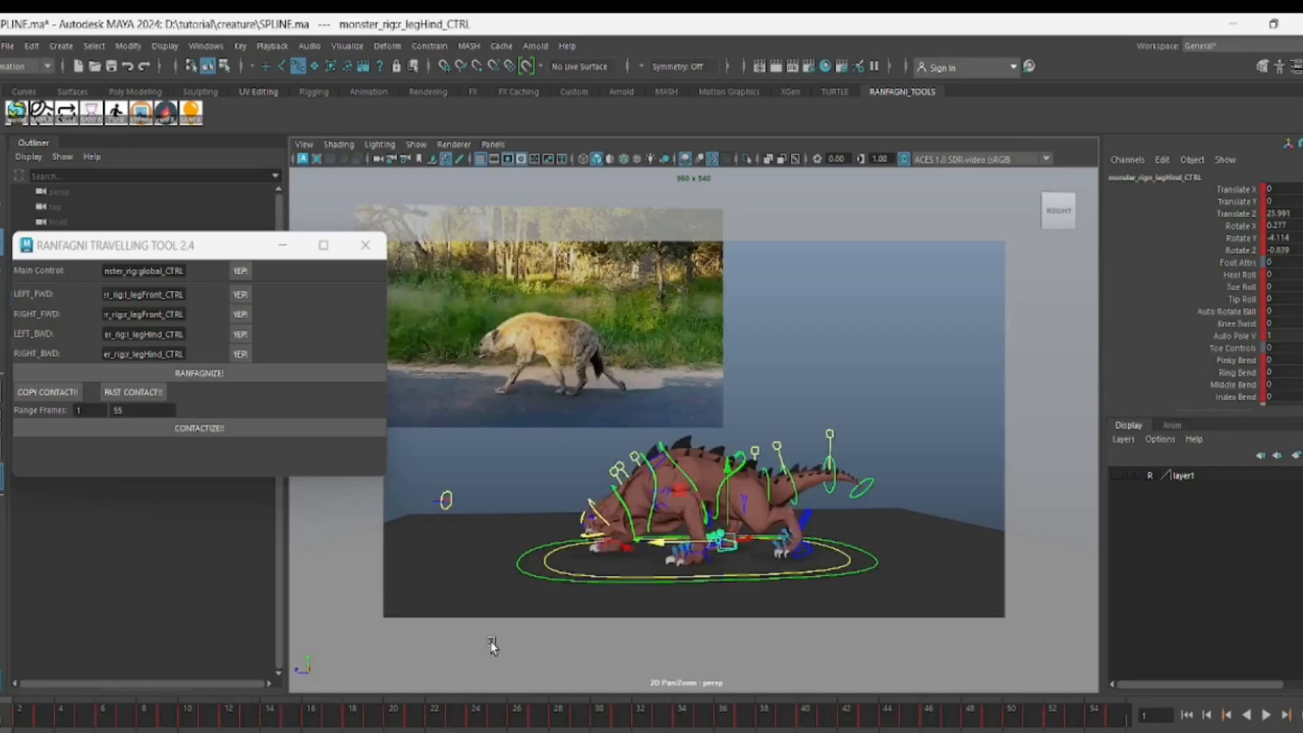
Key the rig's global_CTRL at frame 1 and generate its forward travel with RANFAGNIZE
{"action": "left_click", "coordinate": [790, 579]}
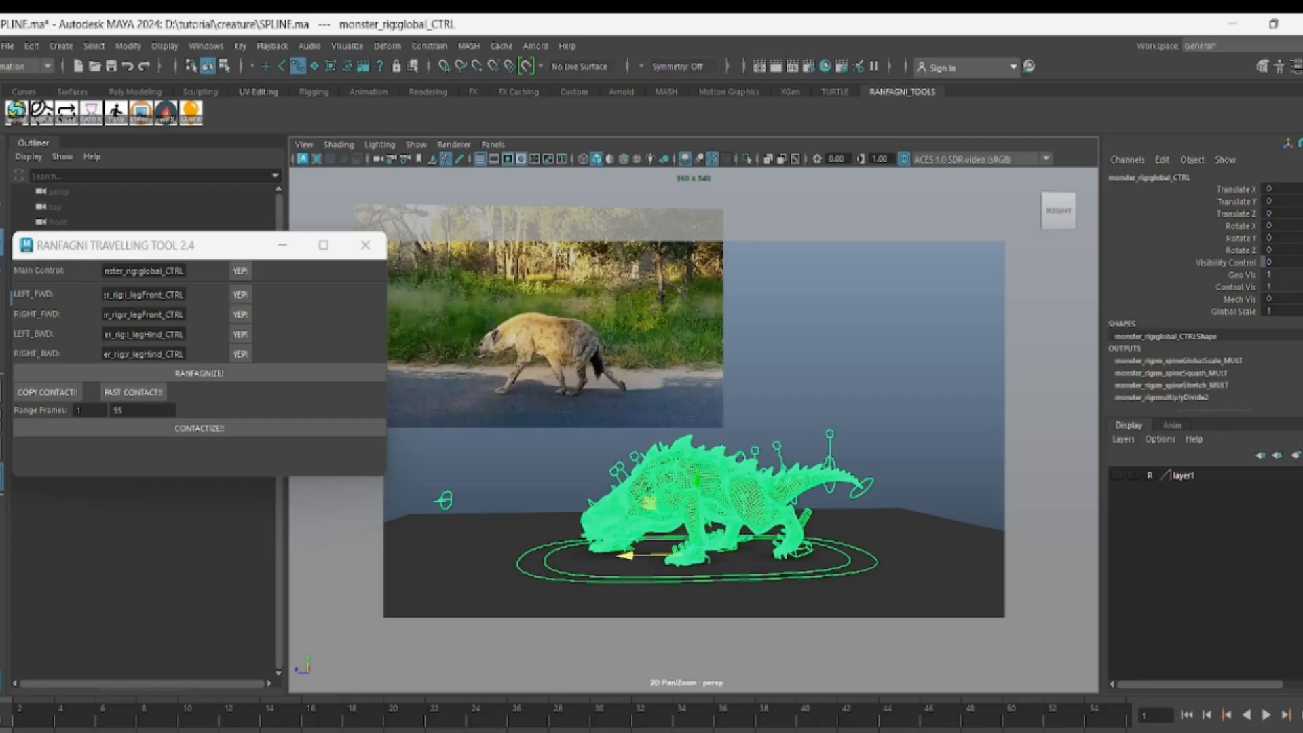
{"action": "key", "text": "s"}
{"action": "left_click", "coordinate": [290, 373]}
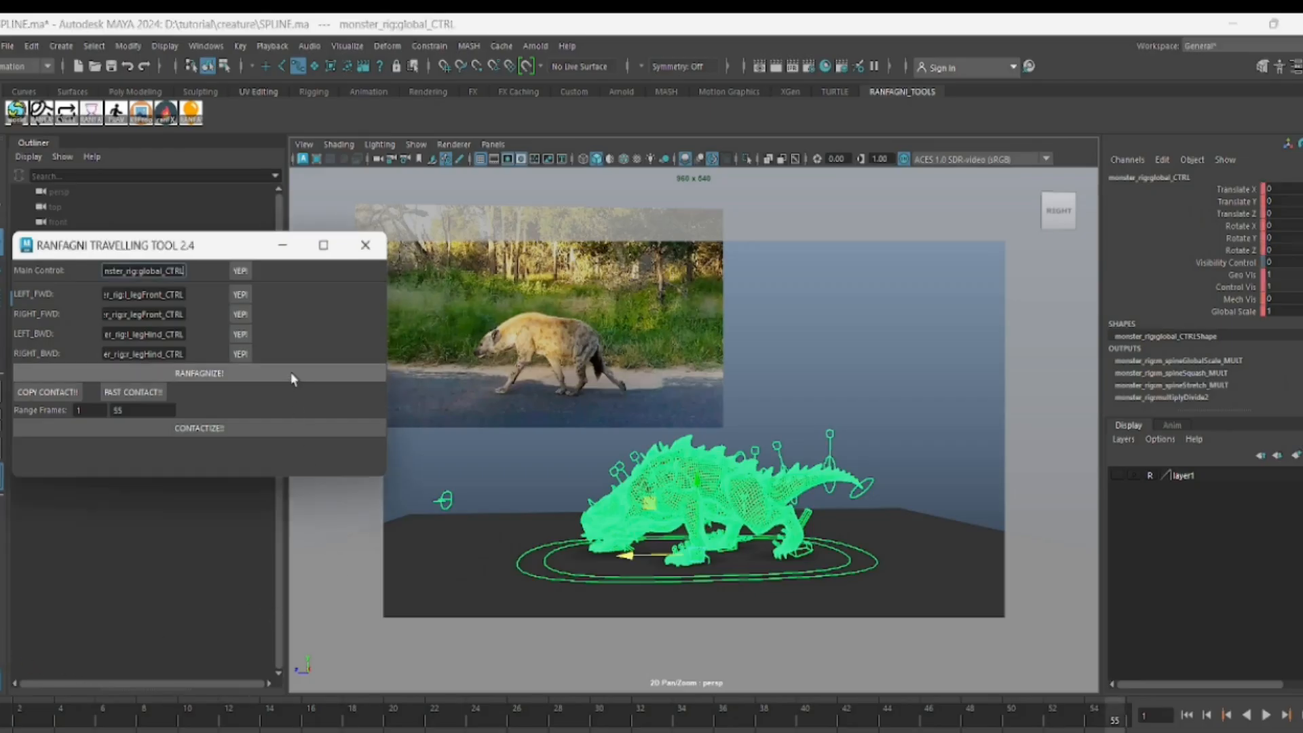
Change the tangent type of all global_CTRL keys across the whole timeline range
{"action": "left_click_drag", "start_coordinate": [74, 720], "coordinate": [7, 718]}
{"action": "double_click", "coordinate": [7, 716]}
{"action": "right_click", "coordinate": [7, 716]}
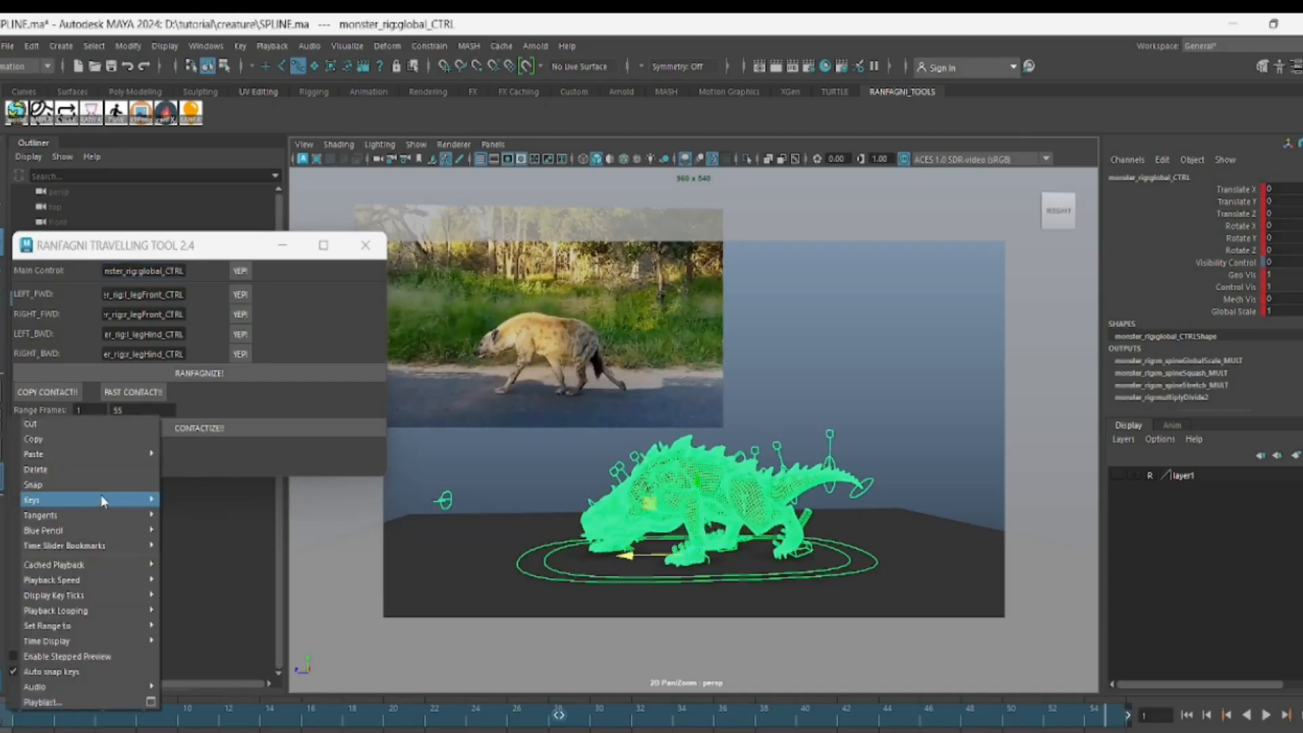
{"action": "mouse_move", "coordinate": [95, 515]}
{"action": "left_click", "coordinate": [189, 529]}
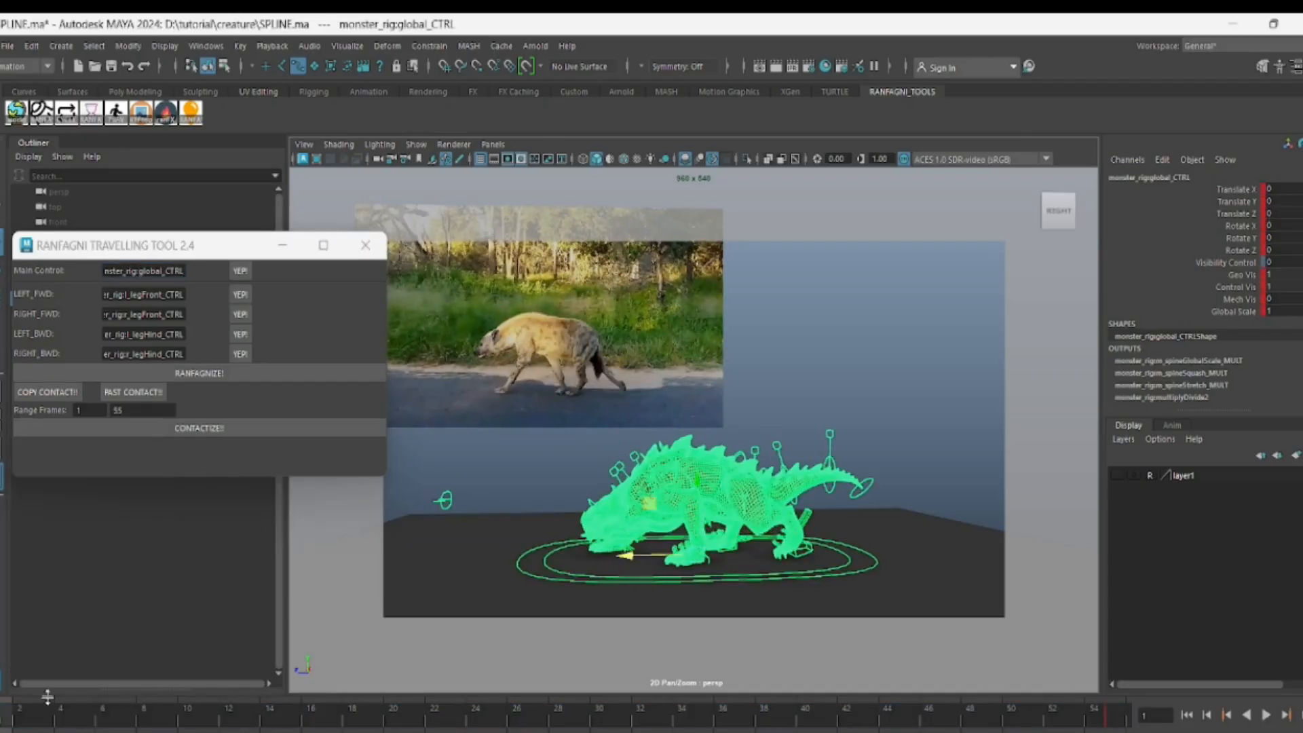
Clear the selection and review the creature's travelling walk against the hyena reference from frame 1
{"action": "key", "text": "alt+v"}
{"action": "left_click_drag", "start_coordinate": [100, 723], "coordinate": [5, 720]}
{"action": "left_click", "coordinate": [848, 353]}
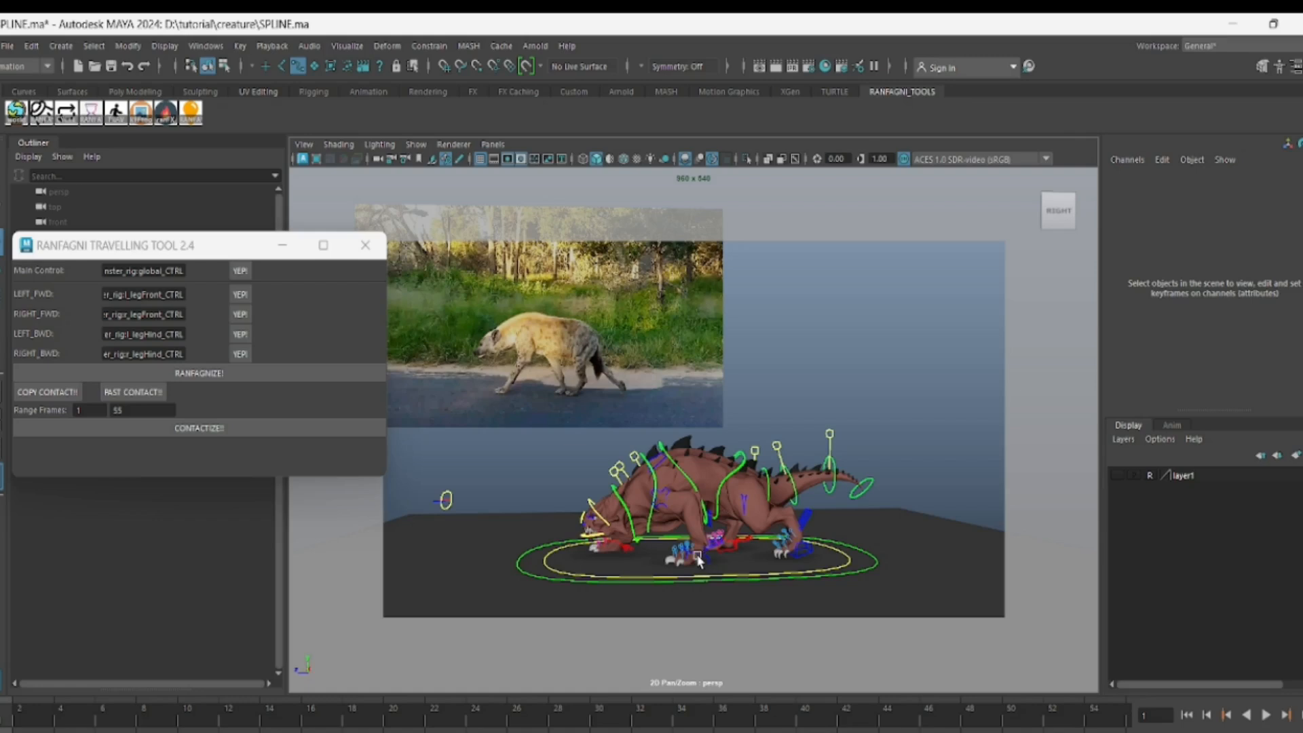
{"action": "left_click_drag", "start_coordinate": [22, 715], "coordinate": [495, 728]}
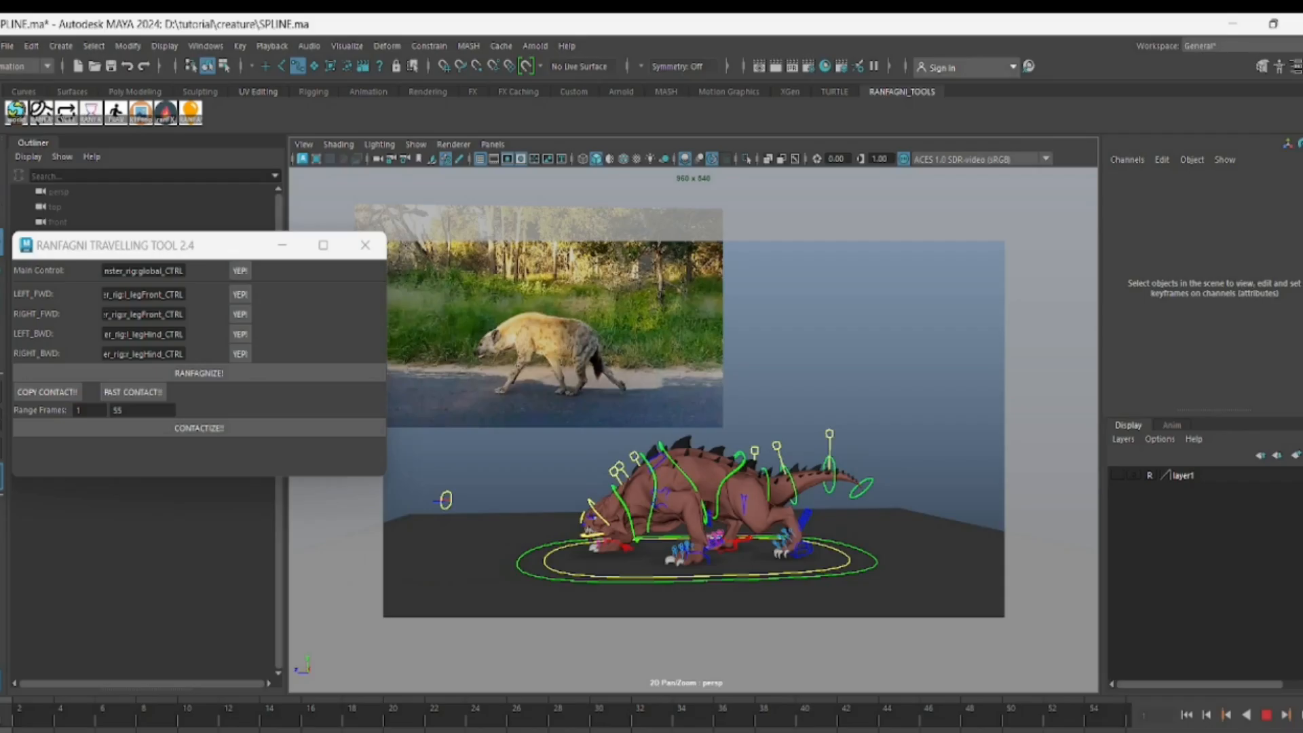
{"action": "key", "text": "Escape"}
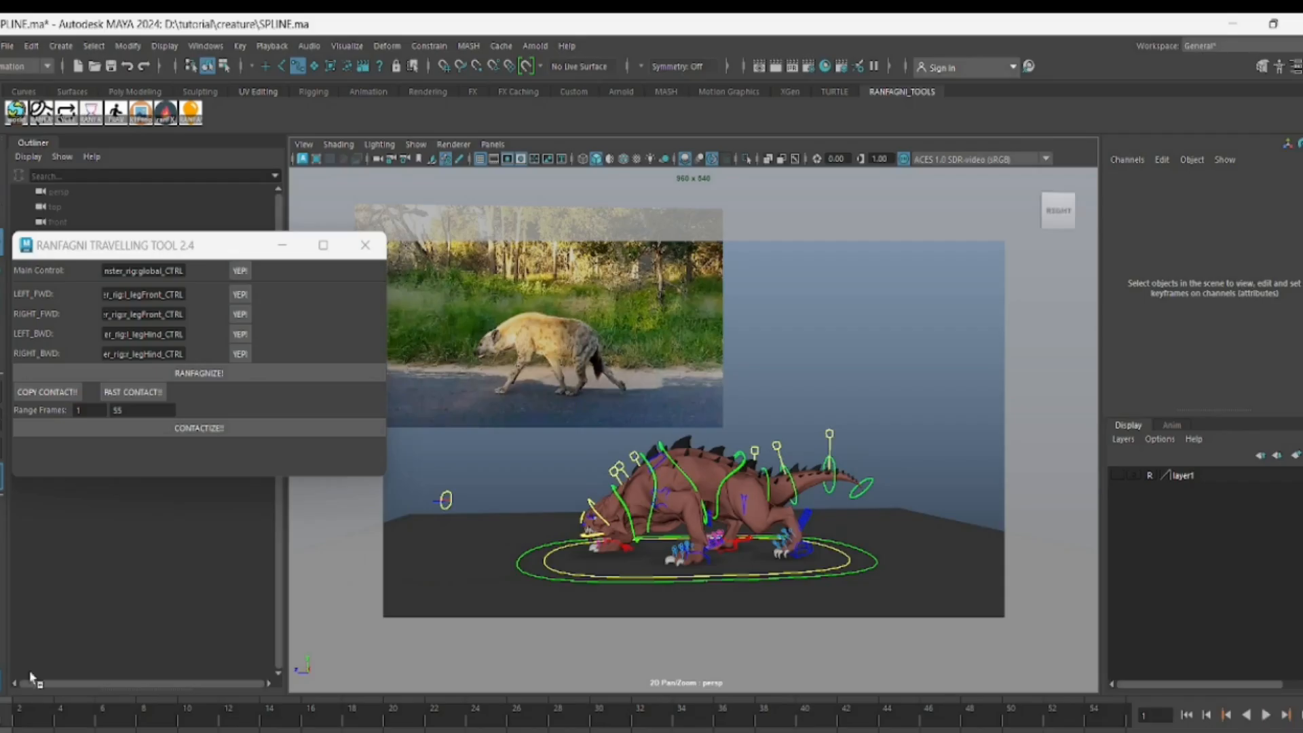
Examine the motion of the left and right front leg controls between frames 1 and 32
{"action": "left_click", "coordinate": [708, 553]}
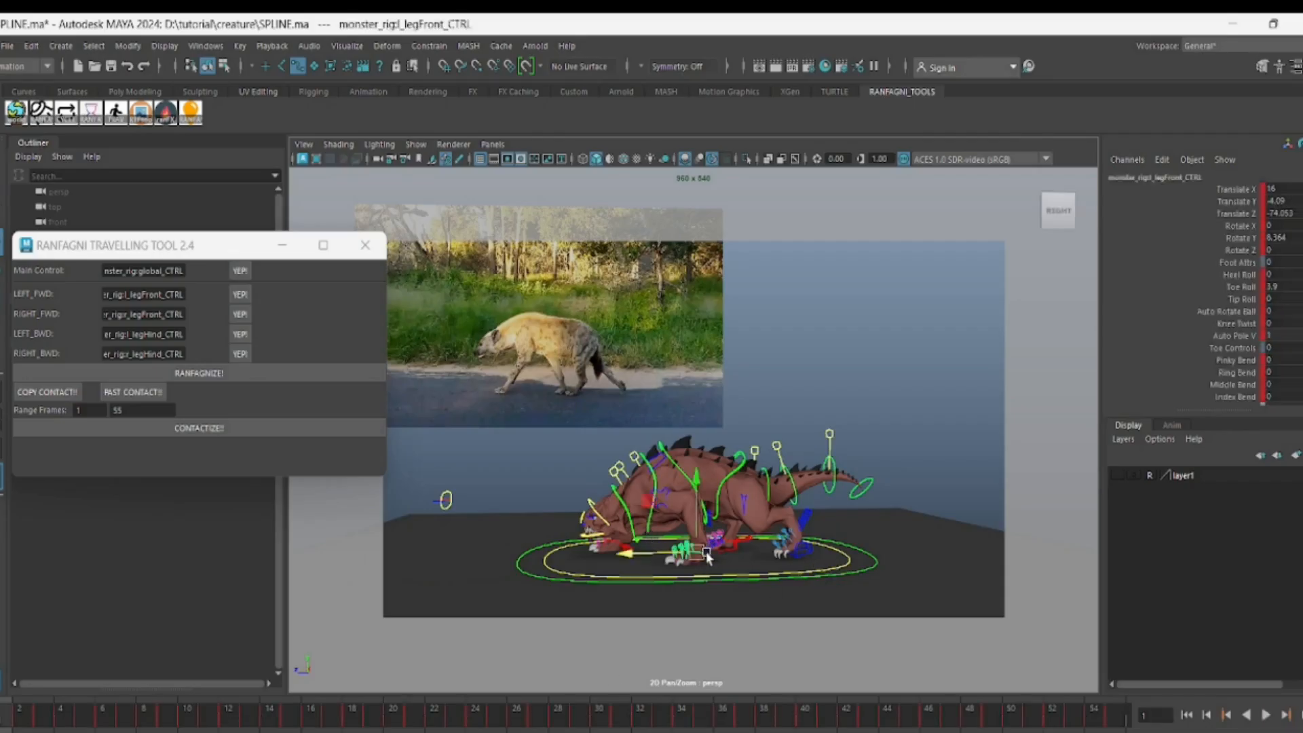
{"action": "left_click_drag", "start_coordinate": [84, 720], "coordinate": [5, 706]}
{"action": "left_click", "coordinate": [787, 377]}
{"action": "left_click", "coordinate": [635, 545]}
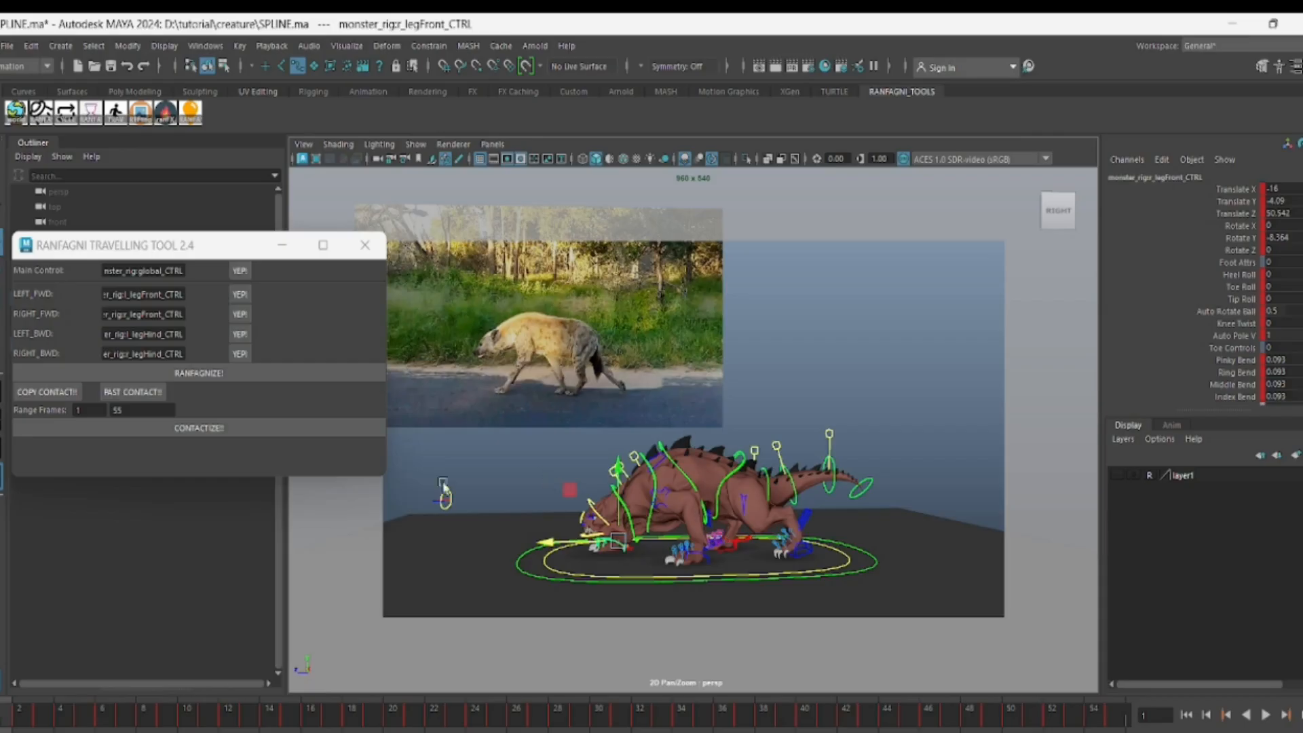
{"action": "left_click_drag", "start_coordinate": [10, 719], "coordinate": [628, 692]}
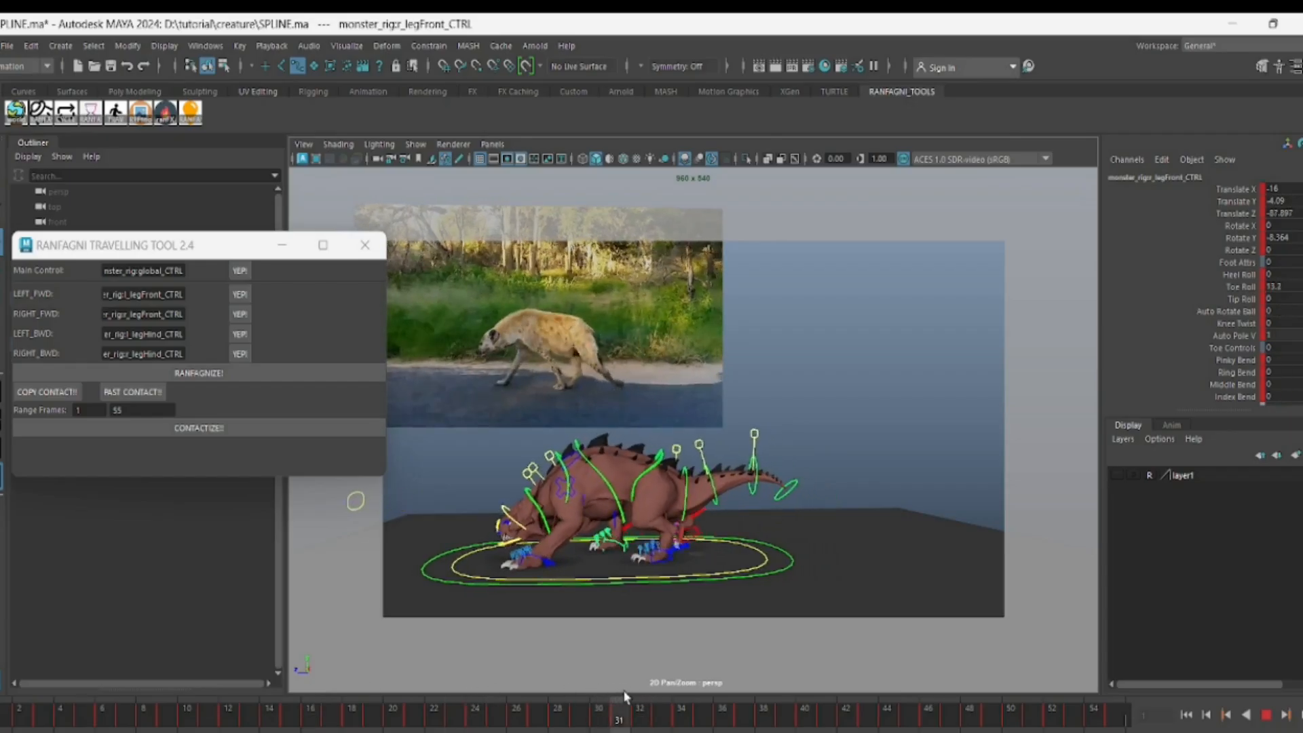
{"action": "left_click", "coordinate": [636, 698]}
{"action": "left_click_drag", "start_coordinate": [642, 693], "coordinate": [2, 708]}
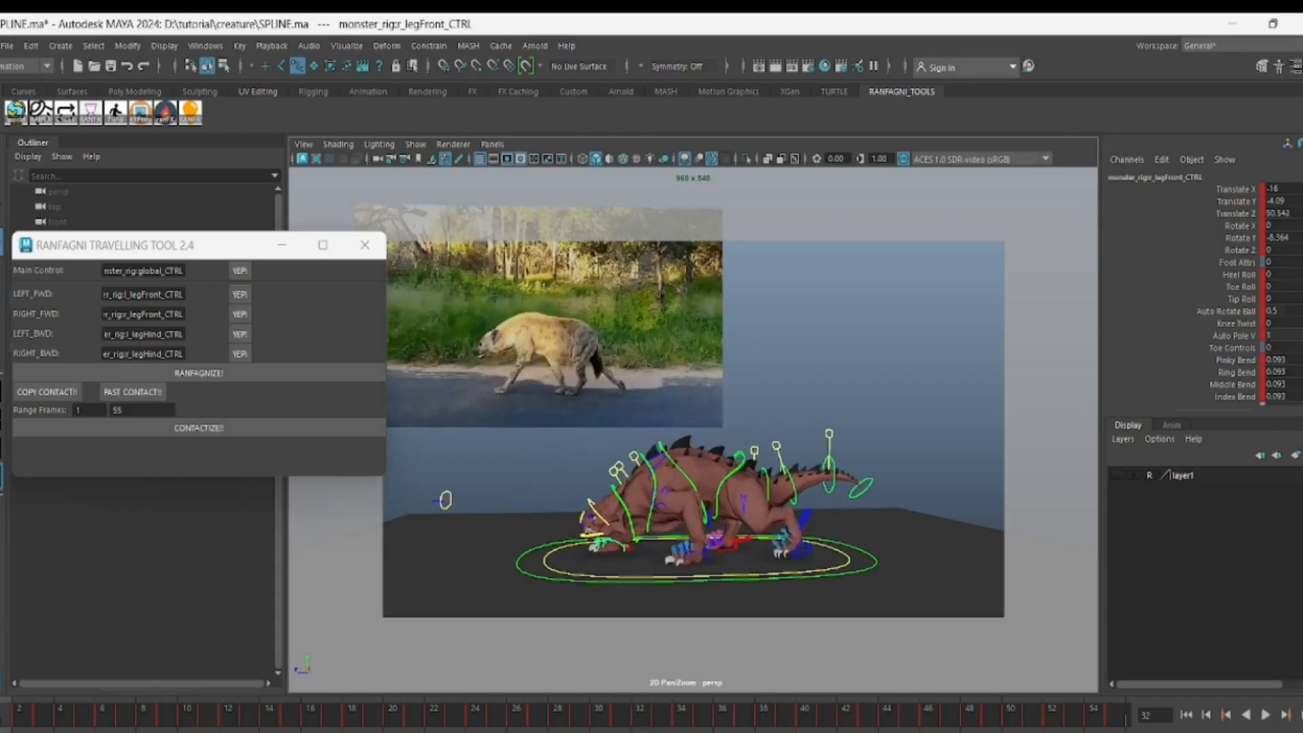
Set the end of the contact frame range to 48 and run CONTACTIZE on the right front leg control
{"action": "double_click", "coordinate": [118, 410]}
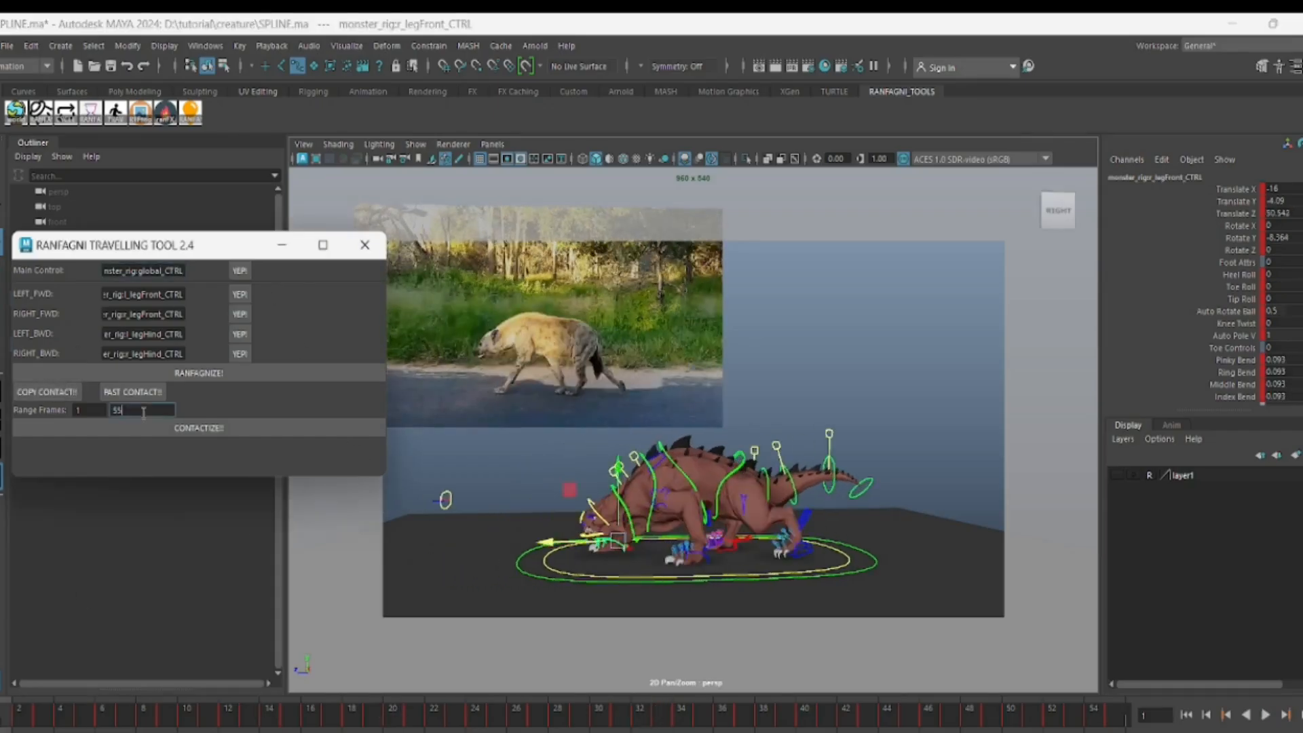
{"action": "type", "text": "32"}
{"action": "left_click", "coordinate": [139, 428]}
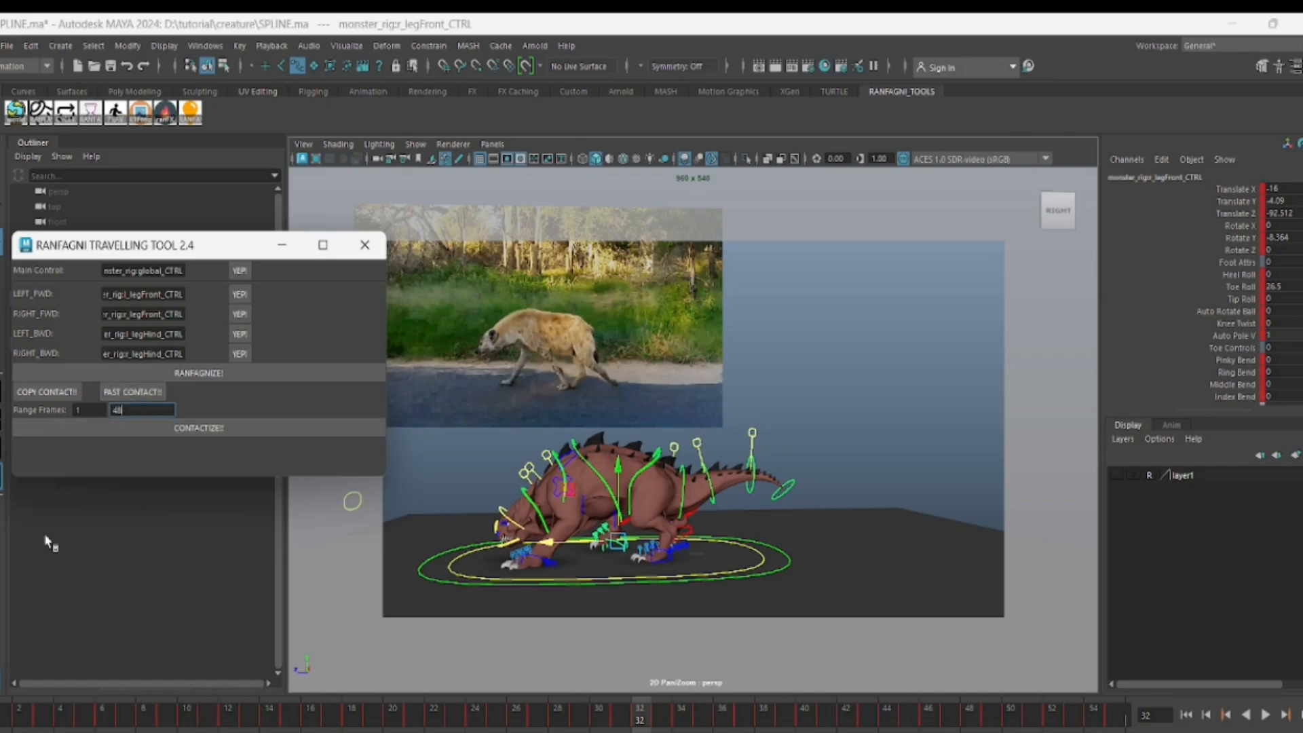
{"action": "left_click", "coordinate": [202, 428]}
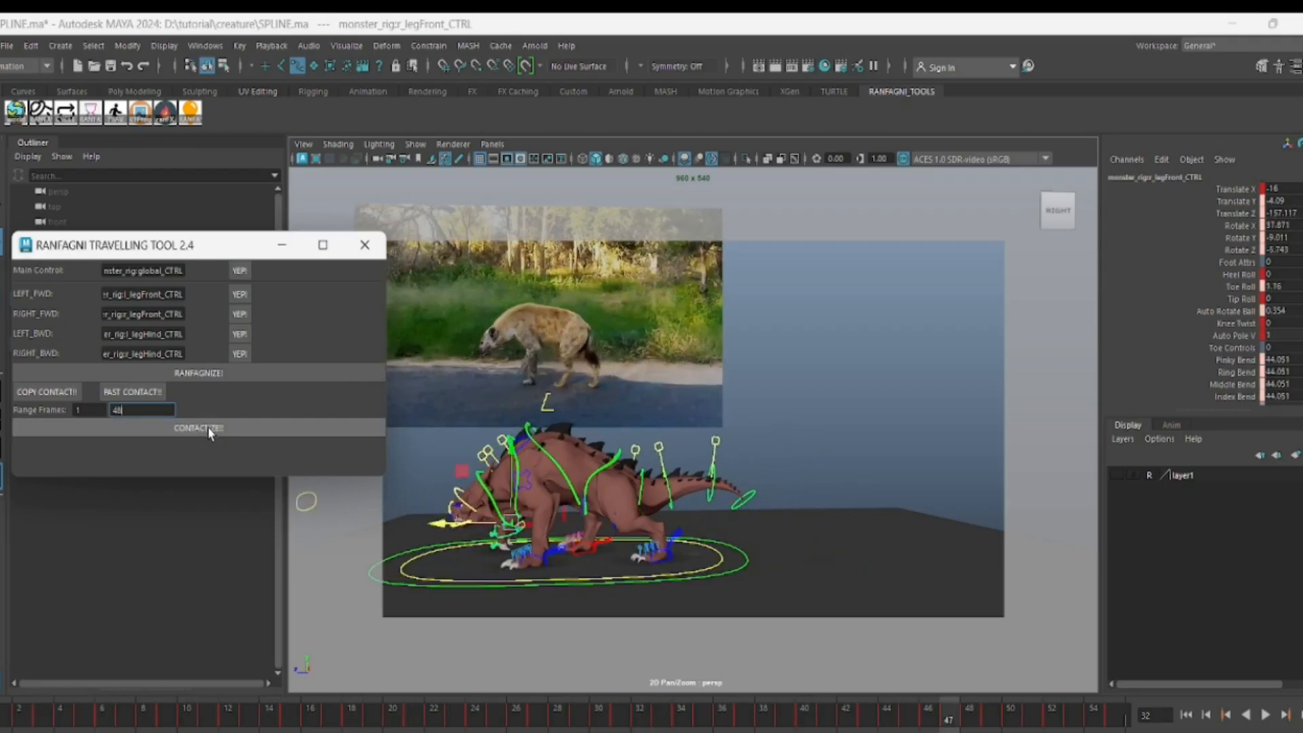
Examine the right front foot's ground contact between frames 32 and 49
{"action": "left_click_drag", "start_coordinate": [643, 720], "coordinate": [971, 731]}
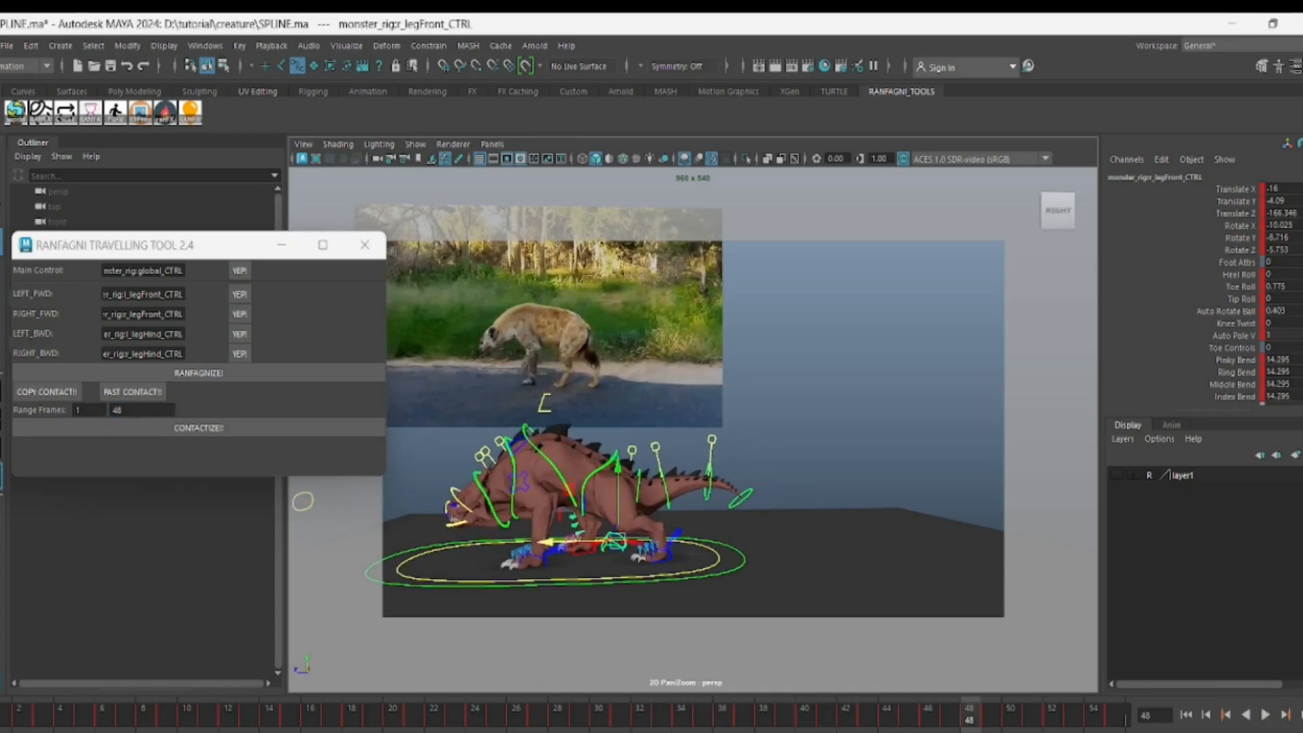
{"action": "key", "text": "alt+v"}
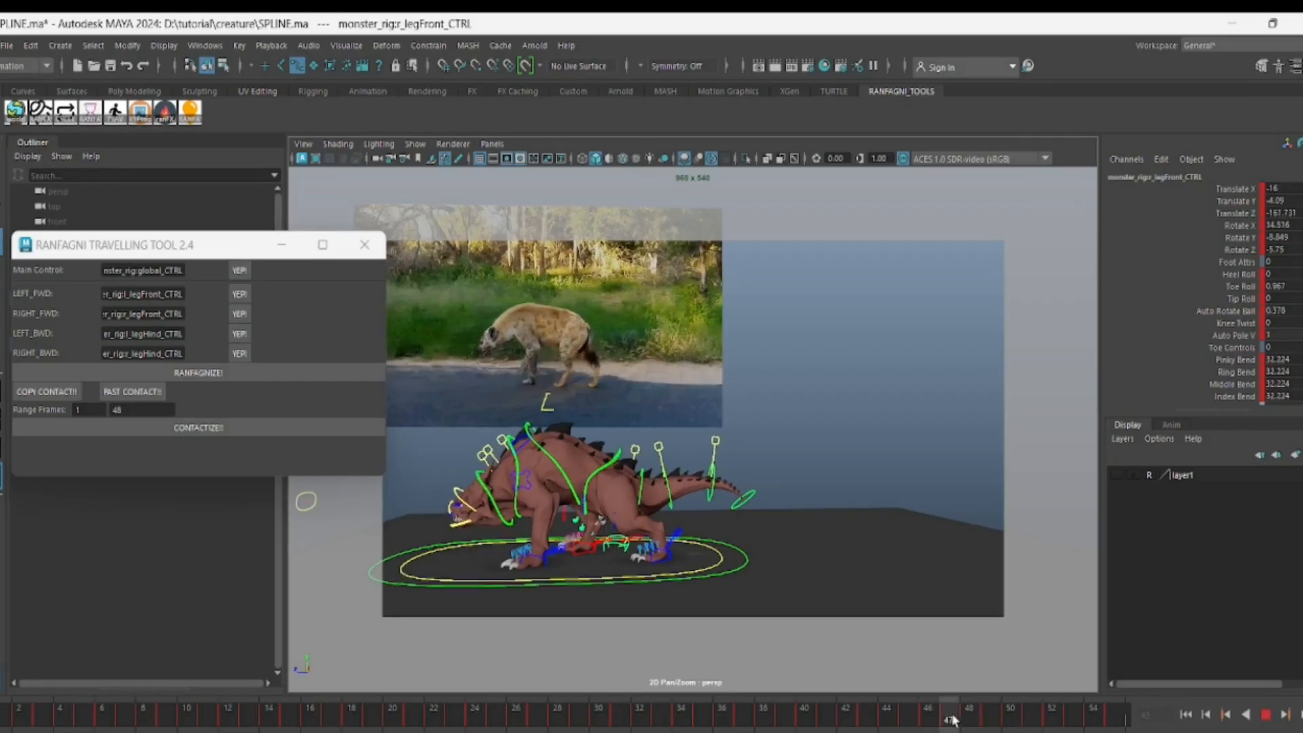
{"action": "key", "text": "alt+v"}
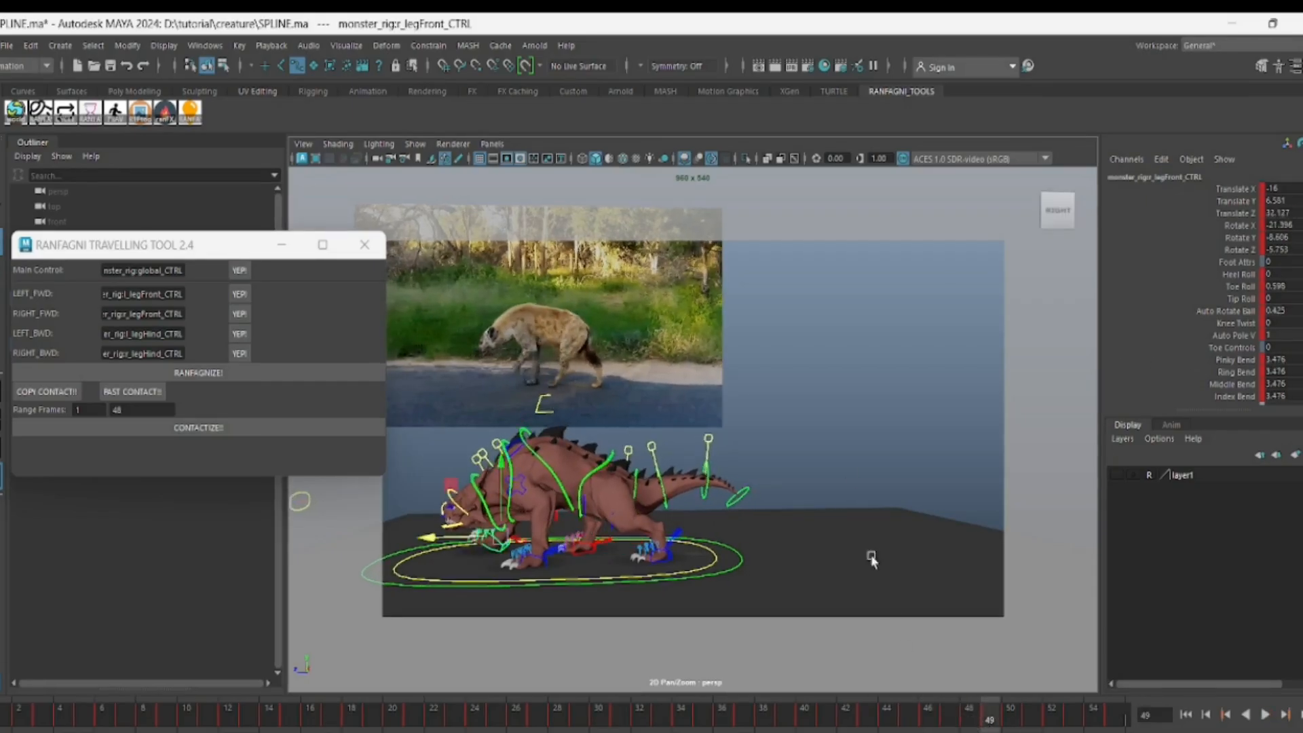
{"action": "key", "text": "alt+v"}
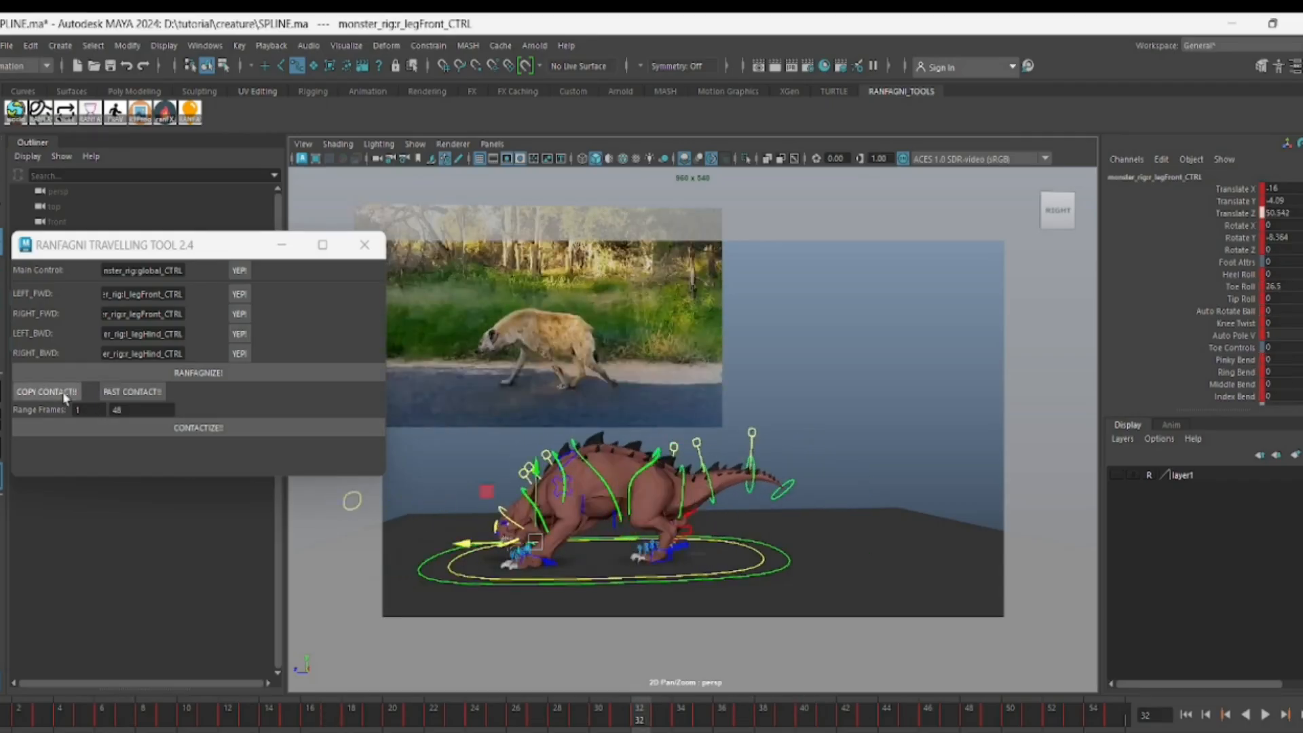
{"action": "key", "text": "alt+v"}
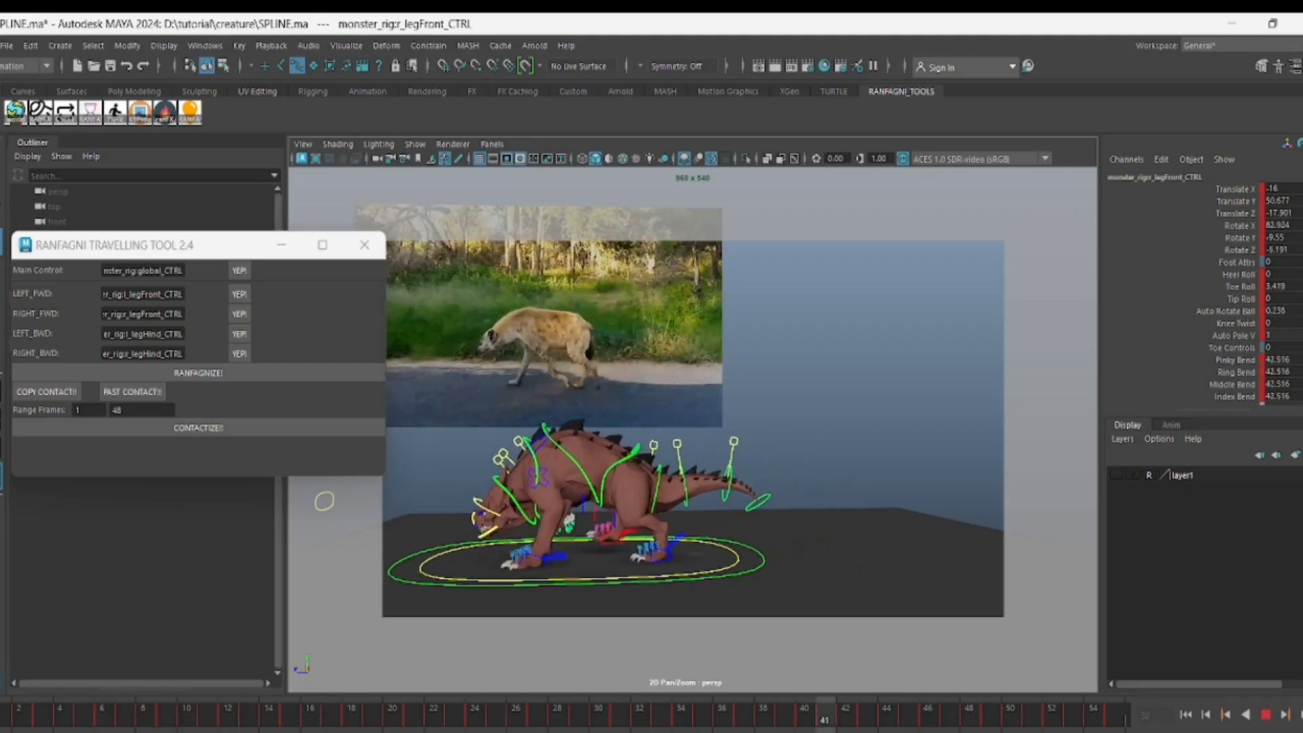
{"action": "key", "text": "alt+v"}
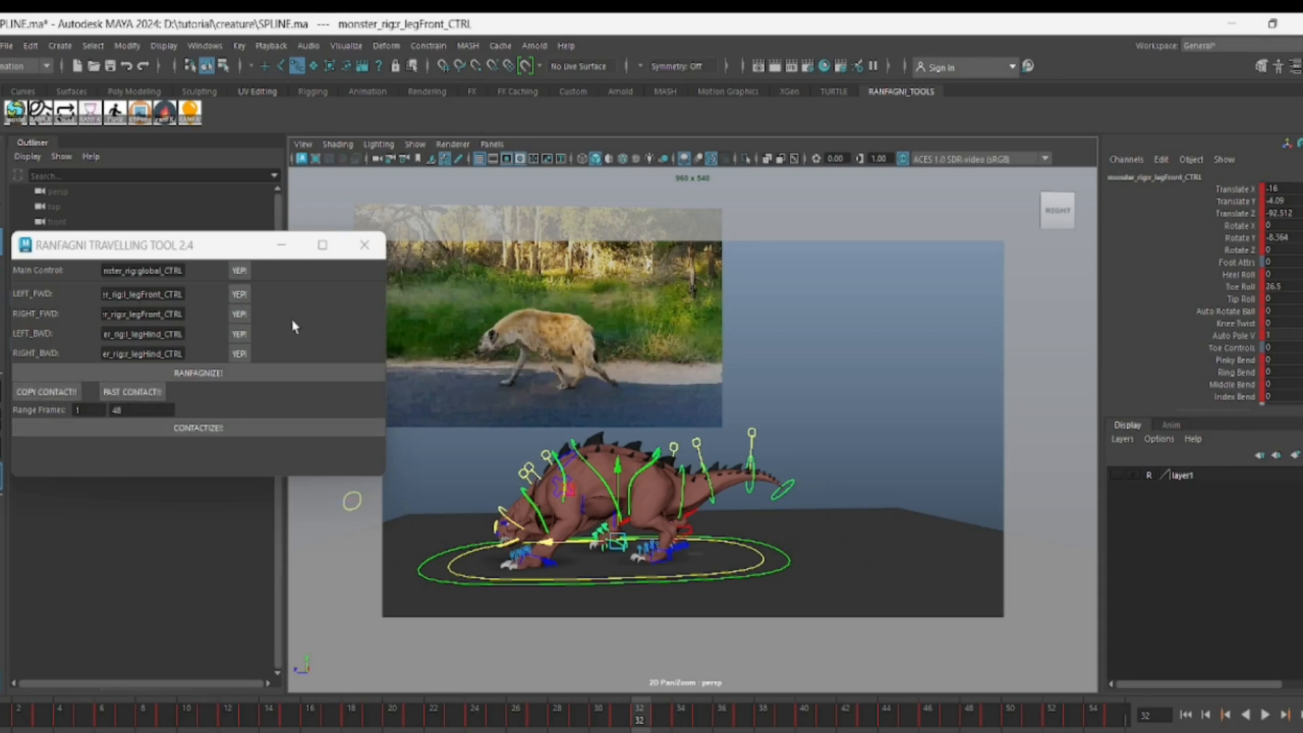
Close the travelling tool, return to frame 1 with nothing selected, and open a resized RANFAGNI Cycle Tool
{"action": "left_click", "coordinate": [363, 245]}
{"action": "left_click", "coordinate": [810, 353]}
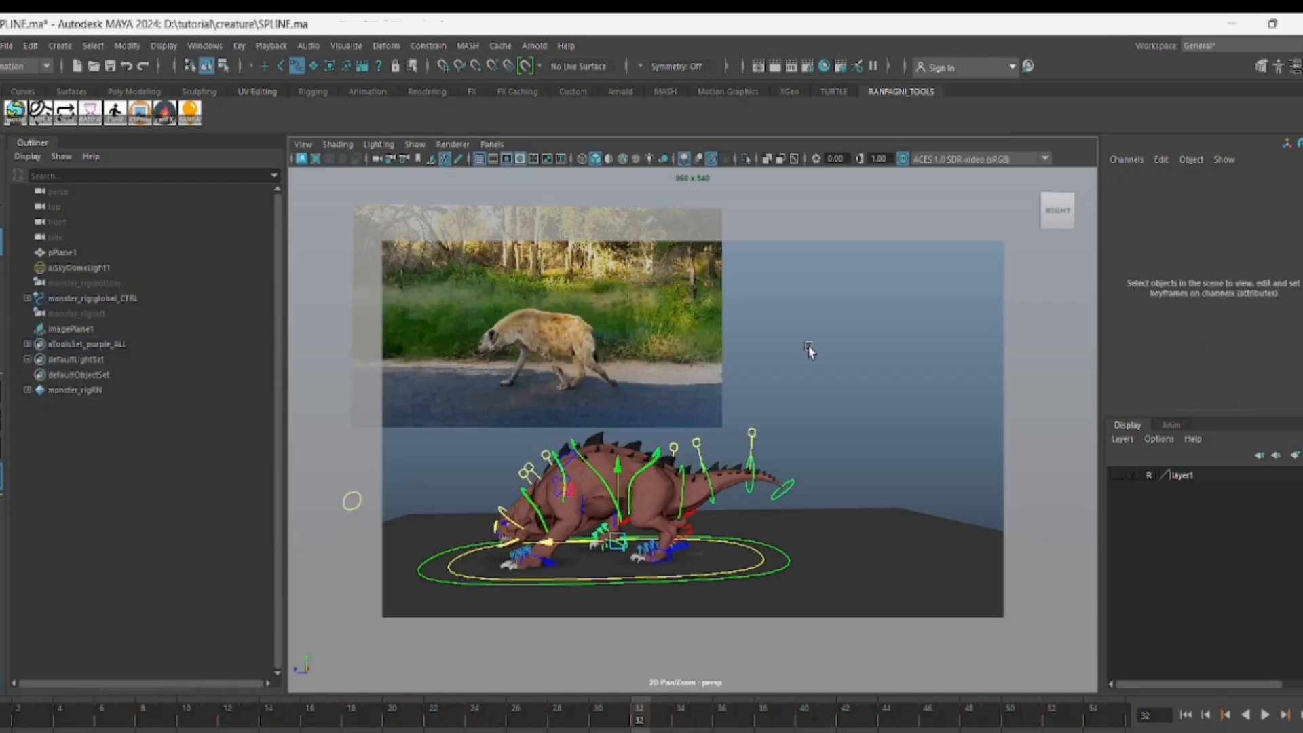
{"action": "left_click_drag", "start_coordinate": [84, 706], "coordinate": [0, 707]}
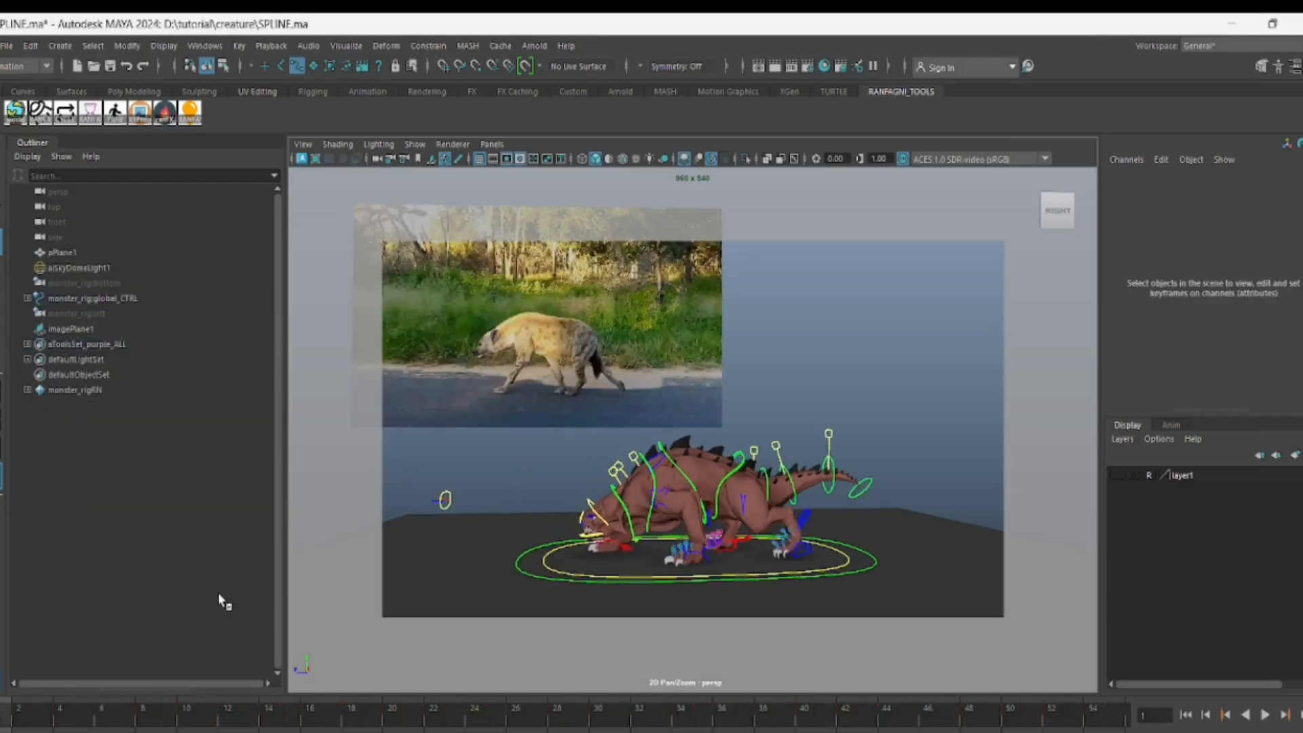
{"action": "left_click", "coordinate": [64, 113]}
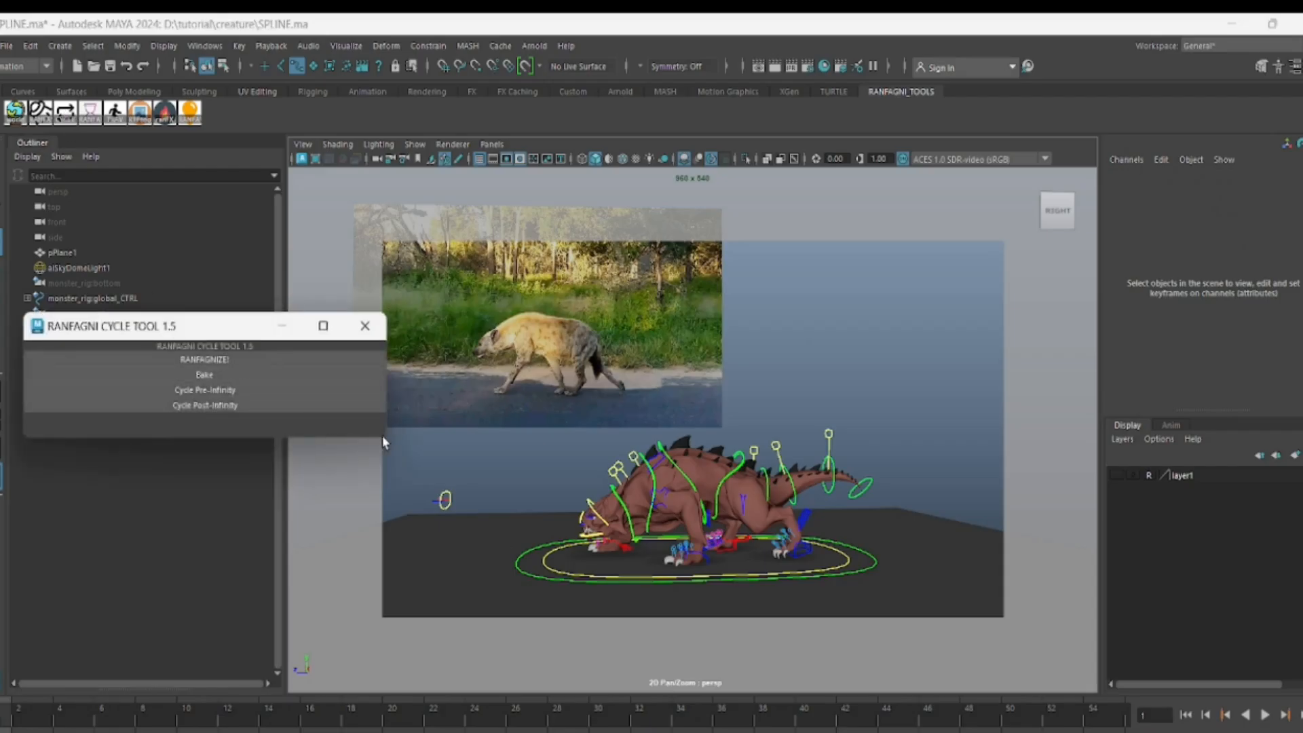
{"action": "left_click_drag", "start_coordinate": [382, 437], "coordinate": [357, 482]}
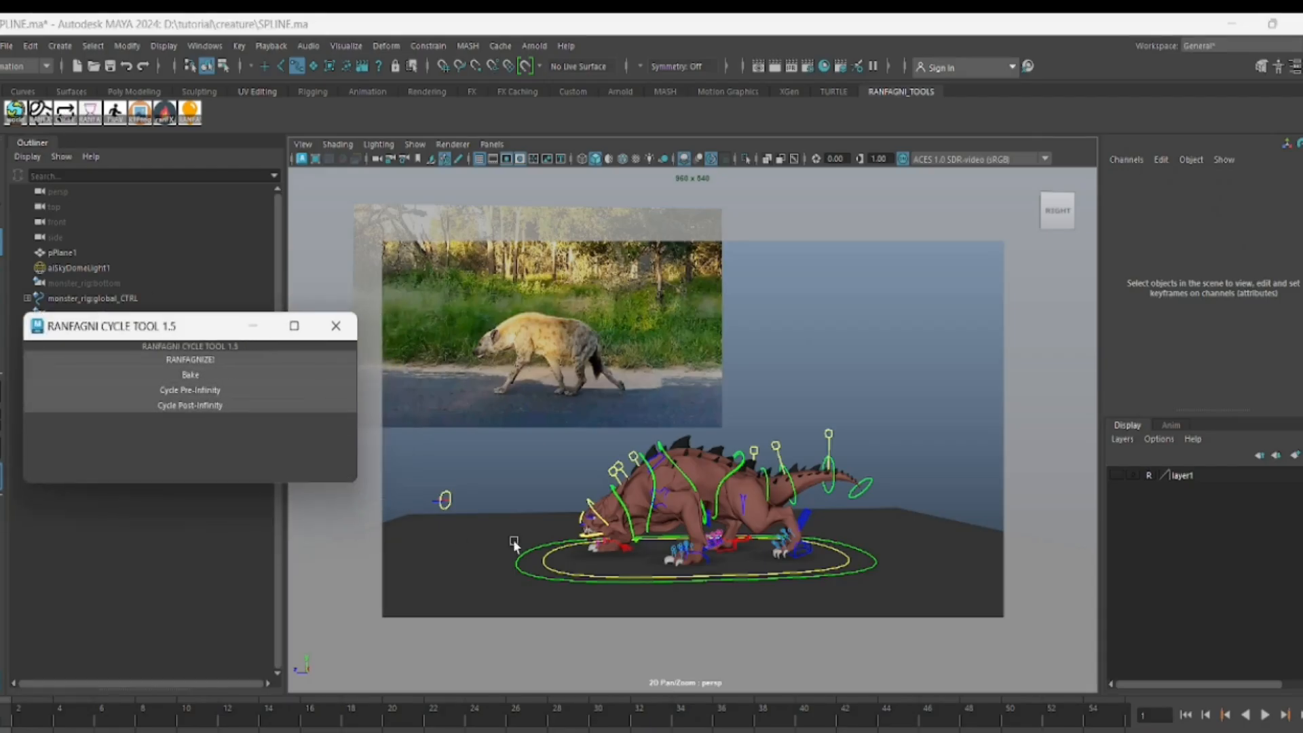
Review the left front leg control's motion over the opening frames and return to frame 1
{"action": "left_click", "coordinate": [707, 561]}
{"action": "key", "text": "alt+v"}
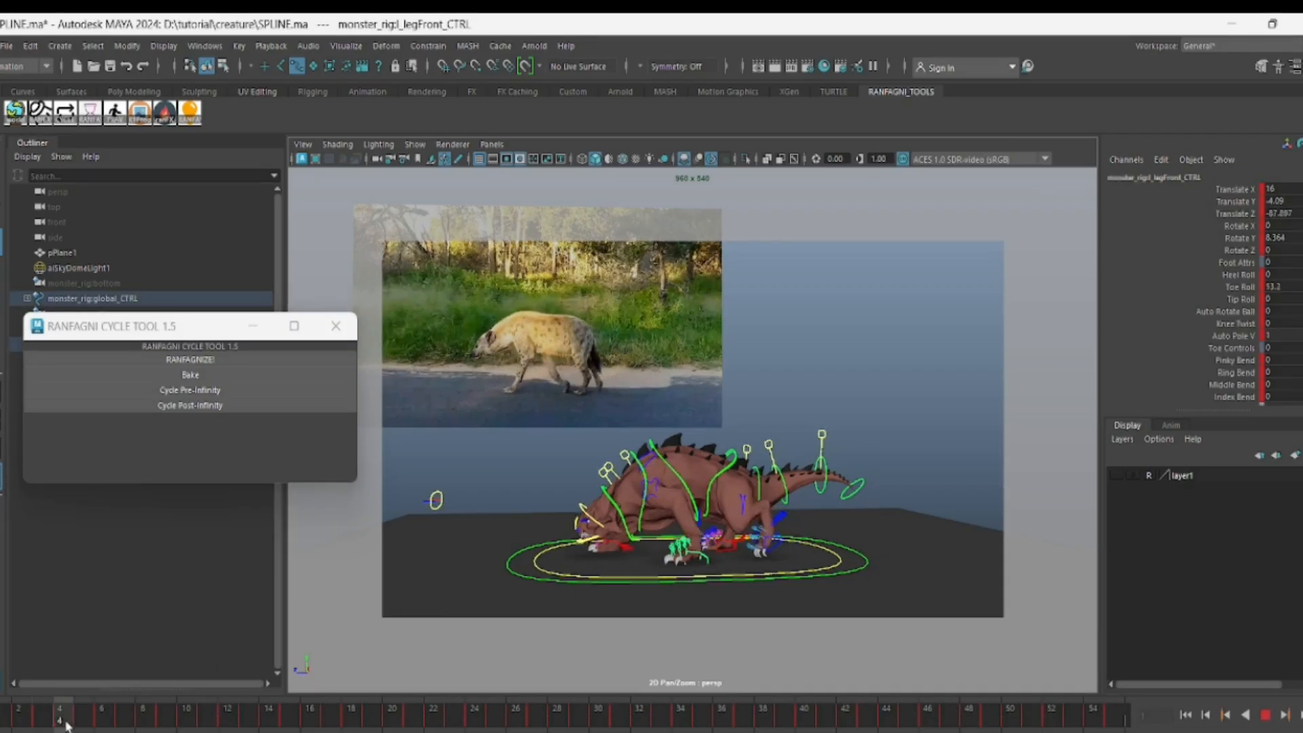
{"action": "left_click_drag", "start_coordinate": [25, 721], "coordinate": [52, 724]}
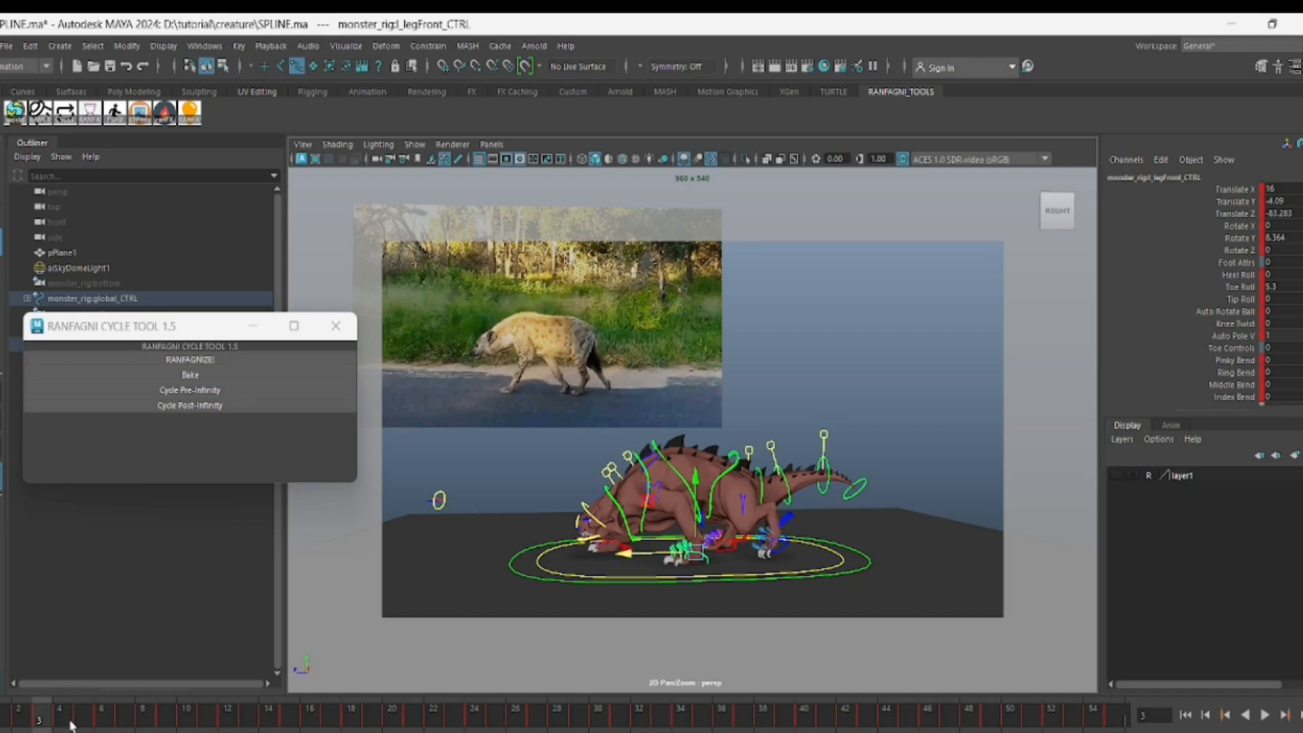
{"action": "left_click_drag", "start_coordinate": [43, 720], "coordinate": [1, 720]}
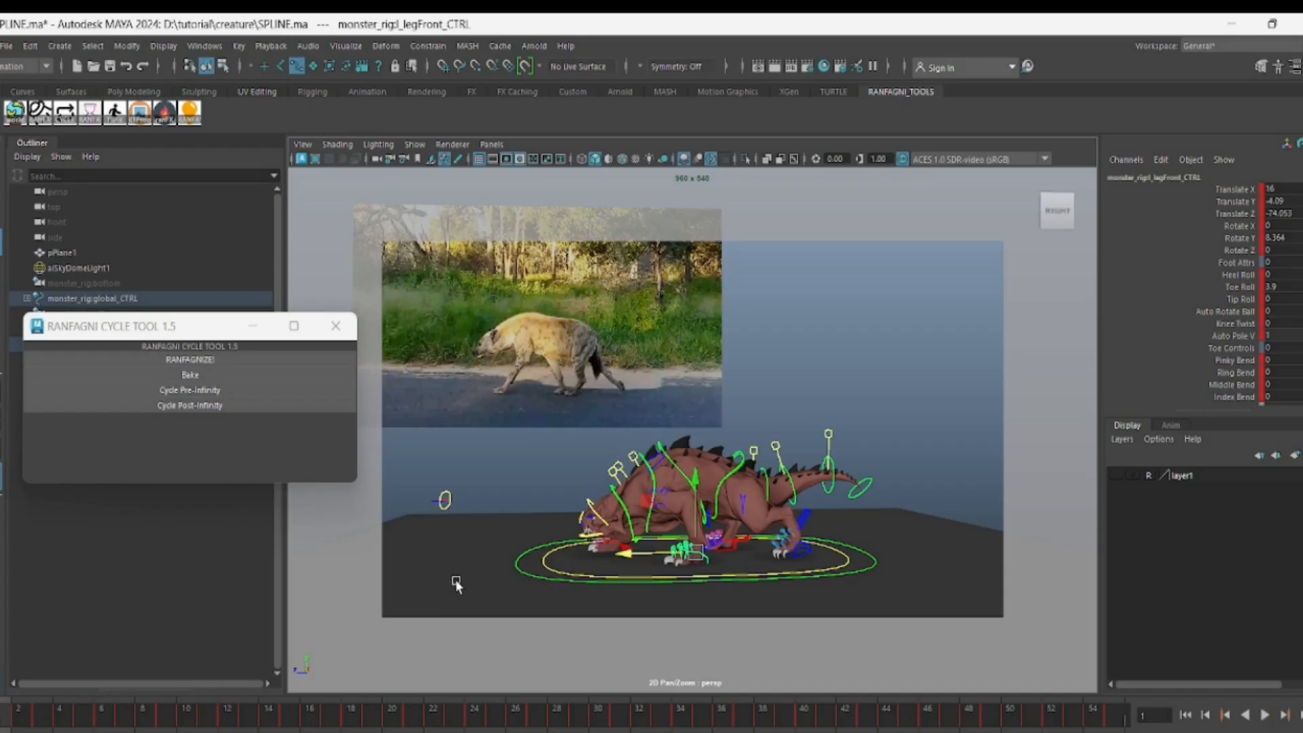
Run RANFAGNIZE! from the left front leg control to the right front leg control and check the playback around frame 30
{"action": "left_click", "coordinate": [614, 547]}
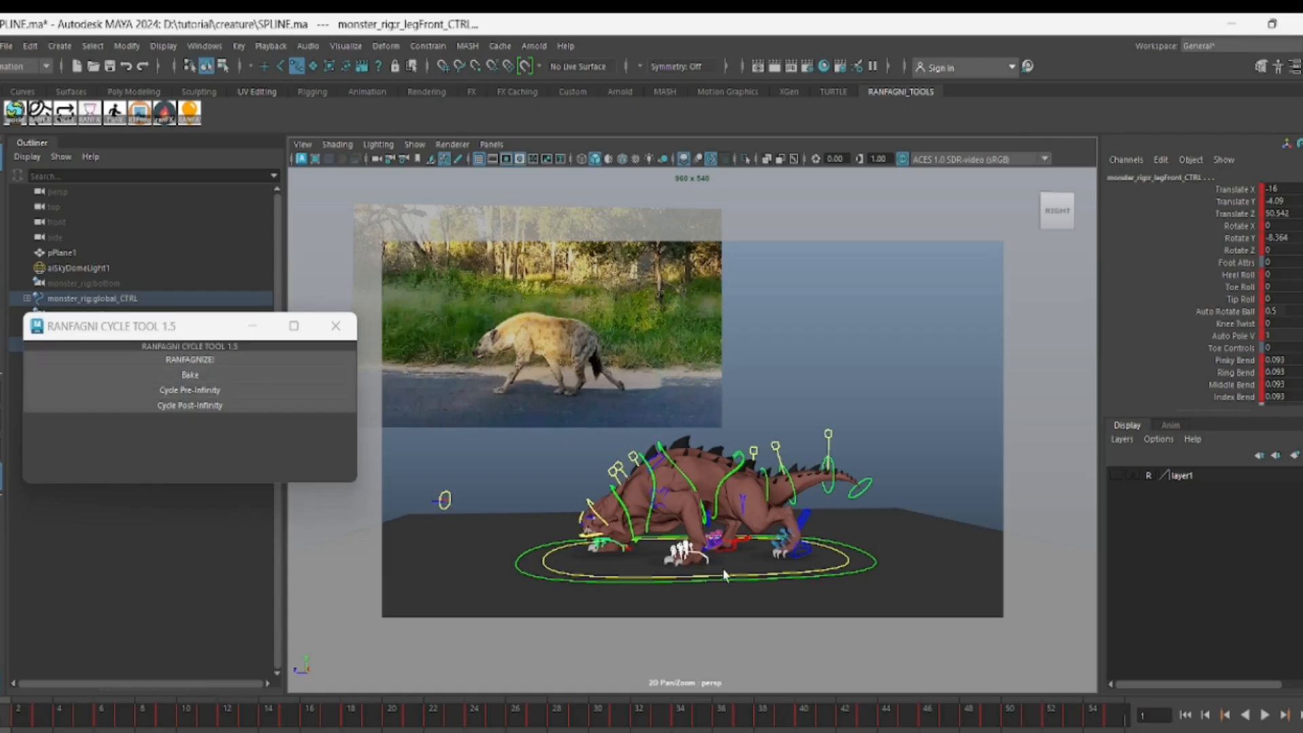
{"action": "left_click", "coordinate": [672, 566]}
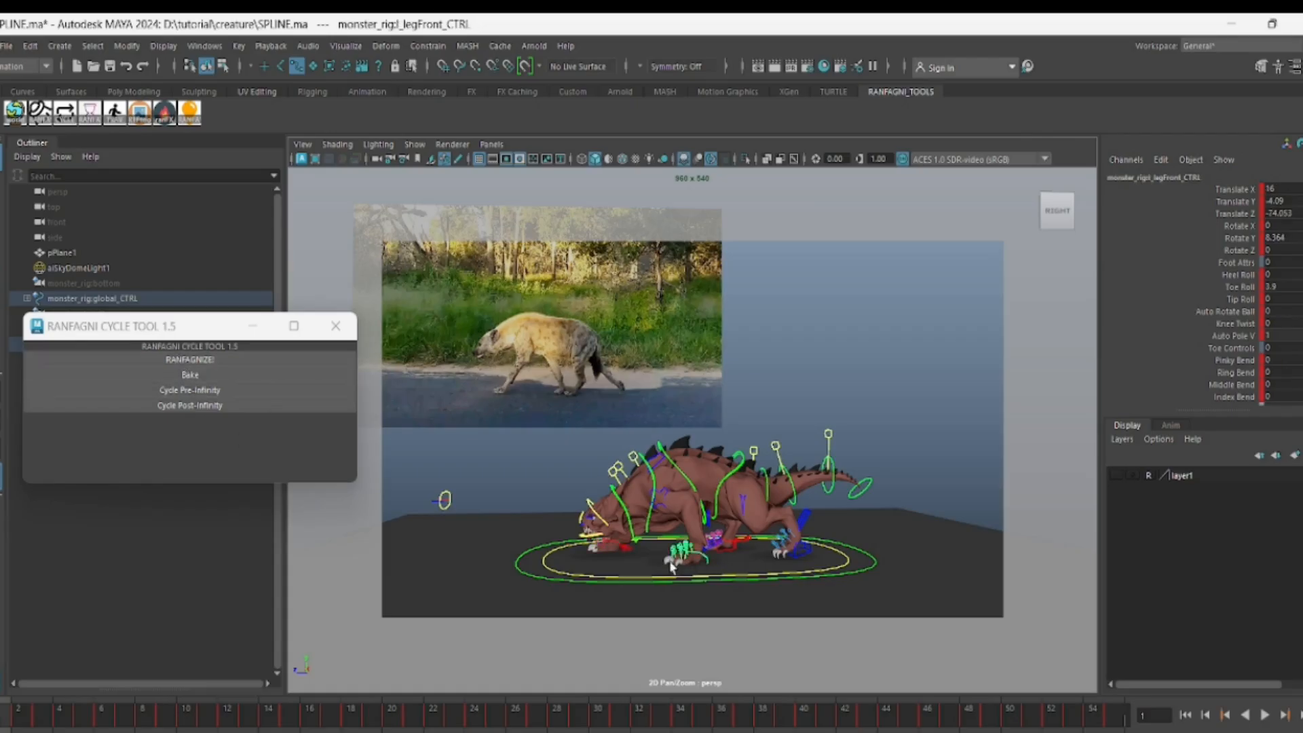
{"action": "left_click", "coordinate": [619, 548]}
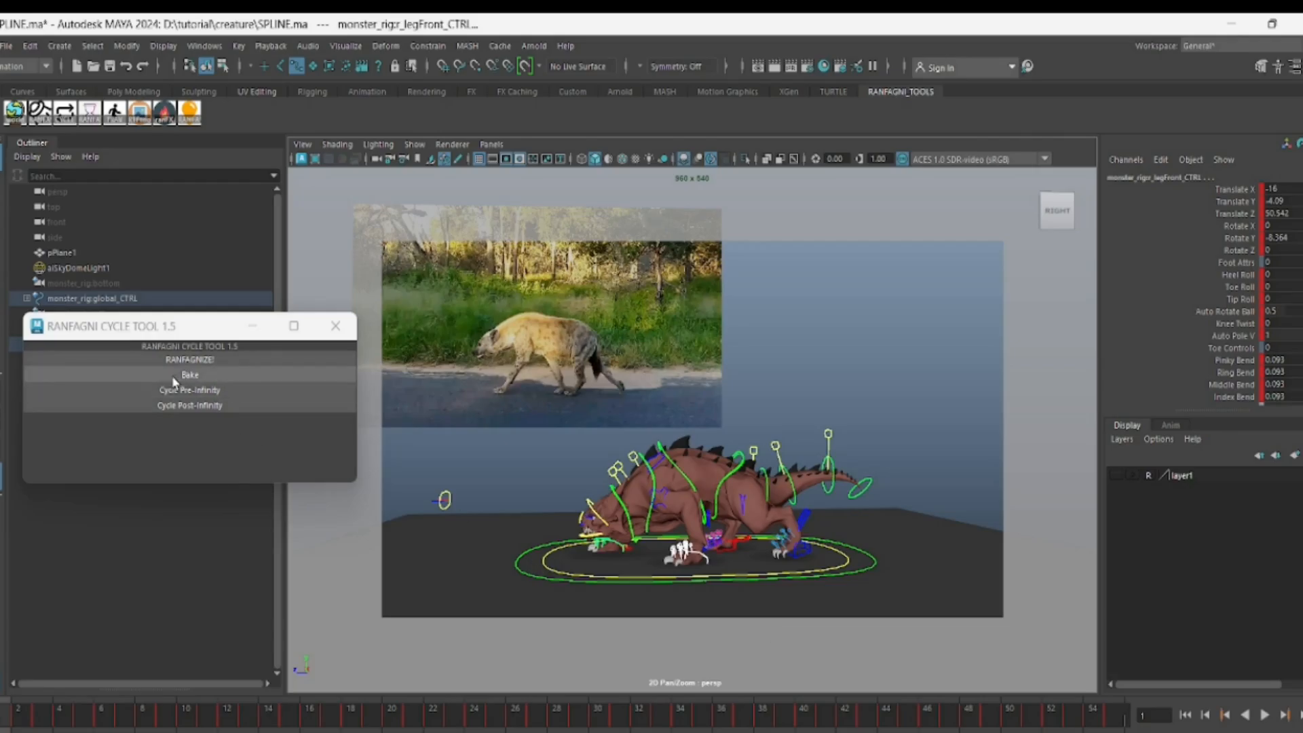
{"action": "left_click", "coordinate": [185, 362]}
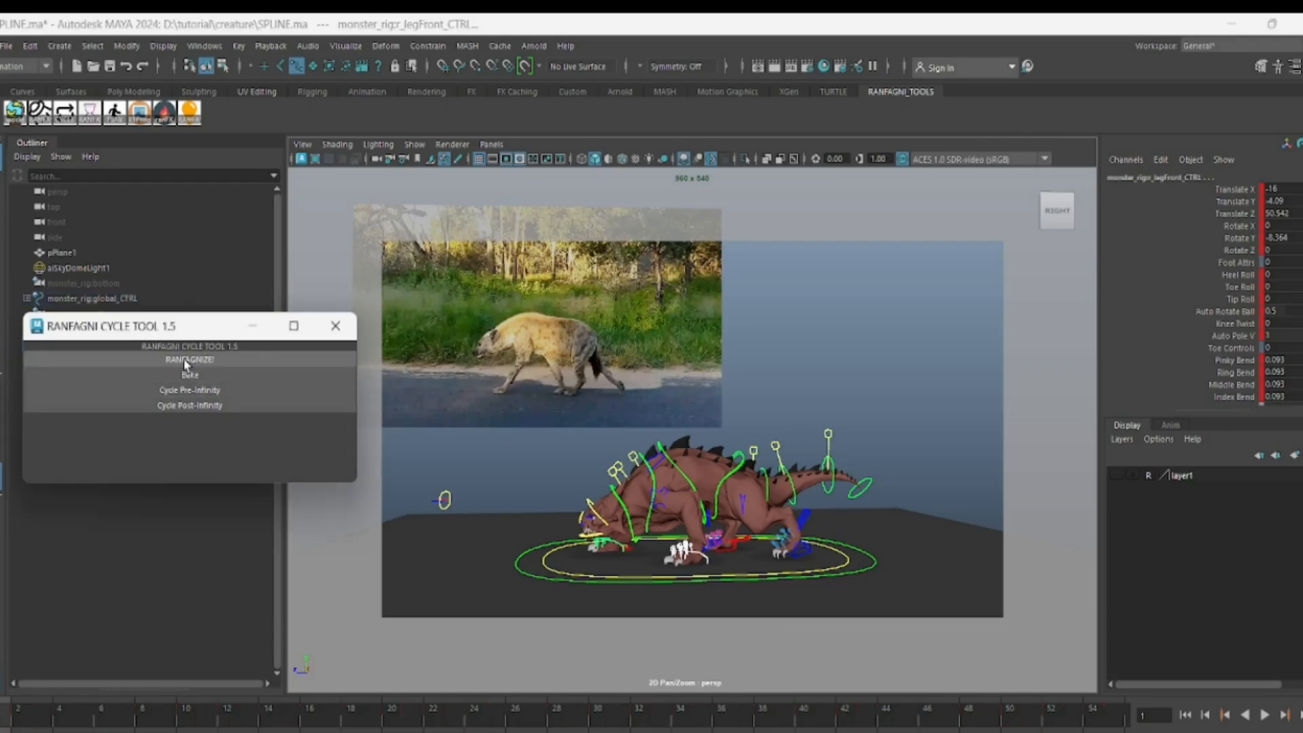
{"action": "left_click_drag", "start_coordinate": [473, 724], "coordinate": [616, 722]}
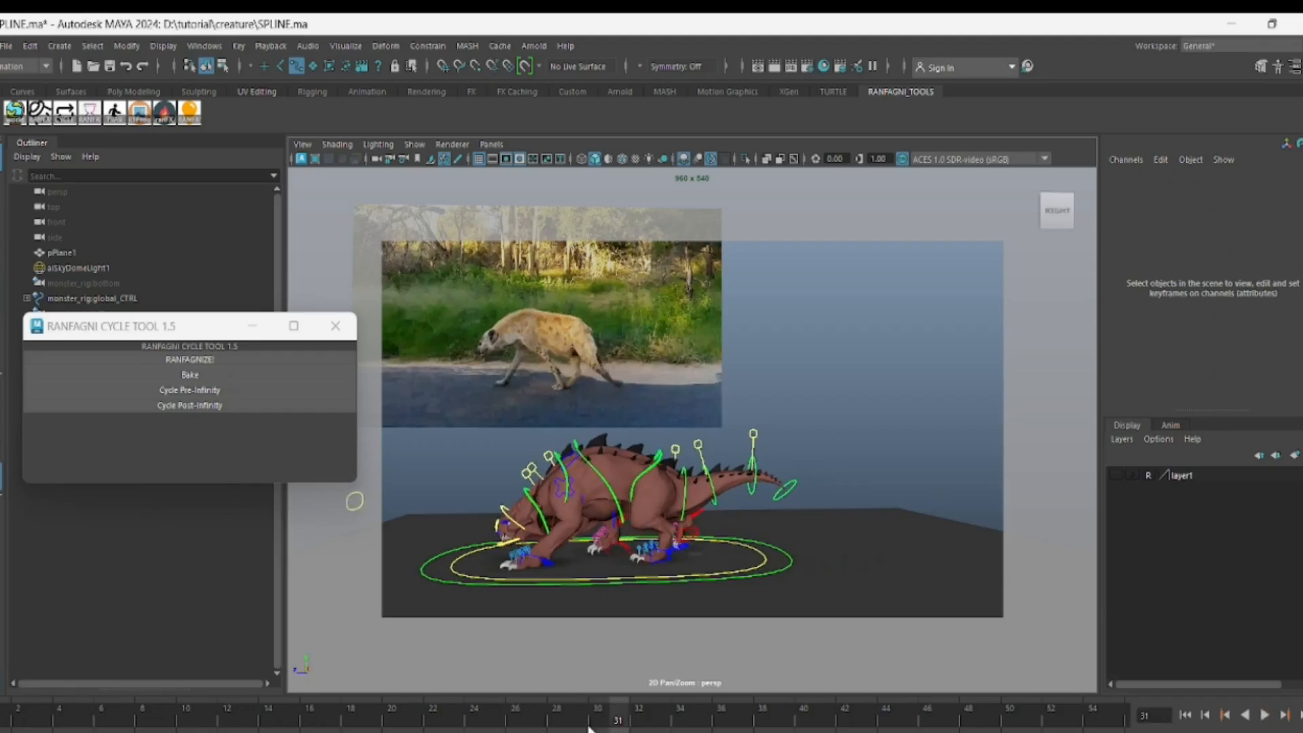
{"action": "key", "text": "alt+v"}
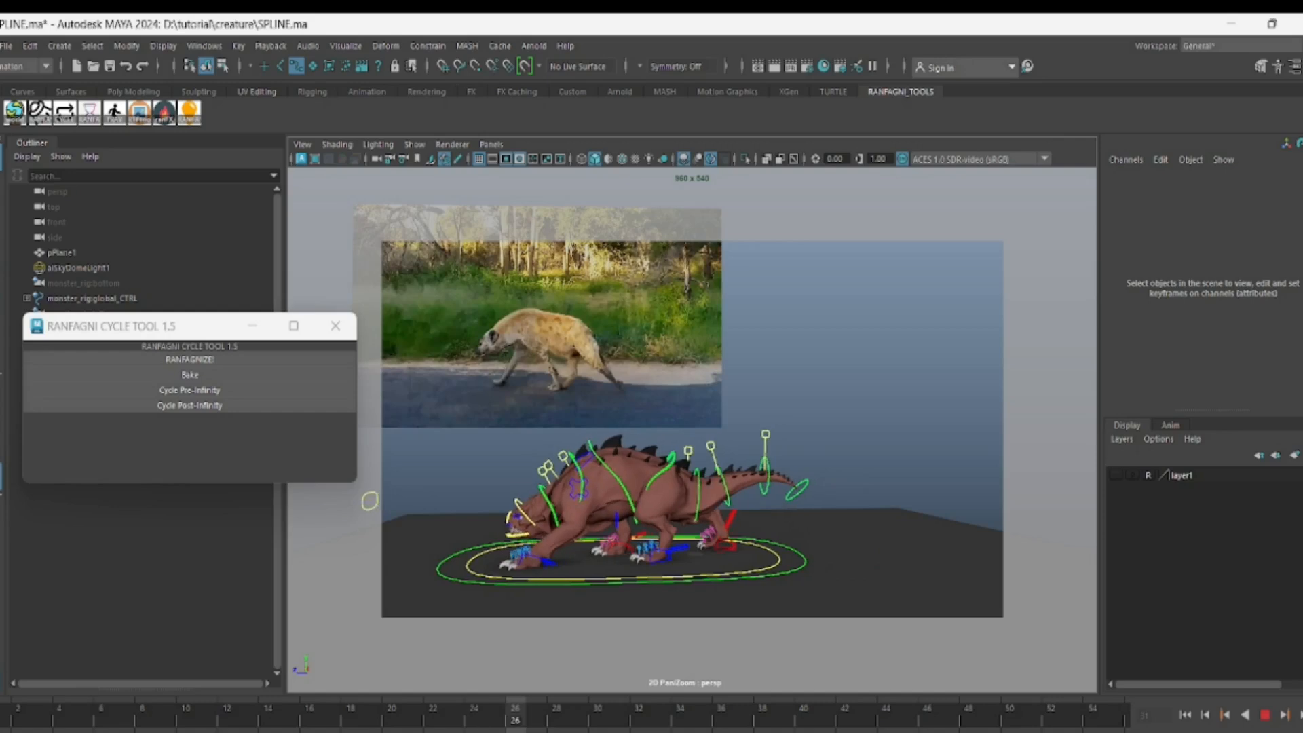
{"action": "key", "text": "alt+v"}
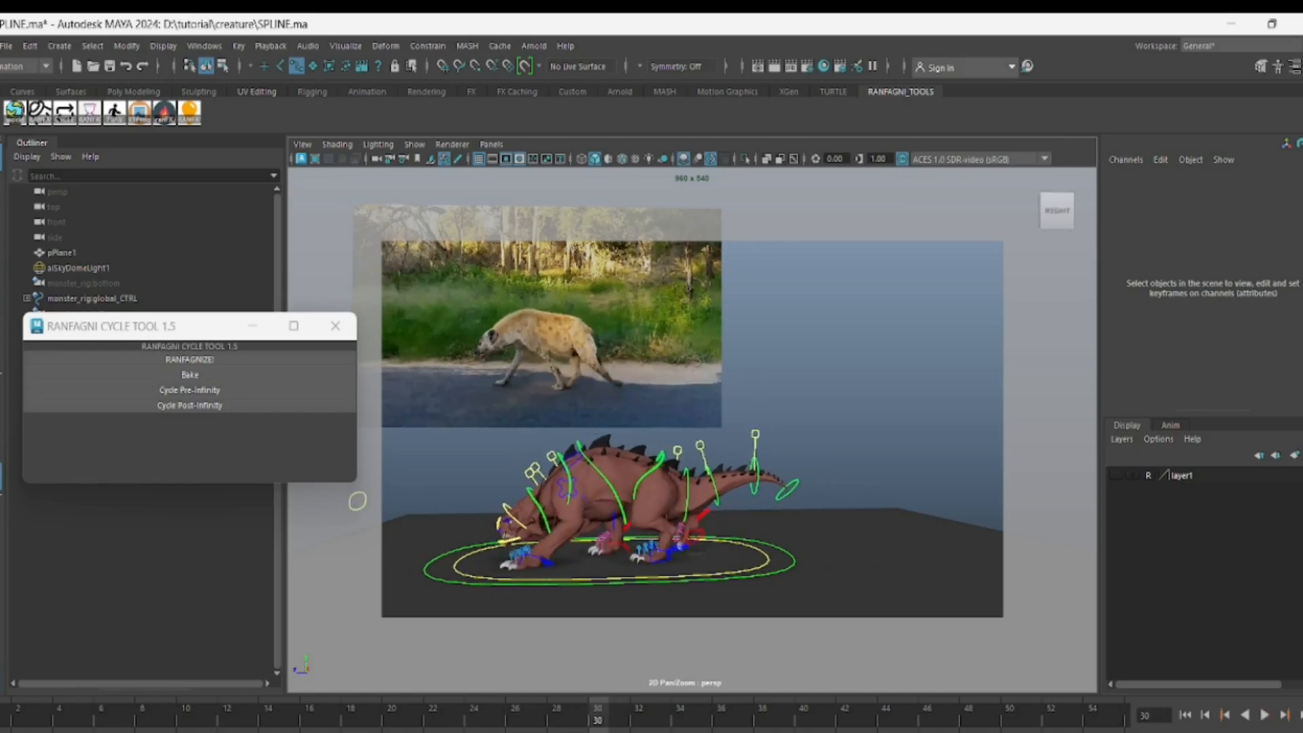
Apply Cycle Pre-Infinity and Cycle Post-Infinity to the right front leg control, checking its motion over the timeline
{"action": "left_click", "coordinate": [629, 552]}
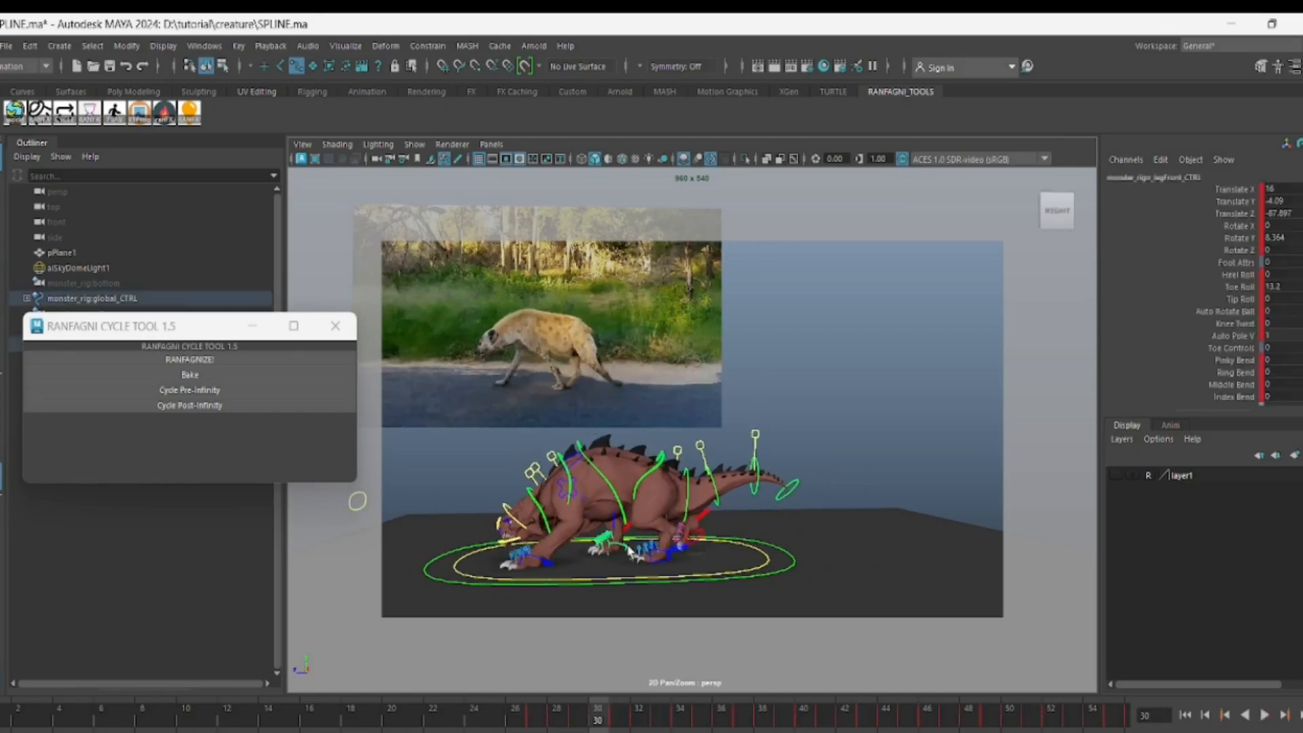
{"action": "left_click", "coordinate": [217, 391]}
{"action": "key", "text": "alt+v"}
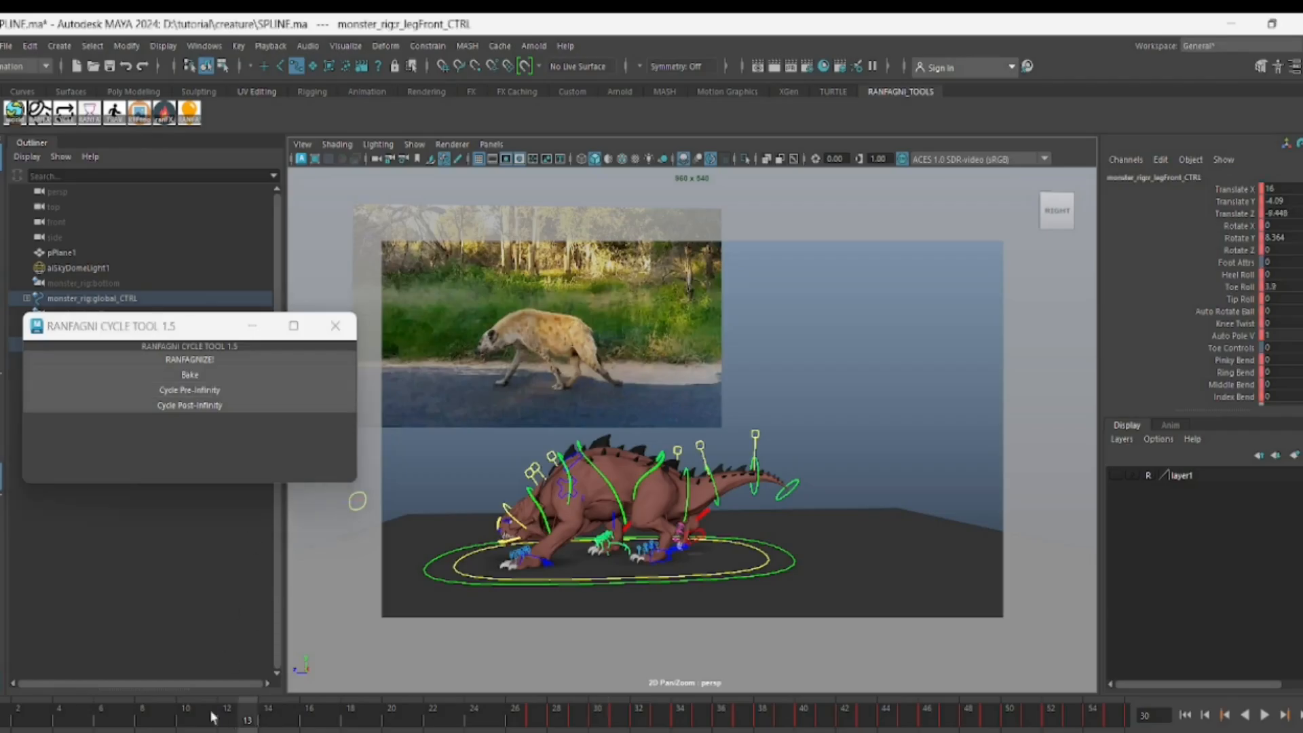
{"action": "left_click_drag", "start_coordinate": [3, 710], "coordinate": [728, 732]}
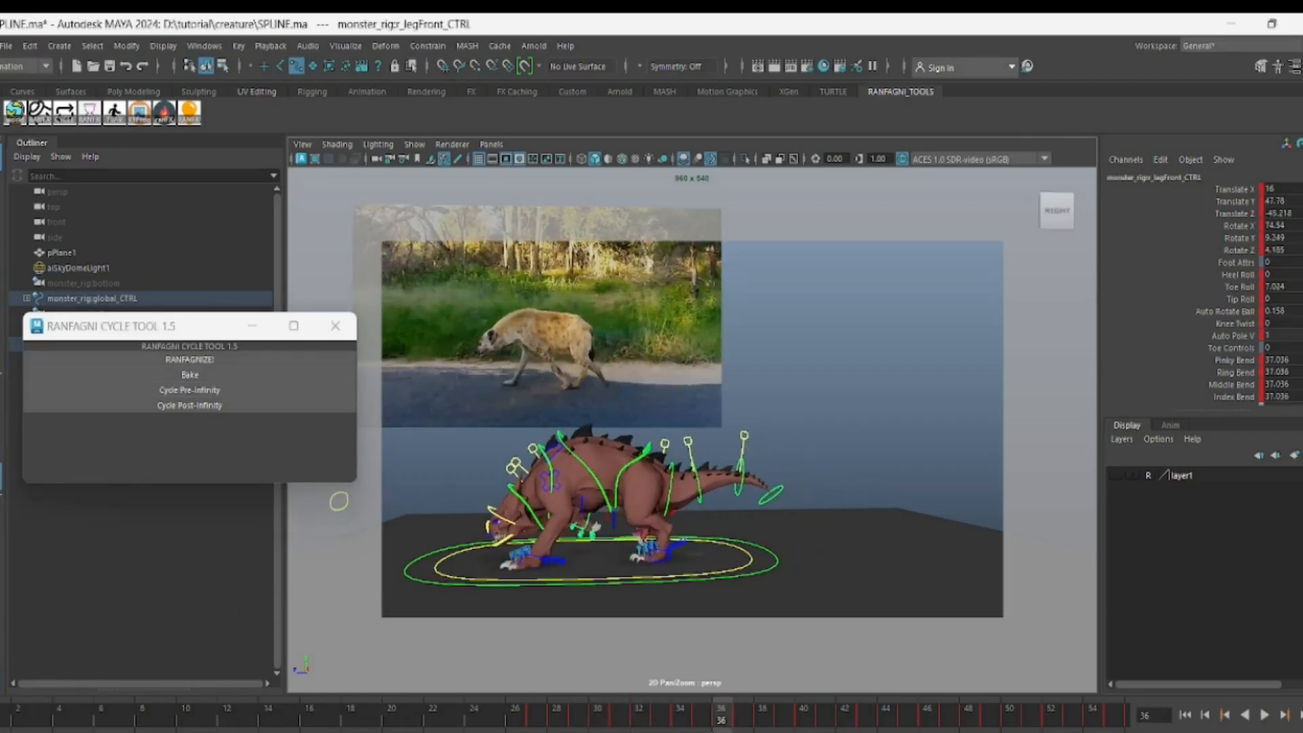
{"action": "left_click", "coordinate": [195, 408]}
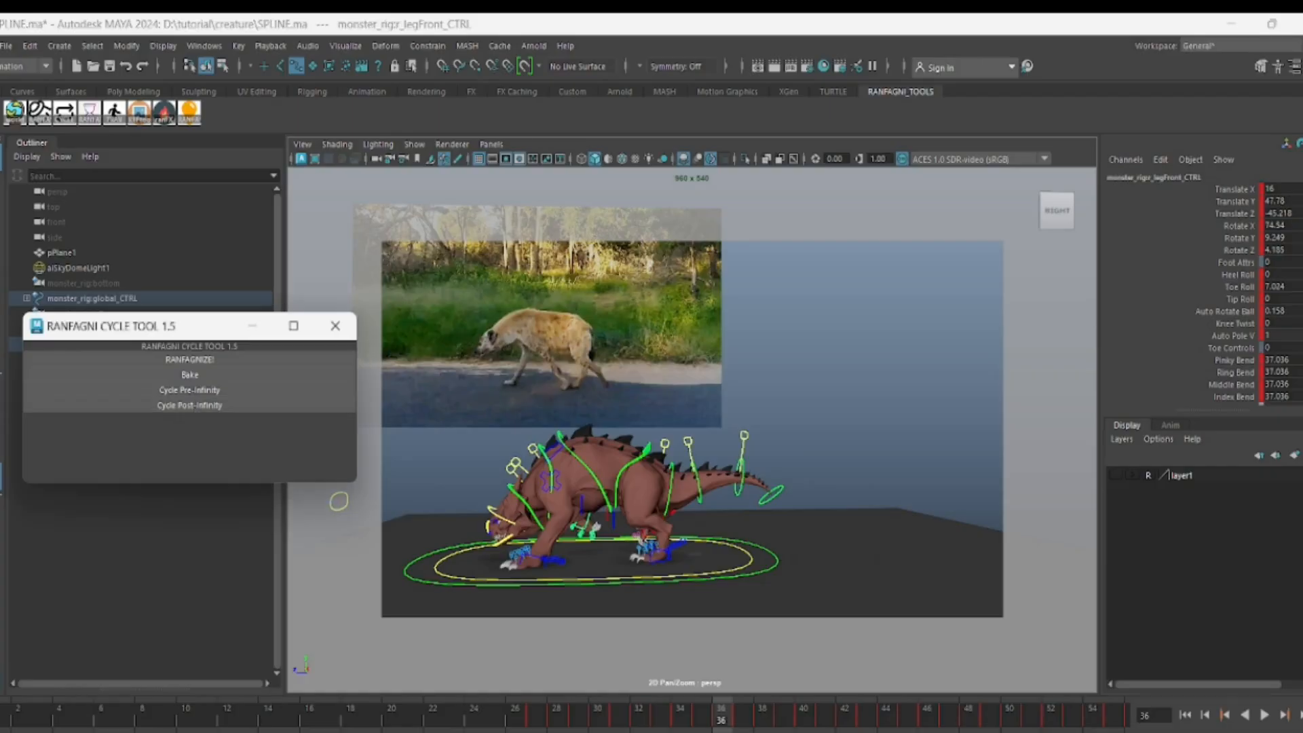
Bake the right front leg control's cycled animation and check the walk's playback from frame 1
{"action": "key", "text": "alt+v"}
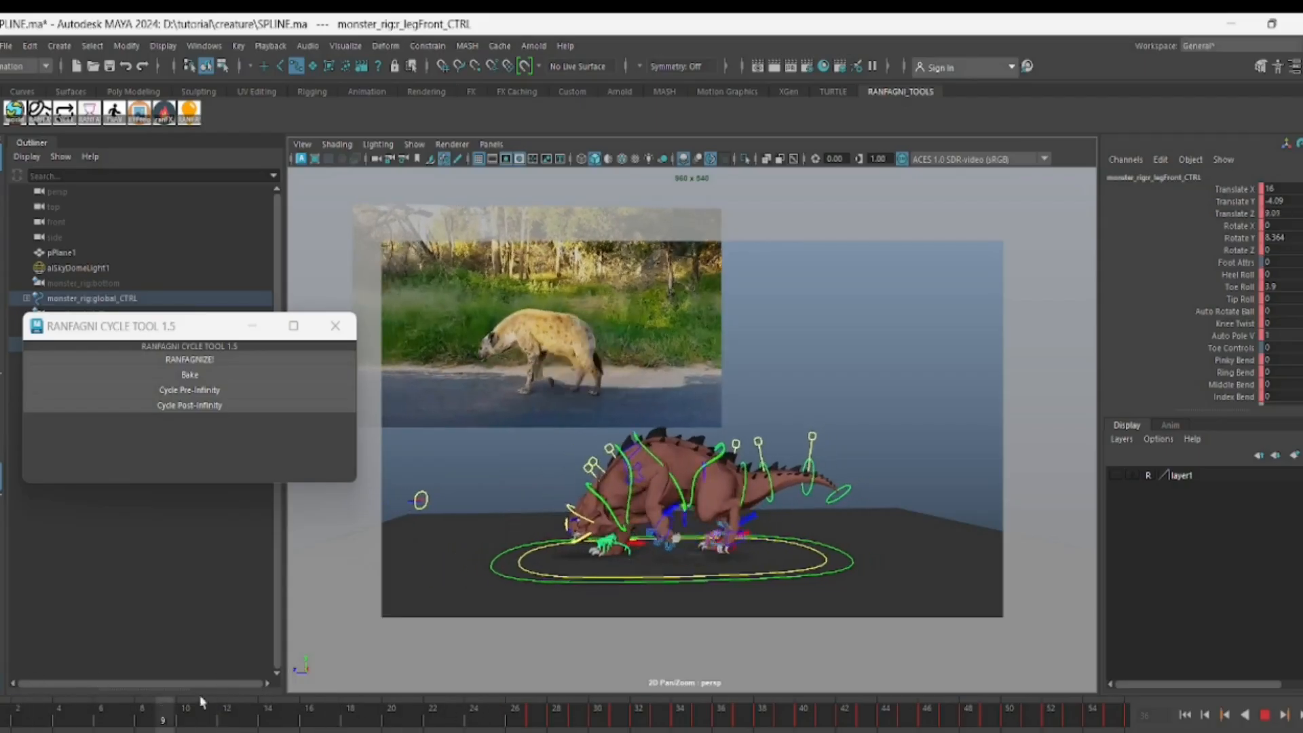
{"action": "left_click", "coordinate": [393, 725]}
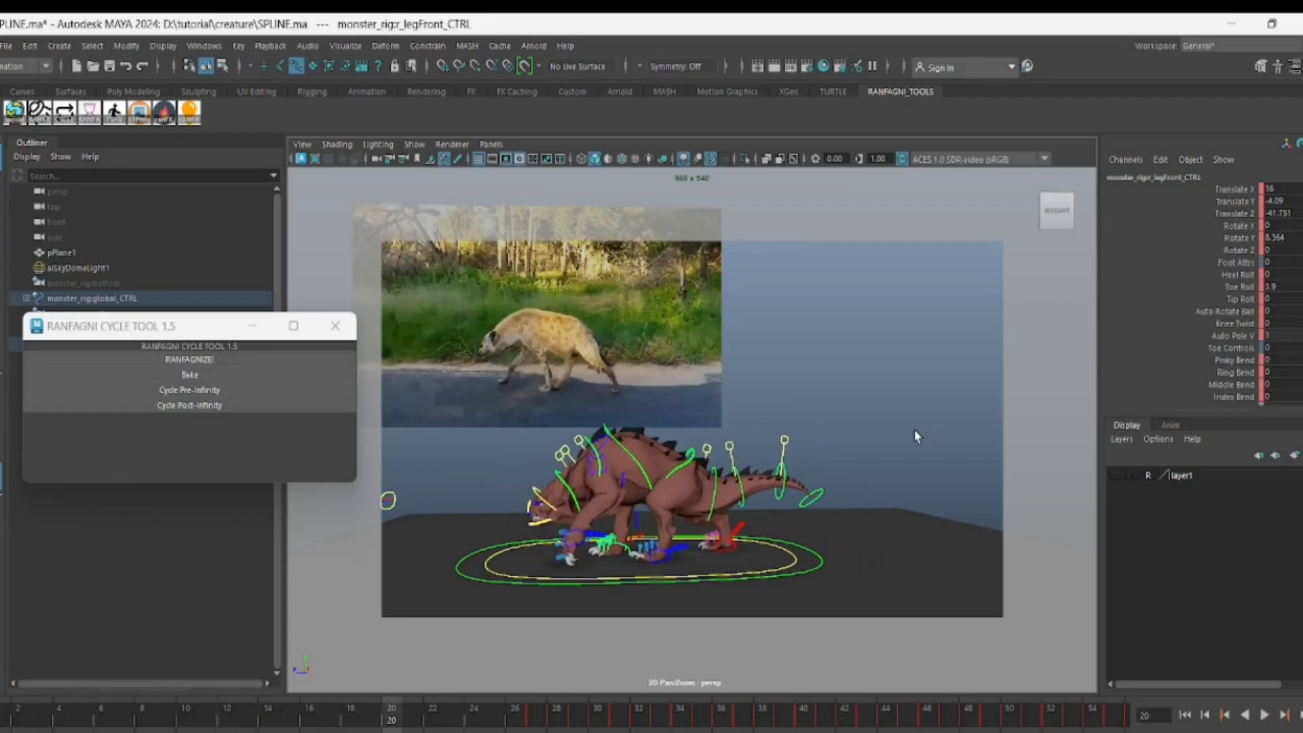
{"action": "left_click_drag", "start_coordinate": [329, 721], "coordinate": [64, 712]}
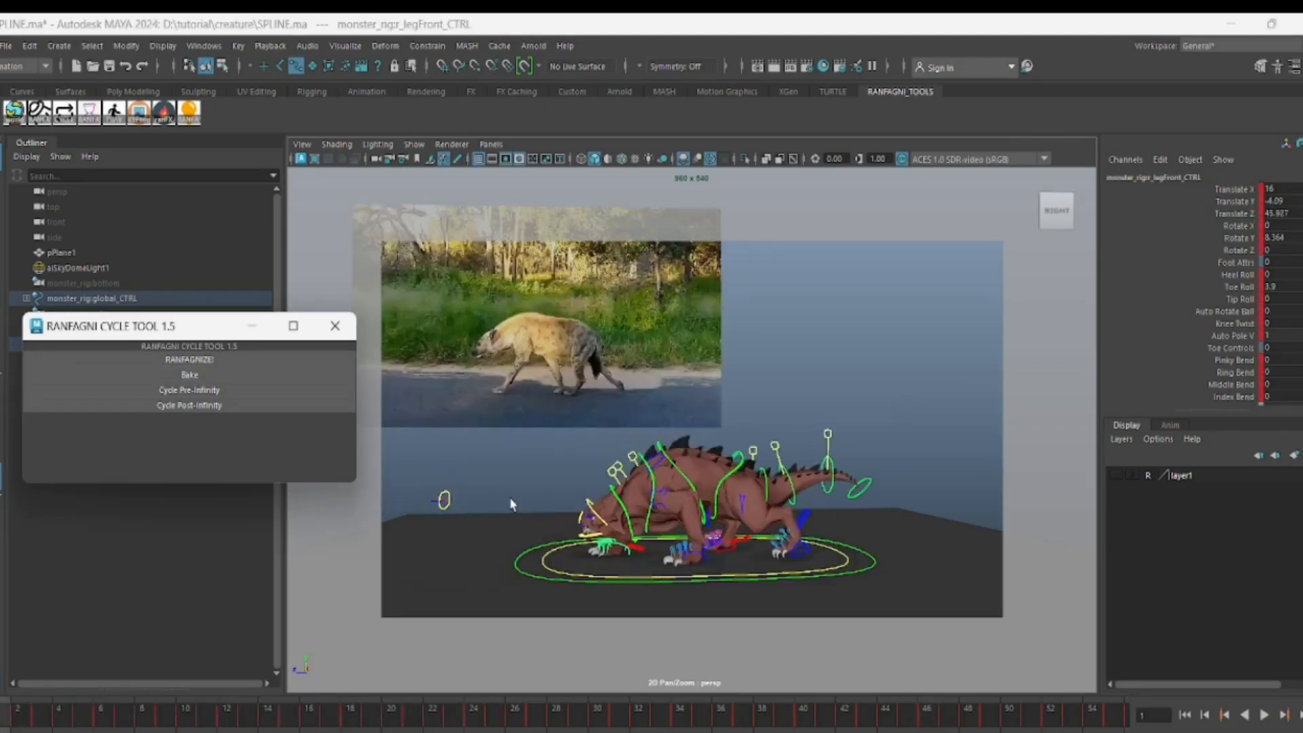
{"action": "key", "text": "alt+v"}
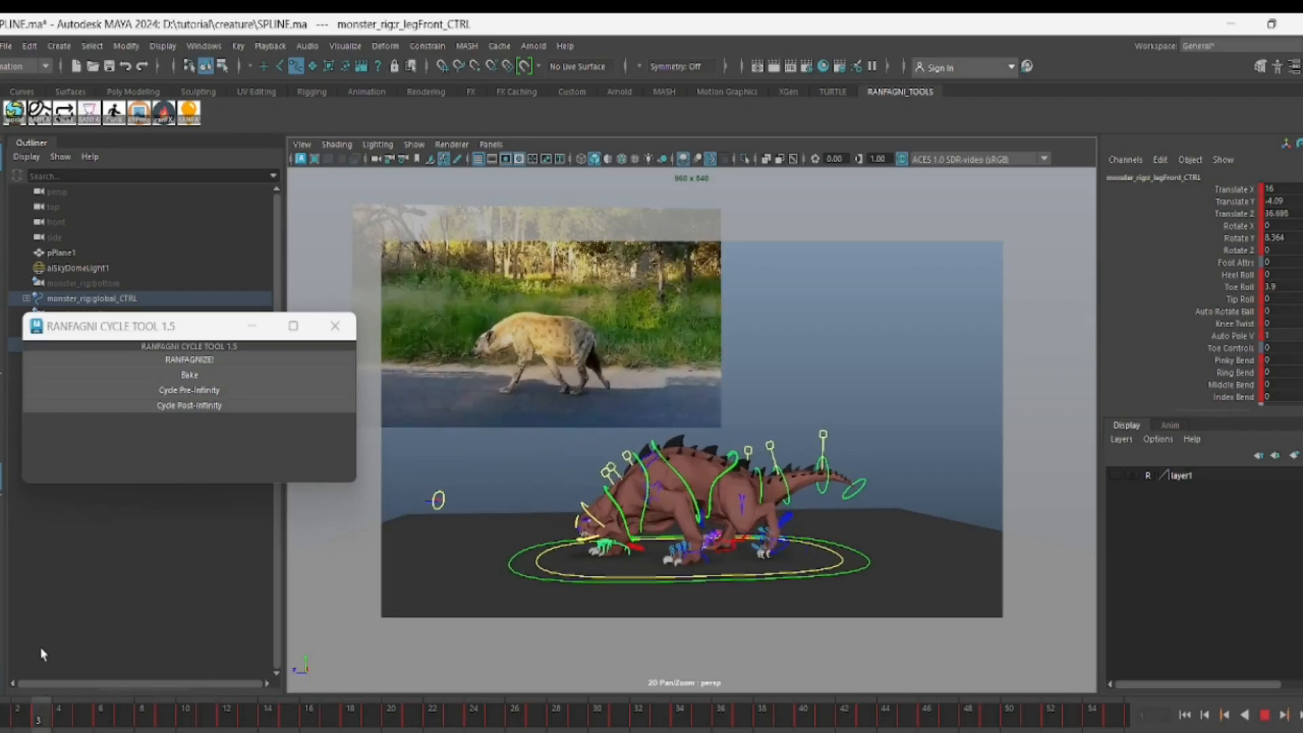
{"action": "key", "text": "alt+v"}
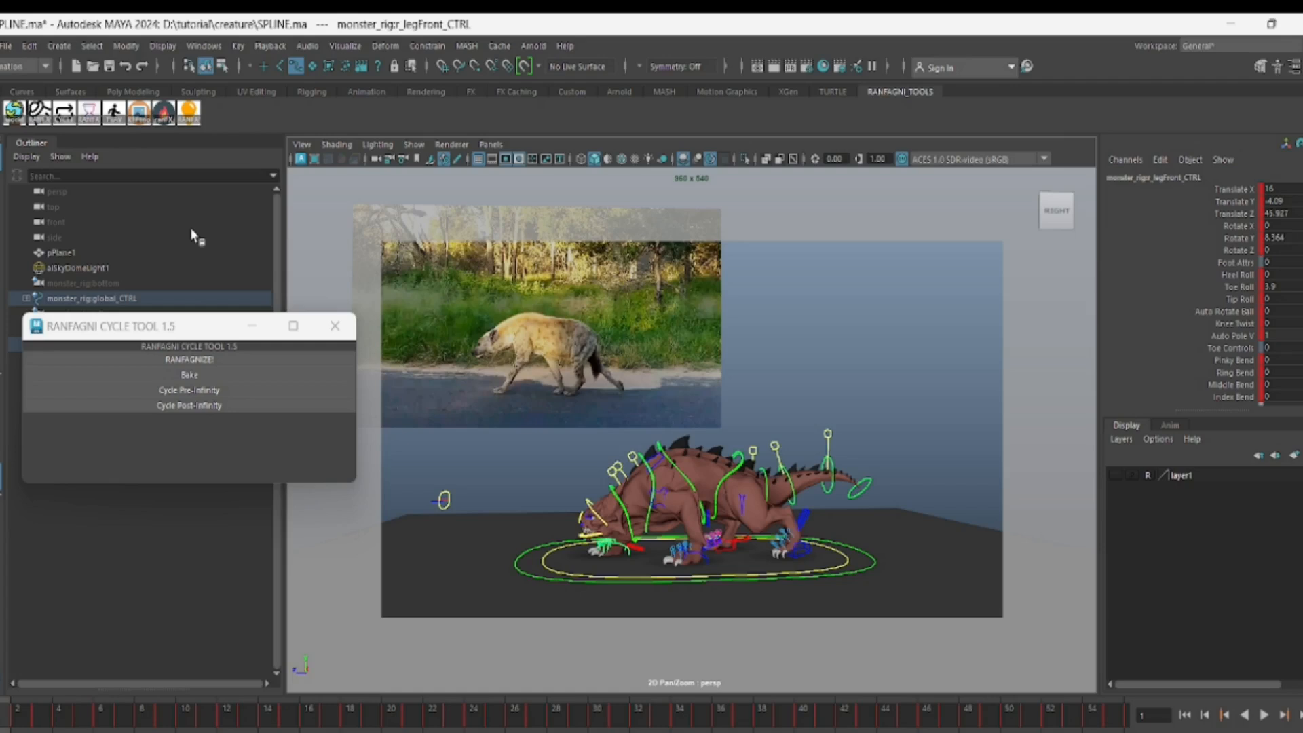
Close the Cycle Tool and open RANFATIME! 1.0, placing its window clear of the creature
{"action": "left_click", "coordinate": [335, 326]}
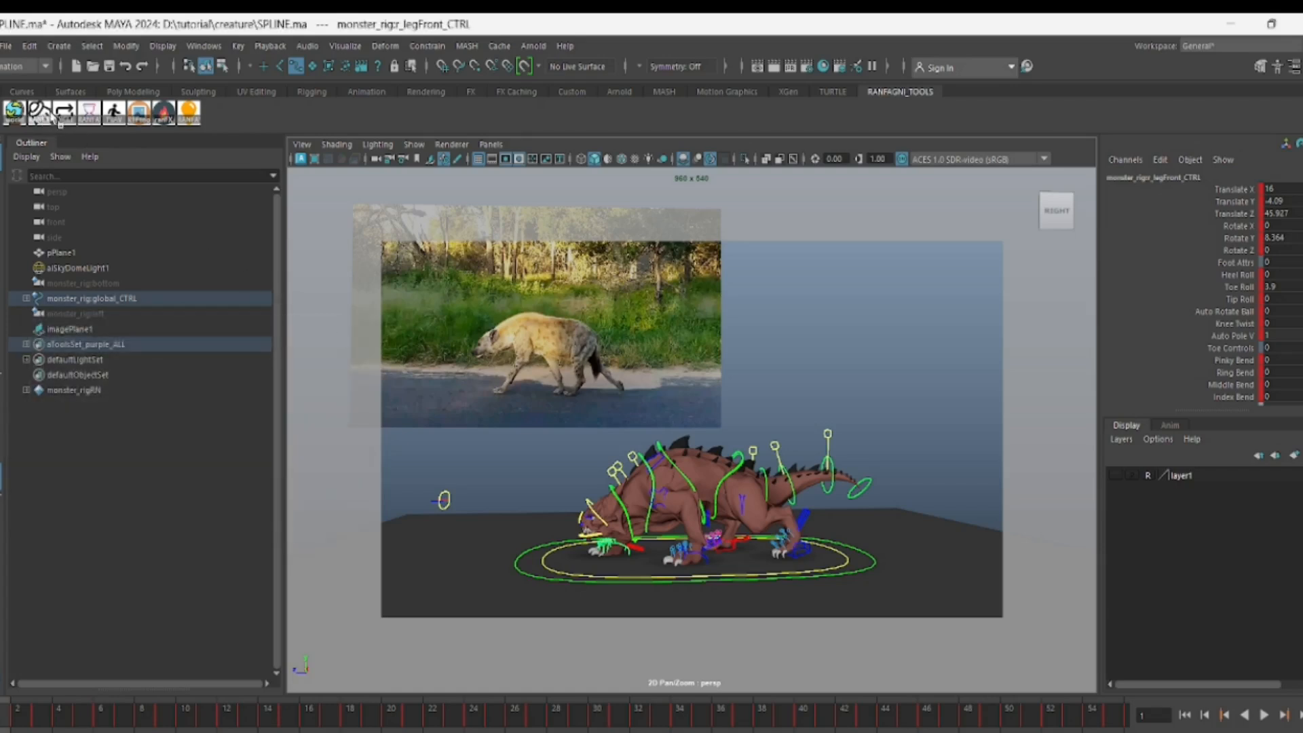
{"action": "left_click", "coordinate": [87, 114]}
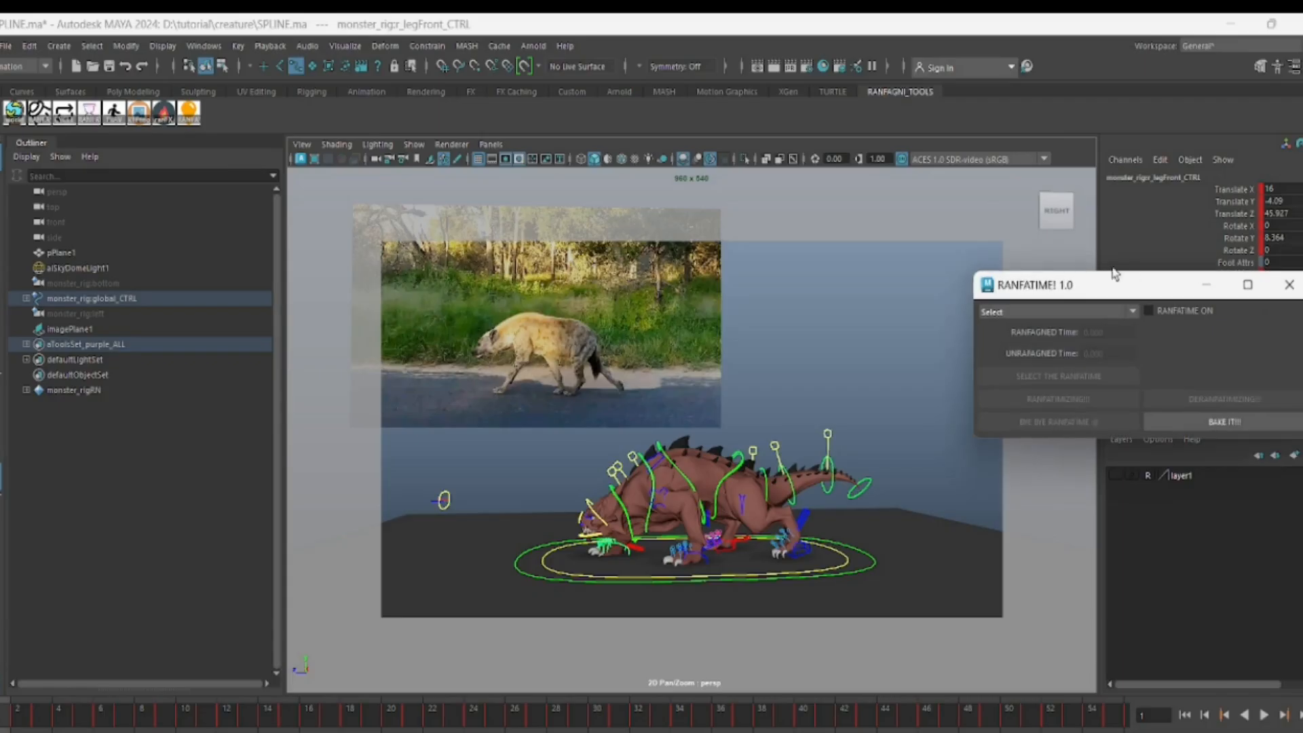
{"action": "left_click_drag", "start_coordinate": [1143, 288], "coordinate": [1061, 193]}
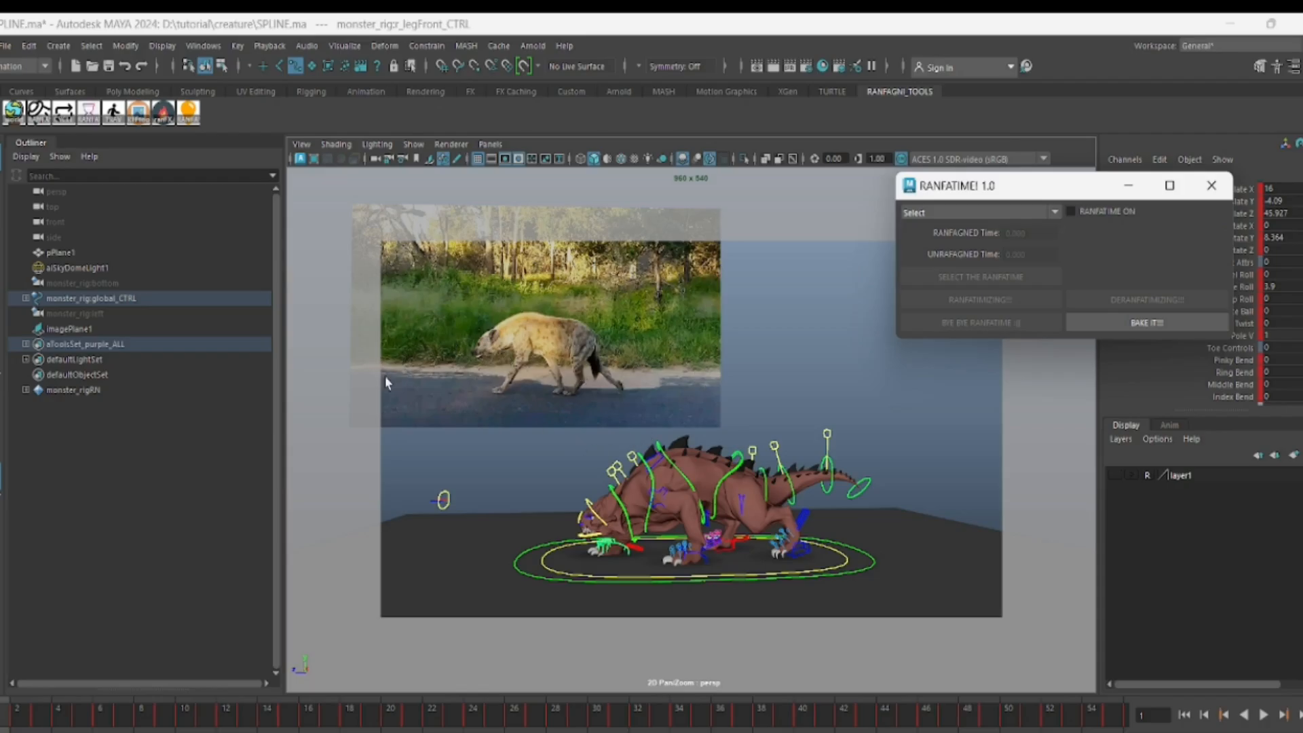
Select the whole creature rig and bake its simulation to BaseAnimation with Sample by 1.0000 and Smart Bake off
{"action": "left_click", "coordinate": [809, 361]}
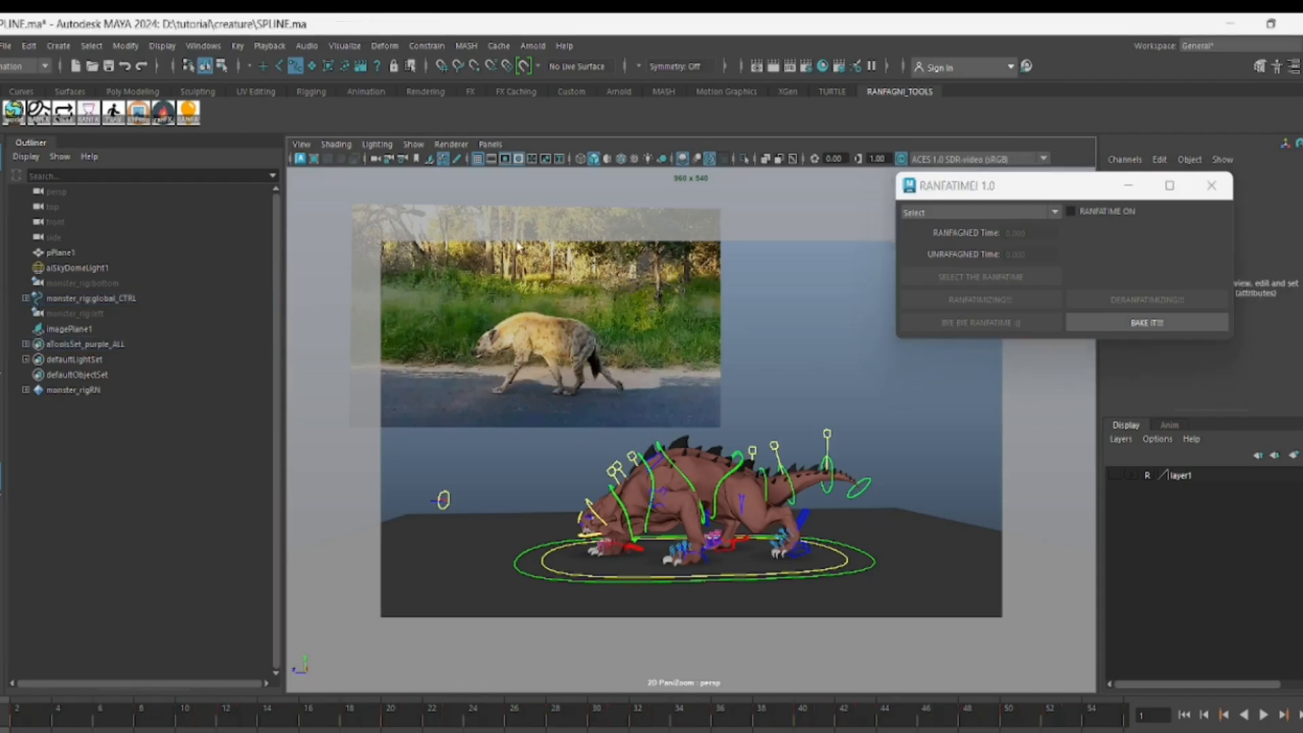
{"action": "left_click_drag", "start_coordinate": [406, 323], "coordinate": [931, 601]}
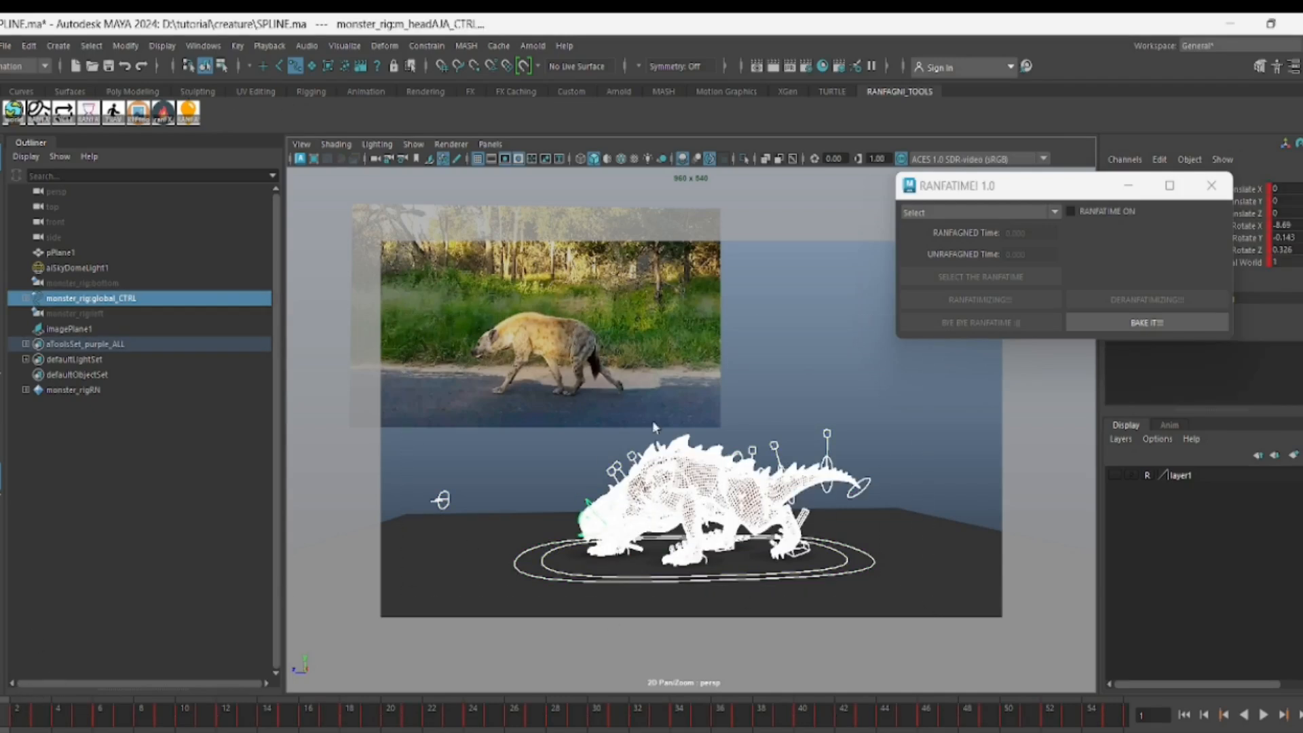
{"action": "left_click", "coordinate": [28, 45]}
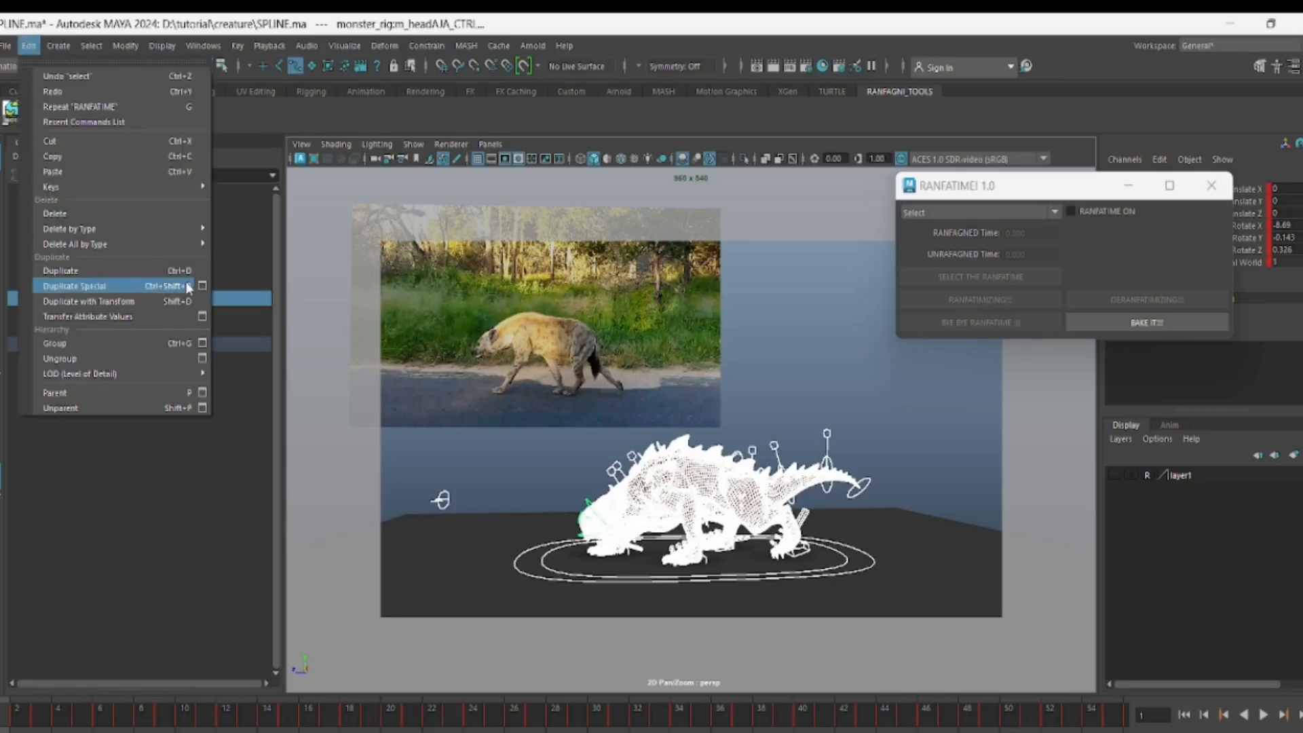
{"action": "mouse_move", "coordinate": [205, 193]}
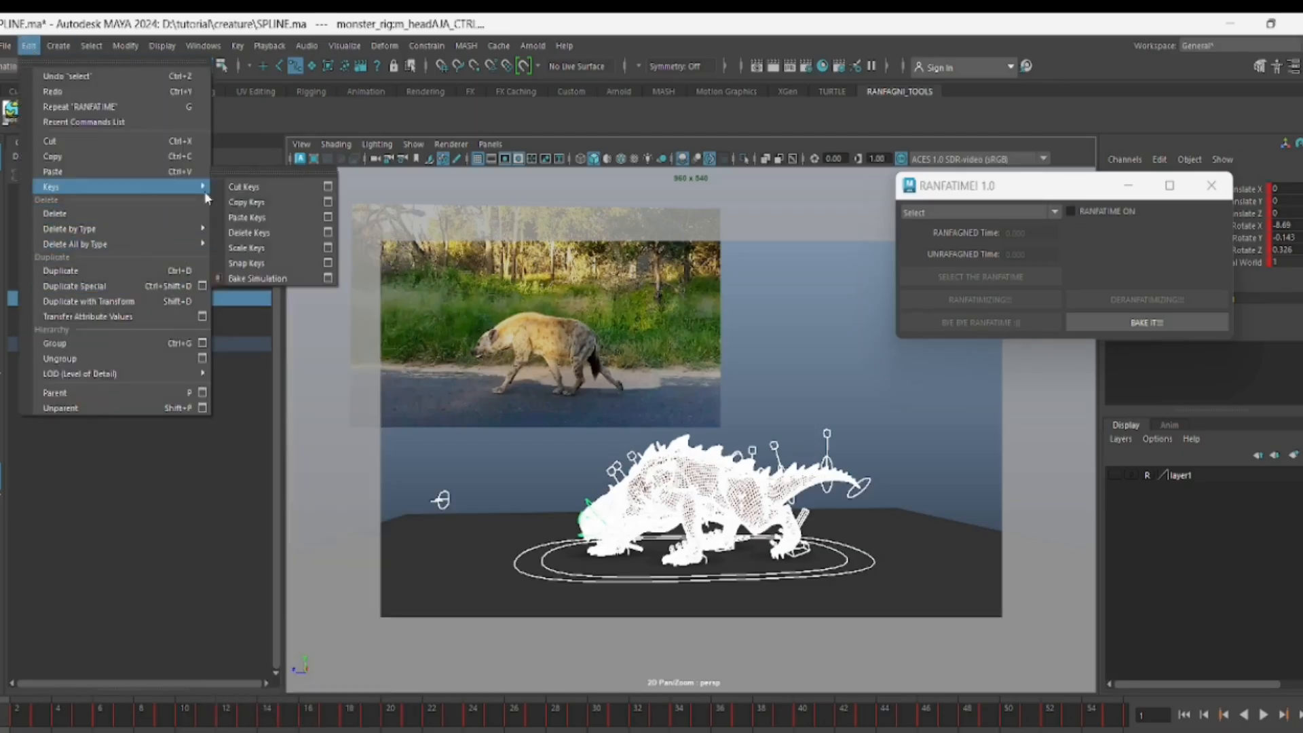
{"action": "left_click", "coordinate": [327, 279]}
{"action": "scroll", "coordinate": [545, 402], "scroll_direction": "down", "scroll_amount": 3}
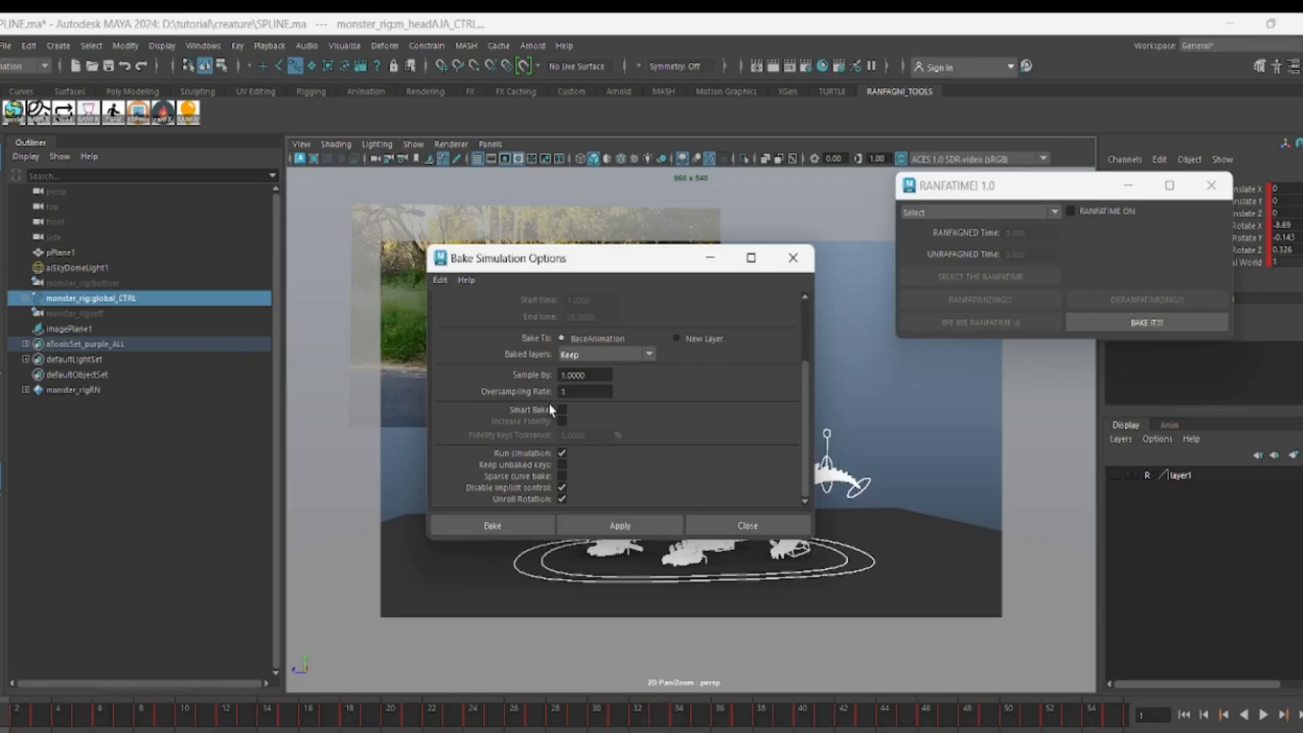
{"action": "left_click", "coordinate": [495, 526]}
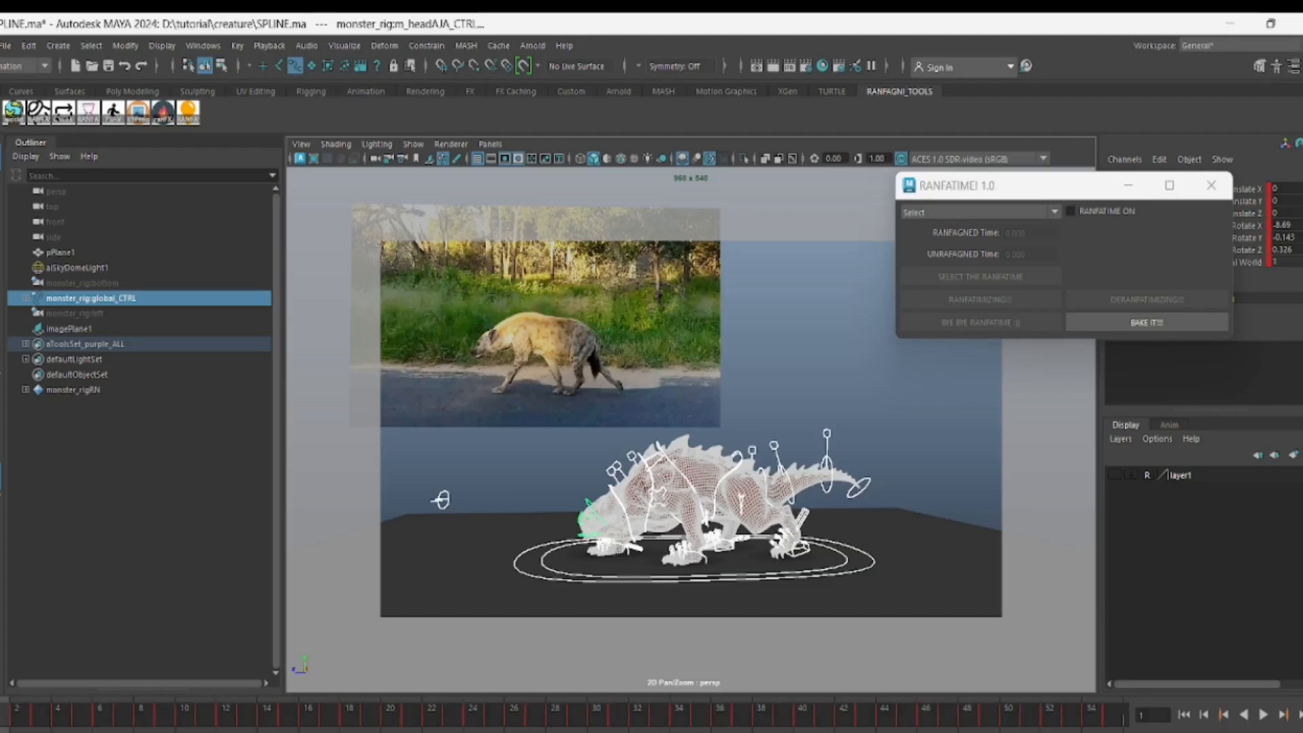
Create a RANFATIME time curve, keep RANFATIME ON enabled, and run RANFATIMIZING!!! on the selected rig
{"action": "left_click", "coordinate": [1027, 213]}
{"action": "left_click", "coordinate": [994, 235]}
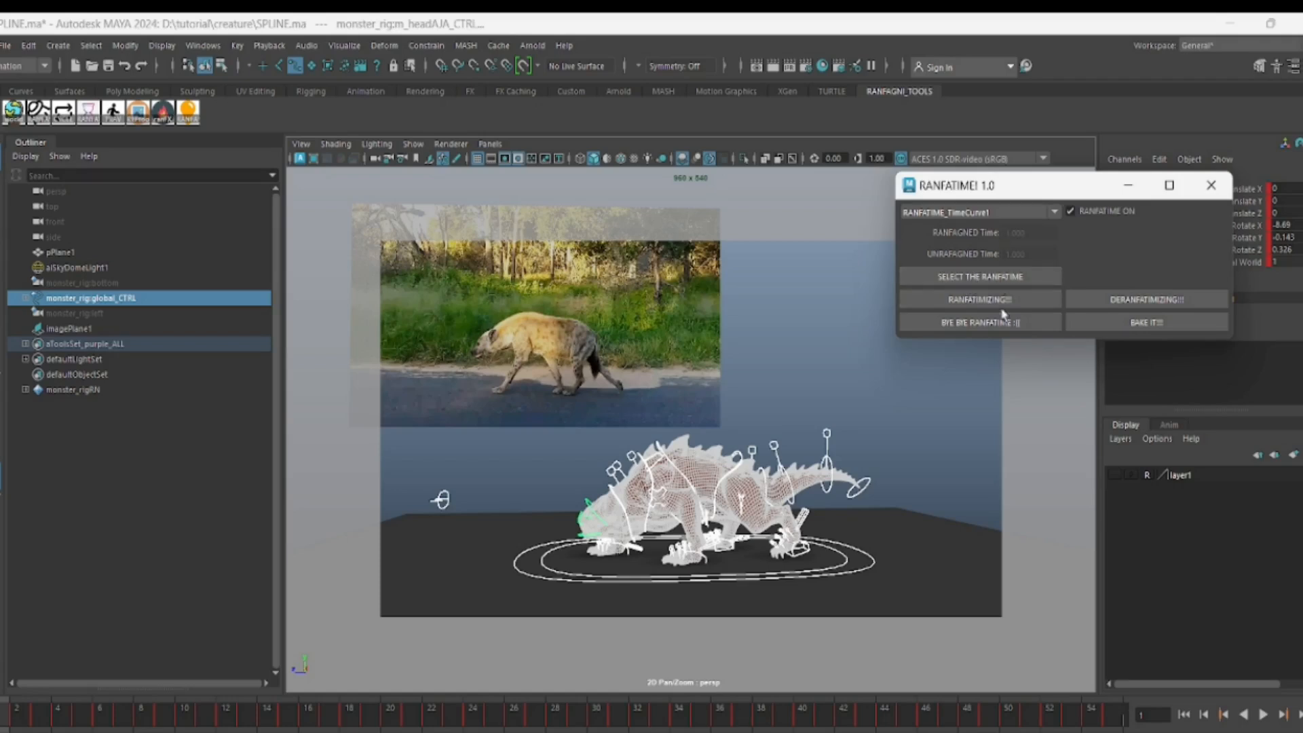
{"action": "left_click", "coordinate": [1071, 212]}
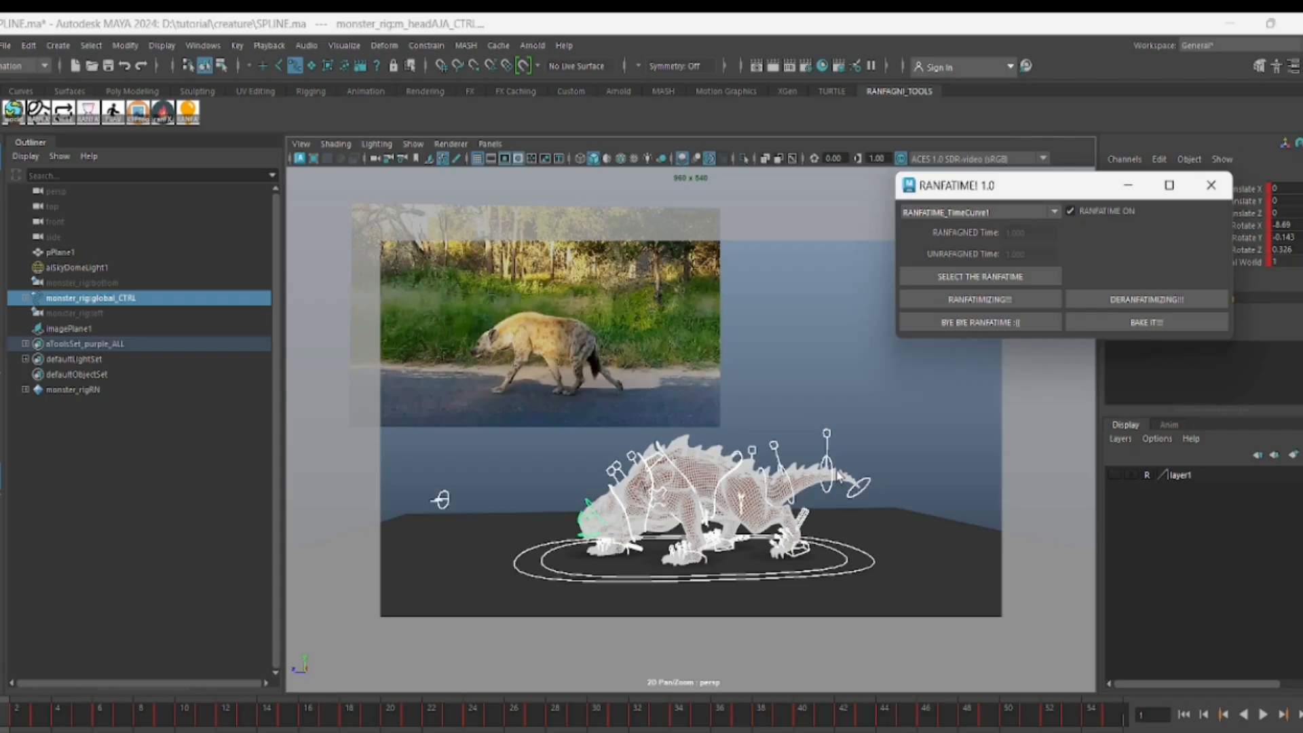
{"action": "left_click", "coordinate": [984, 303]}
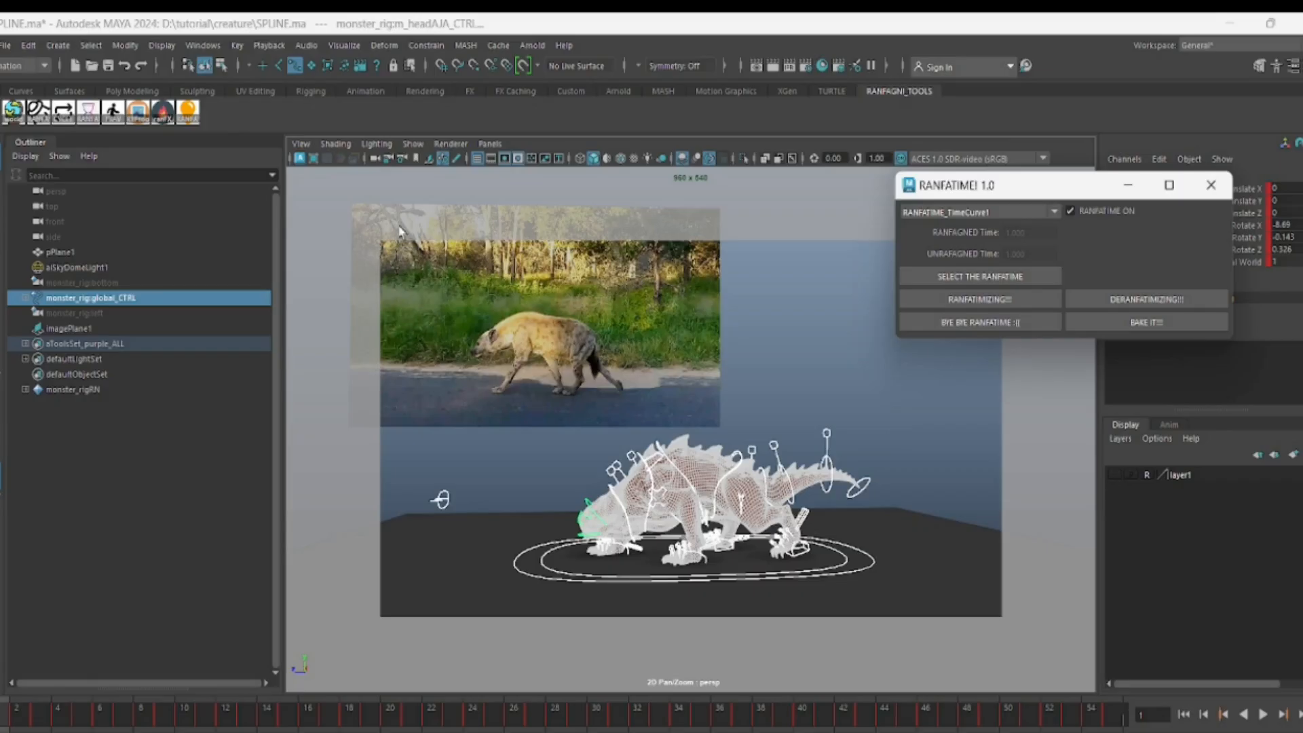
Select the RANFATIME time curve and display it in a Graph Editor beside the perspective view
{"action": "left_click", "coordinate": [980, 276]}
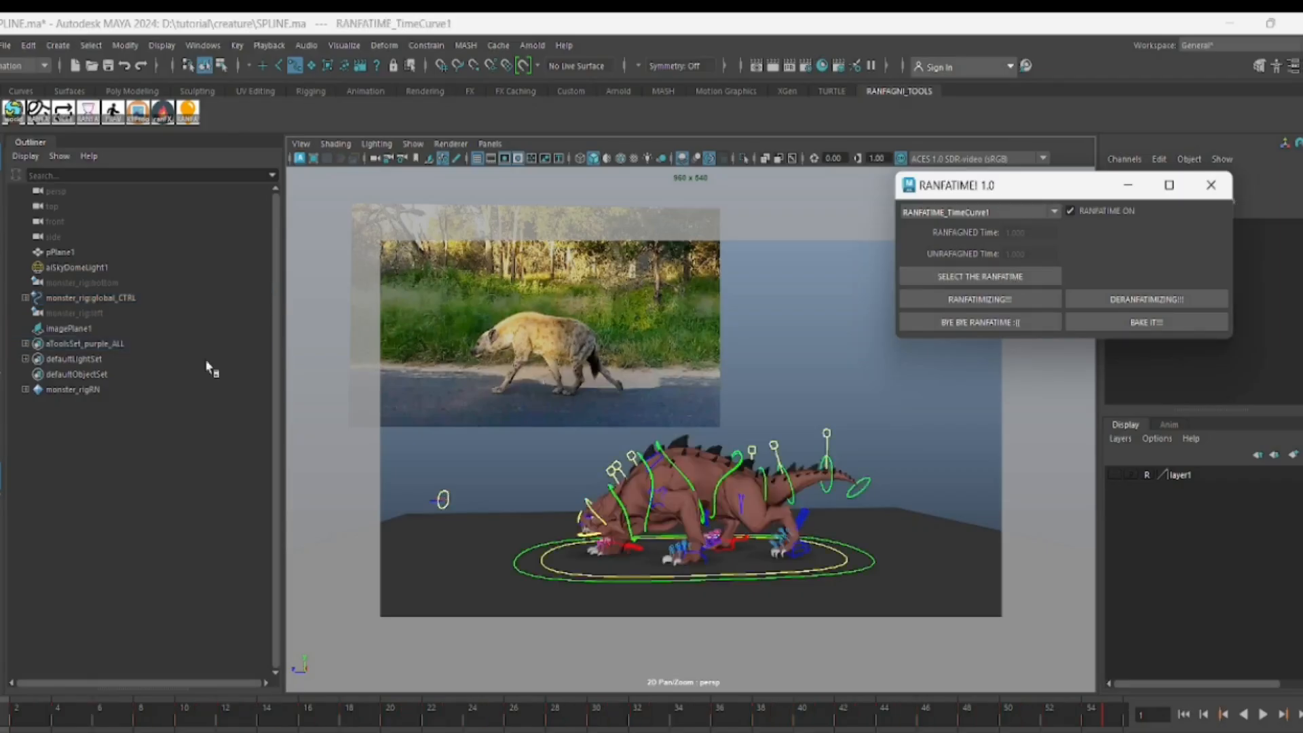
{"action": "left_click", "coordinate": [2, 461]}
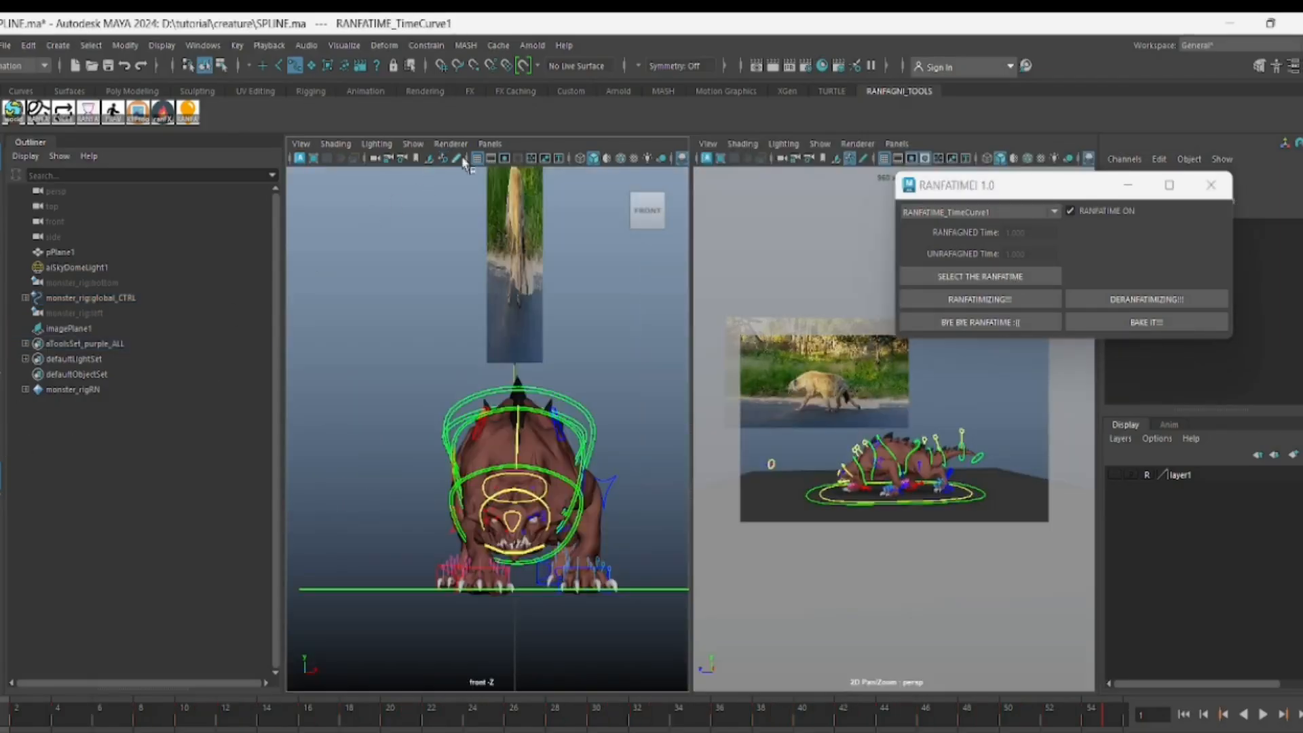
{"action": "left_click", "coordinate": [489, 143]}
{"action": "mouse_move", "coordinate": [504, 224]}
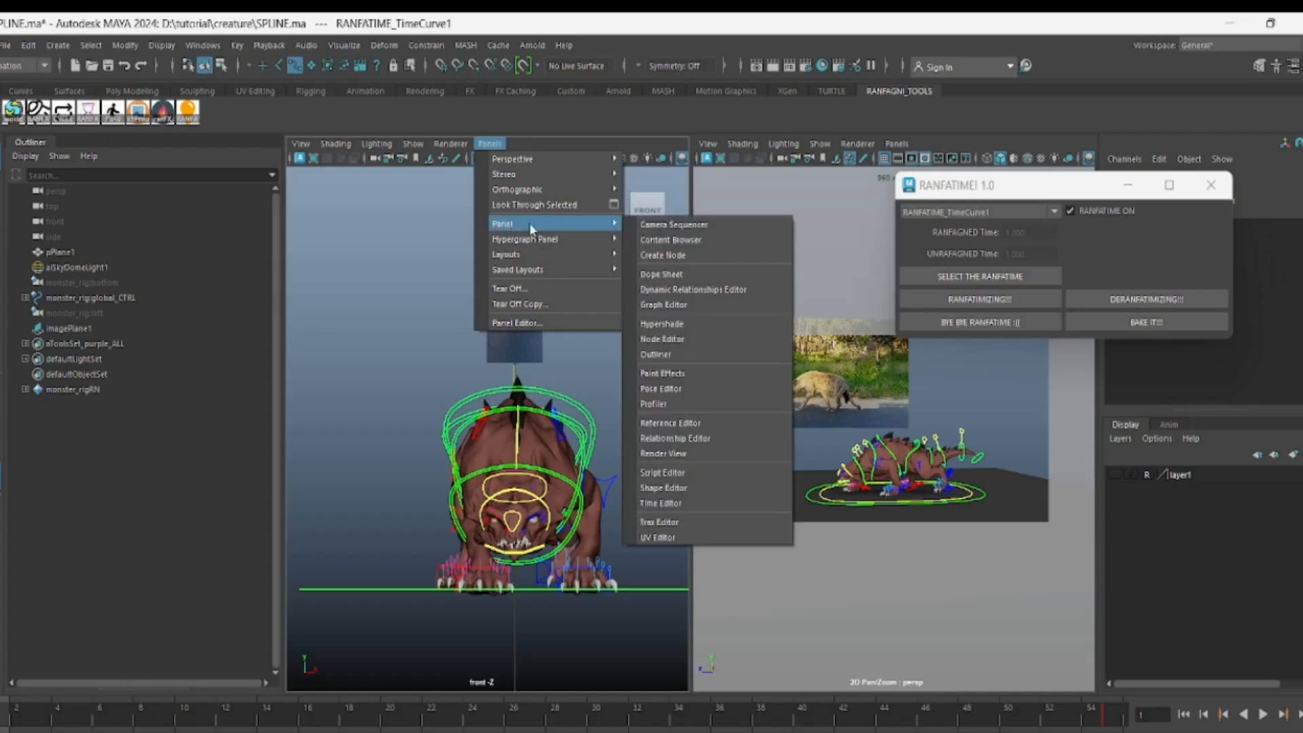
{"action": "left_click", "coordinate": [692, 305]}
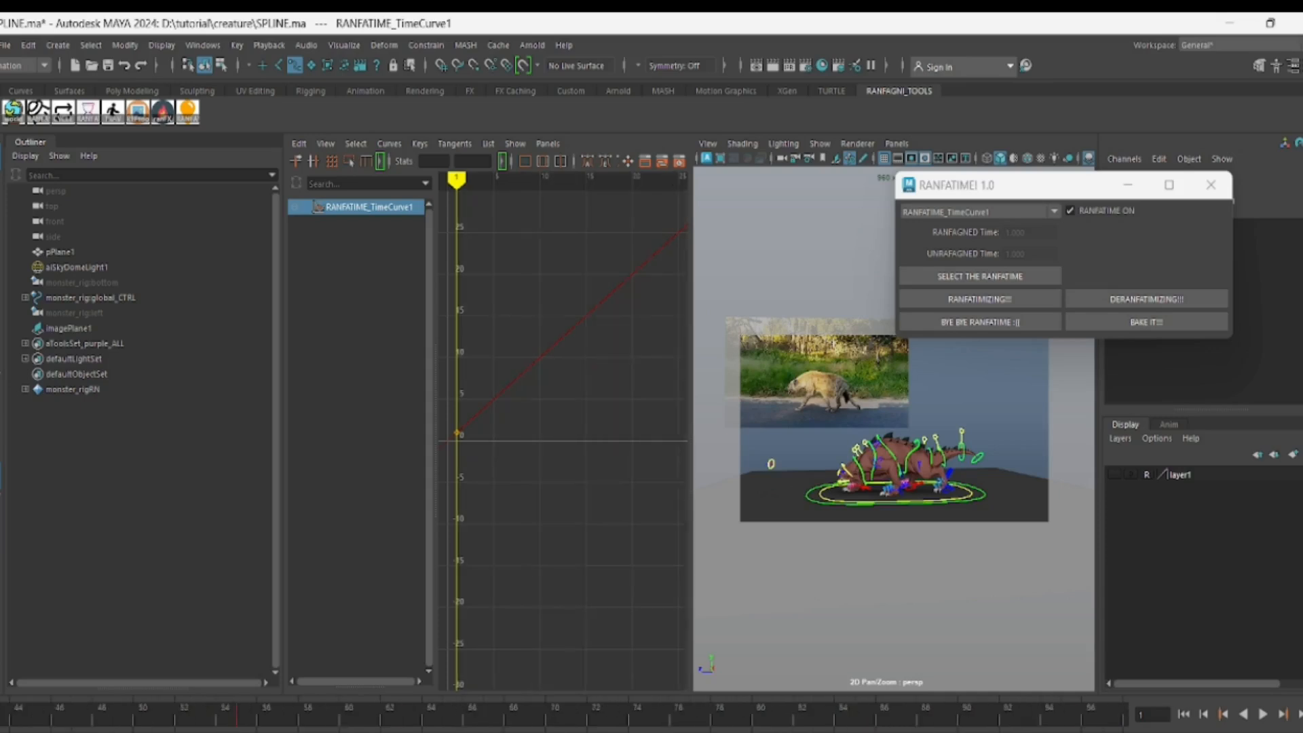
Show frames 1 to 160 in the timeline and scrub the retimed walk to frame 160
{"action": "left_click_drag", "start_coordinate": [292, 731], "coordinate": [631, 731]}
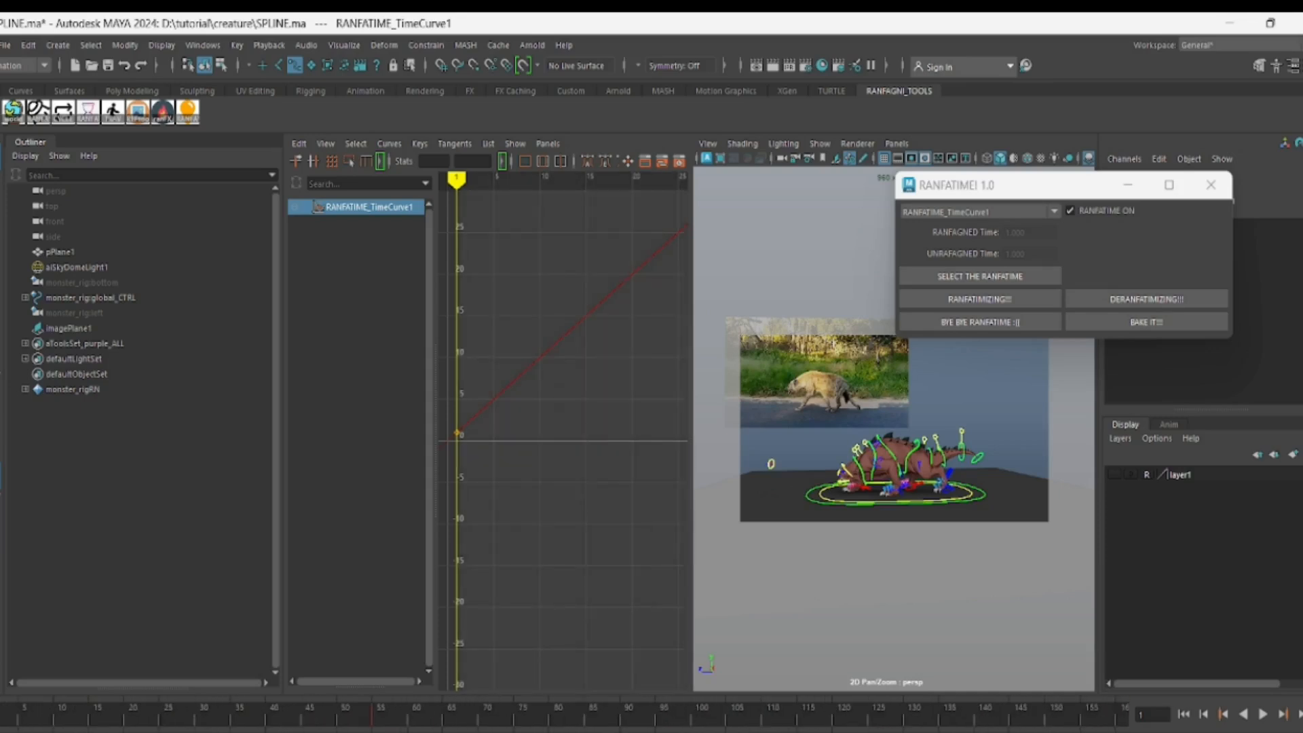
{"action": "left_click_drag", "start_coordinate": [1059, 715], "coordinate": [1125, 716]}
{"action": "scroll", "coordinate": [598, 385], "scroll_direction": "down", "scroll_amount": 5}
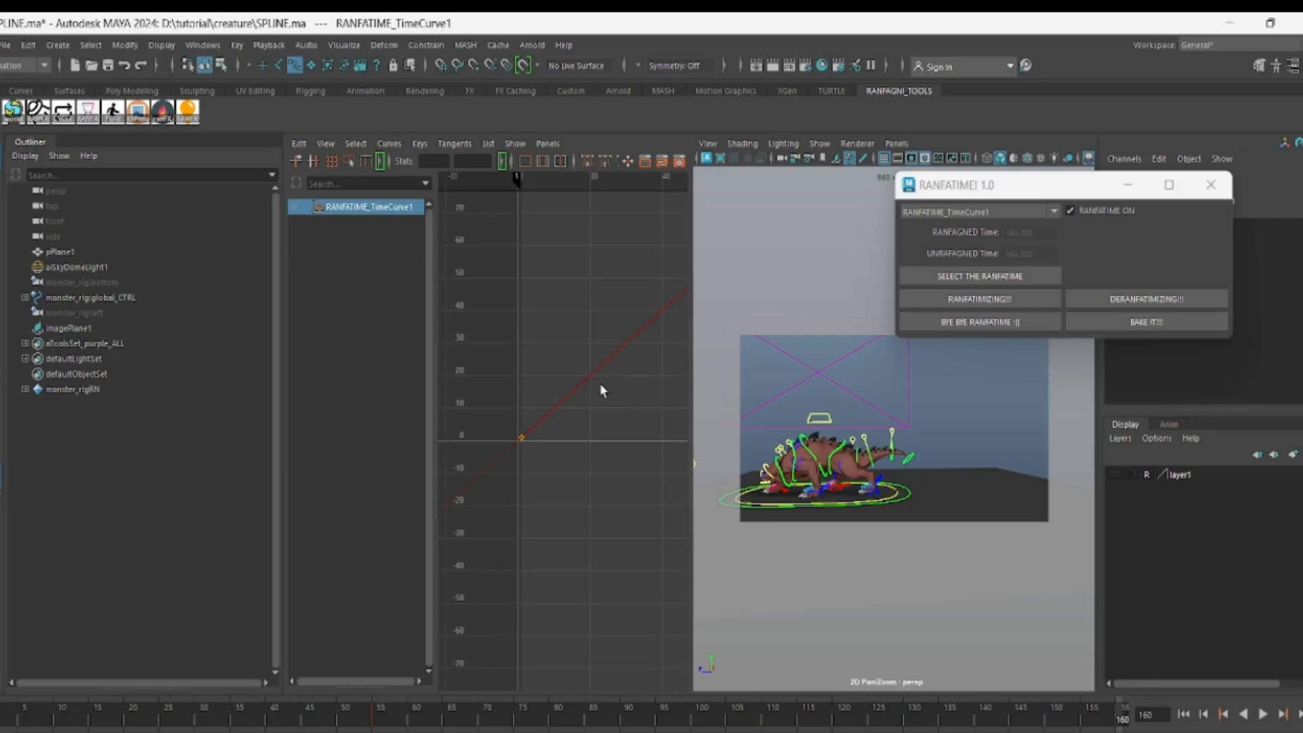
Select the RANFATIME time curve's key at frame 55, lower its value to about 18, and play back the walk
{"action": "middle_click_drag", "start_coordinate": [625, 409], "coordinate": [513, 444], "text": "alt"}
{"action": "scroll", "coordinate": [567, 413], "scroll_direction": "down", "scroll_amount": 5}
{"action": "middle_click_drag", "start_coordinate": [615, 418], "coordinate": [557, 437], "text": "alt"}
{"action": "left_click", "coordinate": [535, 381]}
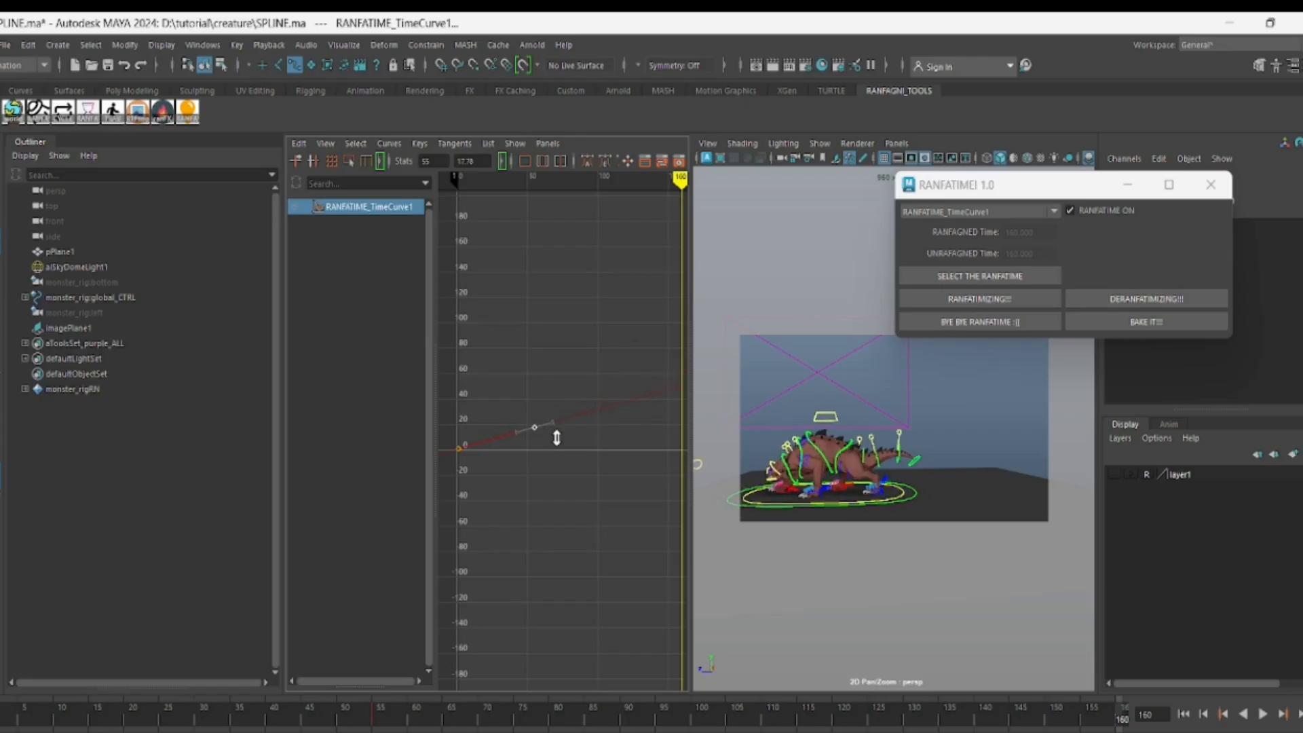
{"action": "middle_click_drag", "start_coordinate": [557, 438], "coordinate": [557, 438], "text": "shift"}
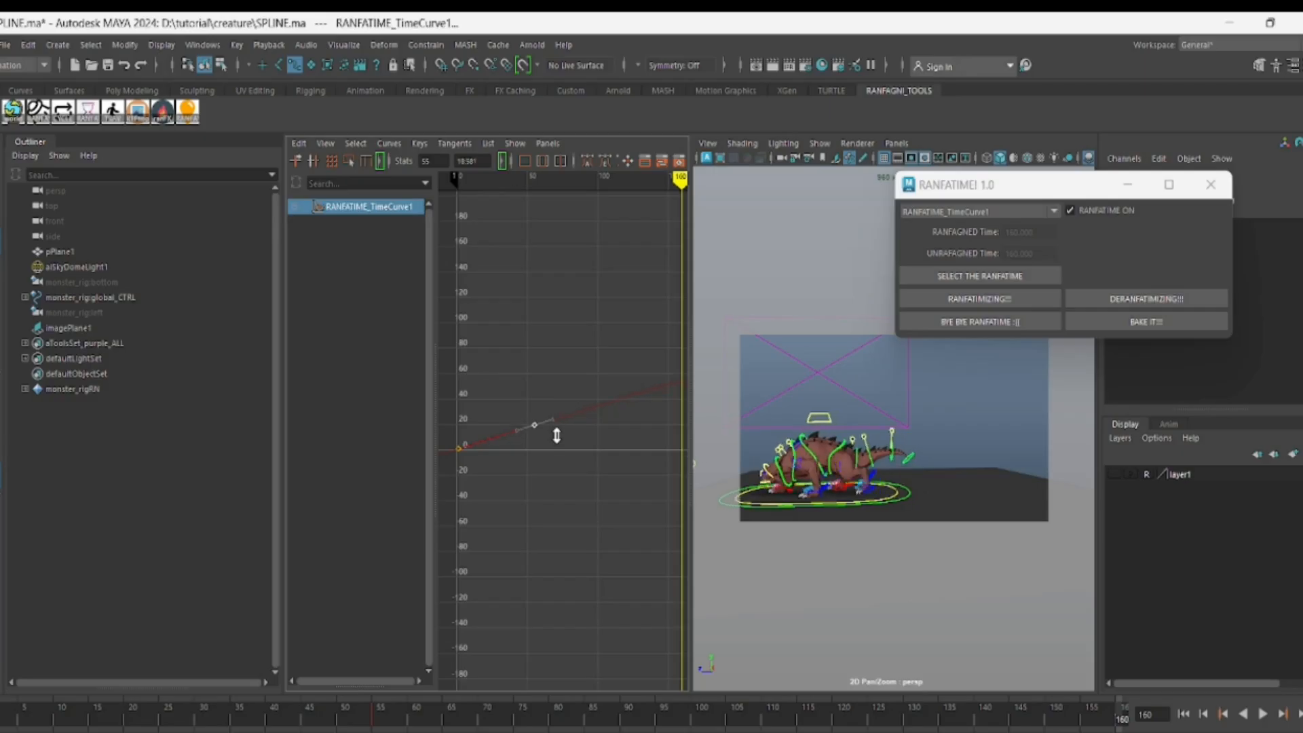
{"action": "left_click", "coordinate": [34, 718]}
{"action": "key", "text": "alt+v"}
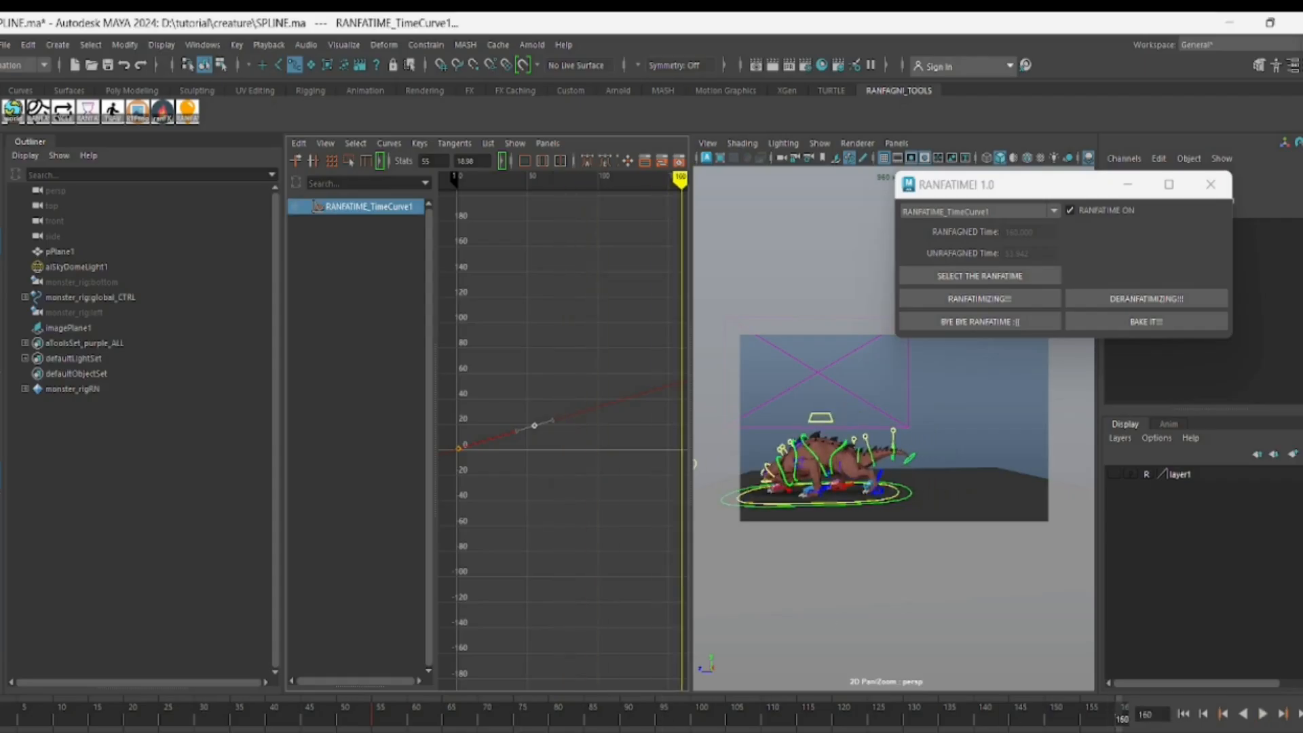
{"action": "key", "text": "f"}
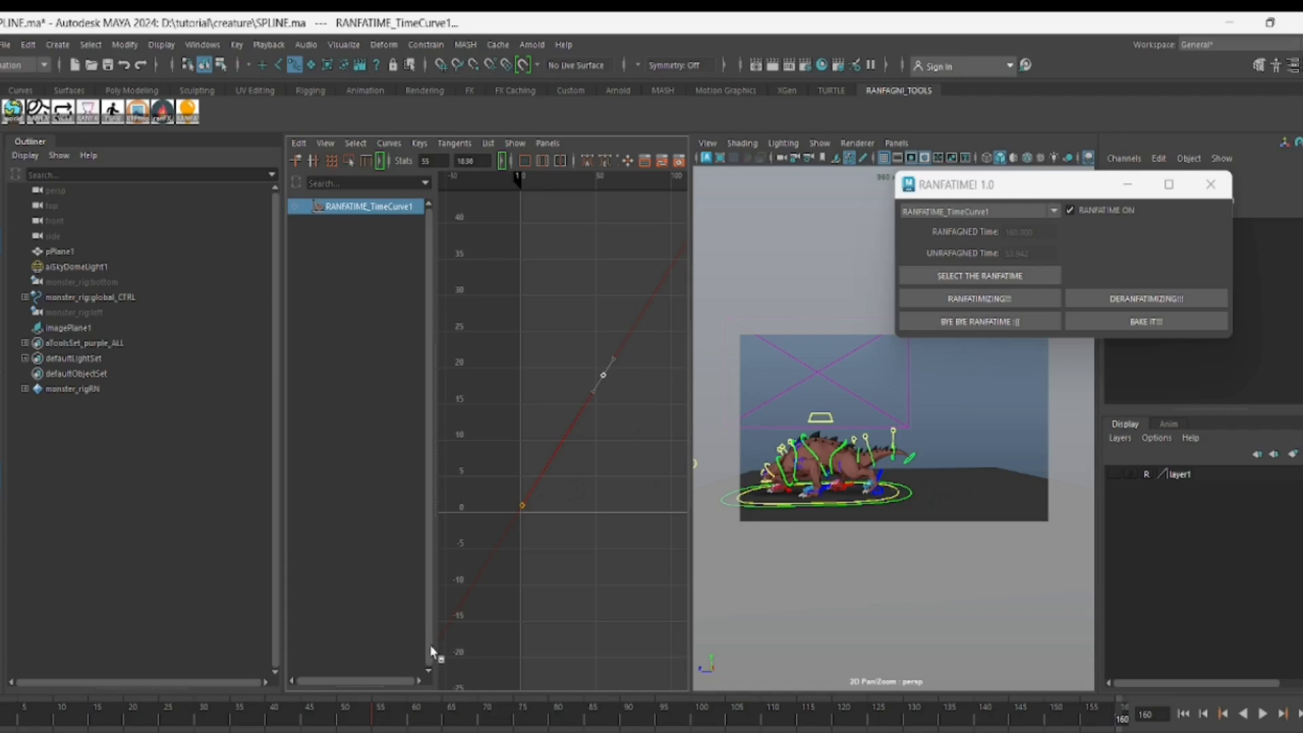
Go to frame 22 and raise the time curve's frame 55 key to a value of about 128
{"action": "left_click_drag", "start_coordinate": [278, 720], "coordinate": [147, 719]}
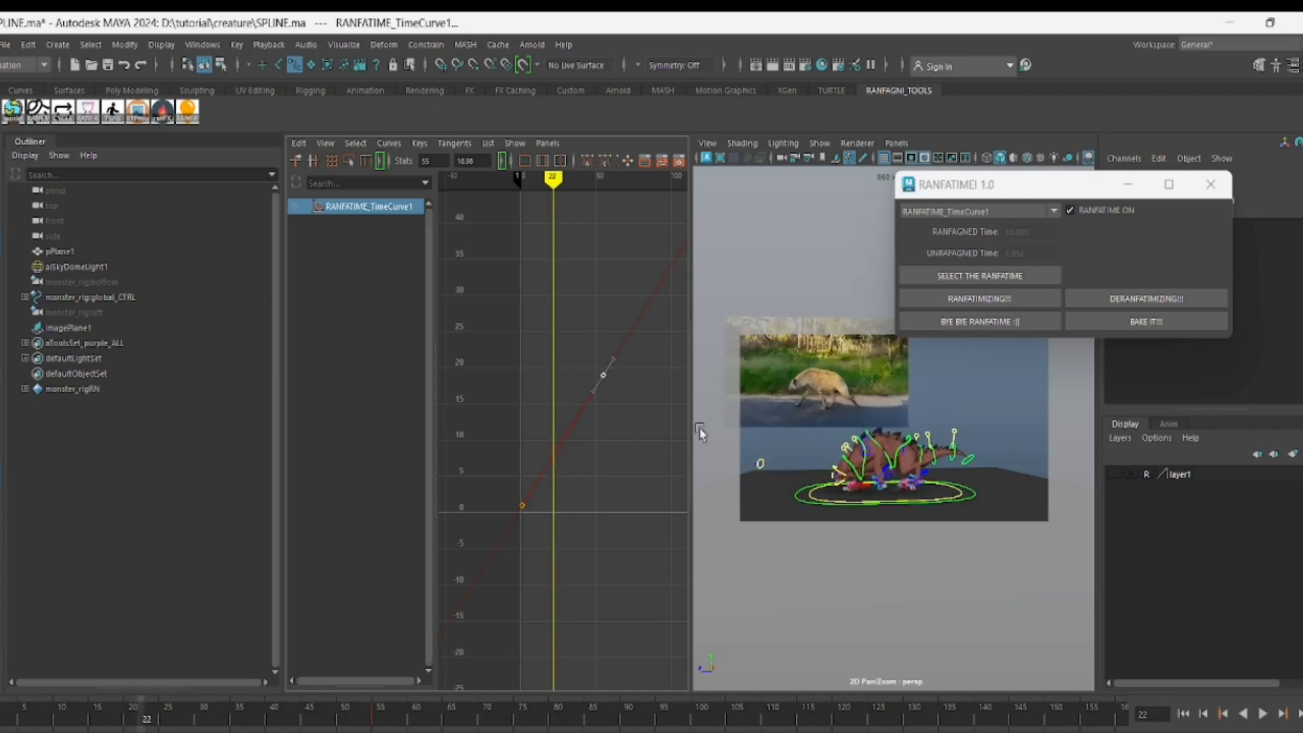
{"action": "middle_click_drag", "start_coordinate": [605, 407], "coordinate": [567, 176], "text": "shift"}
{"action": "scroll", "coordinate": [574, 291], "scroll_direction": "down", "scroll_amount": 4}
{"action": "middle_click_drag", "start_coordinate": [598, 342], "coordinate": [600, 272], "text": "shift"}
{"action": "scroll", "coordinate": [595, 285], "scroll_direction": "down", "scroll_amount": 4}
{"action": "middle_click_drag", "start_coordinate": [603, 370], "coordinate": [604, 279], "text": "shift"}
{"action": "scroll", "coordinate": [604, 305], "scroll_direction": "down", "scroll_amount": 4}
{"action": "scroll", "coordinate": [604, 308], "scroll_direction": "down", "scroll_amount": 4}
{"action": "middle_click_drag", "start_coordinate": [597, 334], "coordinate": [593, 297], "text": "shift"}
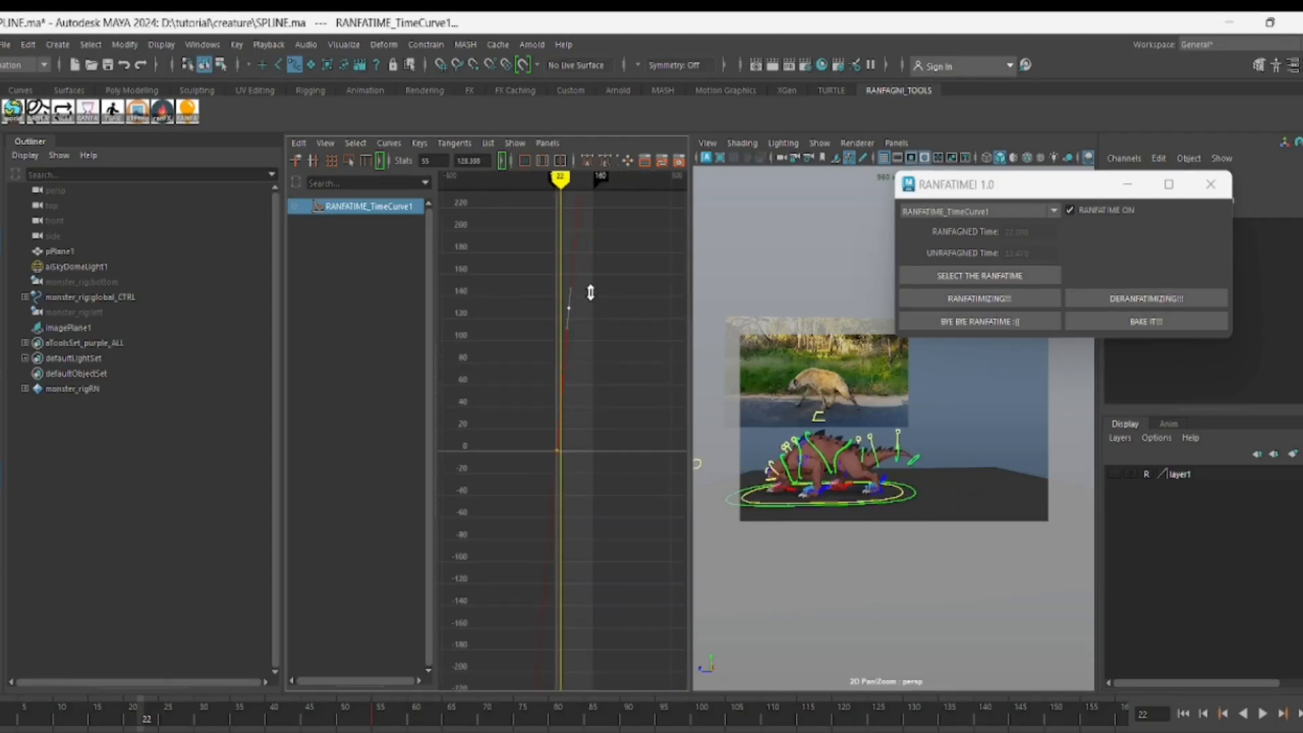
Undo the value changes on the time curve's second key and scrub to frame 55
{"action": "key", "text": "ctrl+z"}
{"action": "key", "text": "ctrl+z"}
{"action": "key", "text": "ctrl+z"}
{"action": "key", "text": "ctrl+z"}
{"action": "key", "text": "ctrl+z"}
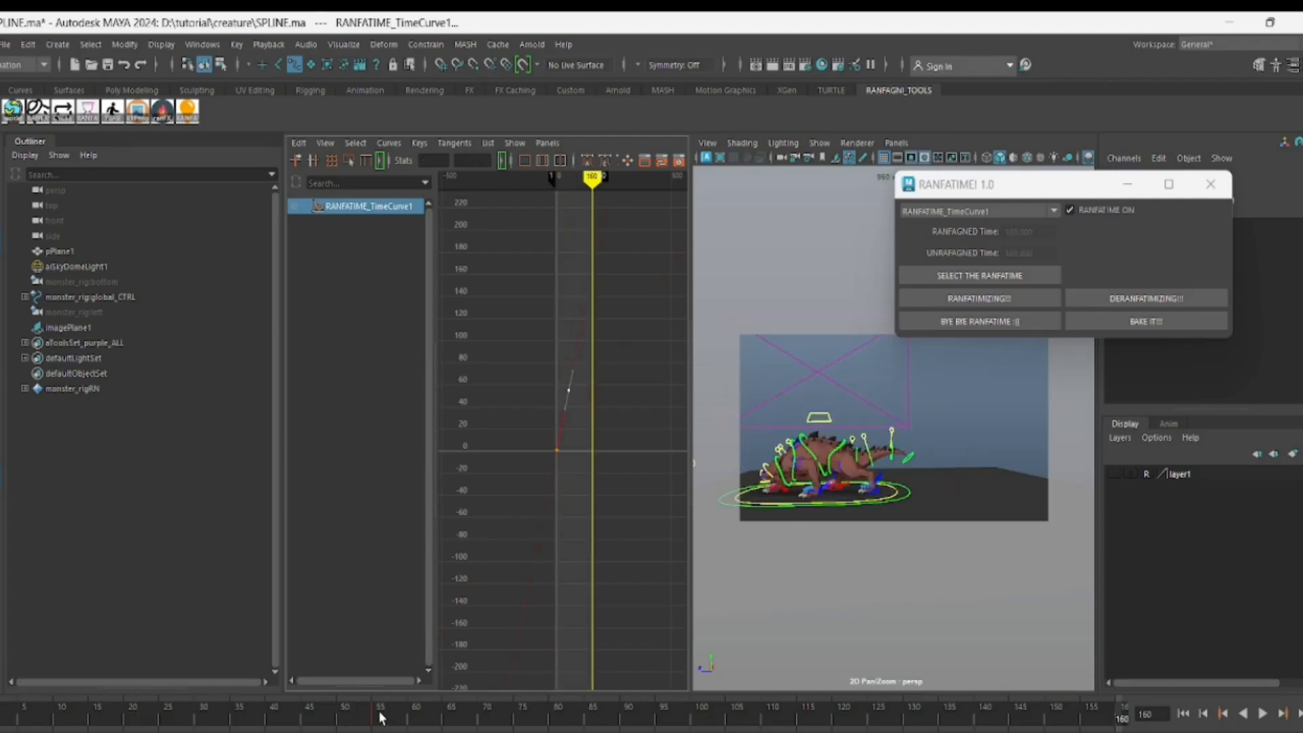
{"action": "key", "text": "ctrl+z"}
{"action": "mouse_move", "coordinate": [378, 719]}
{"action": "left_mouse_down"}
{"action": "mouse_move", "coordinate": [342, 718]}
{"action": "mouse_move", "coordinate": [372, 717]}
{"action": "left_mouse_up"}
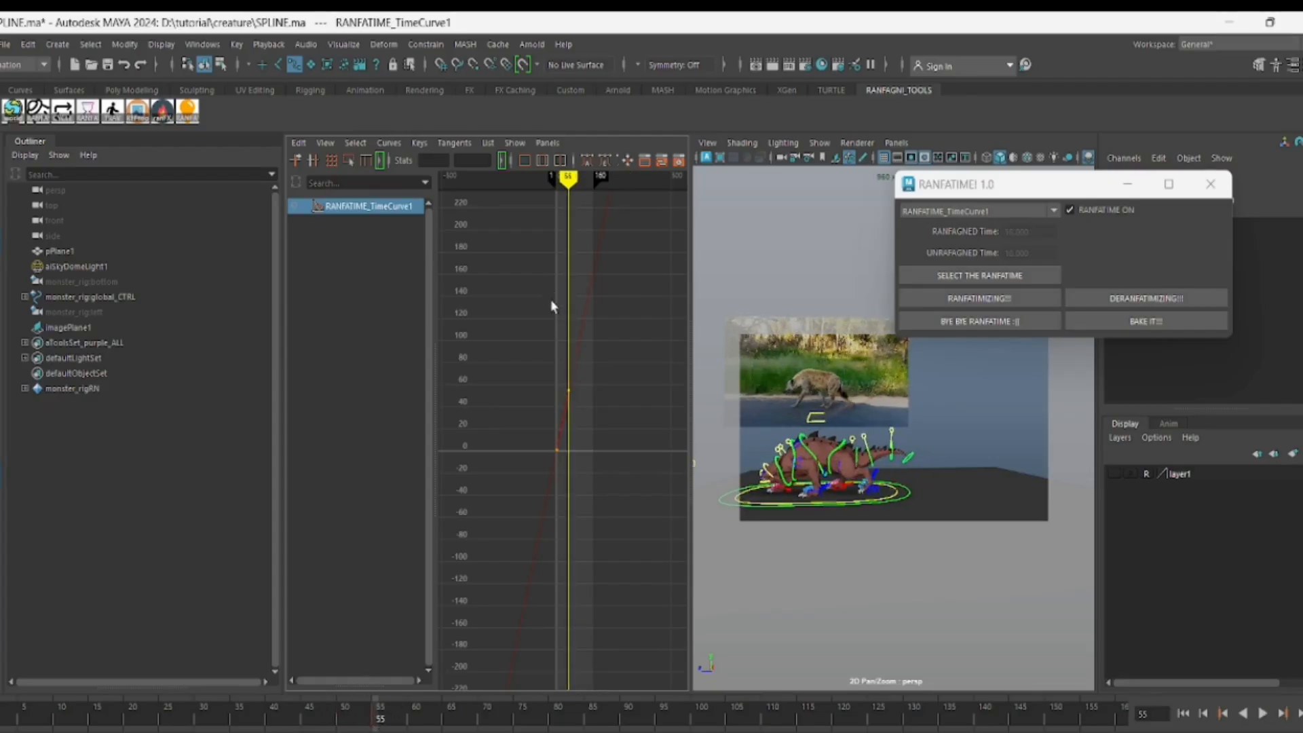
Set the value of the time curve's frame 55 key to 110 and undo the change
{"action": "left_click_drag", "start_coordinate": [552, 294], "coordinate": [634, 426]}
{"action": "double_click", "coordinate": [464, 160]}
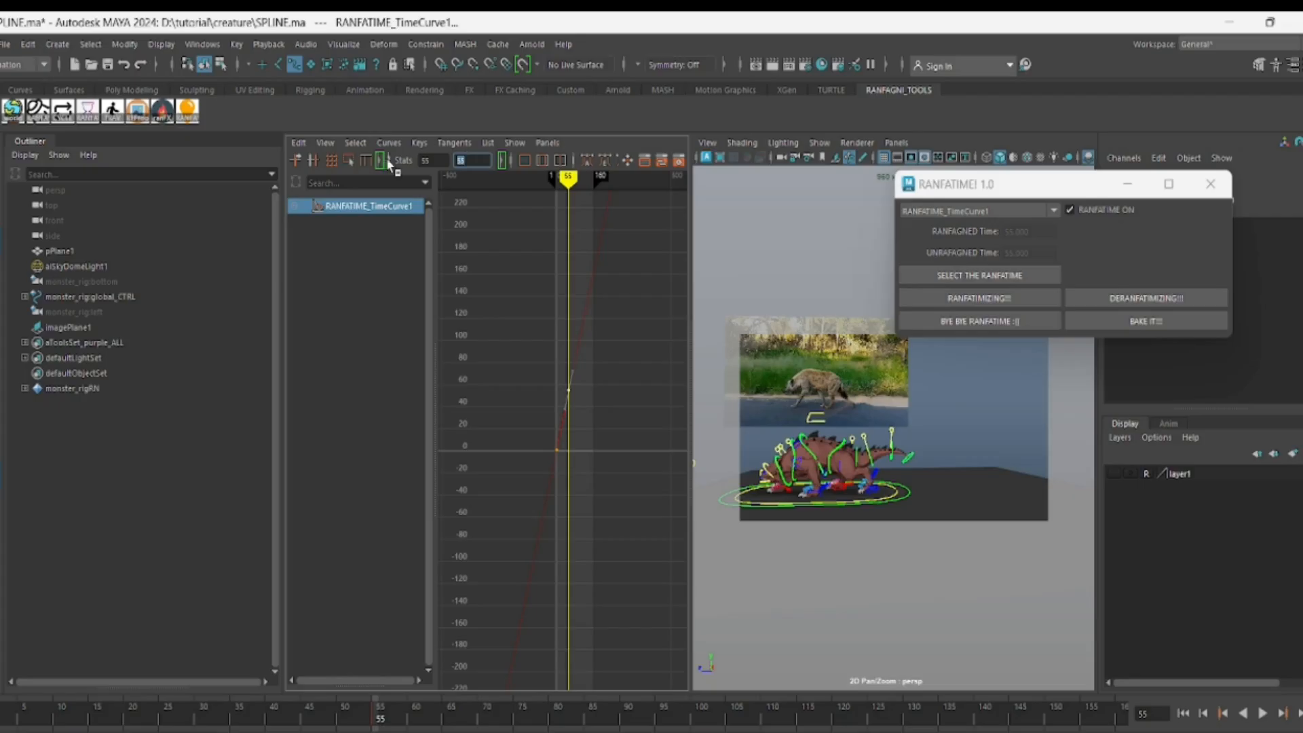
{"action": "type", "text": "20"}
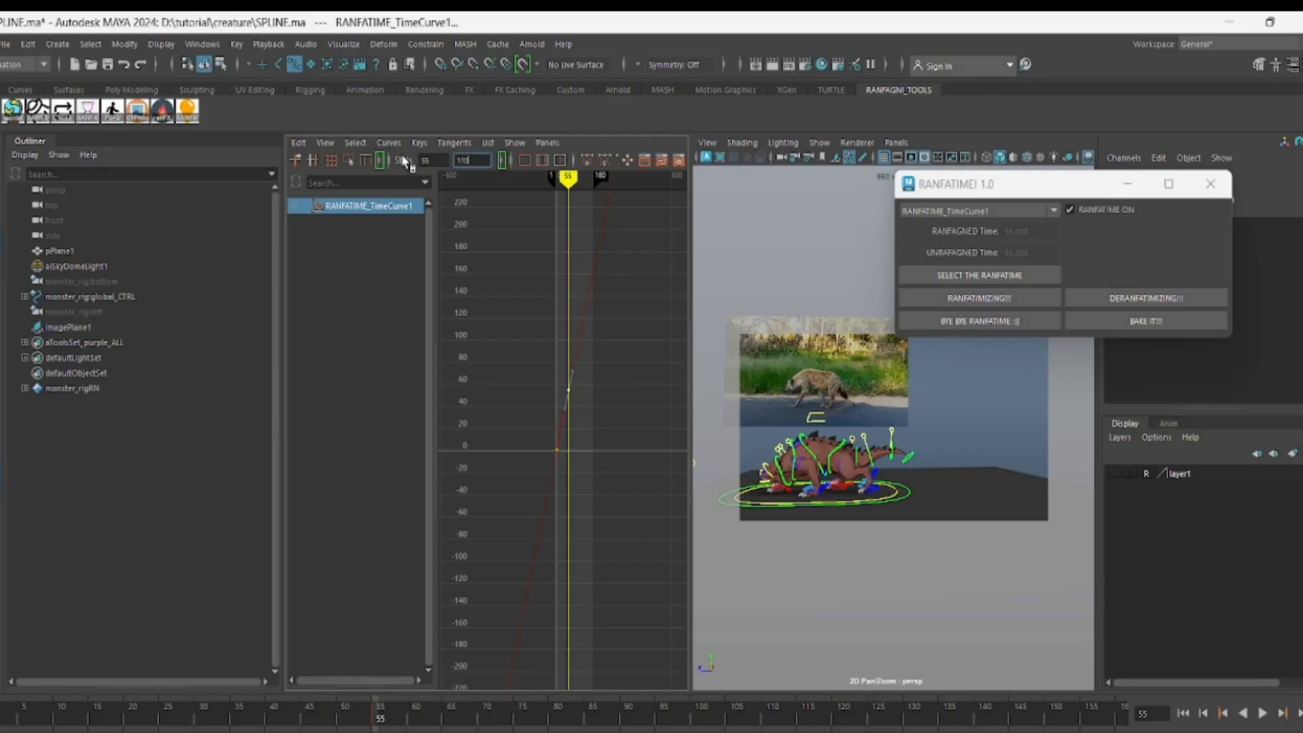
{"action": "key", "text": "Return"}
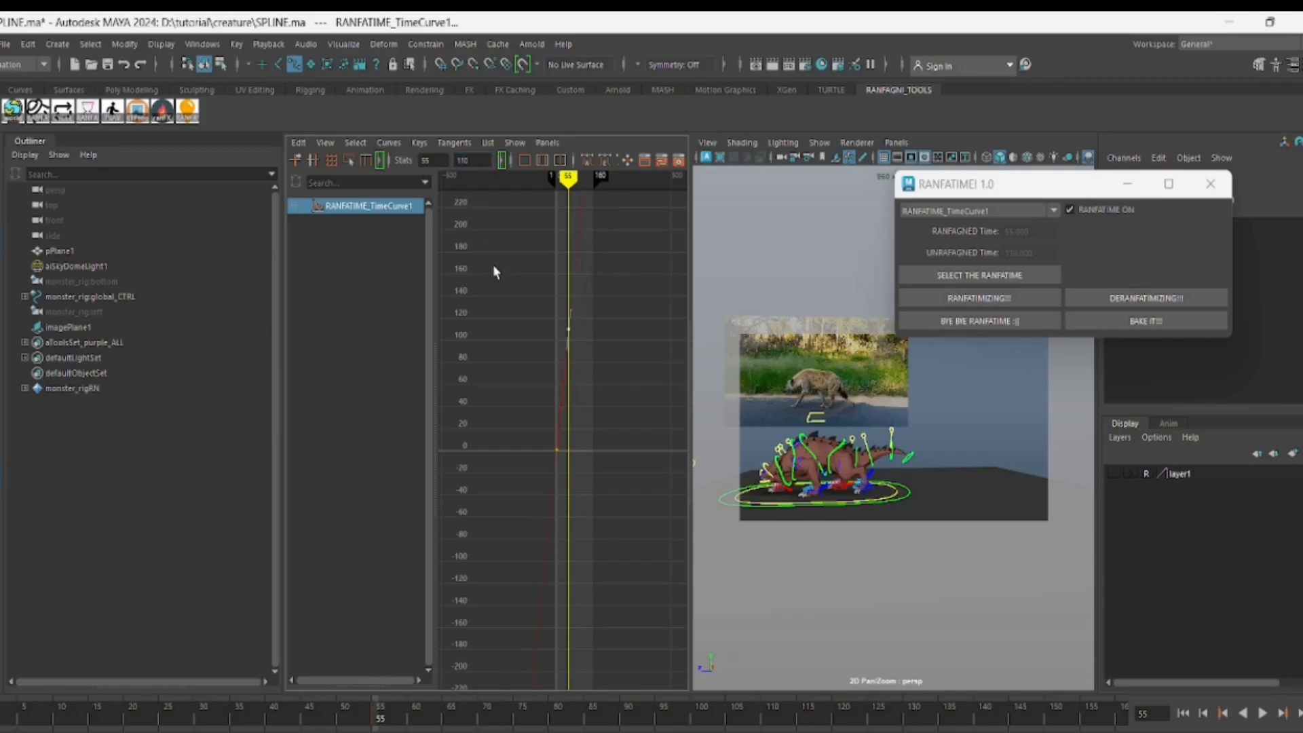
{"action": "key", "text": "ctrl+z"}
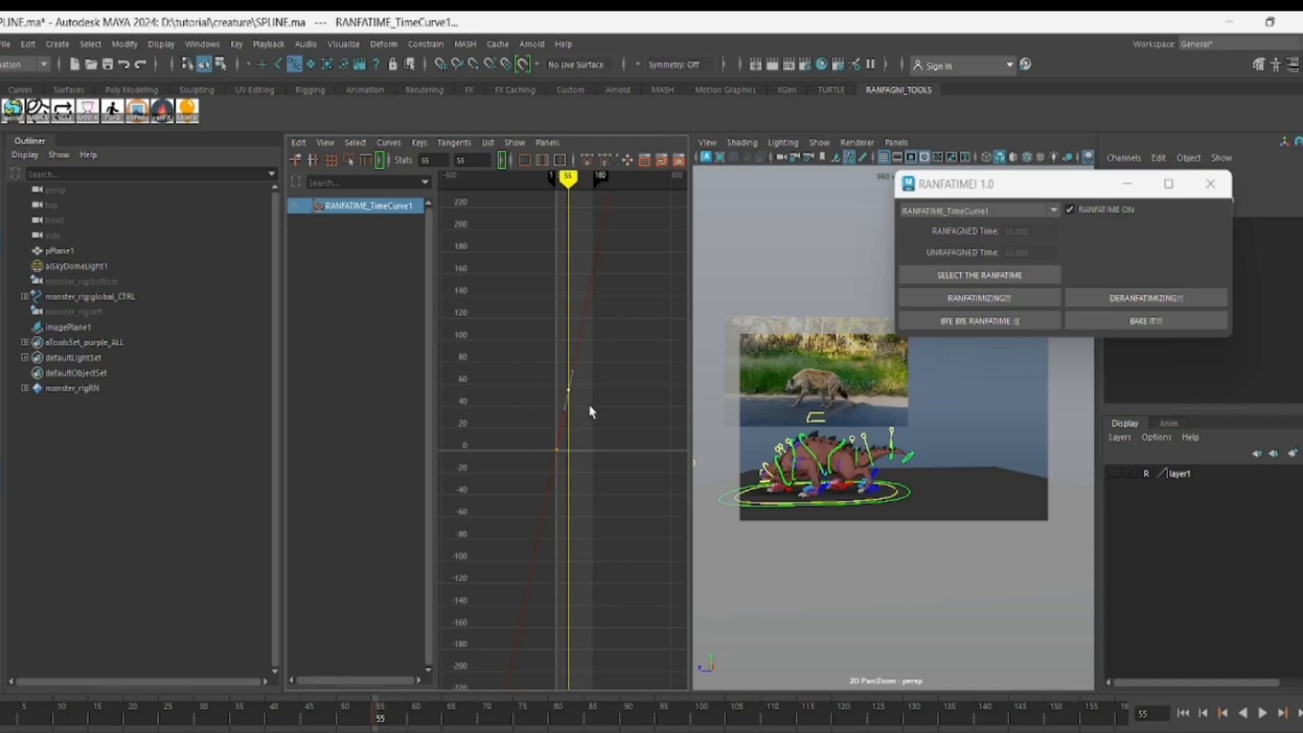
Move the time curve's second key to frame 110 and scrub through the walk to frame 109
{"action": "key", "text": "a"}
{"action": "scroll", "coordinate": [549, 324], "scroll_direction": "down", "scroll_amount": 3}
{"action": "middle_click_drag", "start_coordinate": [603, 363], "coordinate": [617, 362], "text": "shift"}
{"action": "double_click", "coordinate": [428, 160]}
{"action": "type", "text": "110"}
{"action": "key", "text": "Return"}
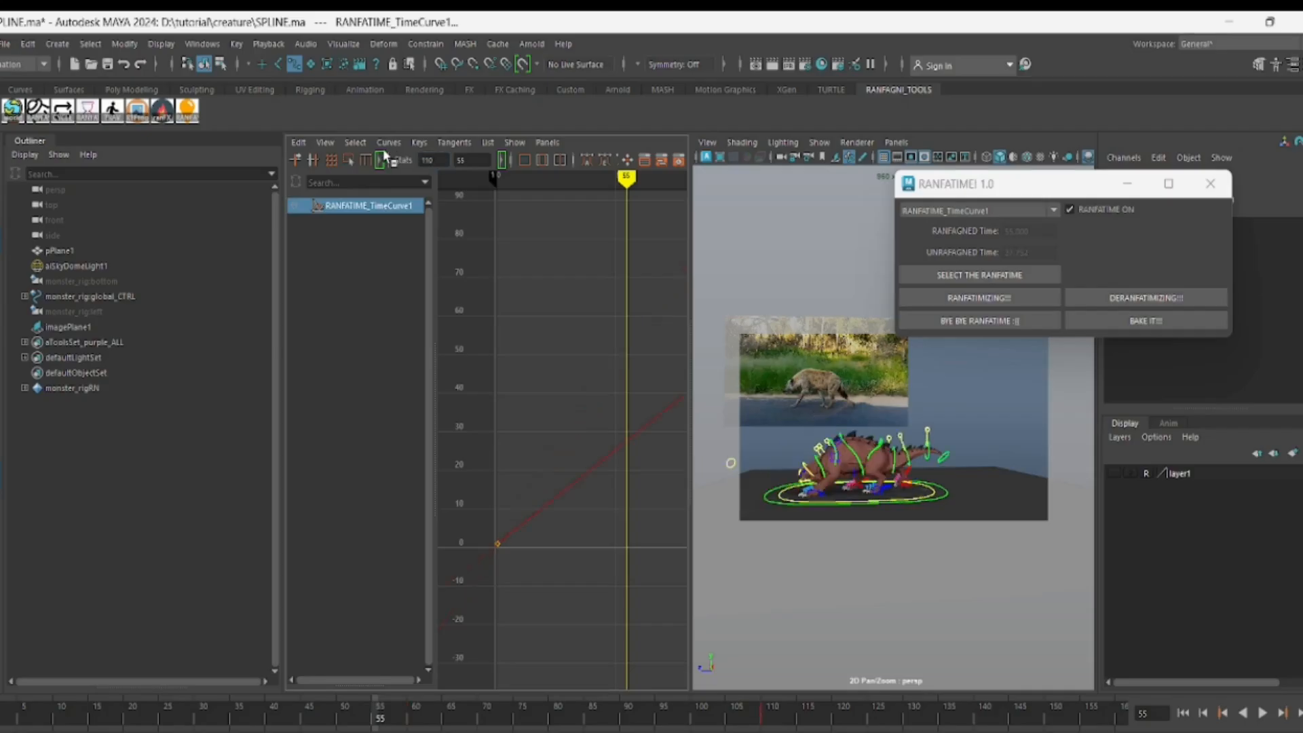
{"action": "left_click_drag", "start_coordinate": [21, 718], "coordinate": [759, 725]}
Move the time curve's second key freehand to about frame 46 and undo all its moves back to frame 55
{"action": "scroll", "coordinate": [619, 539], "scroll_direction": "down", "scroll_amount": 3}
{"action": "middle_click_drag", "start_coordinate": [619, 539], "coordinate": [527, 564]}
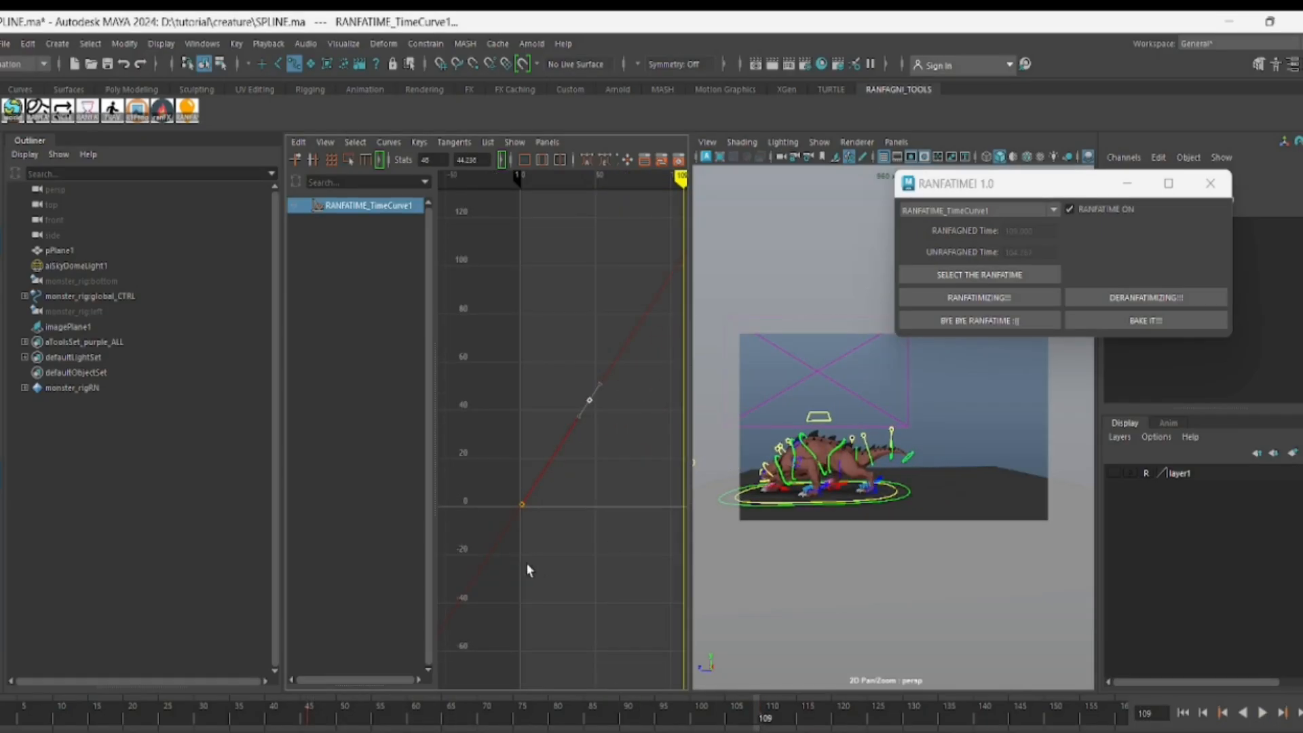
{"action": "key", "text": "ctrl+z"}
{"action": "scroll", "coordinate": [617, 423], "scroll_direction": "down", "scroll_amount": 4}
{"action": "middle_click_drag", "start_coordinate": [617, 424], "coordinate": [563, 436], "text": "alt"}
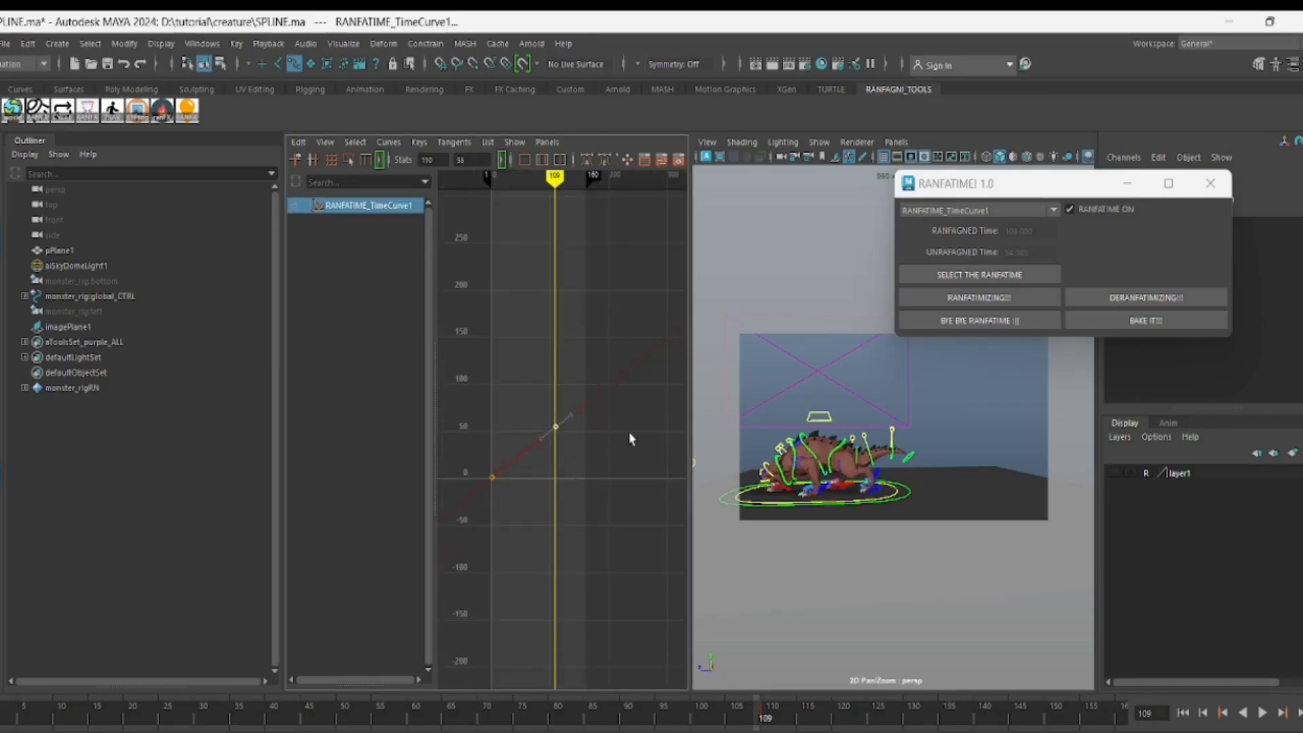
{"action": "key", "text": "ctrl+z"}
{"action": "key", "text": "ctrl+z"}
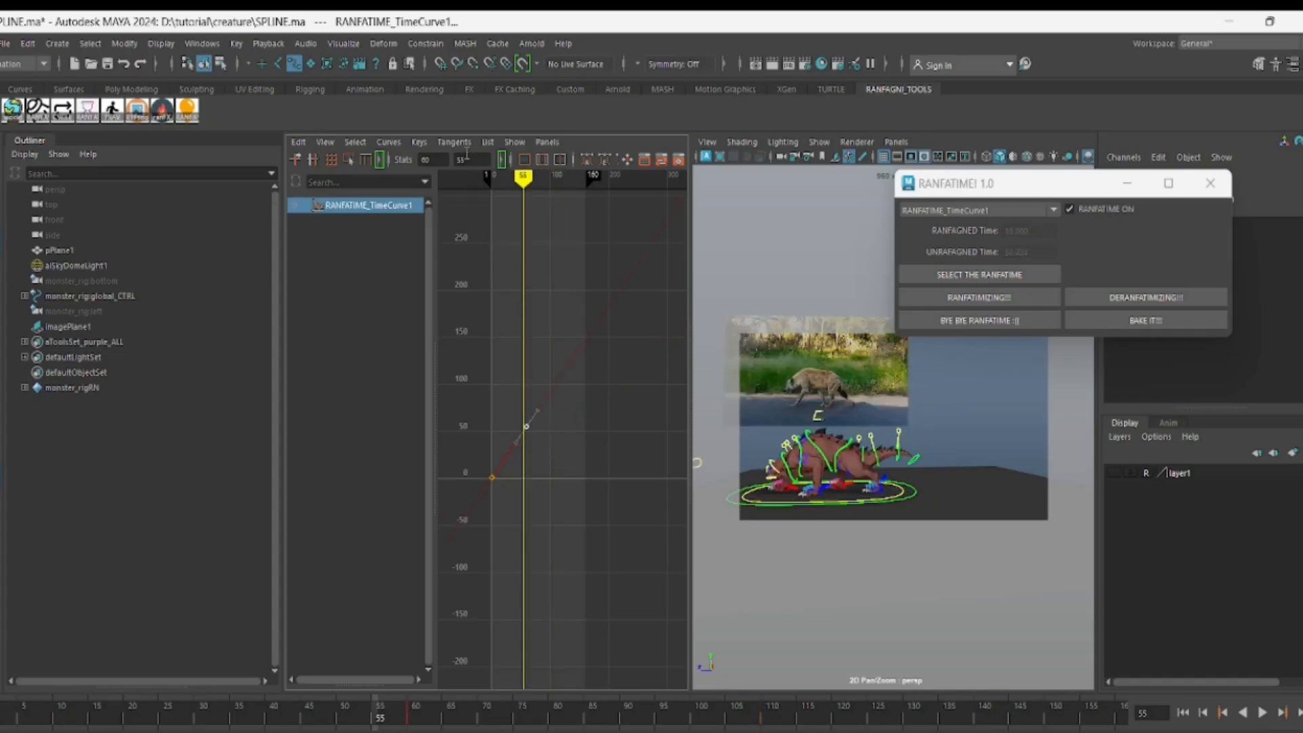
{"action": "key", "text": "ctrl+z"}
{"action": "left_click_drag", "start_coordinate": [470, 158], "coordinate": [448, 158]}
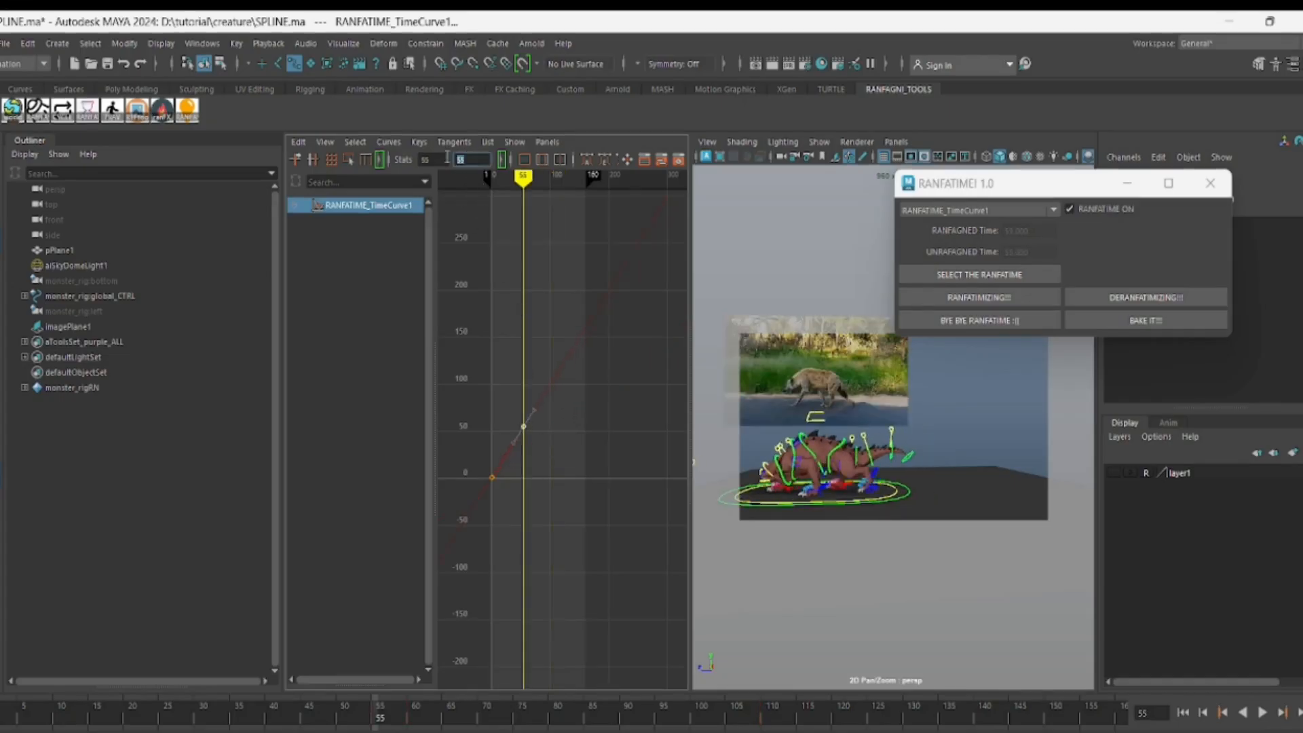
{"action": "type", "text": "110"}
{"action": "key", "text": "Return"}
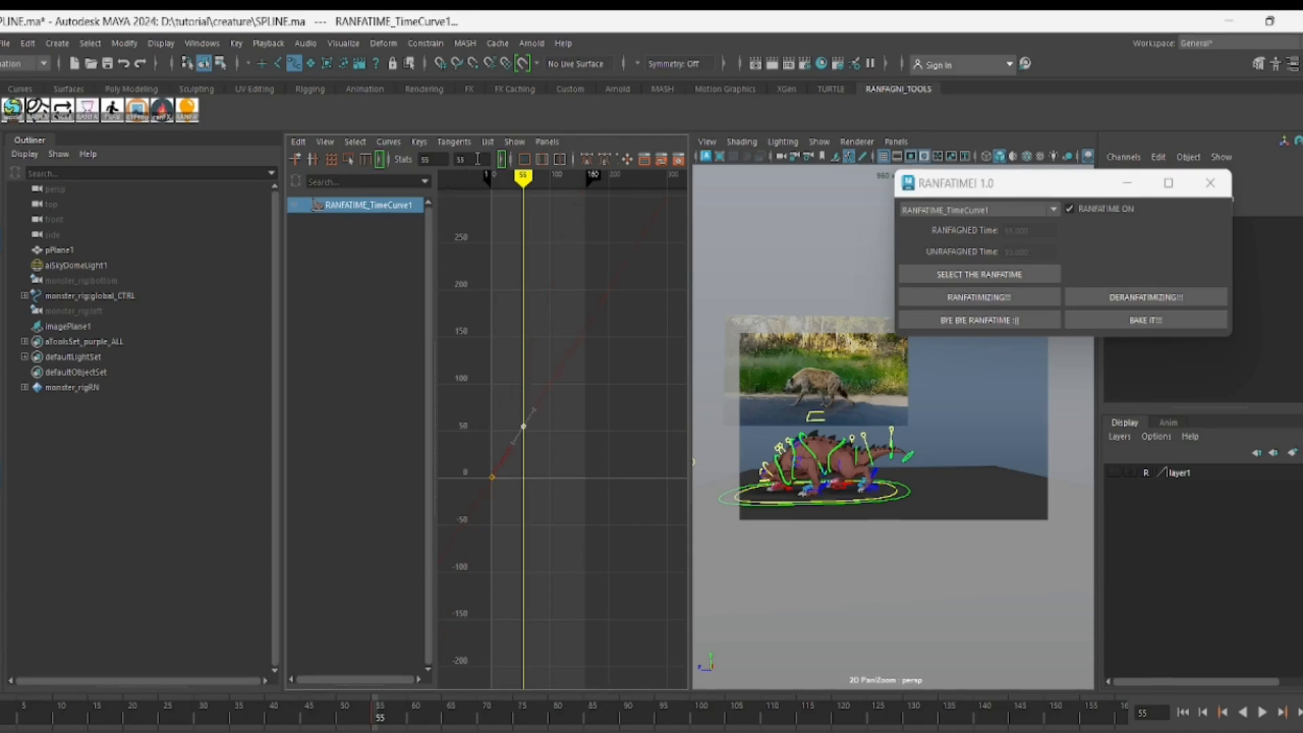
{"action": "left_click_drag", "start_coordinate": [467, 159], "coordinate": [451, 159]}
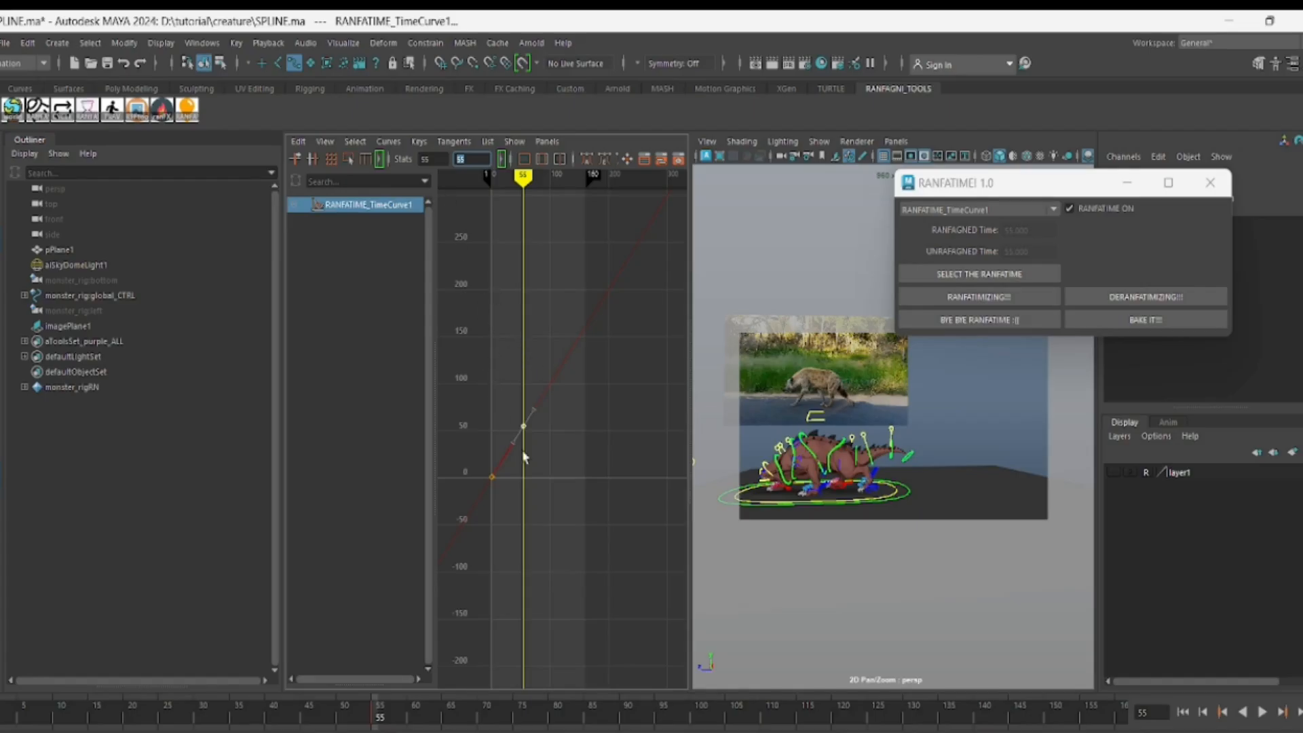
{"action": "type", "text": "w"}
{"action": "key", "text": "Return"}
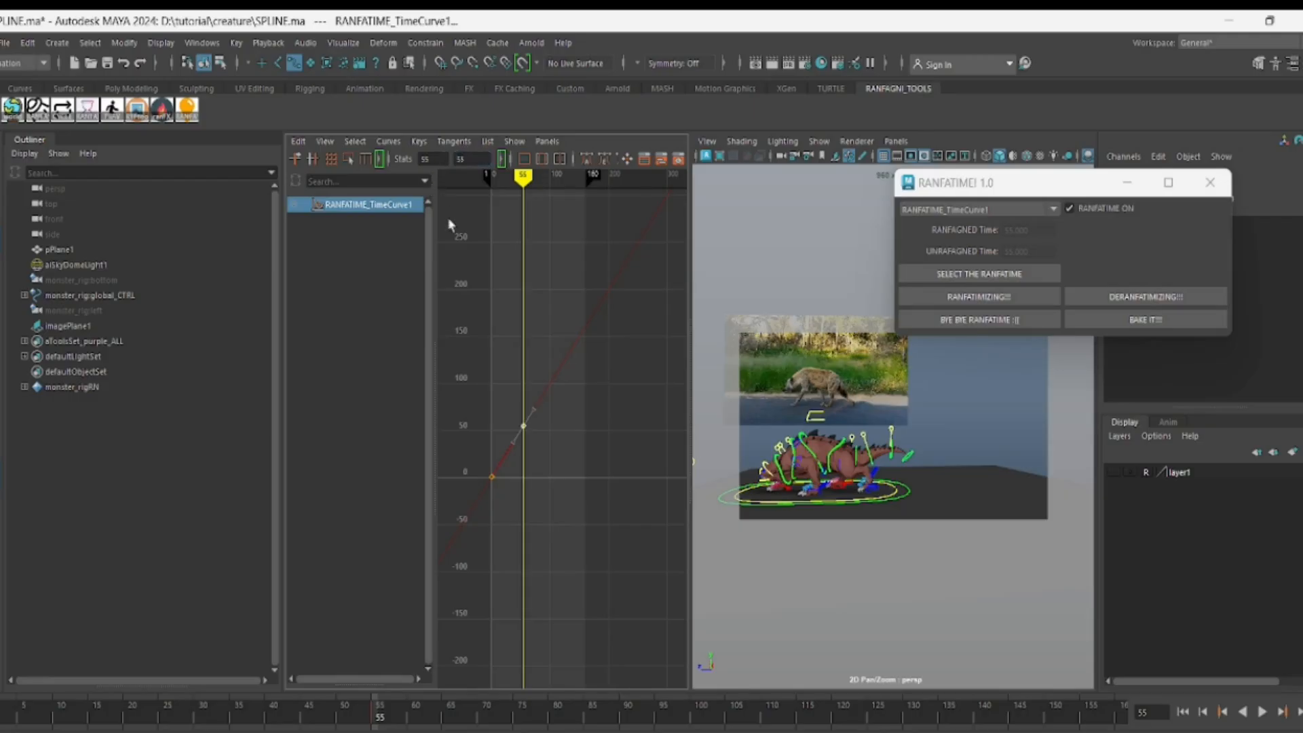
Select the time curve's second key, set its time to frame 60, and scrub the walk to frame 60
{"action": "double_click", "coordinate": [435, 157]}
{"action": "left_click_drag", "start_coordinate": [498, 380], "coordinate": [522, 415]}
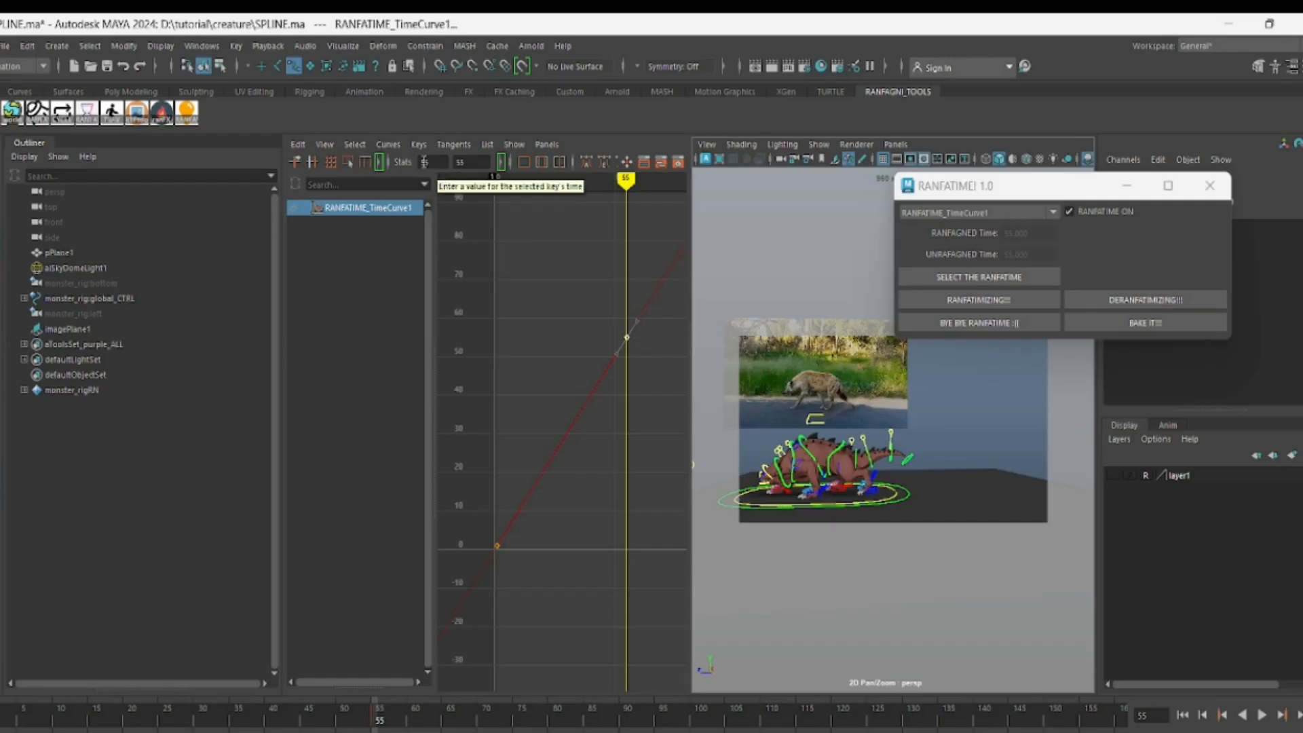
{"action": "left_click_drag", "start_coordinate": [651, 343], "coordinate": [662, 365]}
{"action": "left_click_drag", "start_coordinate": [442, 163], "coordinate": [407, 164]}
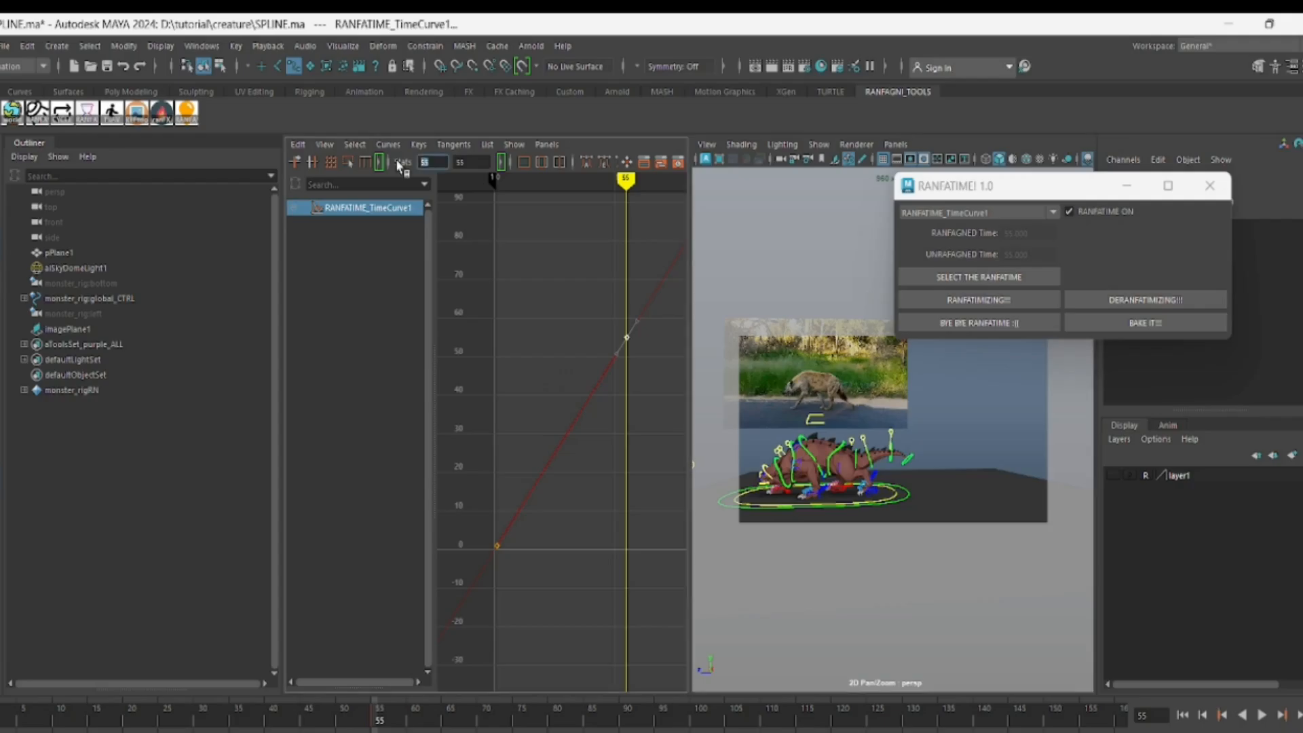
{"action": "type", "text": "60"}
{"action": "key", "text": "Return"}
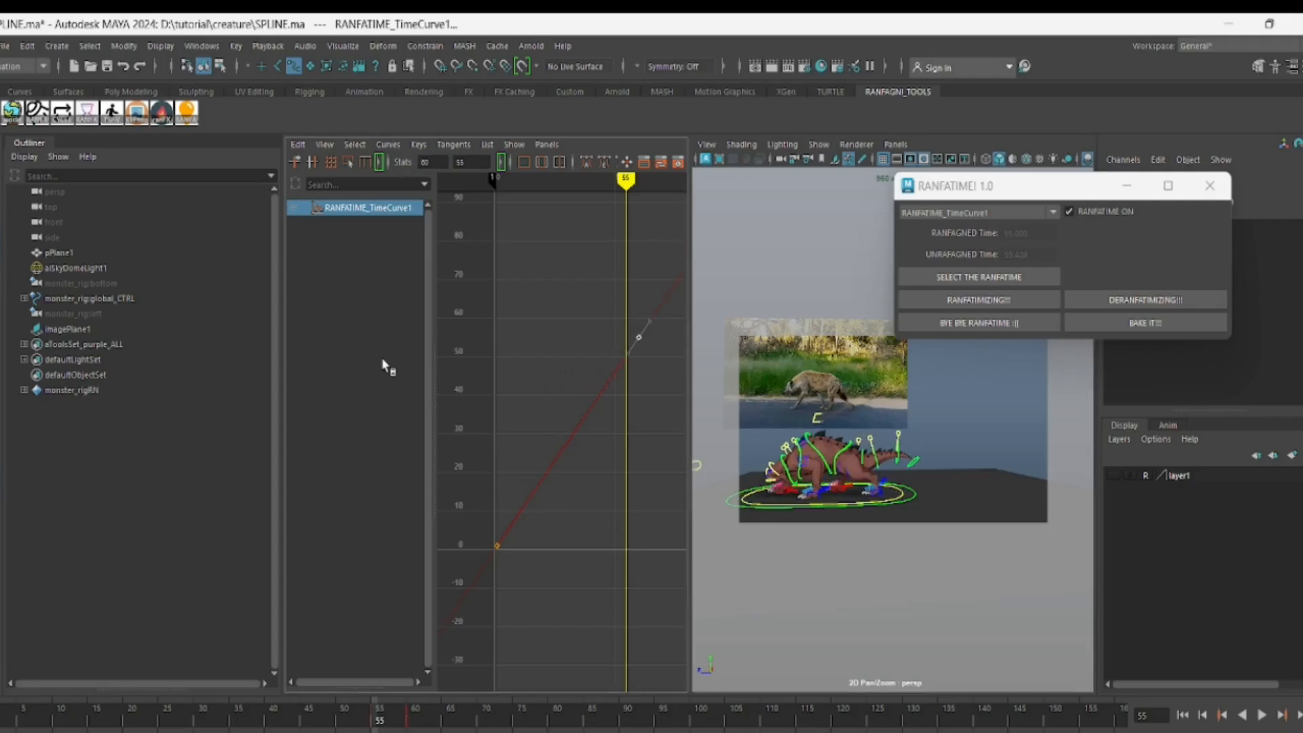
{"action": "left_click_drag", "start_coordinate": [182, 723], "coordinate": [416, 721]}
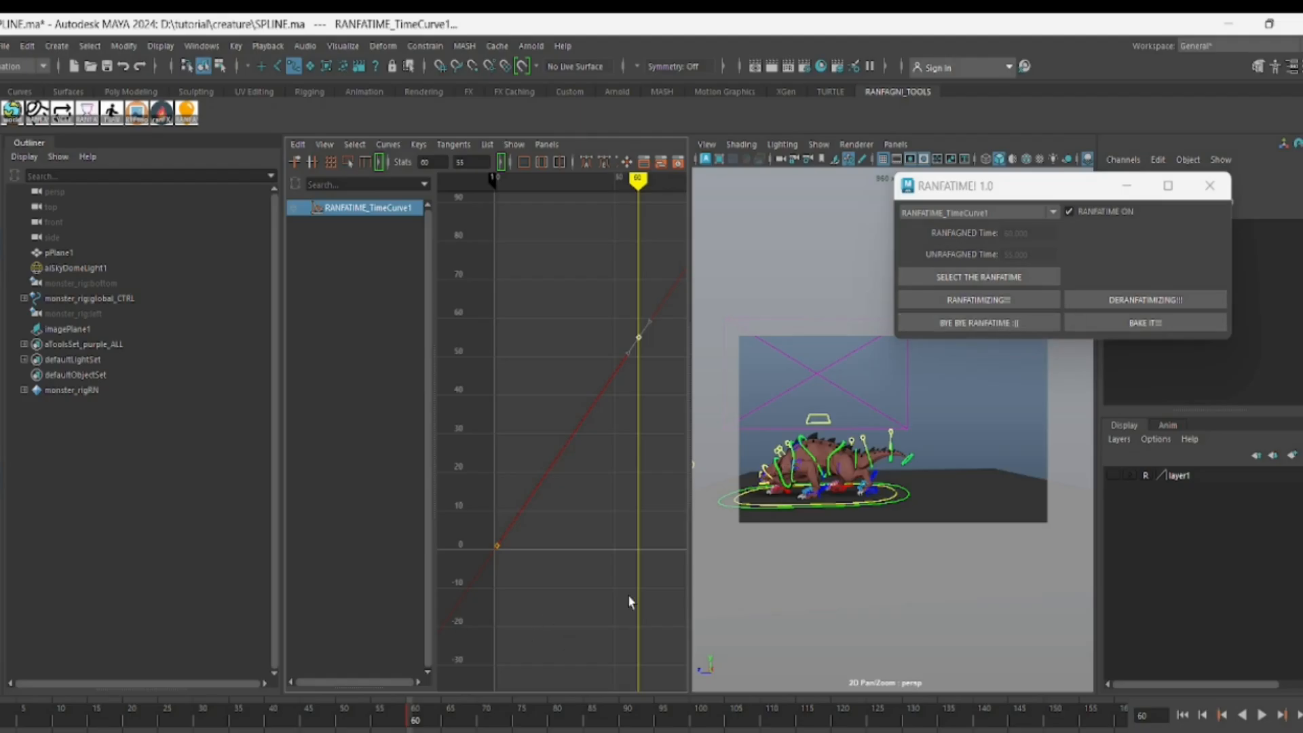
Return to frame 1, turn off RANFATIME ON, and select the whole rig to scrub its original animation before clearing the selection
{"action": "mouse_move", "coordinate": [46, 710]}
{"action": "left_mouse_down"}
{"action": "mouse_move", "coordinate": [333, 718]}
{"action": "mouse_move", "coordinate": [2, 719]}
{"action": "left_mouse_up"}
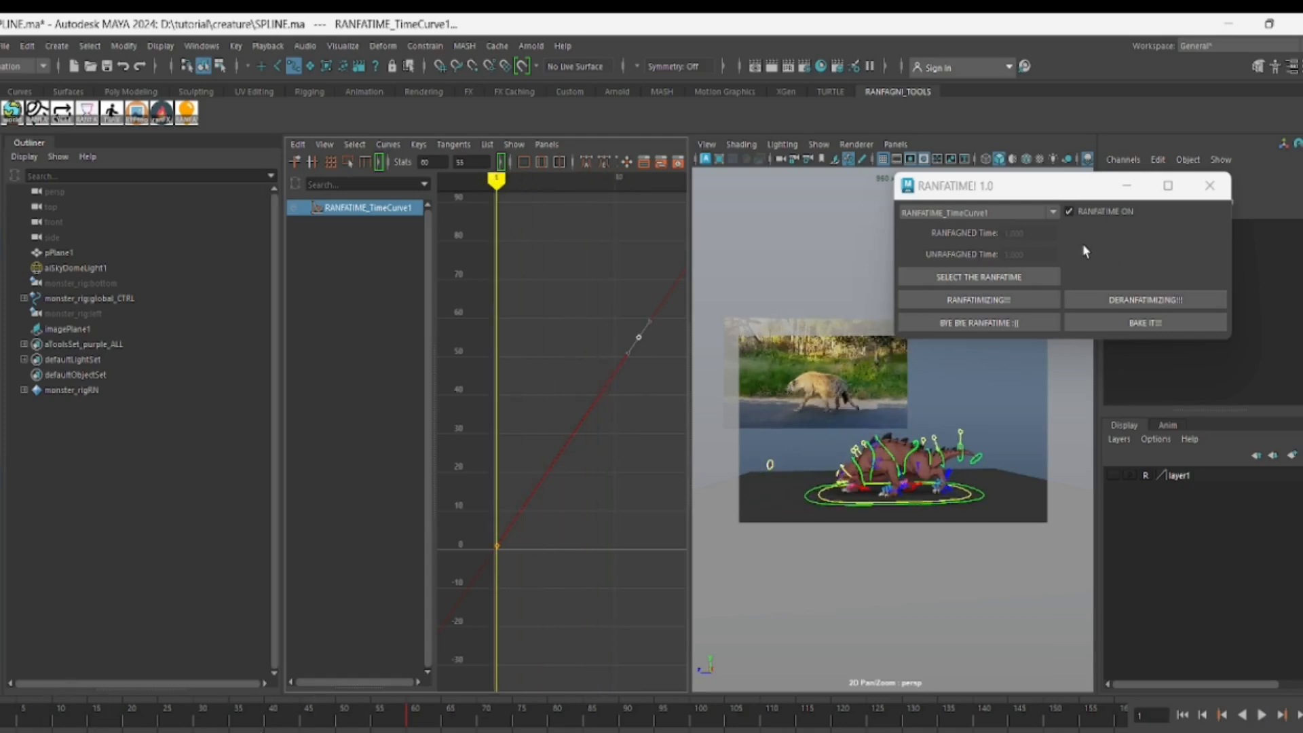
{"action": "left_click", "coordinate": [1070, 212]}
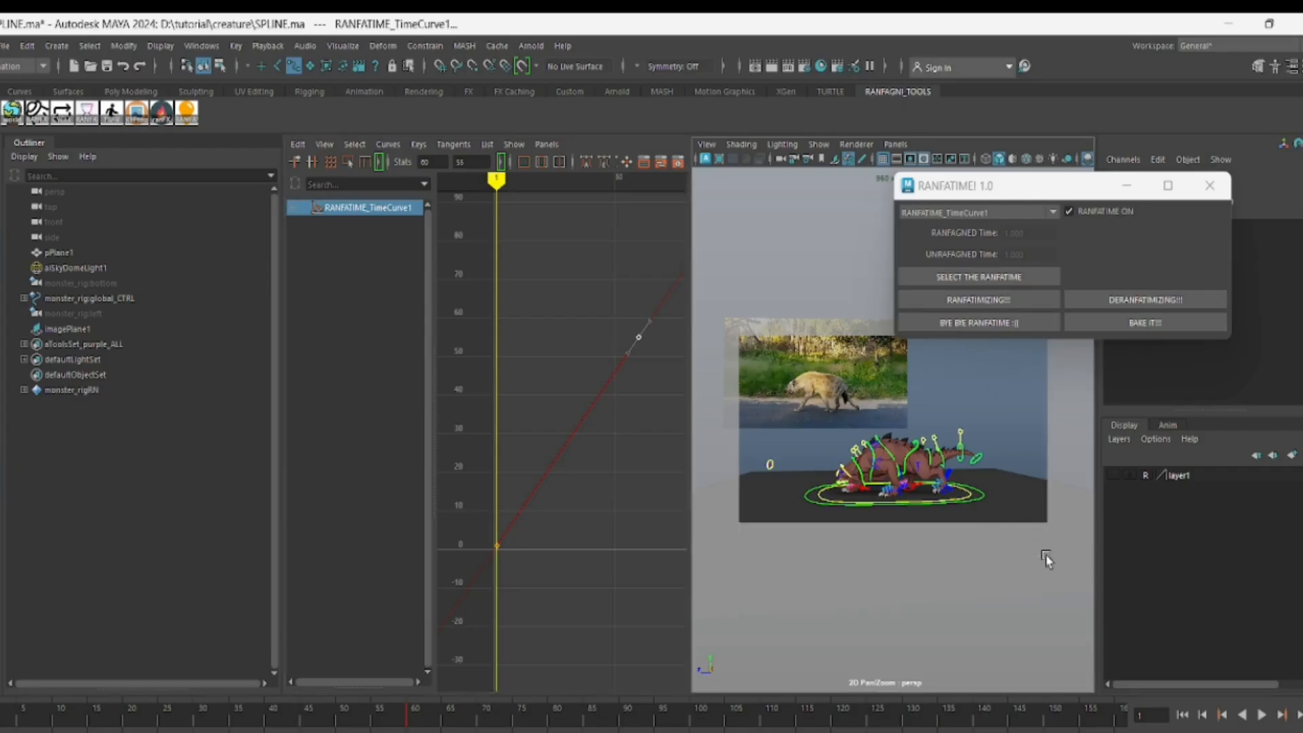
{"action": "left_click_drag", "start_coordinate": [1046, 556], "coordinate": [749, 409]}
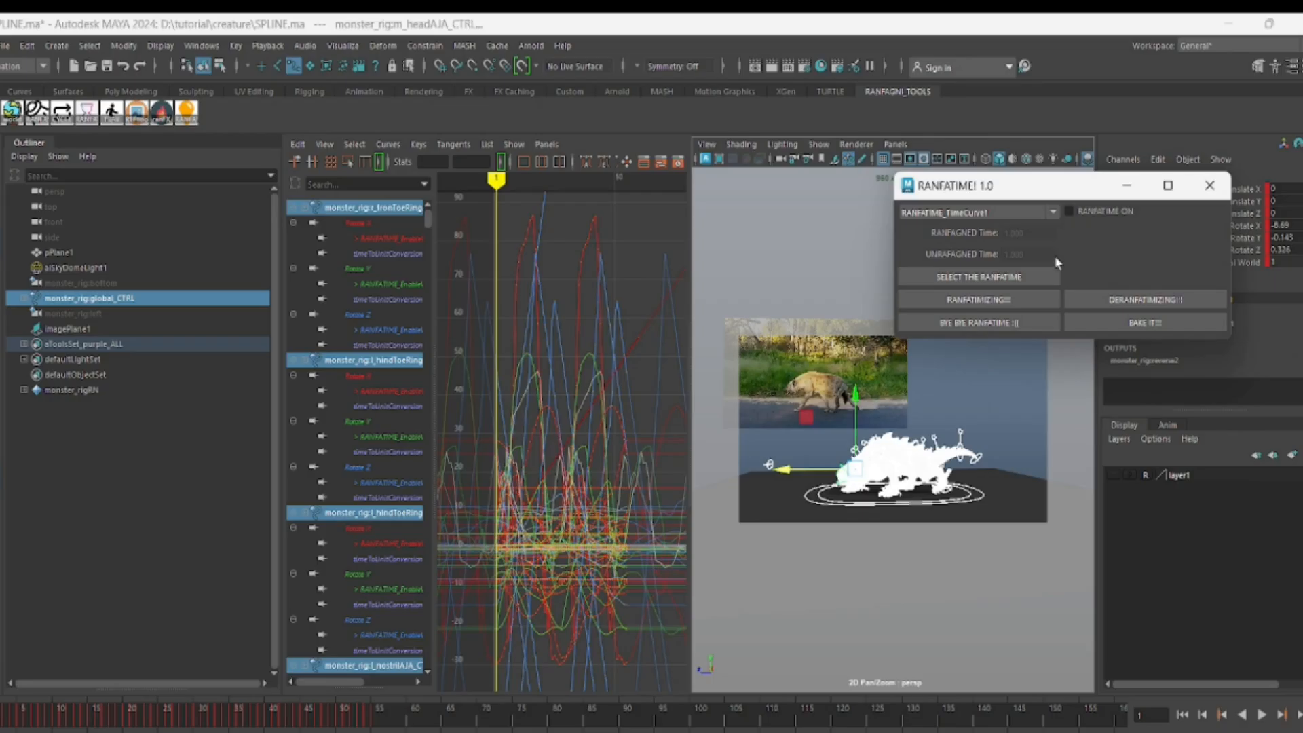
{"action": "left_click_drag", "start_coordinate": [282, 721], "coordinate": [330, 720]}
{"action": "left_click", "coordinate": [963, 395]}
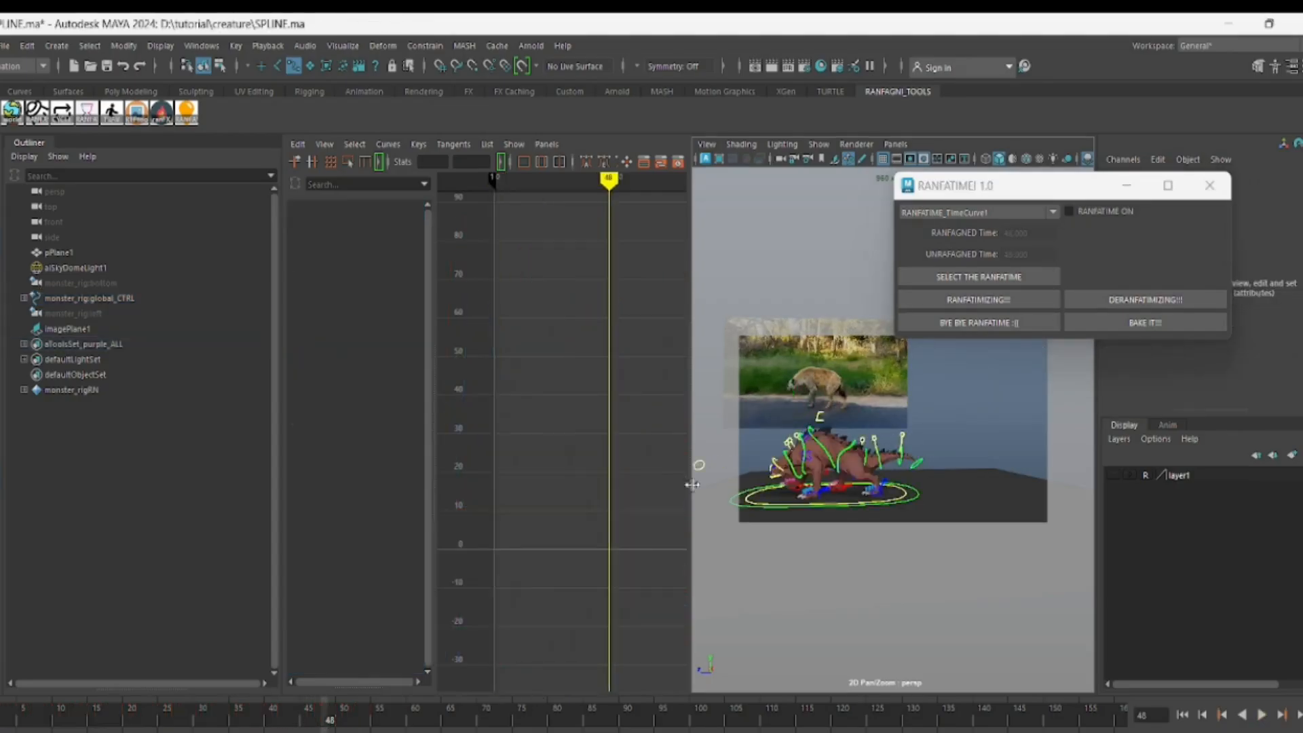
Select the creature's global control, go to frame 40, and frame the creature closer in the perspective view
{"action": "left_click", "coordinate": [917, 498]}
{"action": "left_click_drag", "start_coordinate": [234, 718], "coordinate": [275, 708]}
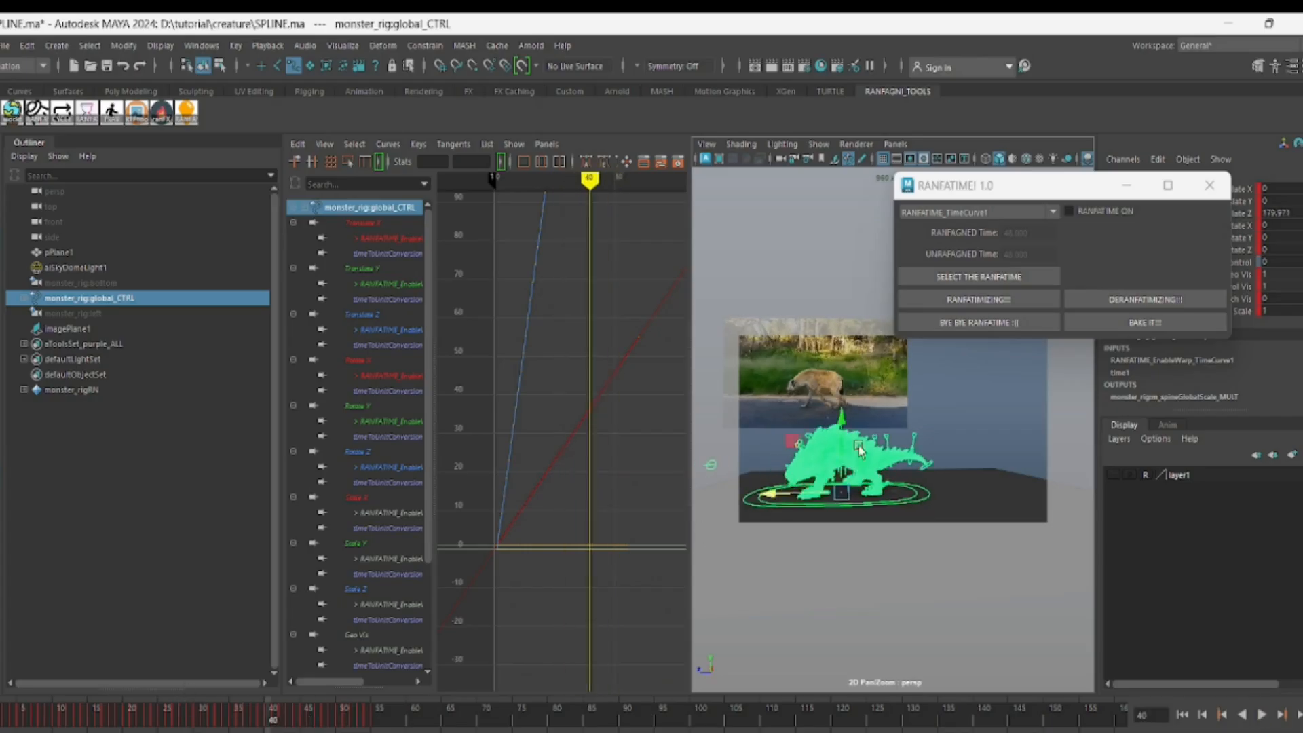
{"action": "key", "text": "f"}
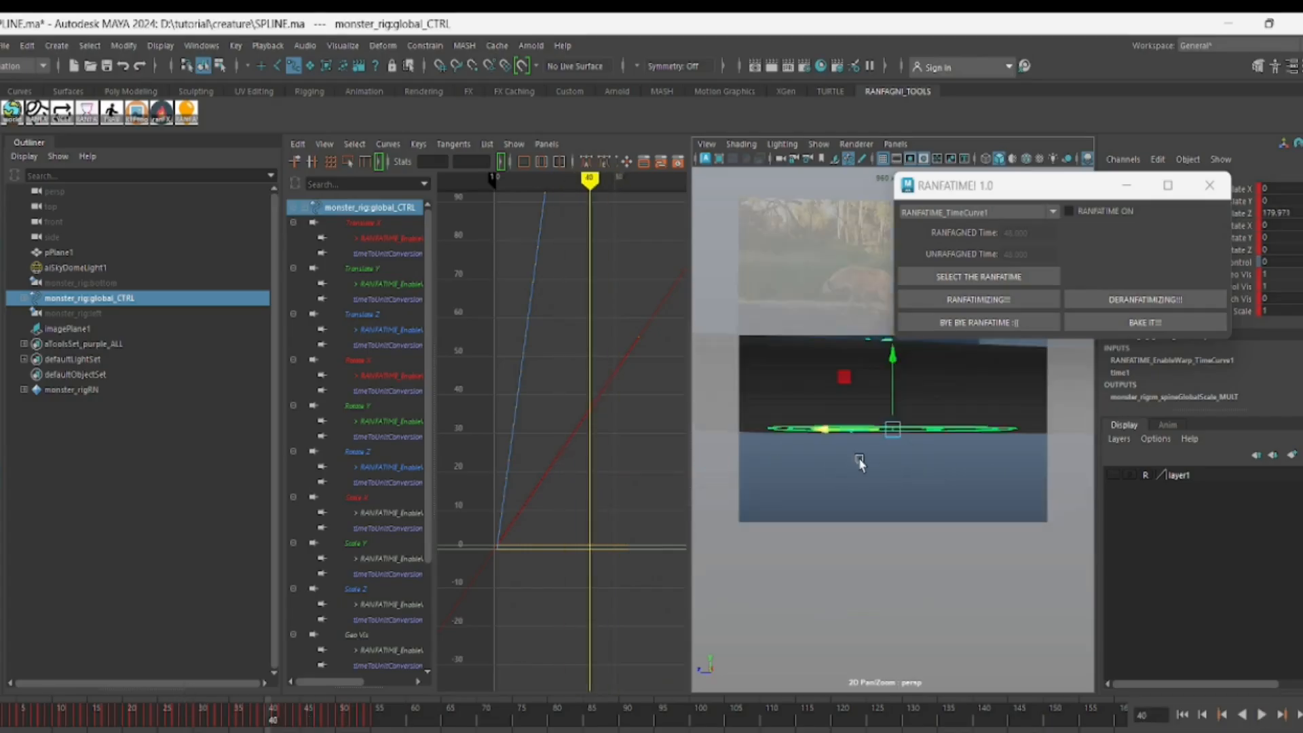
{"action": "middle_click_drag", "start_coordinate": [859, 464], "coordinate": [861, 555], "text": "alt"}
{"action": "right_click_drag", "start_coordinate": [861, 556], "coordinate": [864, 507], "text": "alt"}
{"action": "middle_click_drag", "start_coordinate": [864, 507], "coordinate": [868, 484], "text": "alt"}
{"action": "right_click_drag", "start_coordinate": [867, 482], "coordinate": [897, 523], "text": "alt"}
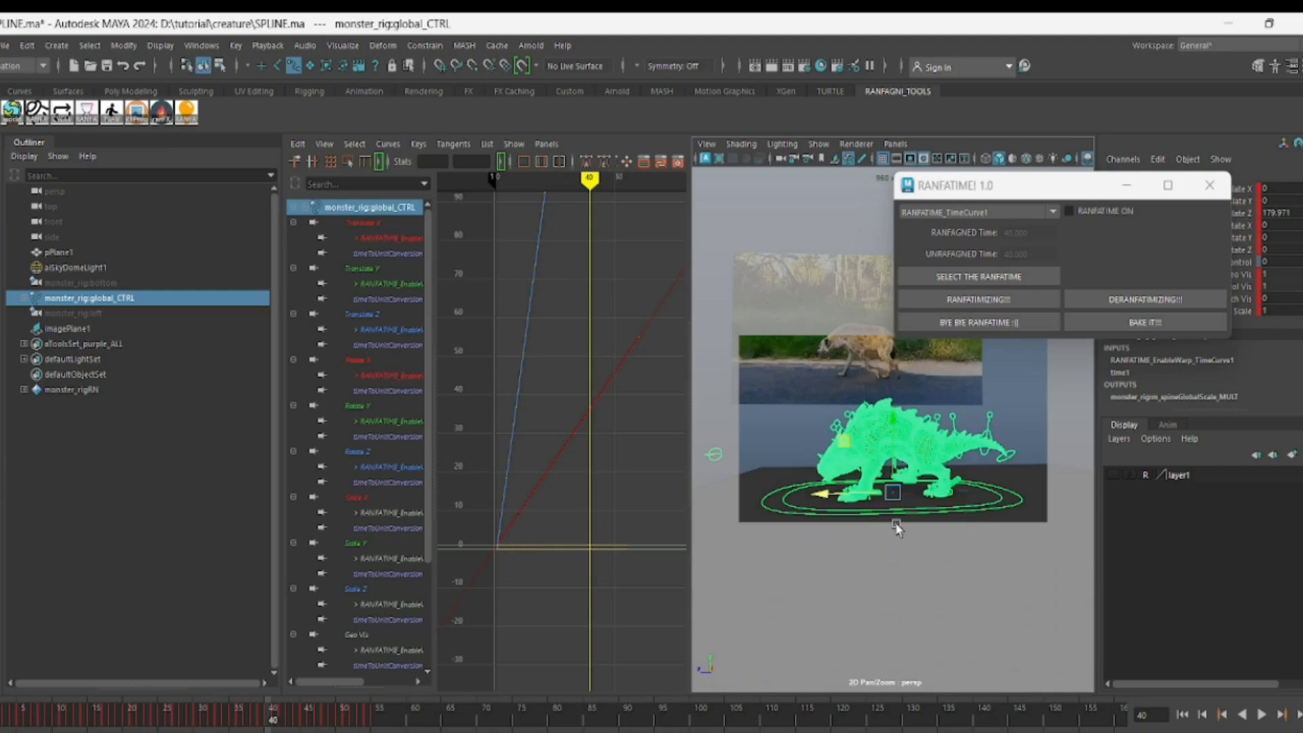
{"action": "left_click", "coordinate": [1023, 440]}
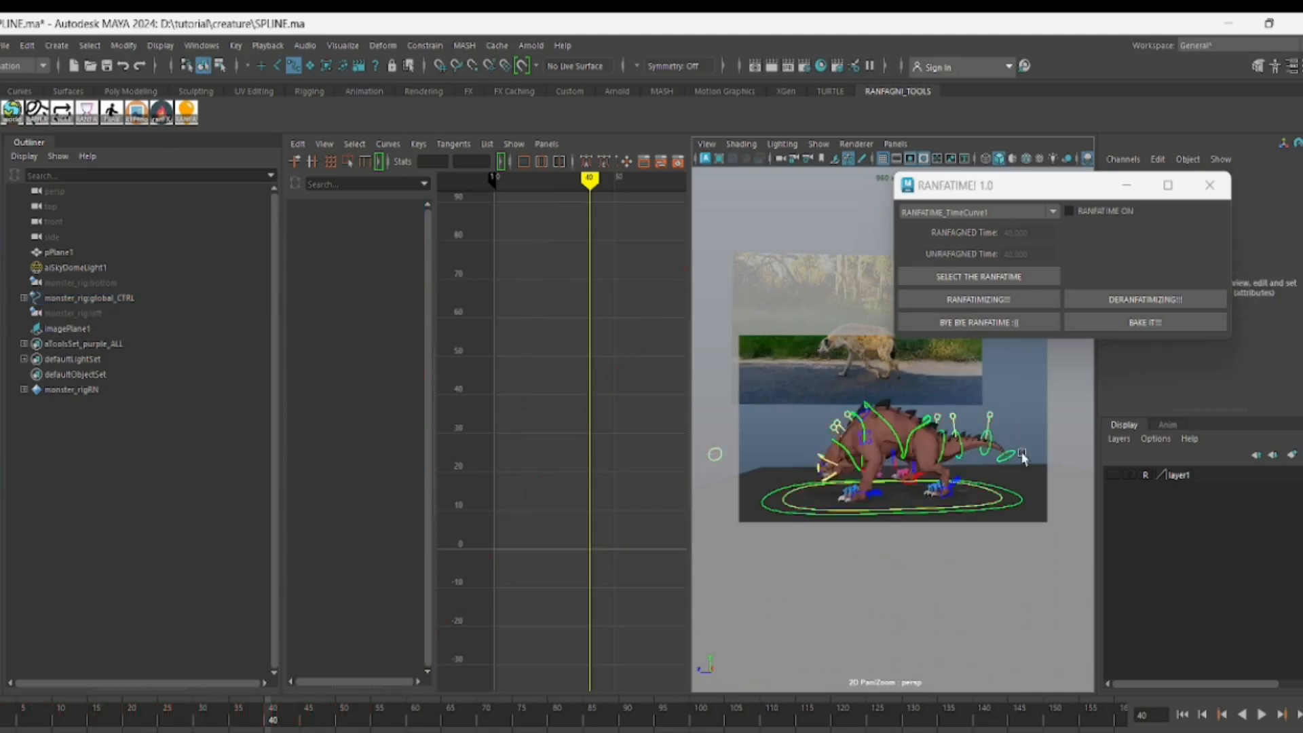
Select the hind leg control monster_rig:l_legHind_CTRL, isolate its Translate Y curve, and select and frame its first arc of keys
{"action": "left_click", "coordinate": [961, 495]}
{"action": "left_click", "coordinate": [380, 270]}
{"action": "left_click_drag", "start_coordinate": [582, 497], "coordinate": [644, 567]}
{"action": "left_click_drag", "start_coordinate": [490, 418], "coordinate": [555, 520]}
{"action": "key", "text": "f"}
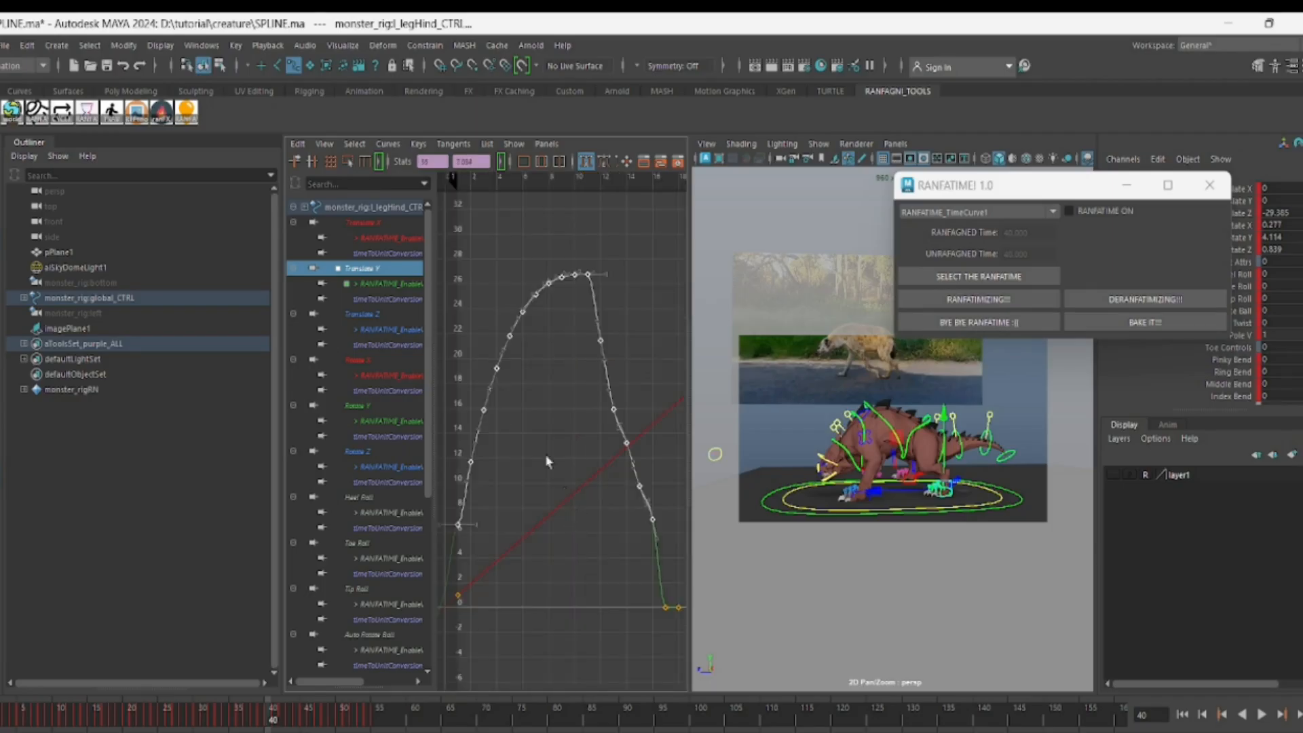
Select the falling keys of the left hind leg's first Translate Y arc and reshape them into a smooth, accelerating drop
{"action": "middle_click_drag", "start_coordinate": [585, 451], "coordinate": [498, 372], "text": "alt"}
{"action": "left_click_drag", "start_coordinate": [518, 307], "coordinate": [635, 509]}
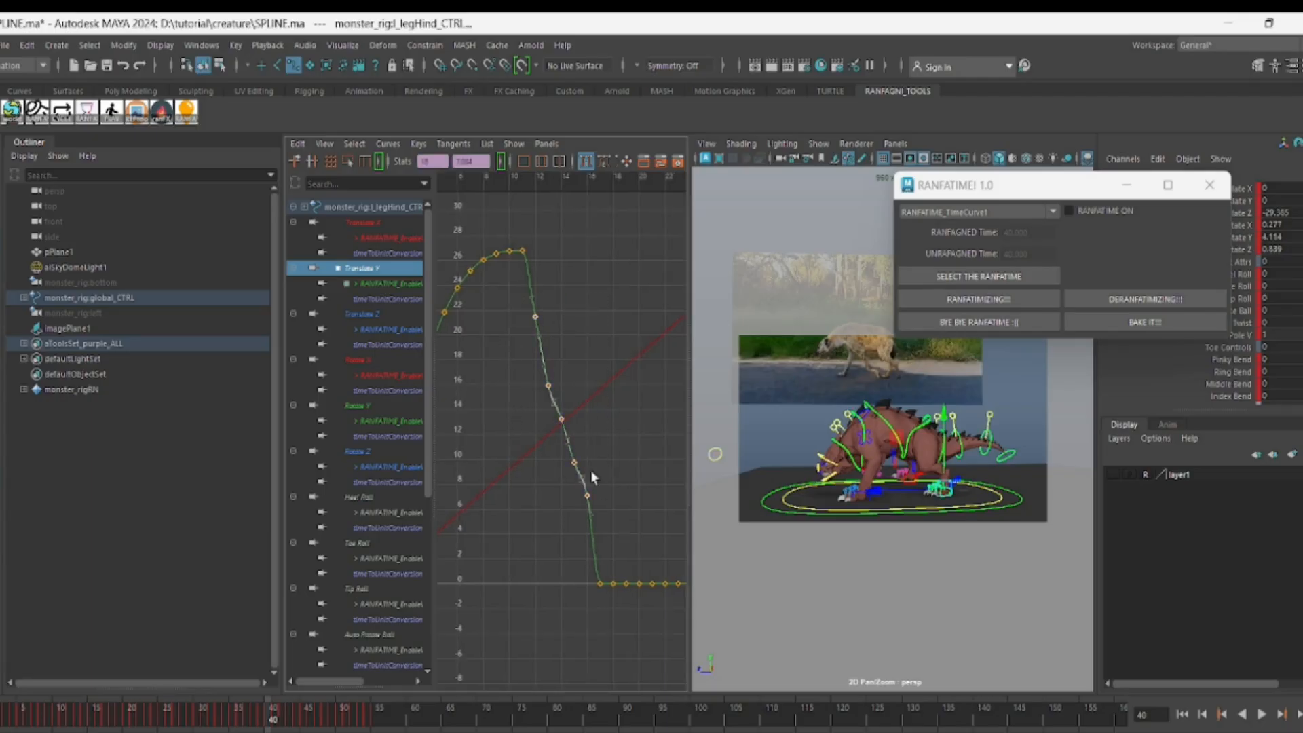
{"action": "left_click", "coordinate": [576, 88]}
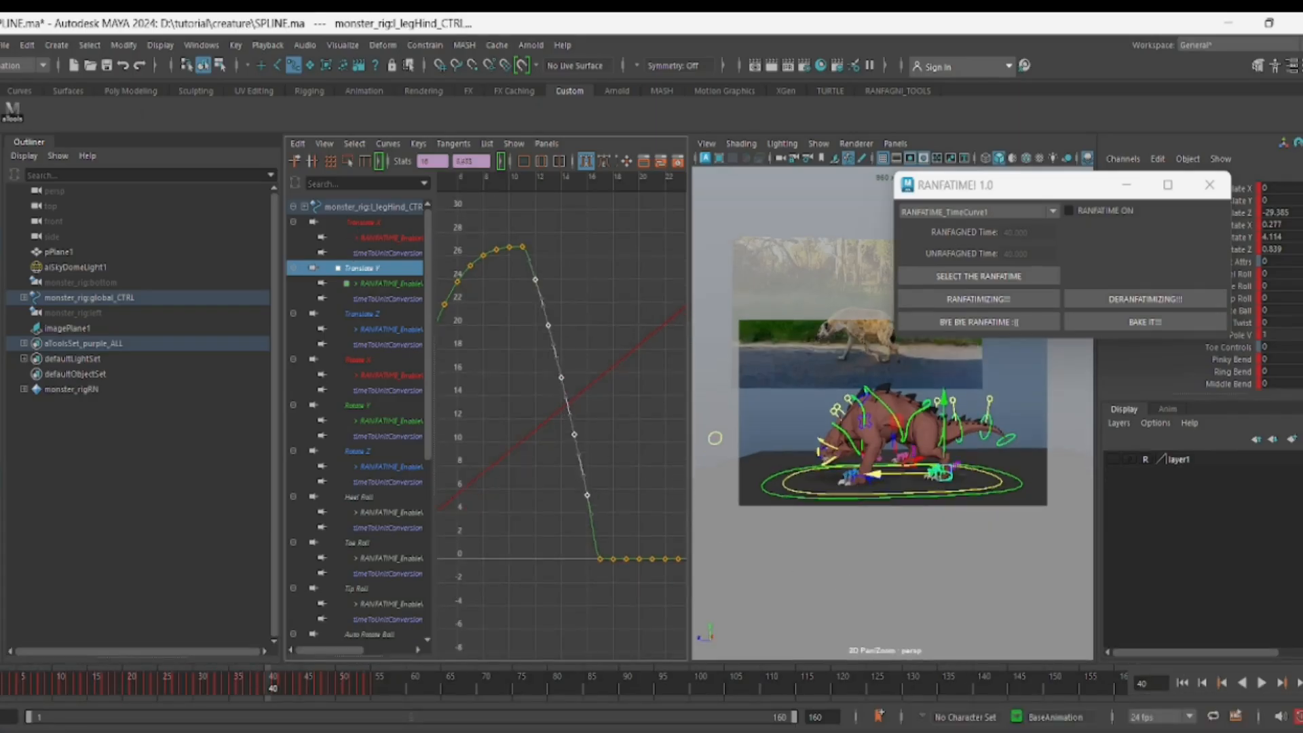
Scrub and play back the walk to check the left hind foot's drop, ending at frame 1
{"action": "left_click_drag", "start_coordinate": [193, 685], "coordinate": [83, 678]}
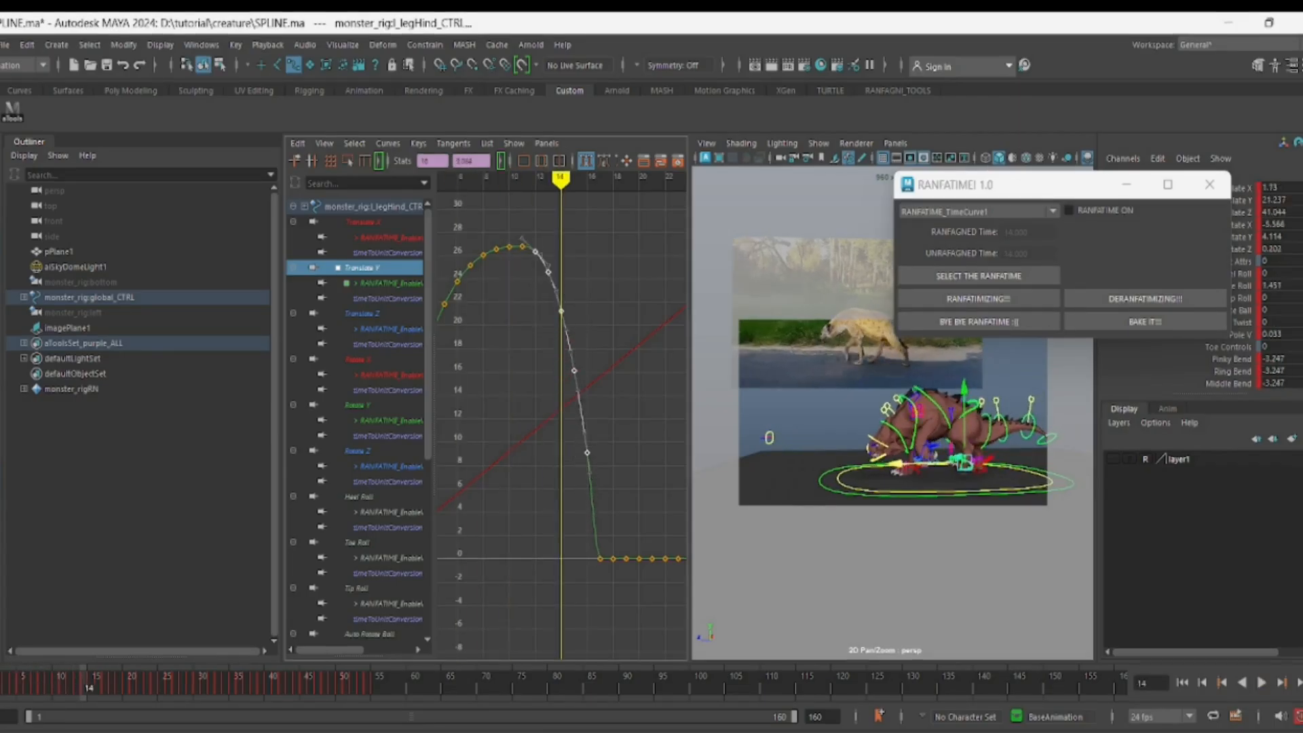
{"action": "key", "text": "alt+v"}
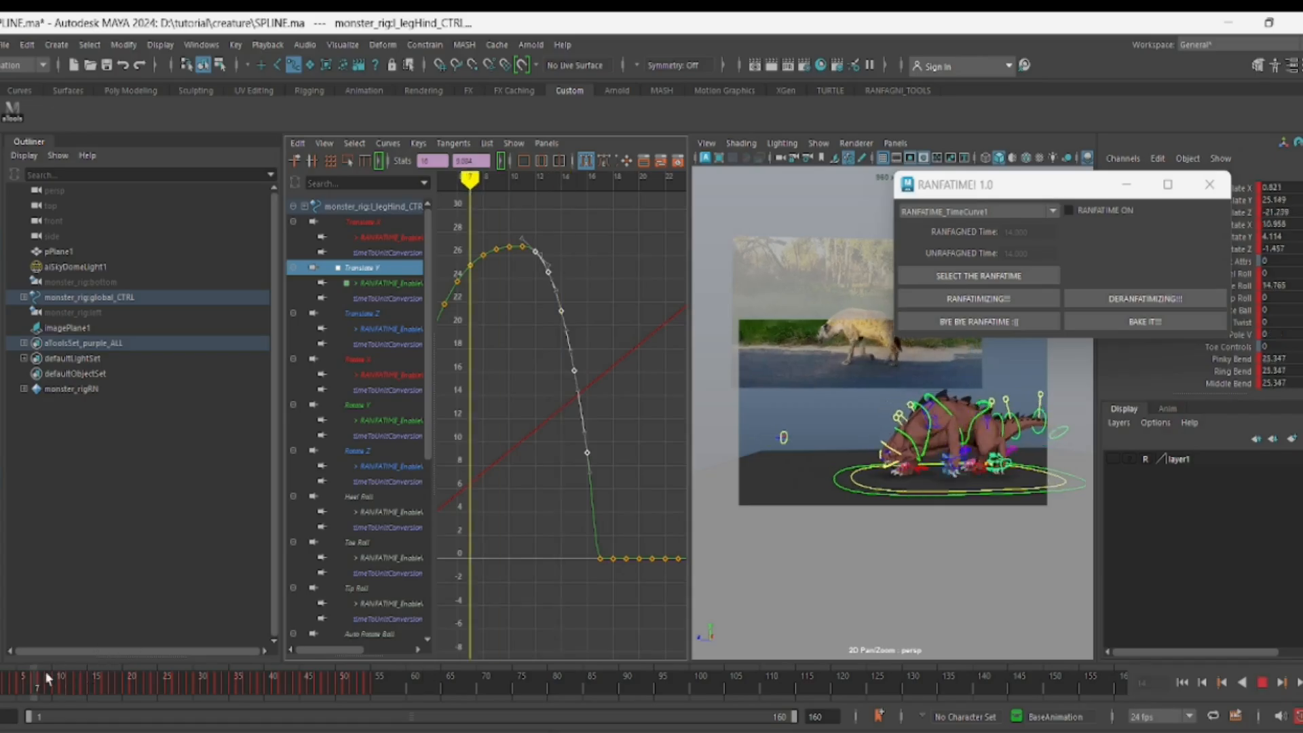
{"action": "mouse_move", "coordinate": [81, 676]}
{"action": "left_mouse_down"}
{"action": "mouse_move", "coordinate": [97, 677]}
{"action": "mouse_move", "coordinate": [6, 679]}
{"action": "mouse_move", "coordinate": [116, 679]}
{"action": "mouse_move", "coordinate": [74, 679]}
{"action": "left_mouse_up"}
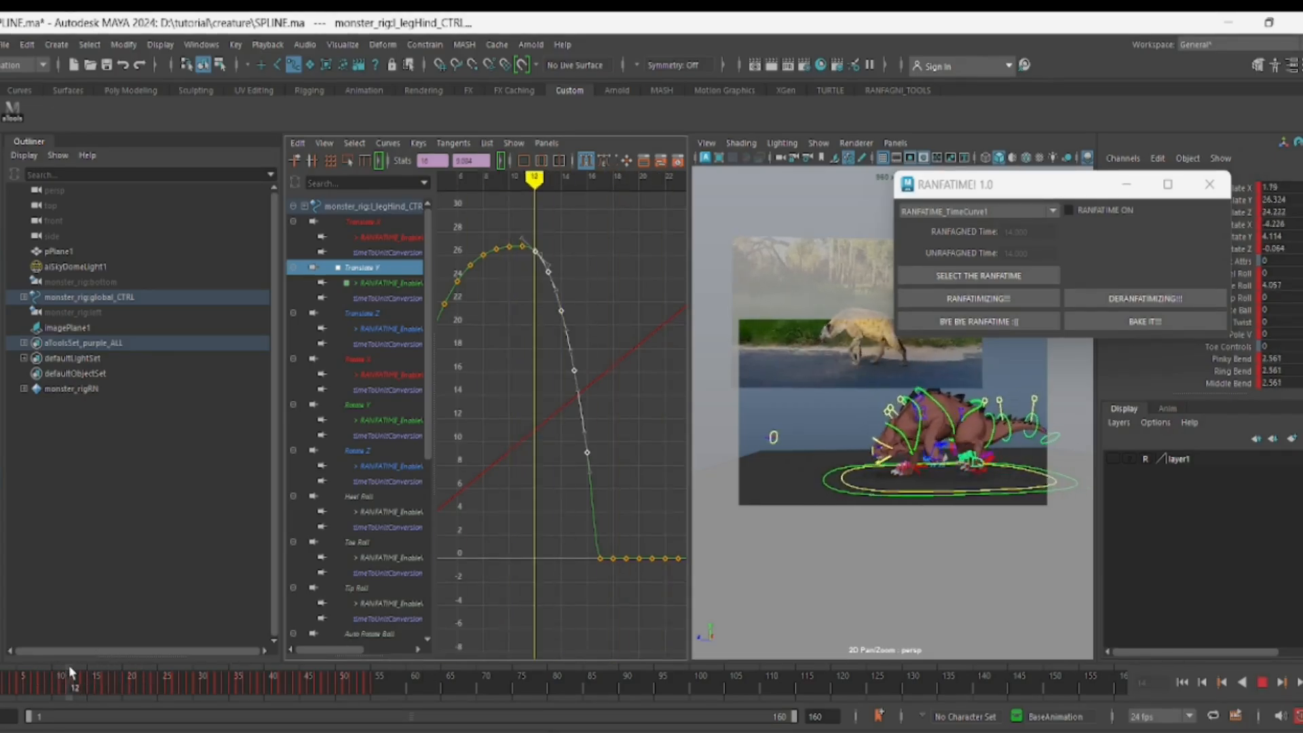
{"action": "left_click", "coordinate": [969, 299]}
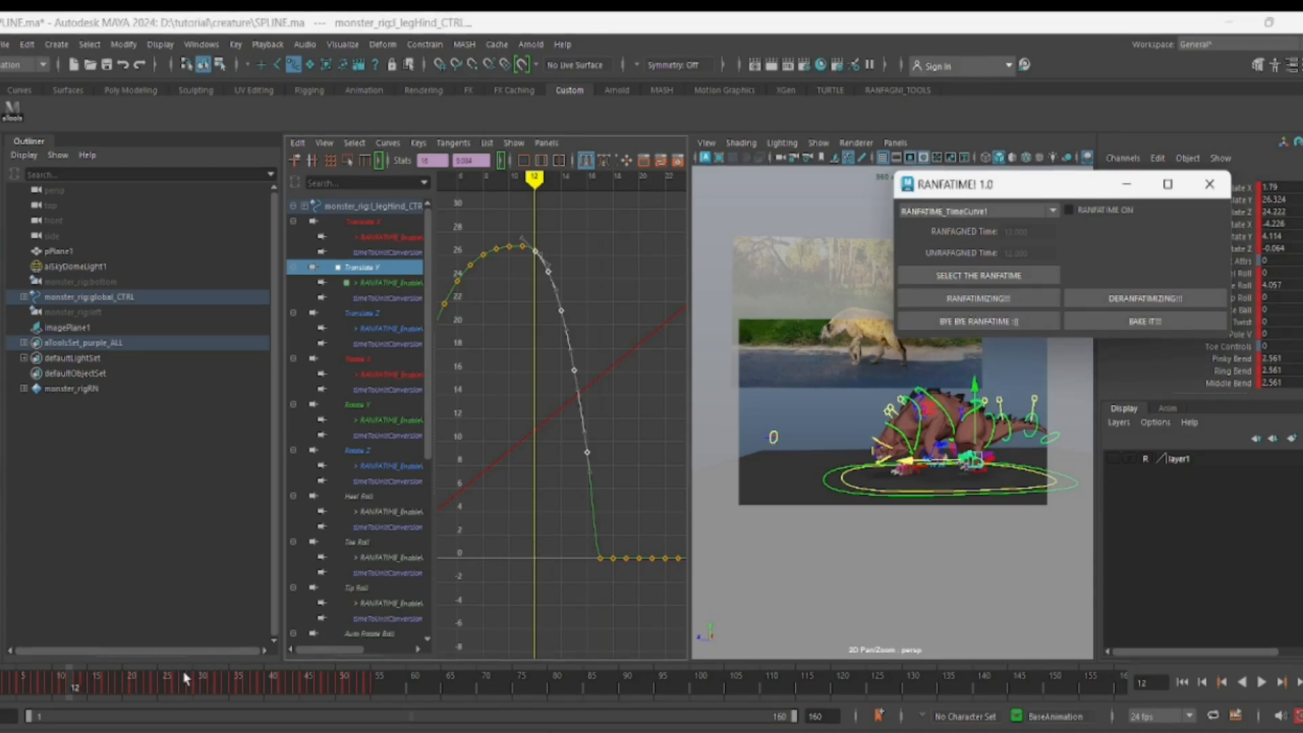
{"action": "key", "text": "alt+v"}
{"action": "left_click_drag", "start_coordinate": [457, 695], "coordinate": [1, 685]}
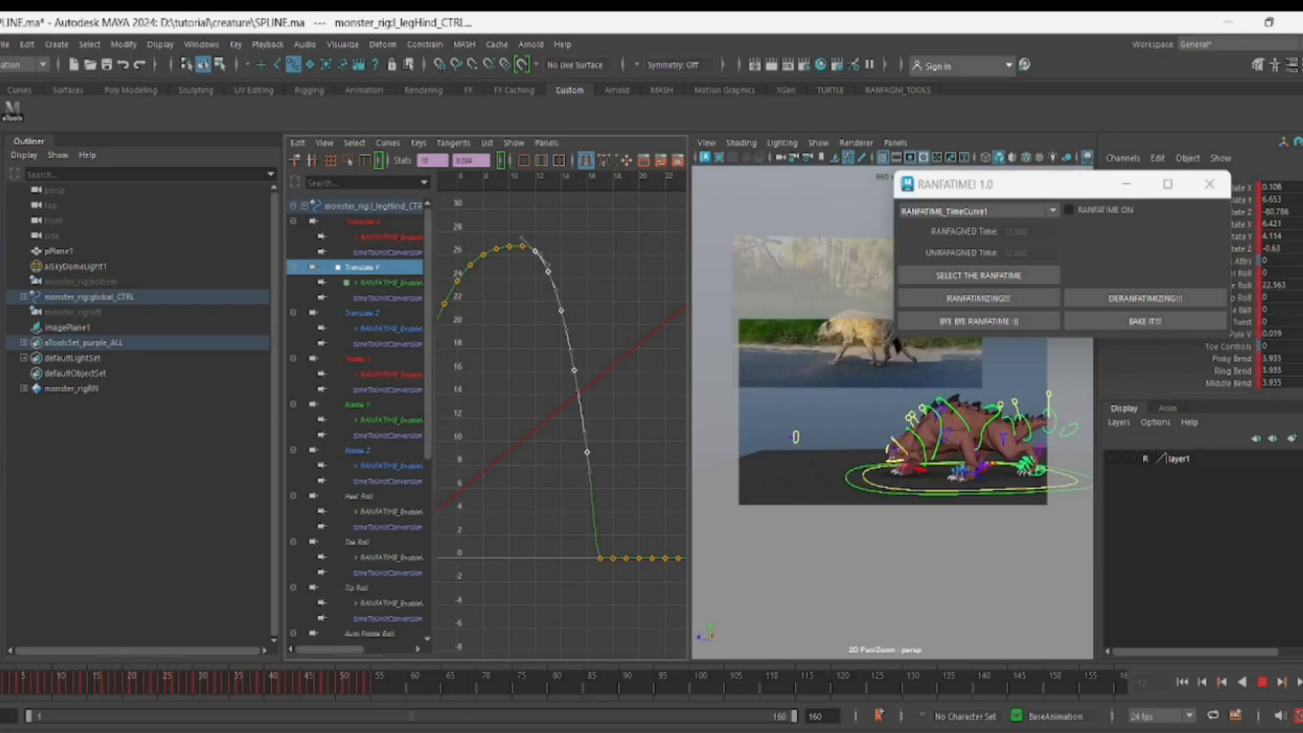
Clear the rig selection, choose RANFATIME_TimeCurve1 in RANFATIME, and select that time curve for editing
{"action": "left_click", "coordinate": [939, 214]}
{"action": "left_click", "coordinate": [942, 227]}
{"action": "key", "text": "f"}
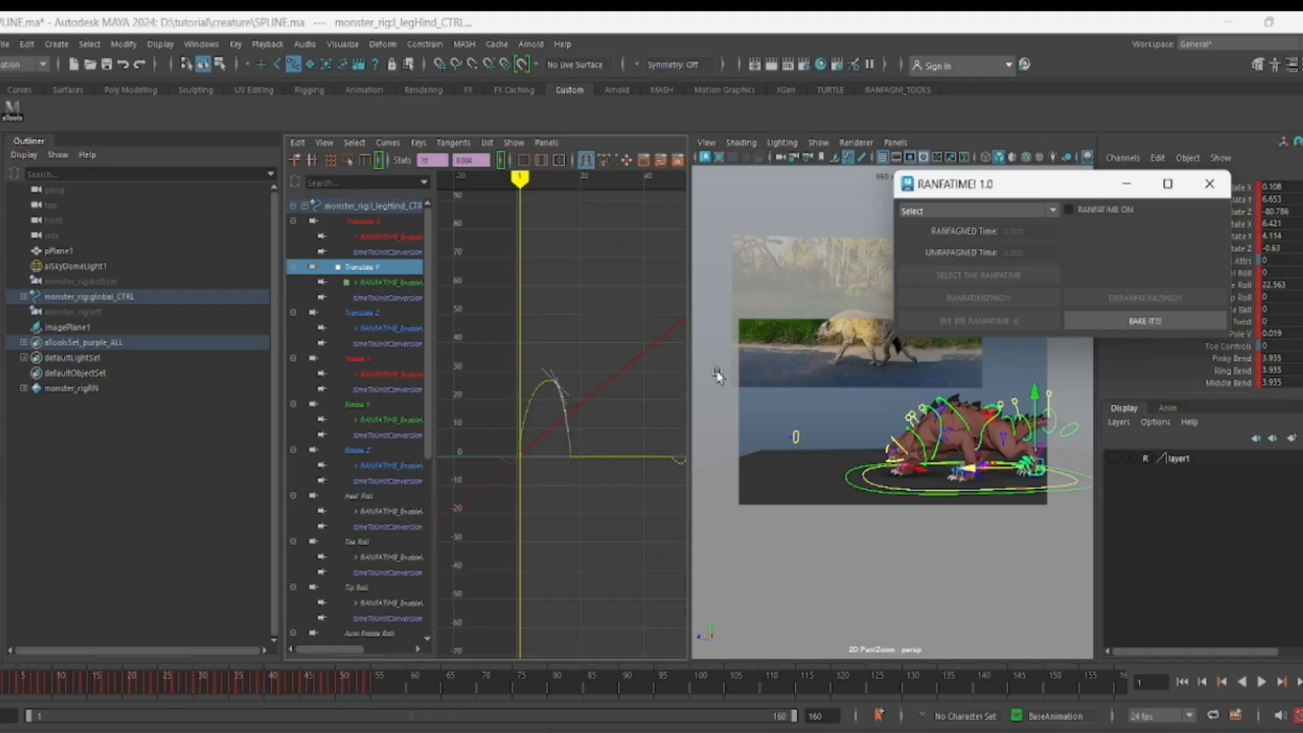
{"action": "left_click", "coordinate": [803, 388]}
{"action": "left_click", "coordinate": [978, 211]}
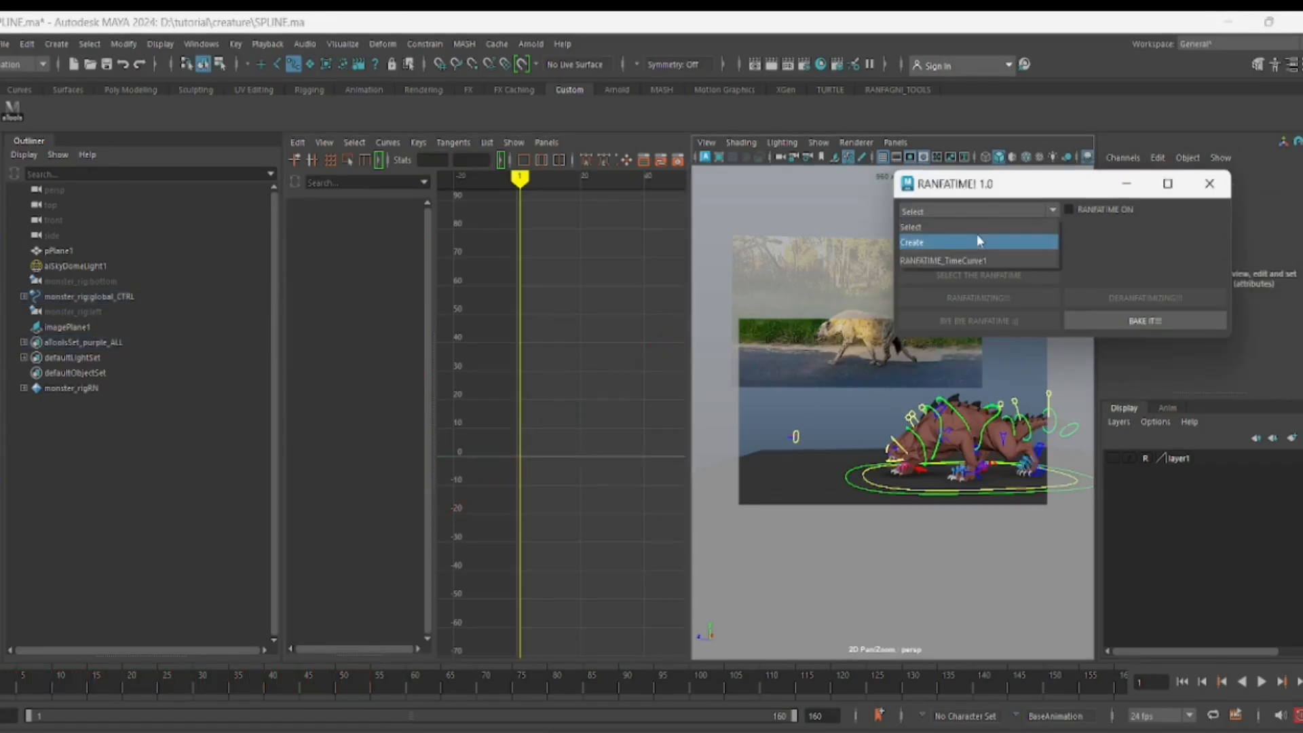
{"action": "left_click", "coordinate": [978, 260]}
{"action": "left_click", "coordinate": [968, 272]}
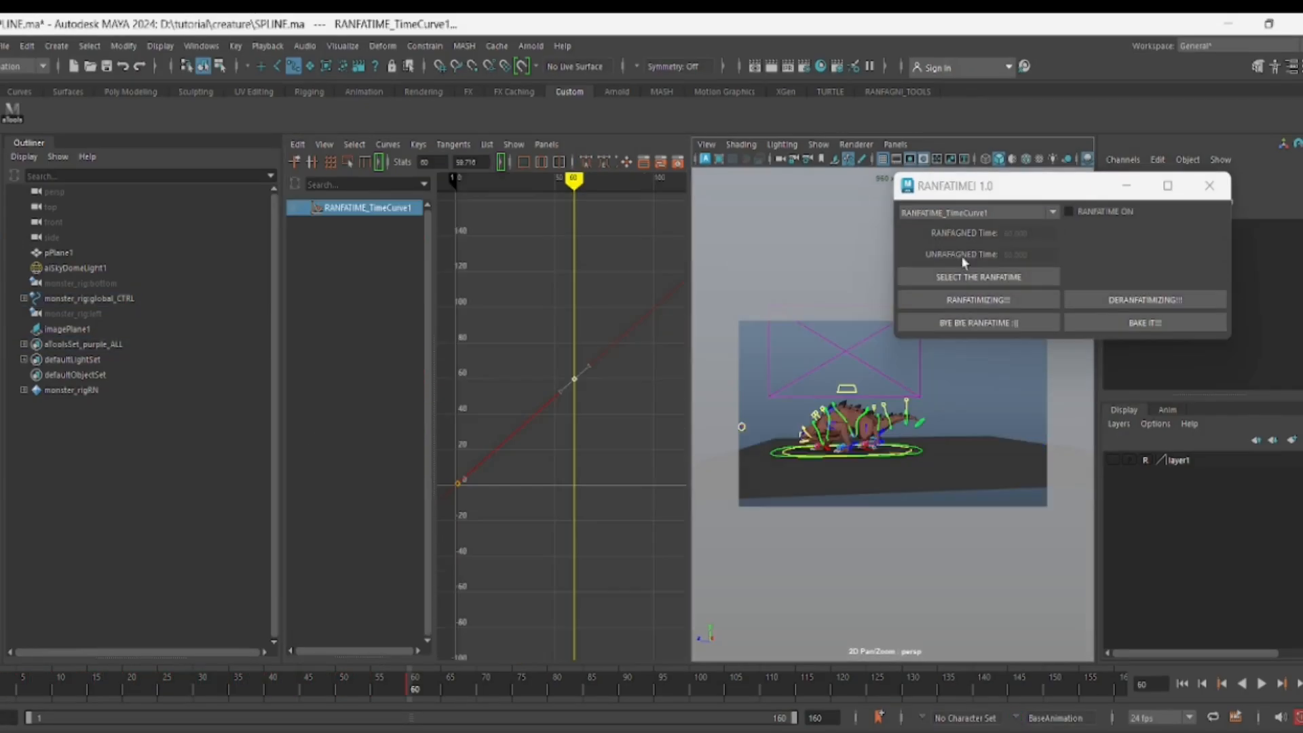
Turn on RANFATIME ON, go to frame 60, and lower the time curve's key there to a value of about 17
{"action": "left_click", "coordinate": [1069, 212]}
{"action": "left_click_drag", "start_coordinate": [222, 687], "coordinate": [407, 699]}
{"action": "middle_click_drag", "start_coordinate": [606, 384], "coordinate": [585, 441]}
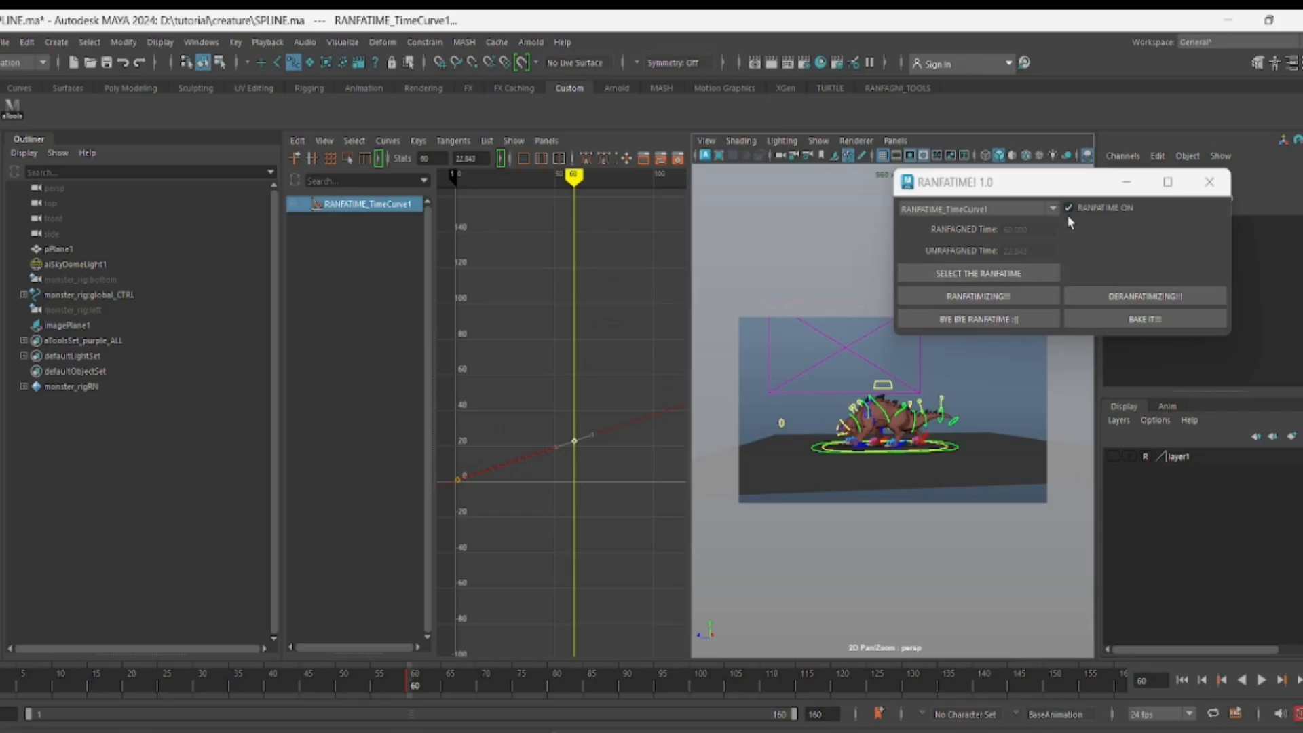
{"action": "scroll", "coordinate": [617, 464], "scroll_direction": "up", "scroll_amount": 3}
{"action": "mouse_move", "coordinate": [596, 453]}
{"action": "middle_mouse_down", "text": "shift"}
{"action": "mouse_move", "coordinate": [591, 490]}
{"action": "mouse_move", "coordinate": [594, 471]}
{"action": "middle_mouse_up", "text": "shift"}
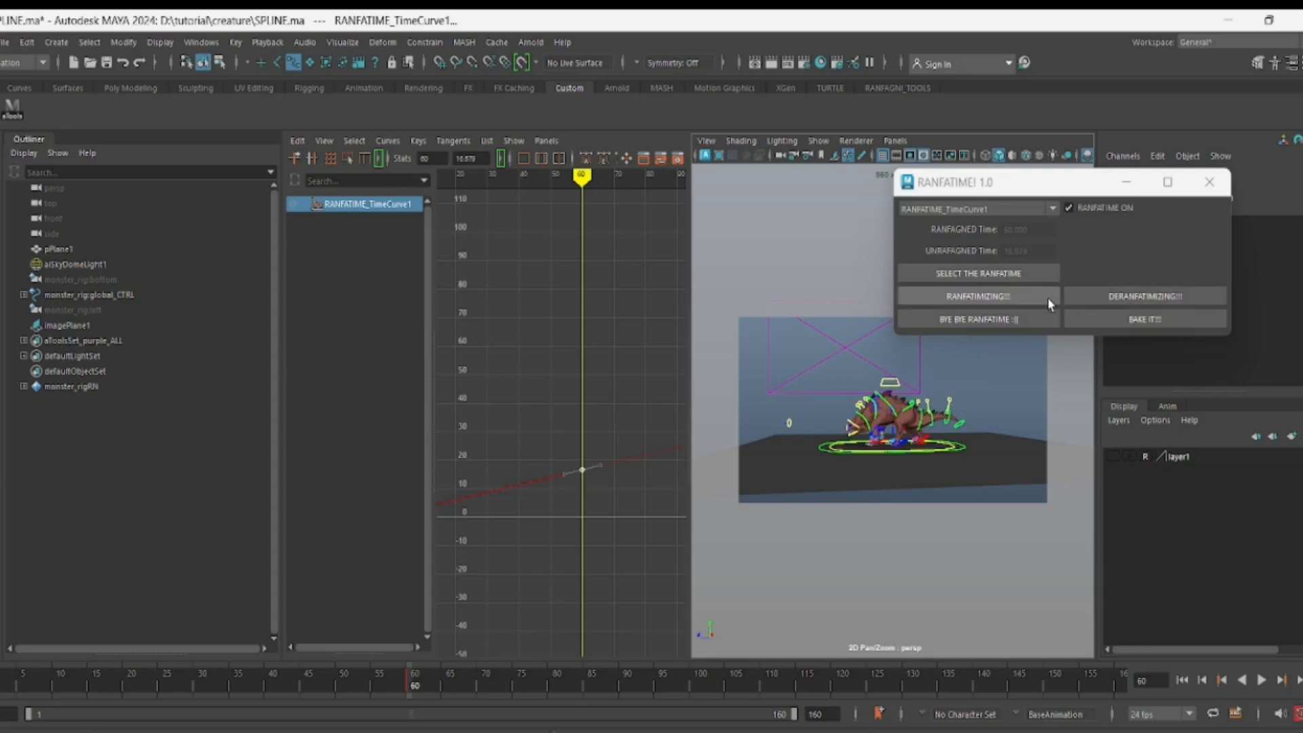
Select the whole creature rig, disconnect it from the time curve with DERANFATIMIZING, and clear the selection
{"action": "left_click_drag", "start_coordinate": [725, 336], "coordinate": [911, 467]}
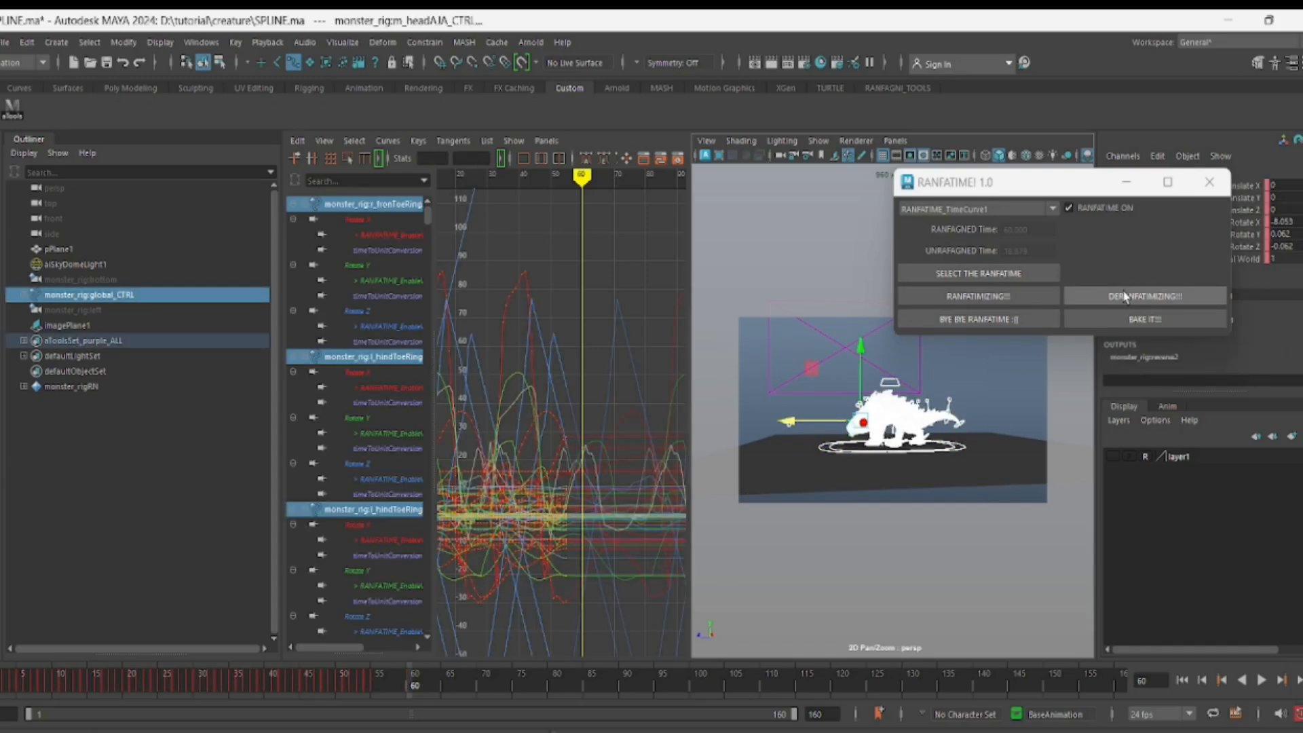
{"action": "left_click", "coordinate": [1101, 297]}
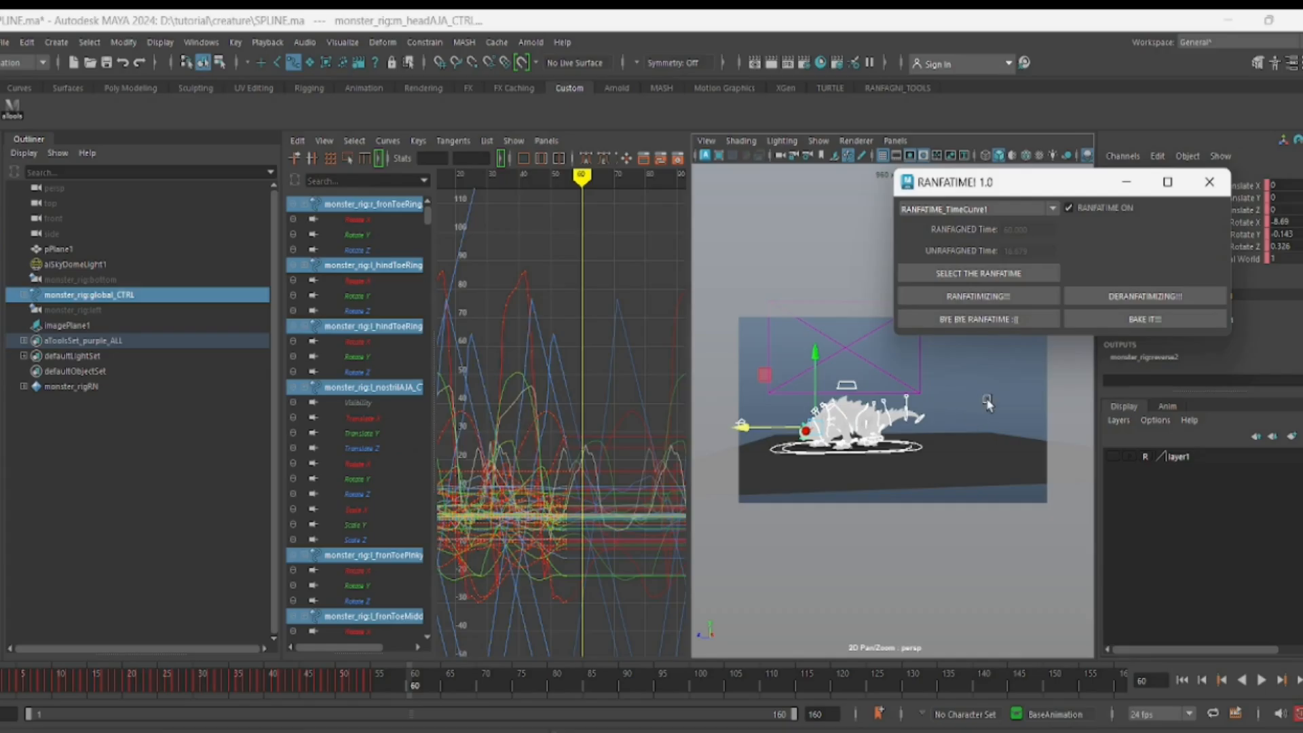
{"action": "left_click", "coordinate": [964, 419]}
Select RANFATIME_TimeCurve1, move its frame 60 key upward to test the disconnected rig, and undo the move
{"action": "left_click", "coordinate": [950, 209]}
{"action": "left_click", "coordinate": [957, 260]}
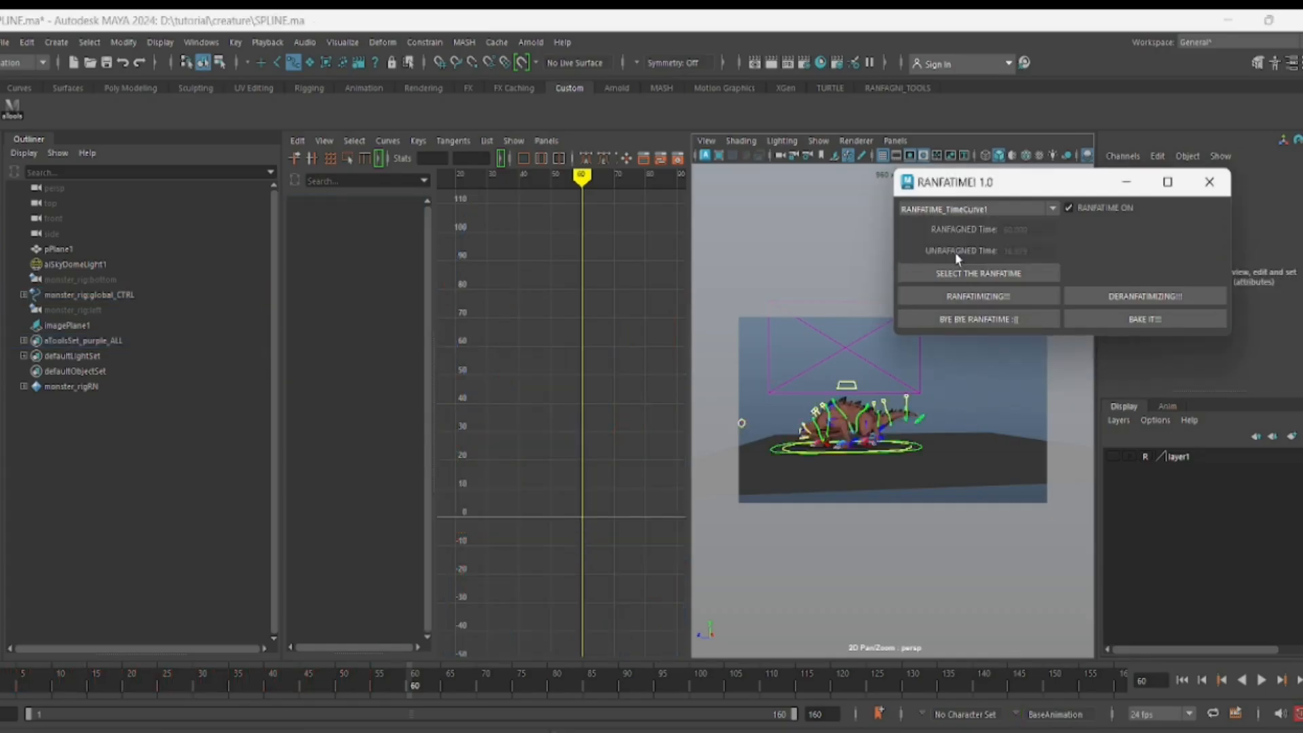
{"action": "left_click", "coordinate": [979, 273]}
{"action": "left_click_drag", "start_coordinate": [523, 399], "coordinate": [616, 508]}
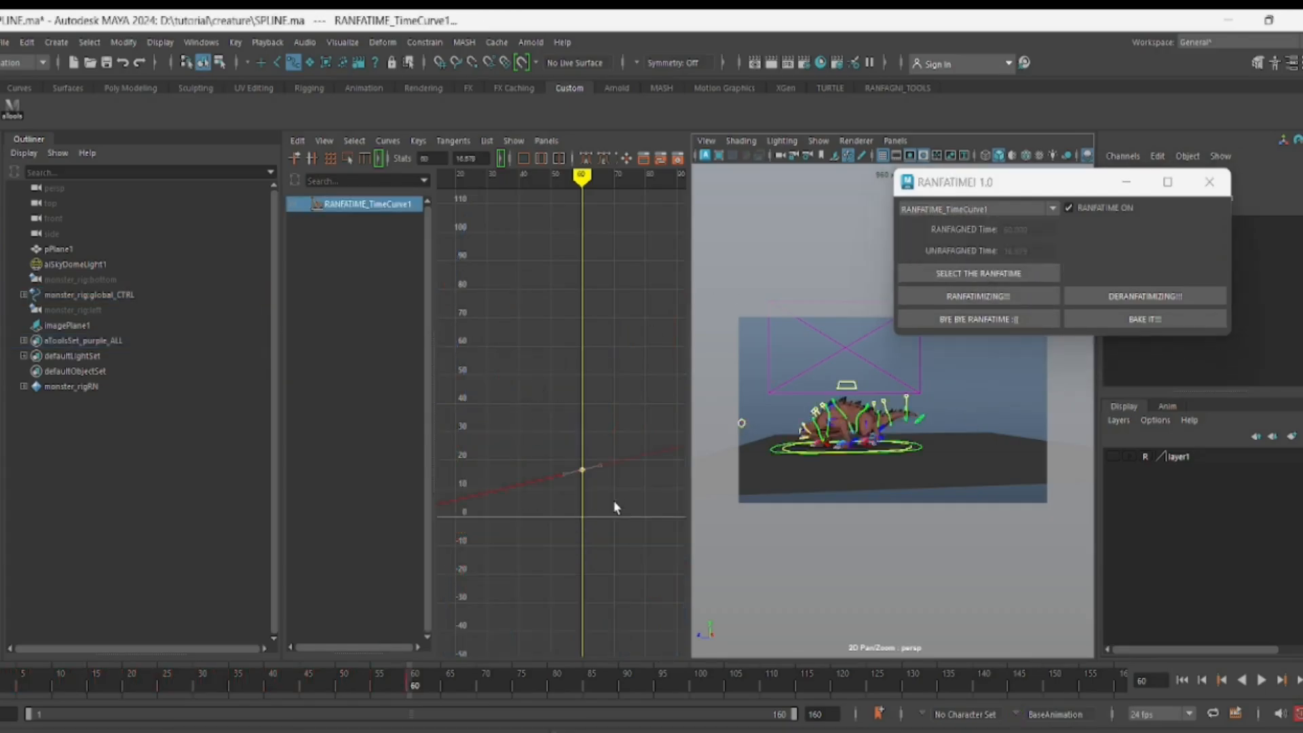
{"action": "mouse_move", "coordinate": [599, 512]}
{"action": "middle_mouse_down"}
{"action": "mouse_move", "coordinate": [611, 425]}
{"action": "mouse_move", "coordinate": [602, 512]}
{"action": "mouse_move", "coordinate": [606, 490]}
{"action": "middle_mouse_up"}
{"action": "key", "text": "ctrl+z"}
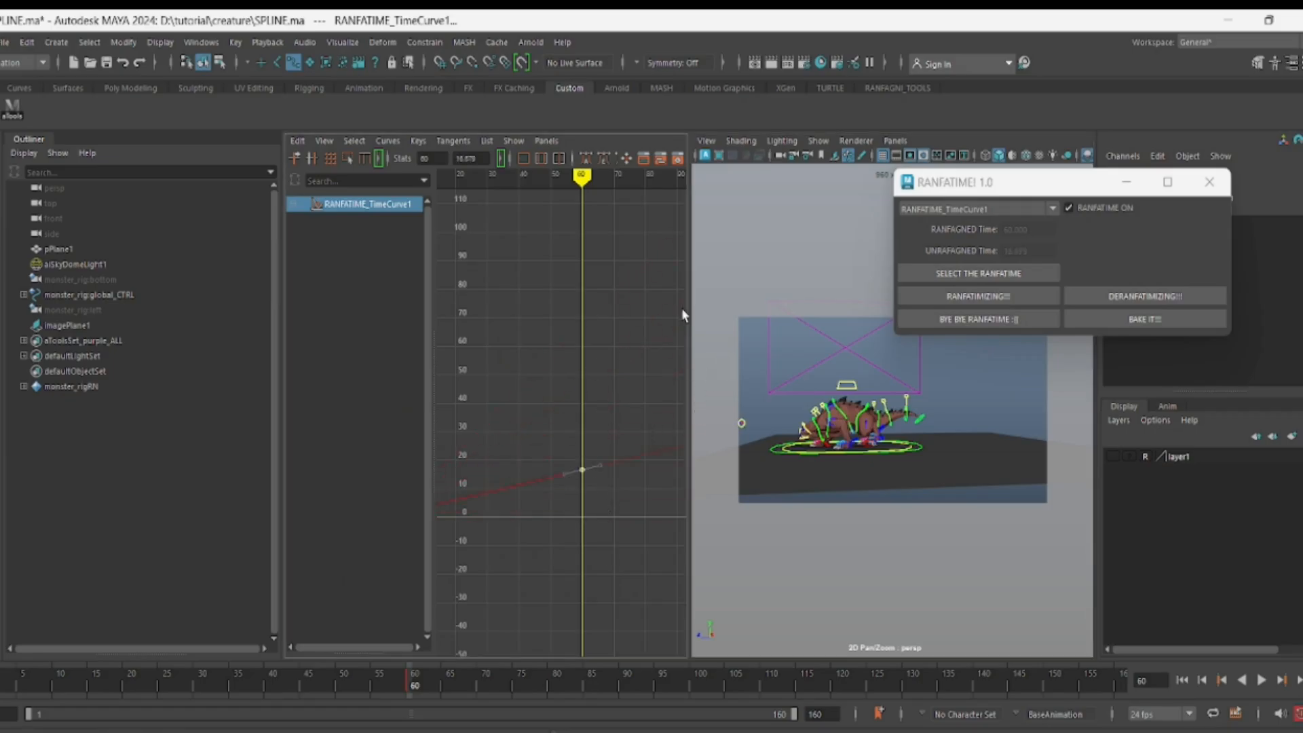
Select the whole rig, reconnect it to RANFATIME_TimeCurve1 with RANFATIMIZING, and scrub the retimed walk to frame 55
{"action": "left_click_drag", "start_coordinate": [1007, 365], "coordinate": [748, 507]}
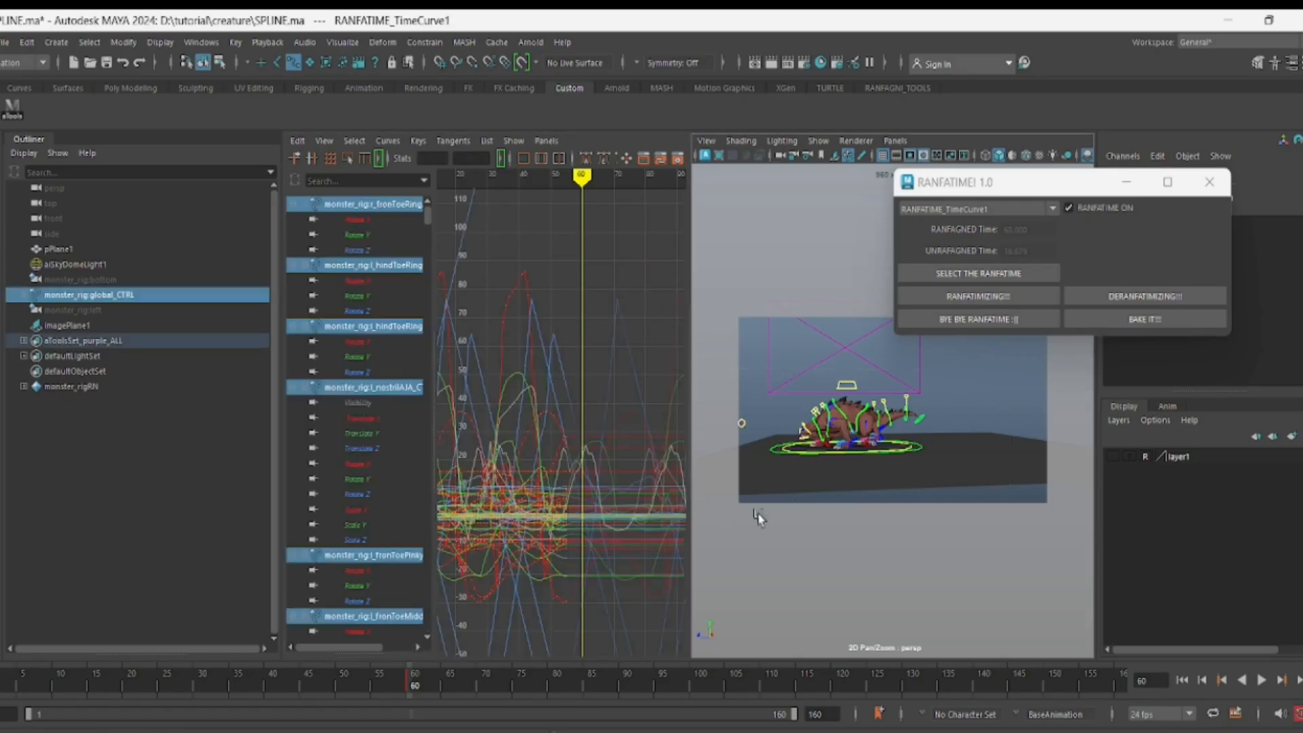
{"action": "left_click", "coordinate": [995, 296]}
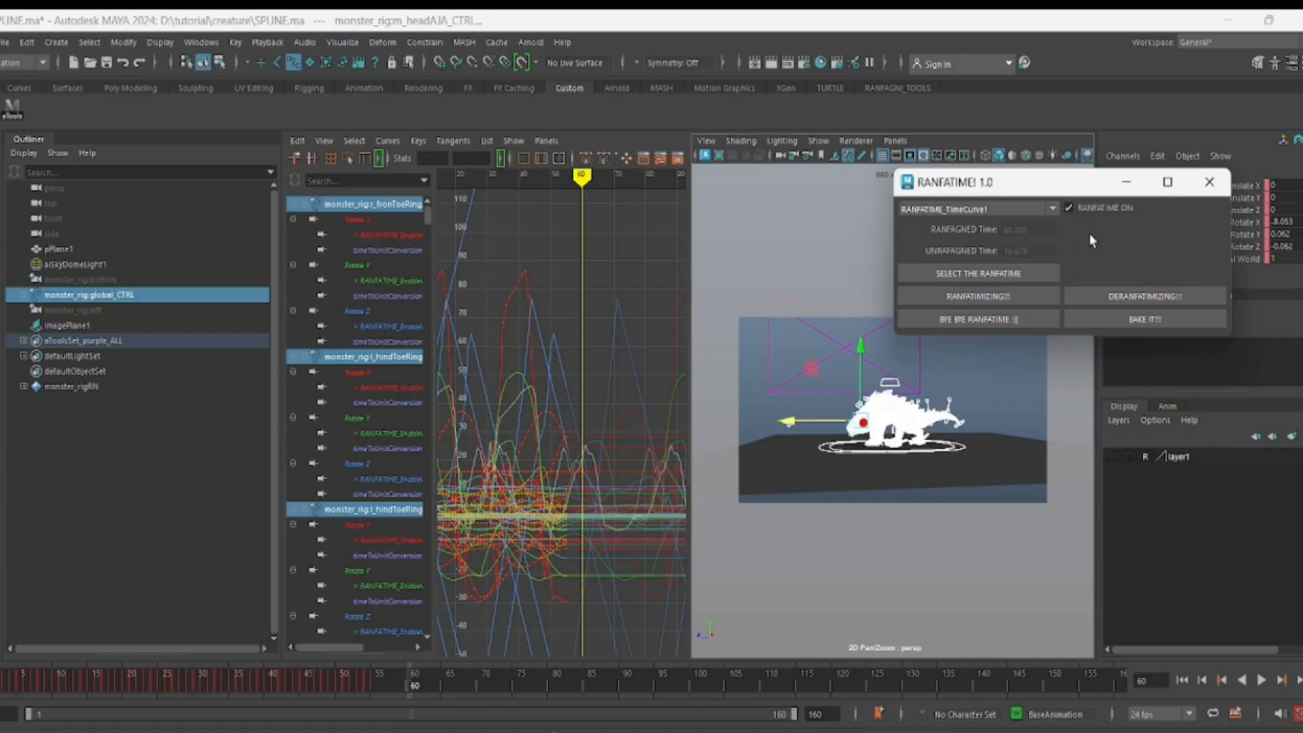
{"action": "mouse_move", "coordinate": [197, 682]}
{"action": "left_mouse_down"}
{"action": "mouse_move", "coordinate": [353, 689]}
{"action": "mouse_move", "coordinate": [143, 687]}
{"action": "mouse_move", "coordinate": [386, 691]}
{"action": "mouse_move", "coordinate": [371, 691]}
{"action": "left_mouse_up"}
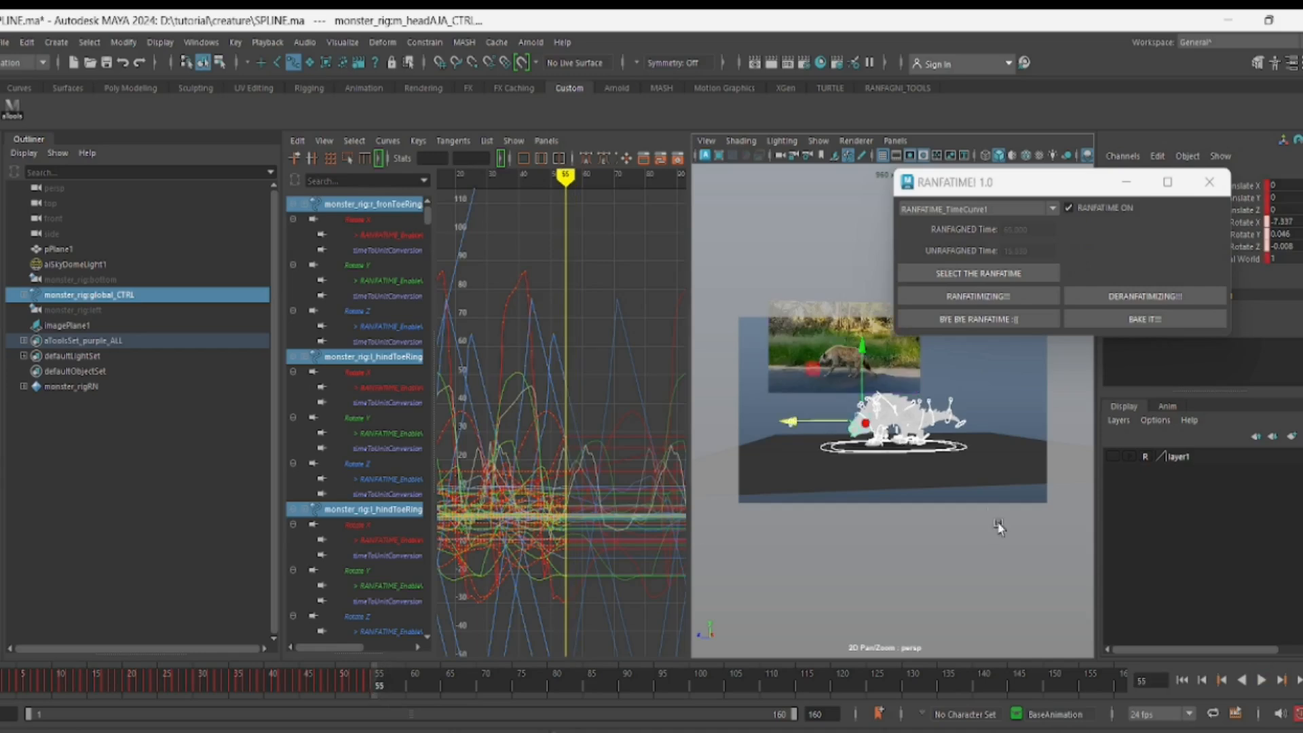
Select the hind leg control monster_rig:r_legHind_CTRL and isolate its RANFATIME-linked Translate Y curve
{"action": "scroll", "coordinate": [991, 505], "scroll_direction": "up", "scroll_amount": 4}
{"action": "scroll", "coordinate": [990, 498], "scroll_direction": "up", "scroll_amount": 2}
{"action": "left_click", "coordinate": [989, 499]}
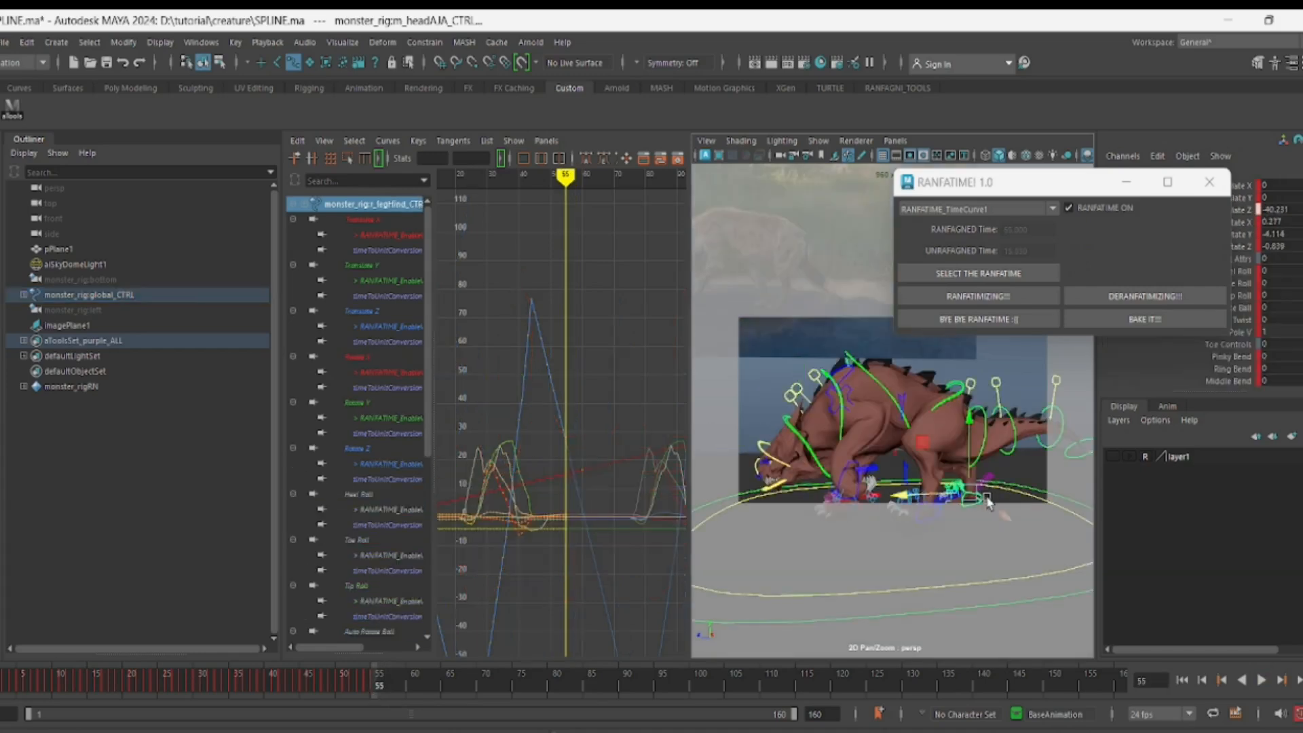
{"action": "left_click", "coordinate": [404, 266]}
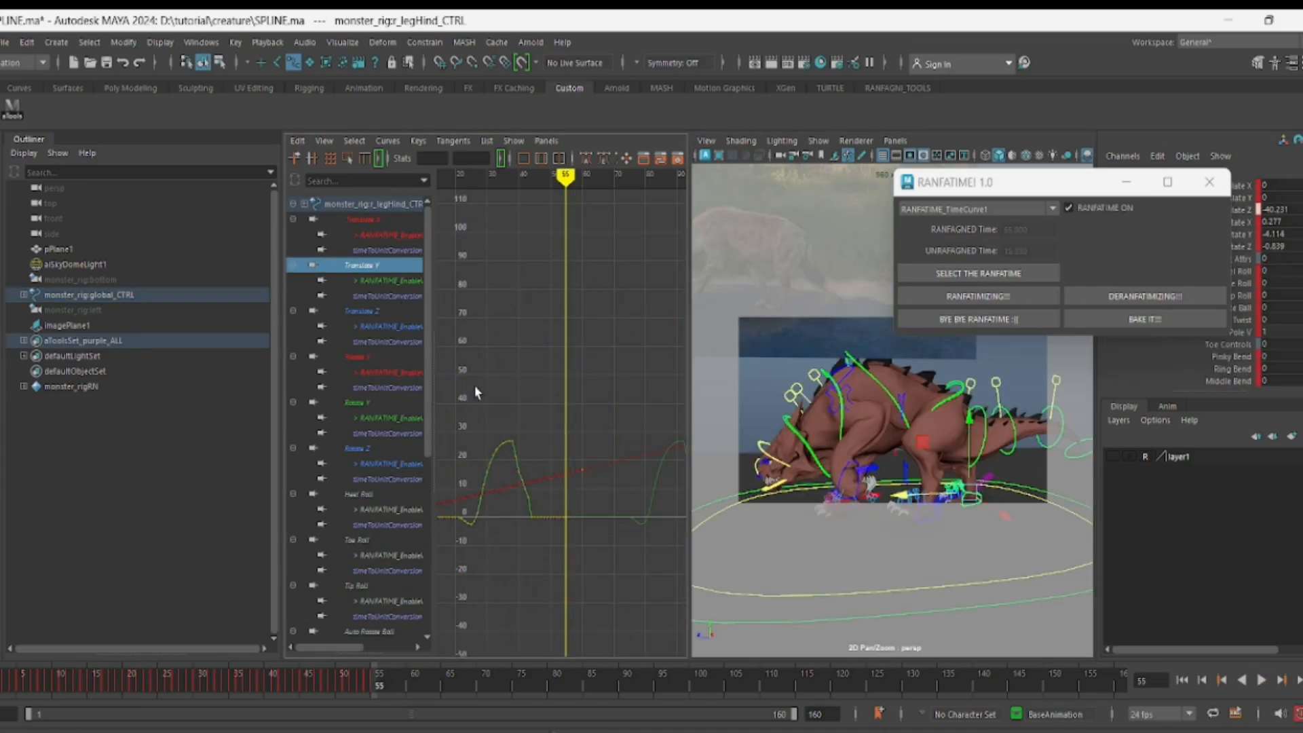
{"action": "left_click", "coordinate": [411, 286]}
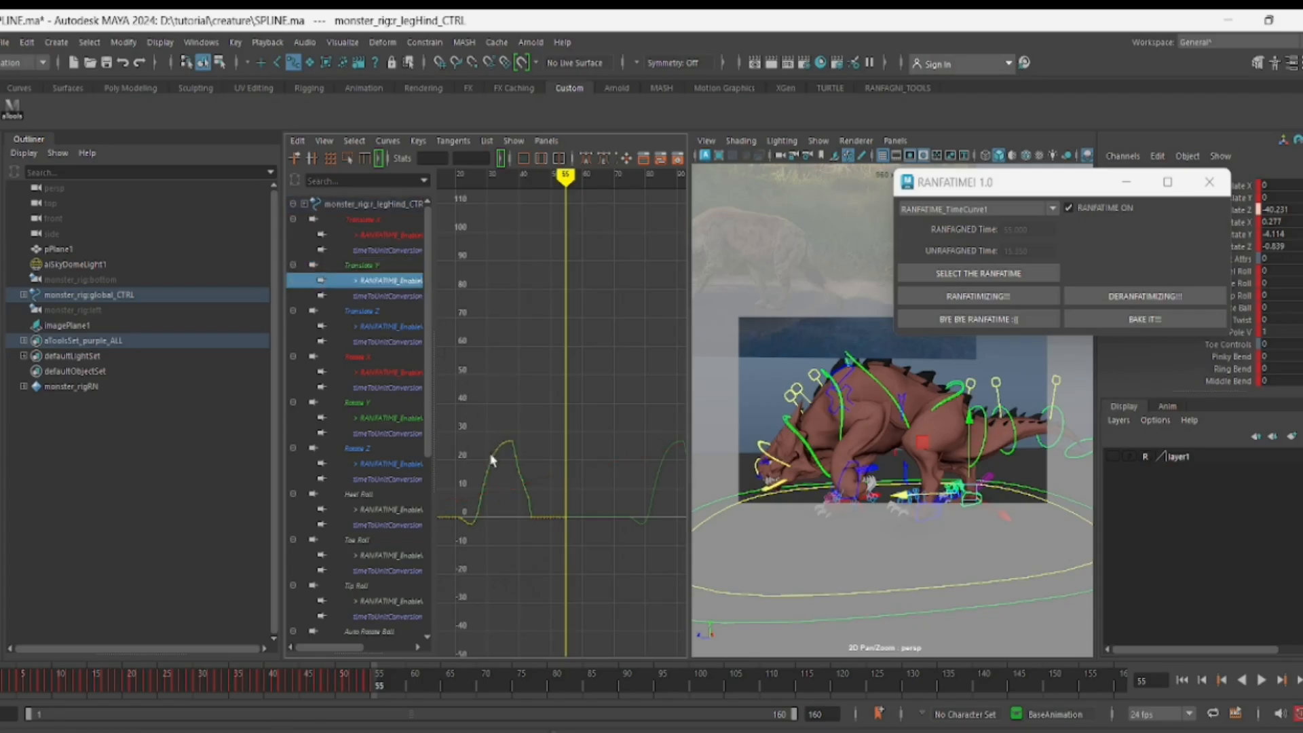
At frame 41, turn off RANFATIME ON, smooth the falling Translate Y keys of the right hind leg, and scrub back to frame 2
{"action": "left_click_drag", "start_coordinate": [305, 676], "coordinate": [276, 676]}
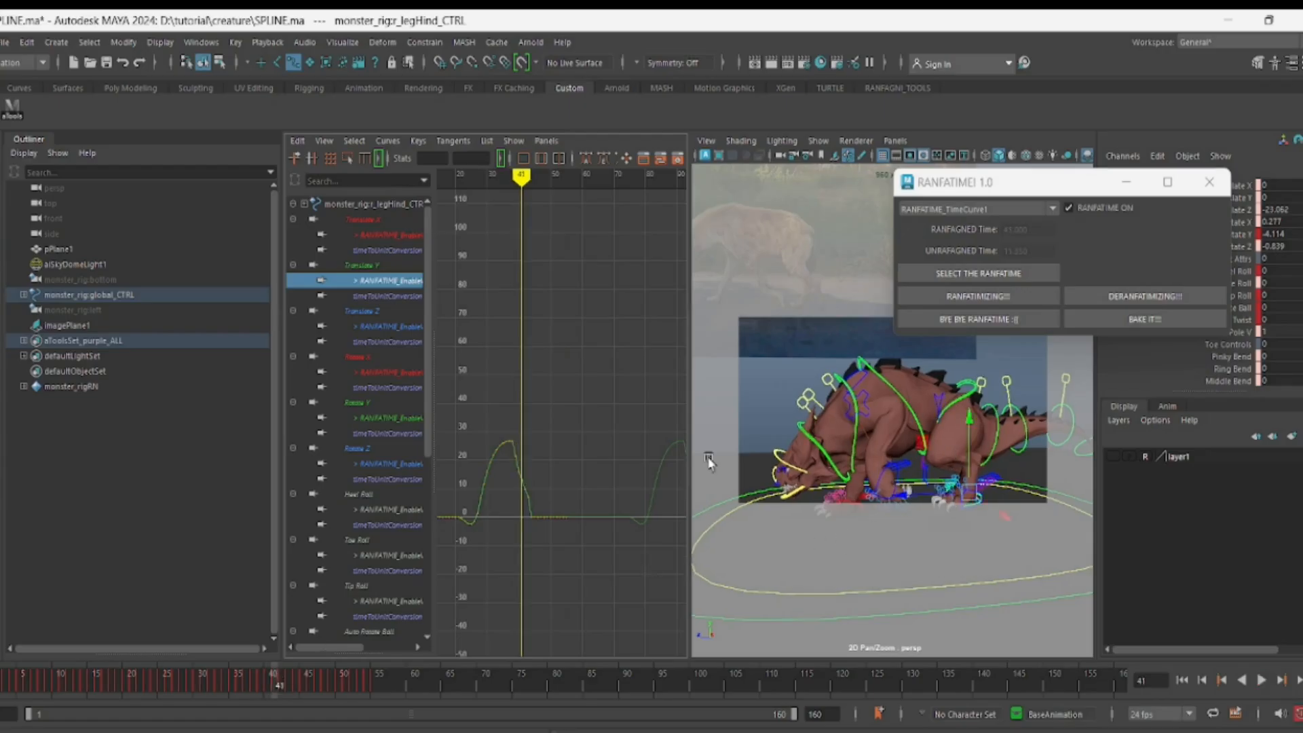
{"action": "left_click", "coordinate": [1095, 206]}
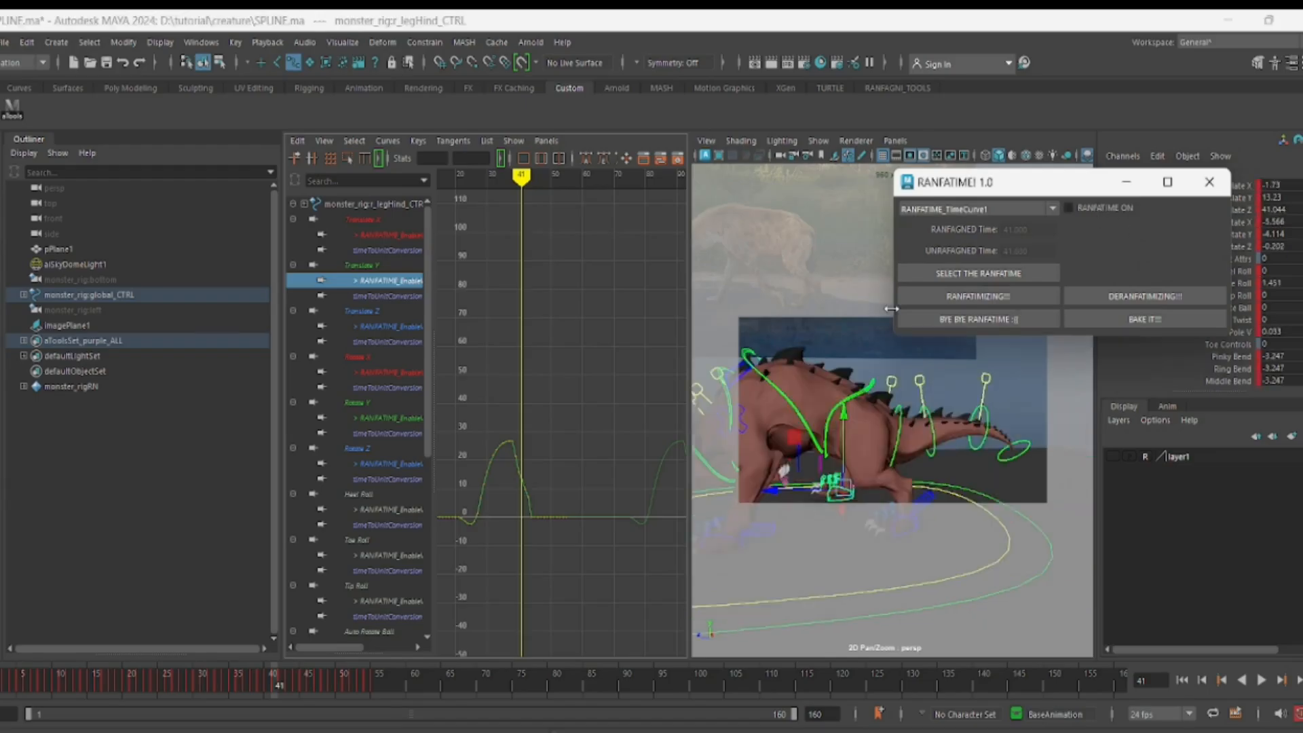
{"action": "left_click", "coordinate": [514, 442]}
{"action": "key", "text": "f"}
{"action": "left_click_drag", "start_coordinate": [512, 300], "coordinate": [646, 474]}
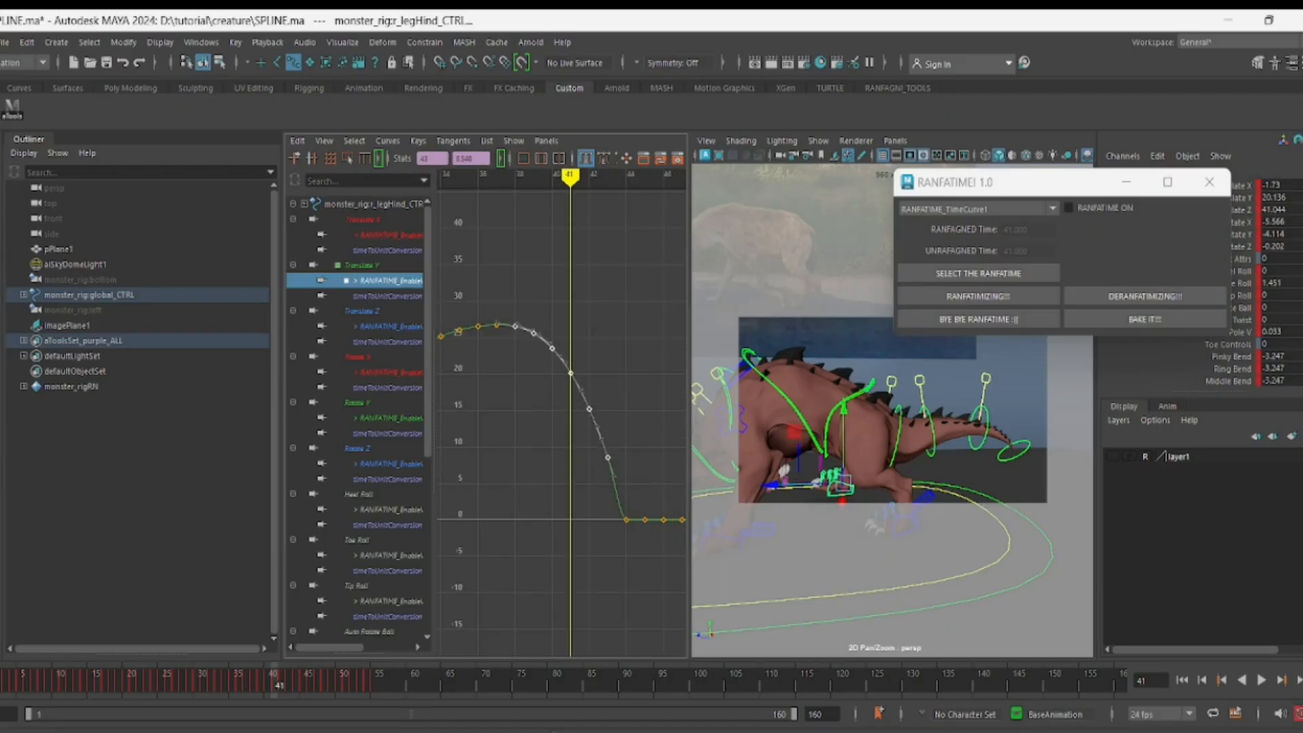
{"action": "left_click_drag", "start_coordinate": [276, 690], "coordinate": [1, 592]}
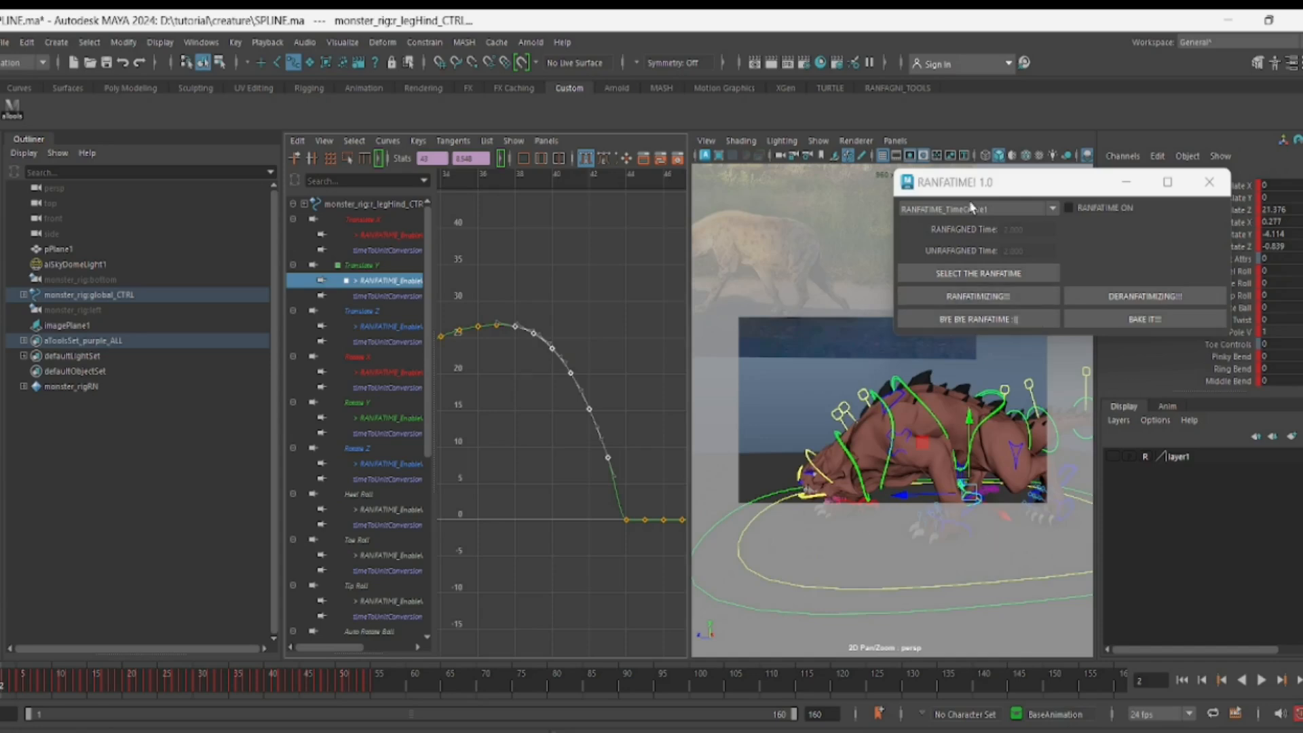
Remove the time curve with BYE BYE RANFATIME and set the playback range to end at frame 55
{"action": "left_click", "coordinate": [1012, 318]}
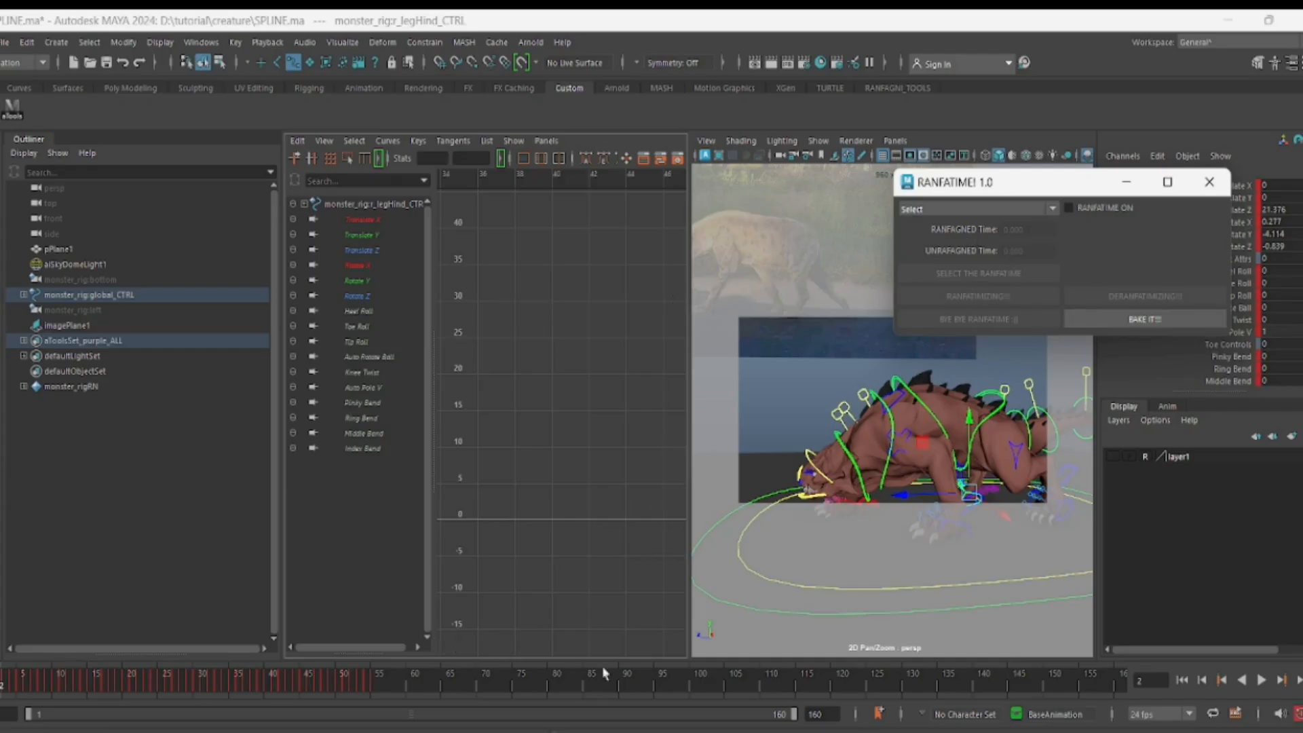
{"action": "left_click", "coordinate": [819, 713]}
{"action": "type", "text": "55"}
{"action": "key", "text": "Return"}
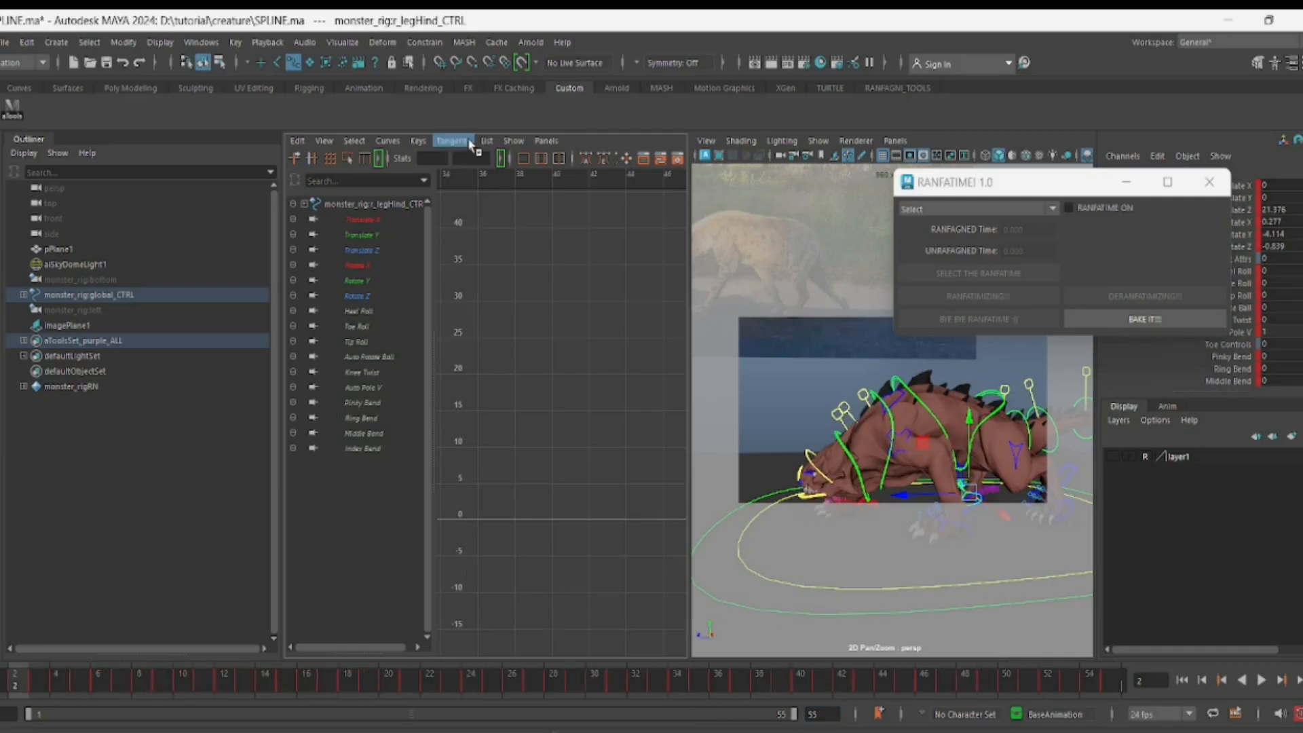
Open RANFASPACE, select monster_rig:m_spineAJA_IKDriver_CTRL, go to frame 1, and convert the control with RANFASPACE
{"action": "left_click", "coordinate": [913, 88]}
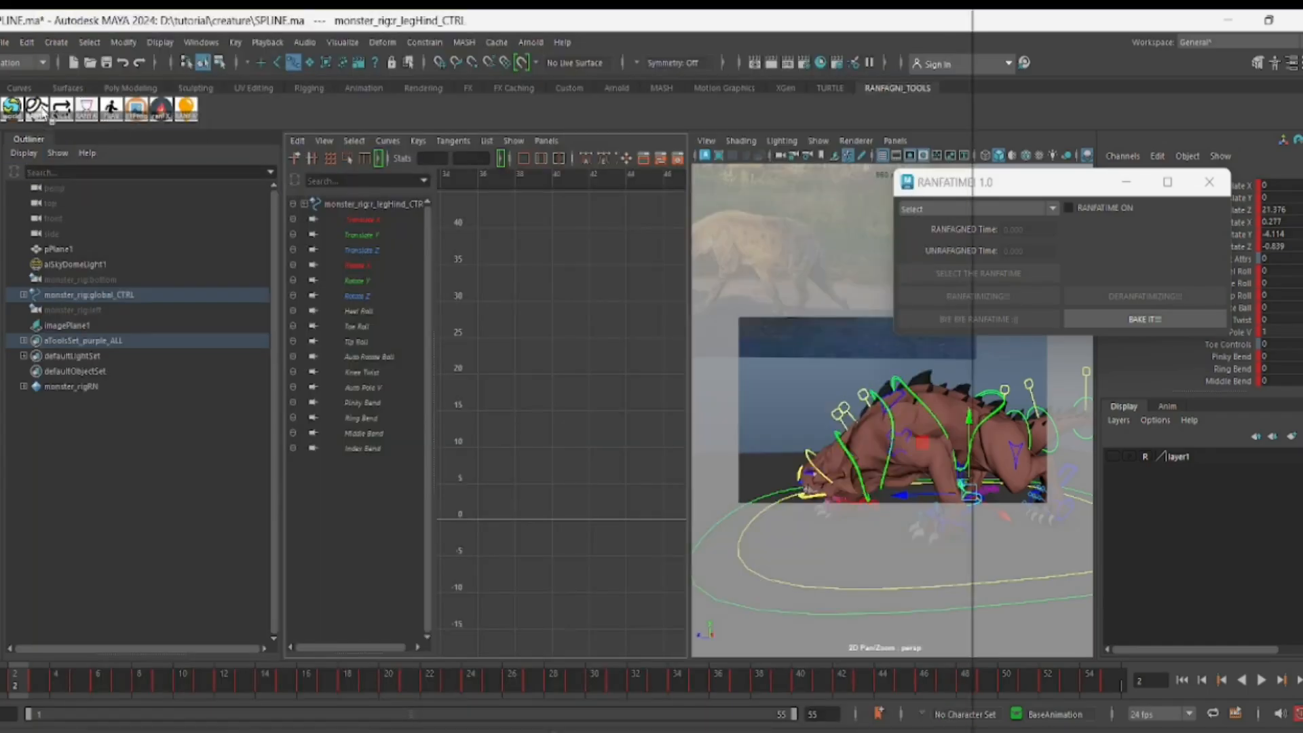
{"action": "left_click", "coordinate": [38, 109]}
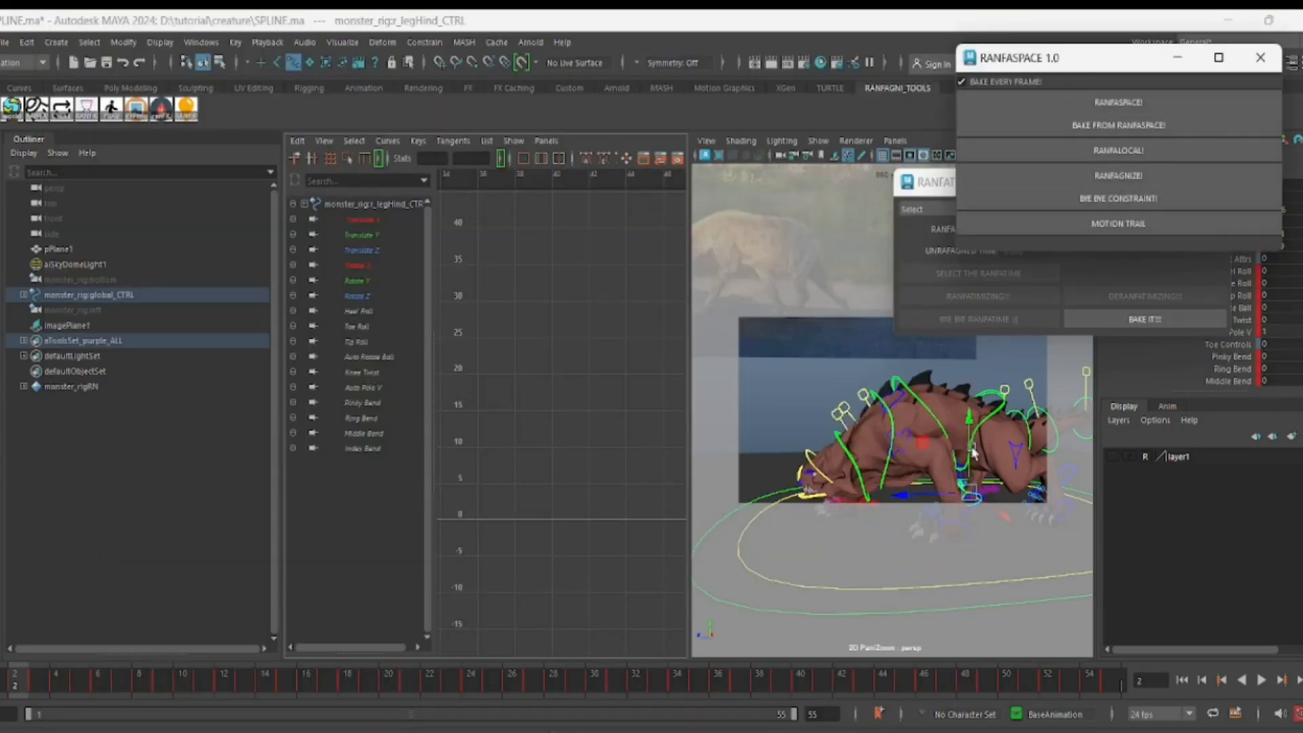
{"action": "right_click_drag", "start_coordinate": [992, 462], "coordinate": [944, 463], "text": "alt"}
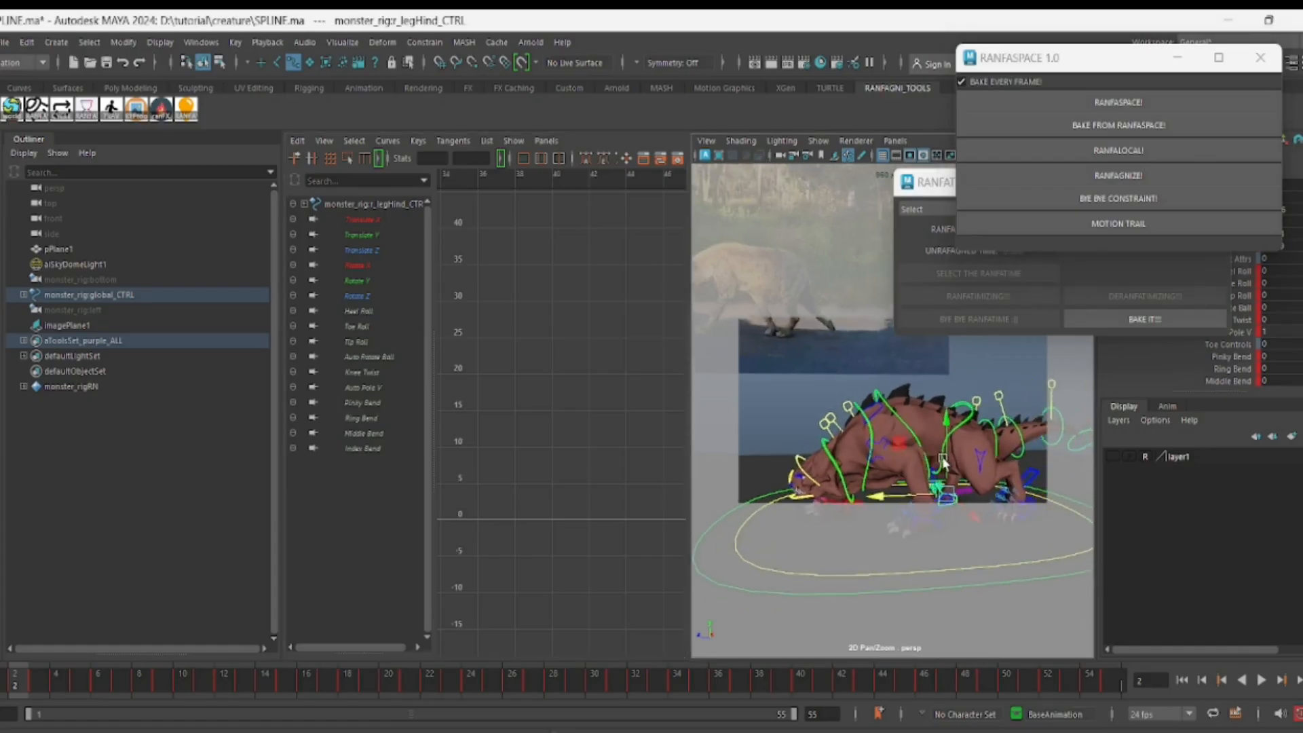
{"action": "left_click", "coordinate": [961, 407]}
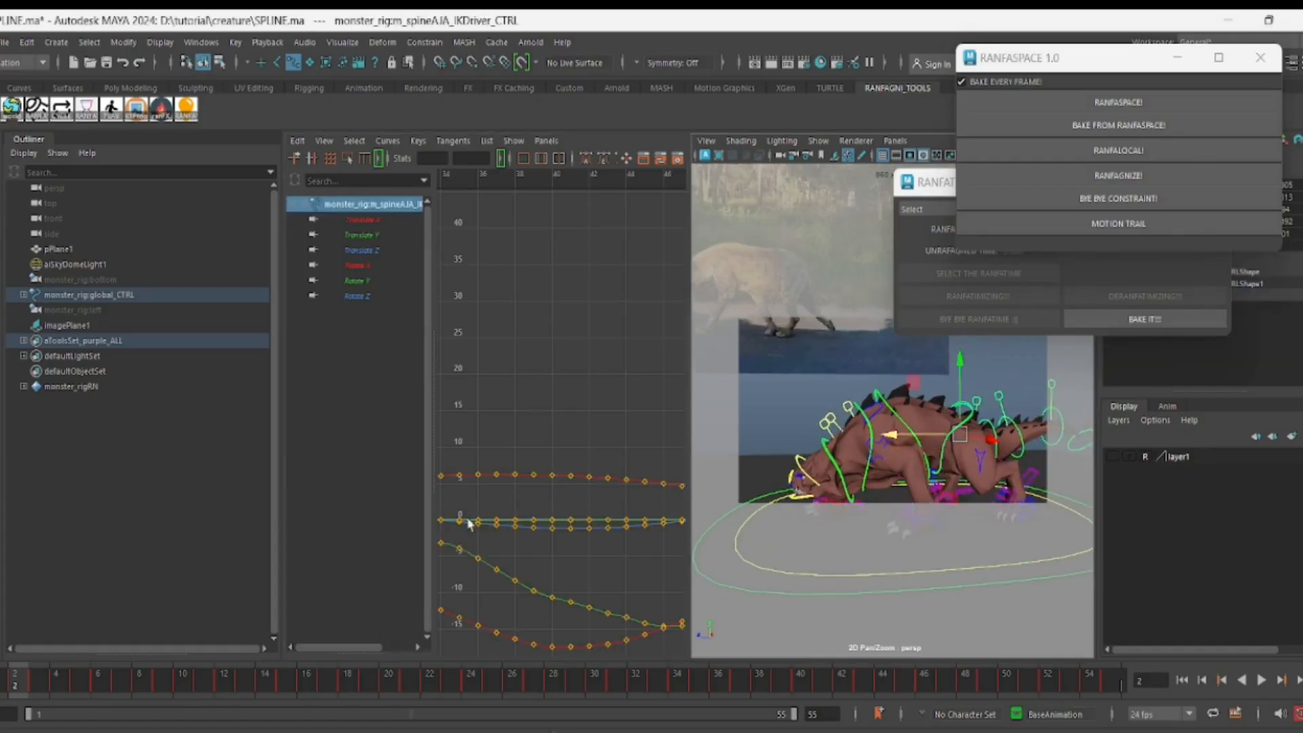
{"action": "left_click", "coordinate": [8, 687]}
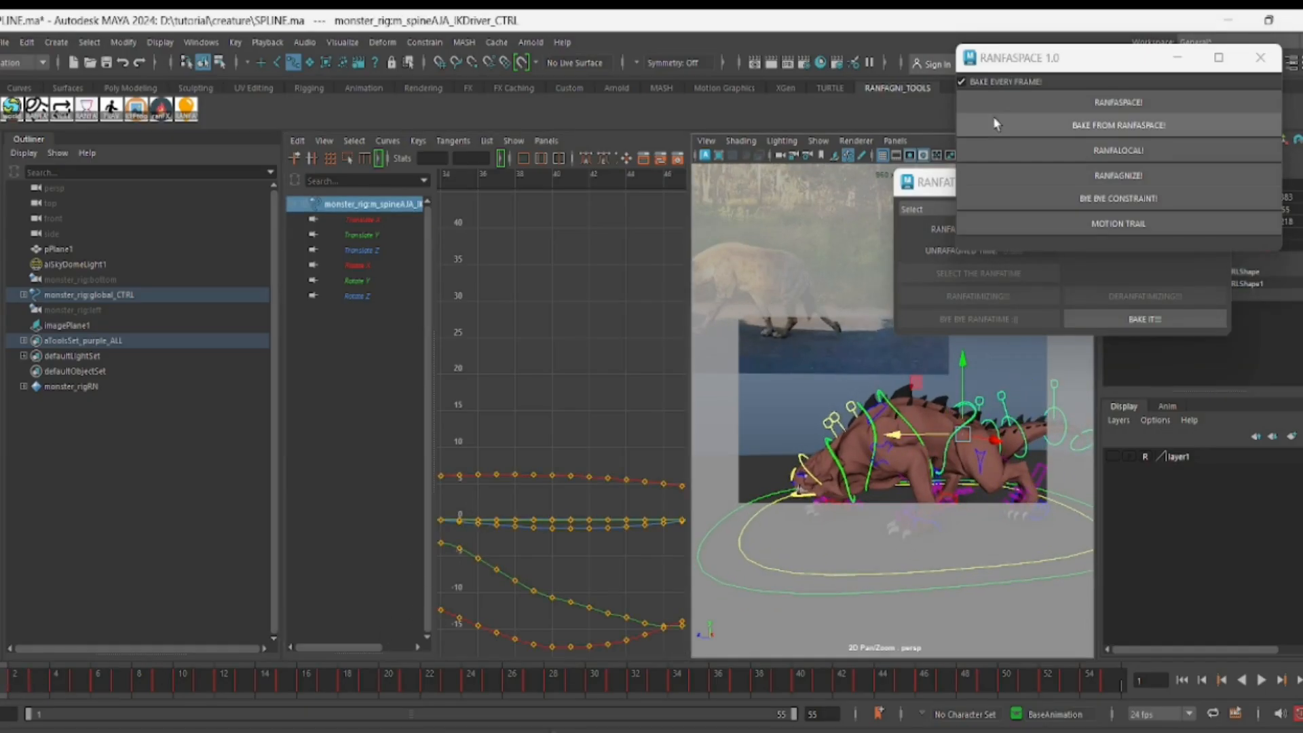
{"action": "left_click", "coordinate": [1100, 103]}
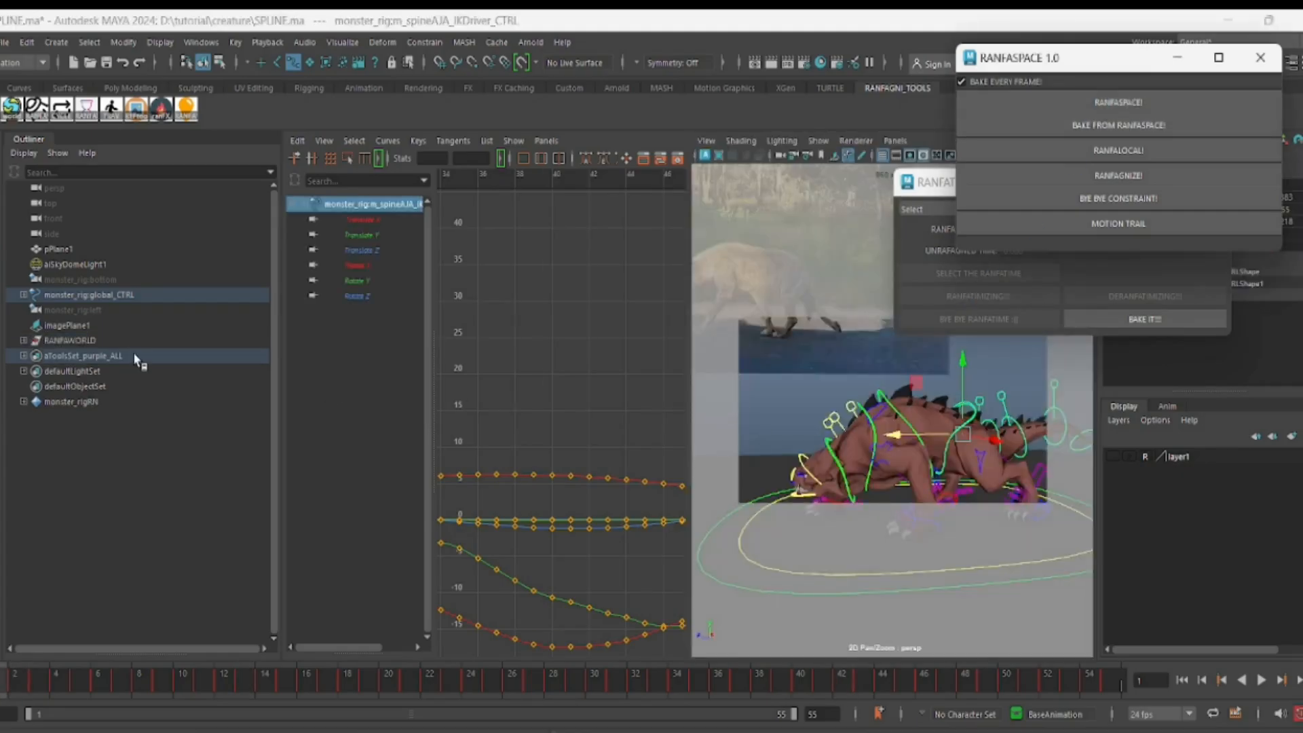
Parent-constrain monster_rig:m_spineAJA_IKDriver_CTRL to its RANFASPACE locator inside the RANFAWORLD group
{"action": "left_click", "coordinate": [23, 341]}
{"action": "left_click", "coordinate": [65, 357]}
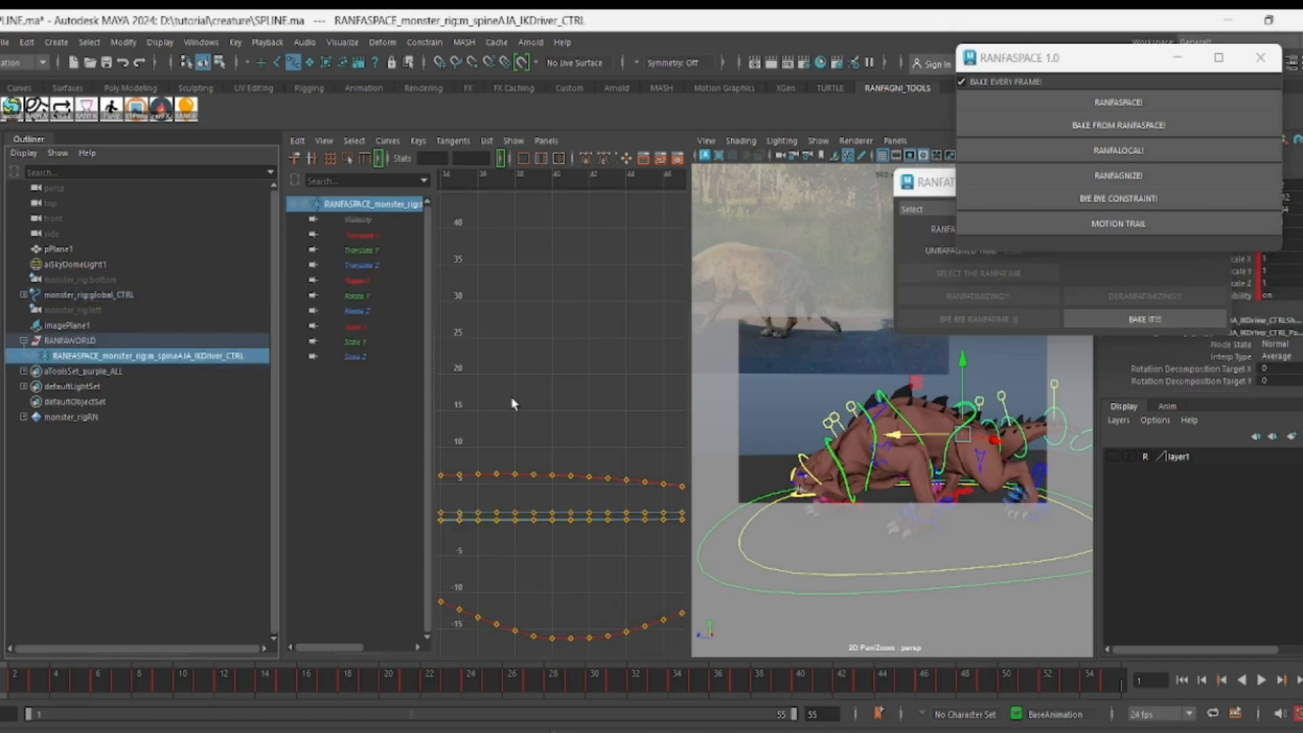
{"action": "key", "text": "q"}
{"action": "left_click", "coordinate": [959, 412], "text": "shift"}
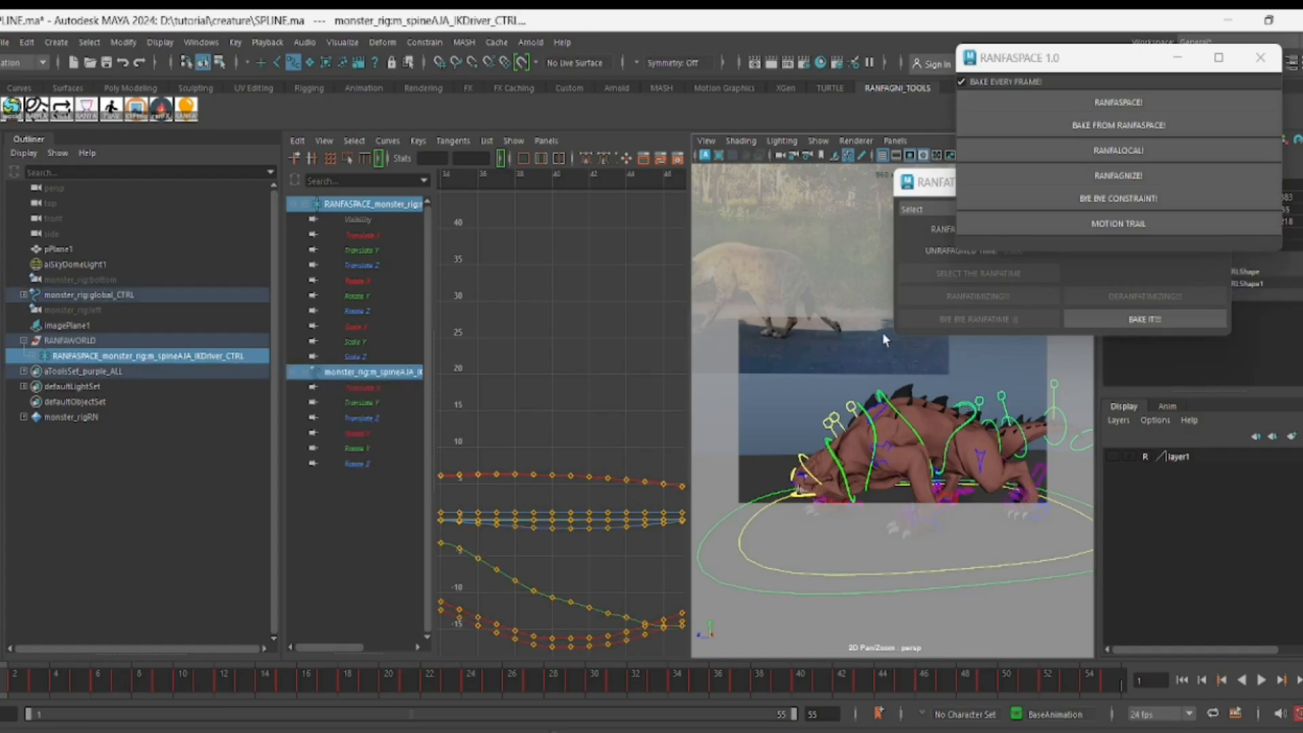
{"action": "left_click", "coordinate": [425, 42]}
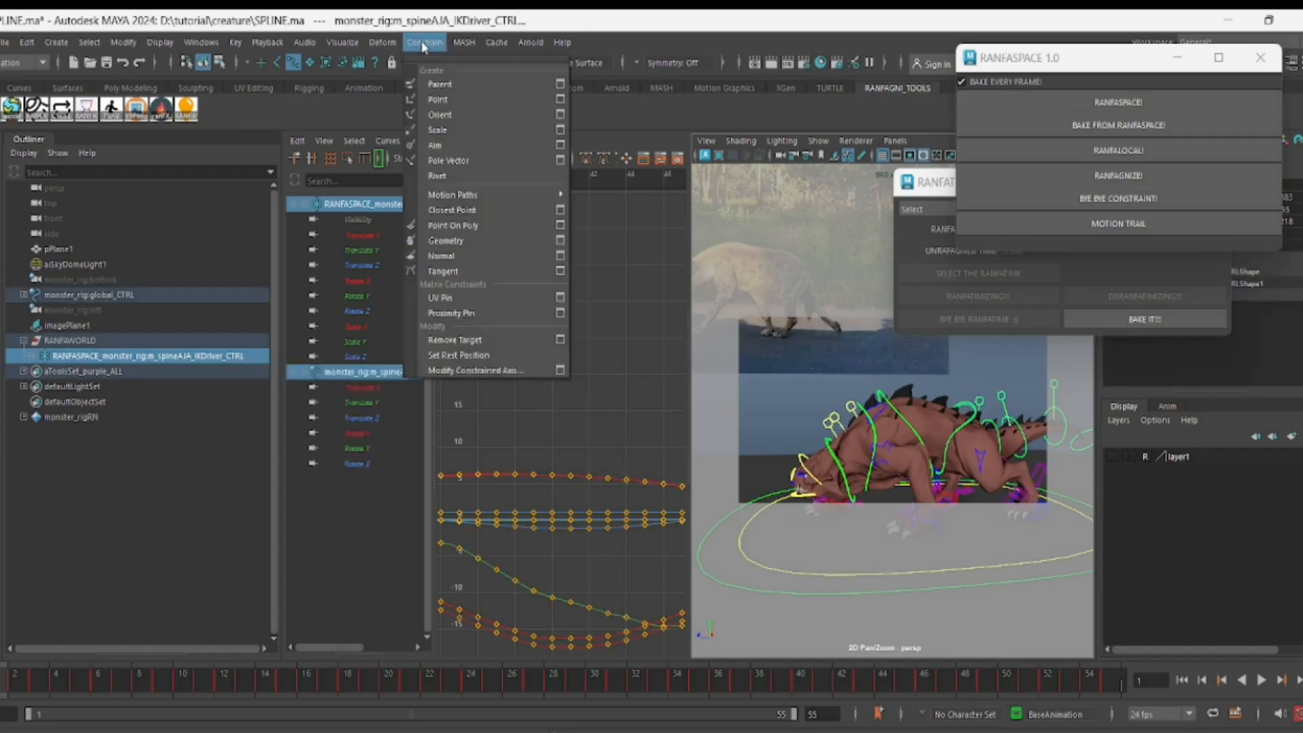
{"action": "left_click", "coordinate": [441, 84]}
Try moving the RANFASPACE spine locator freely in the viewport and undo the move
{"action": "left_click", "coordinate": [217, 357]}
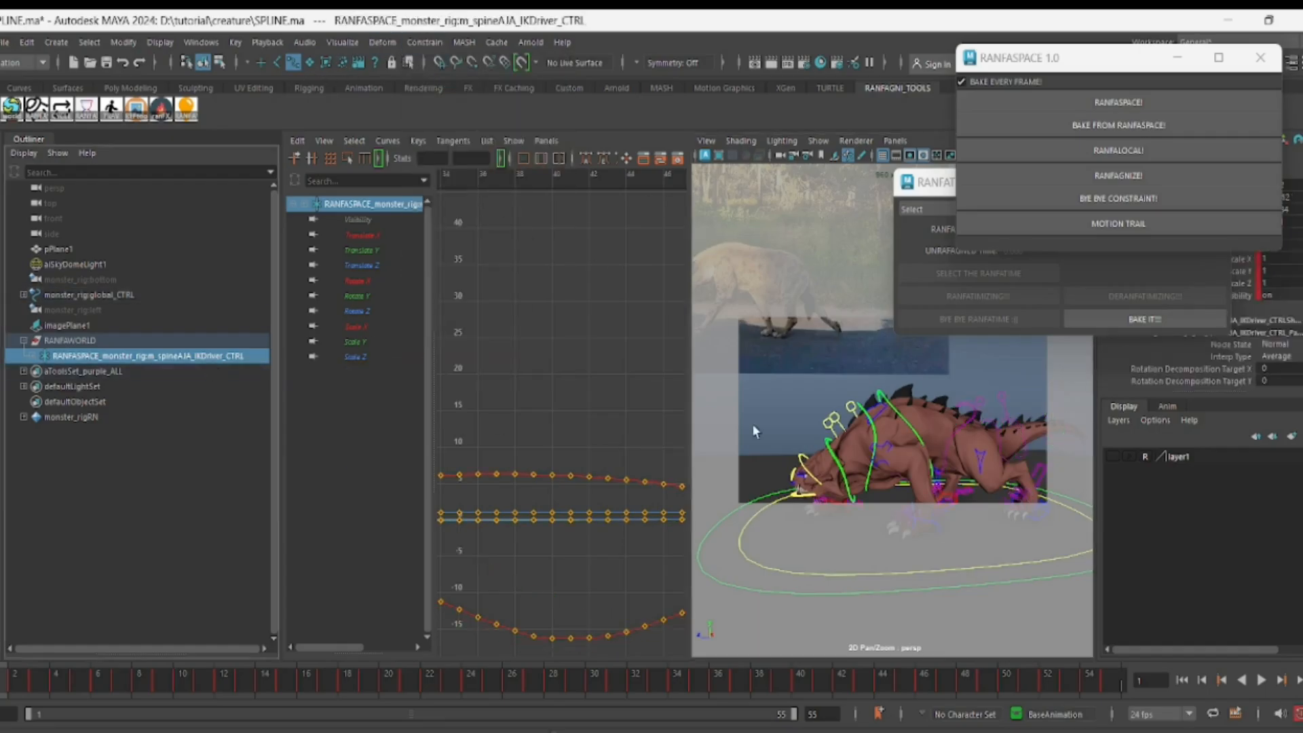
{"action": "key", "text": "w"}
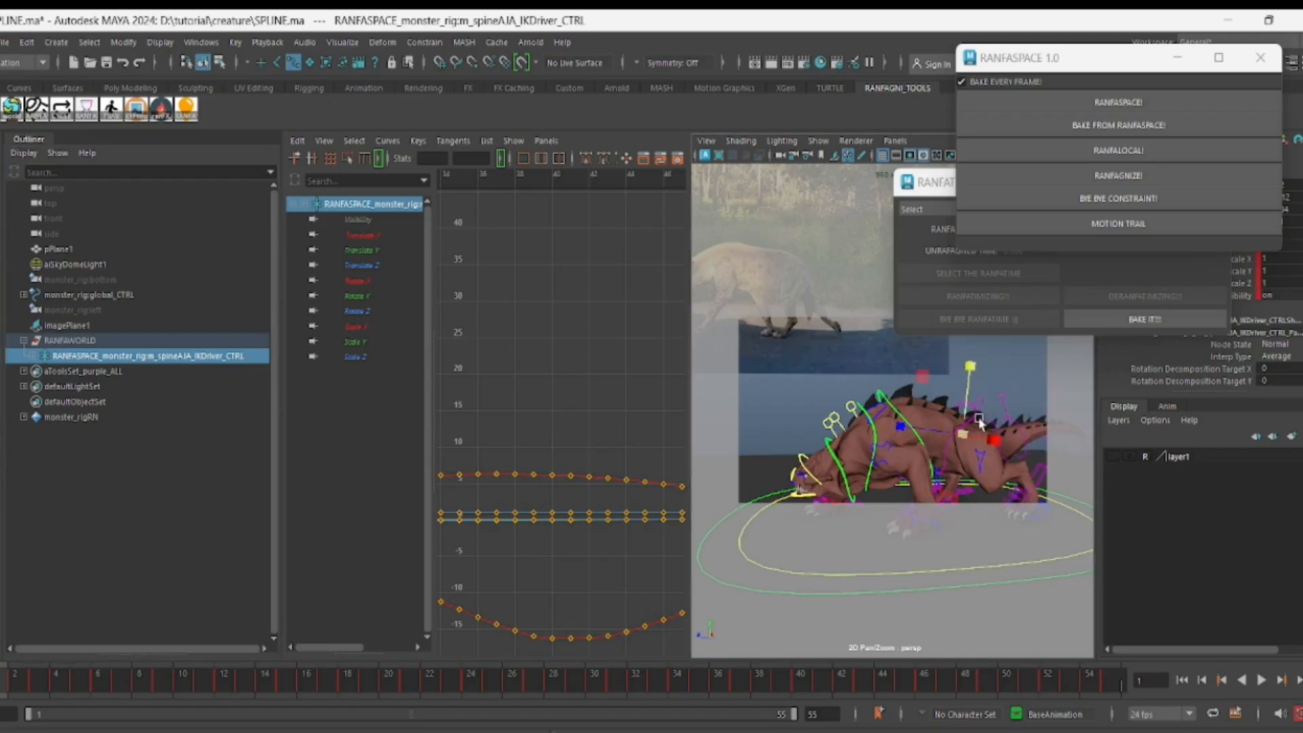
{"action": "left_click_drag", "start_coordinate": [963, 434], "coordinate": [992, 450]}
{"action": "key", "text": "ctrl+z"}
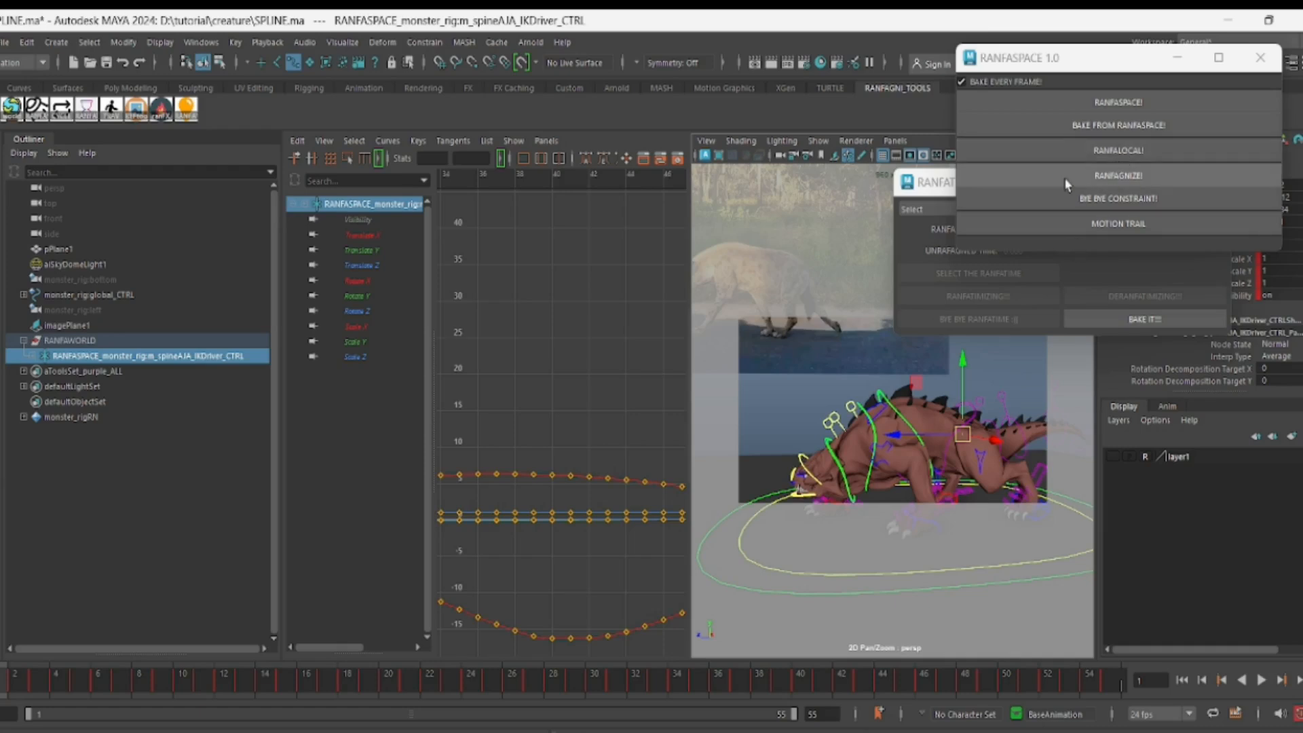
Review the RANFASPACE spine locator's path during playback with a temporary motion trail, and delete the trail
{"action": "left_click", "coordinate": [1113, 180]}
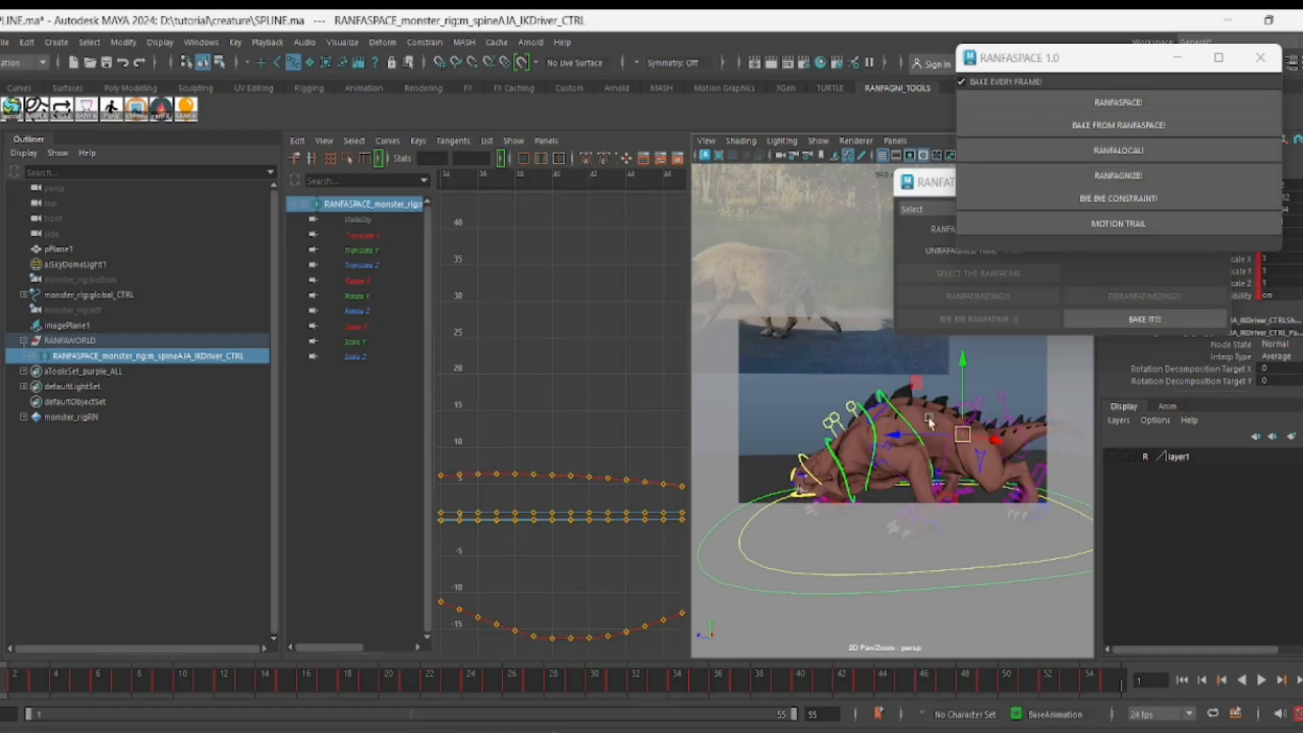
{"action": "left_click", "coordinate": [1132, 232]}
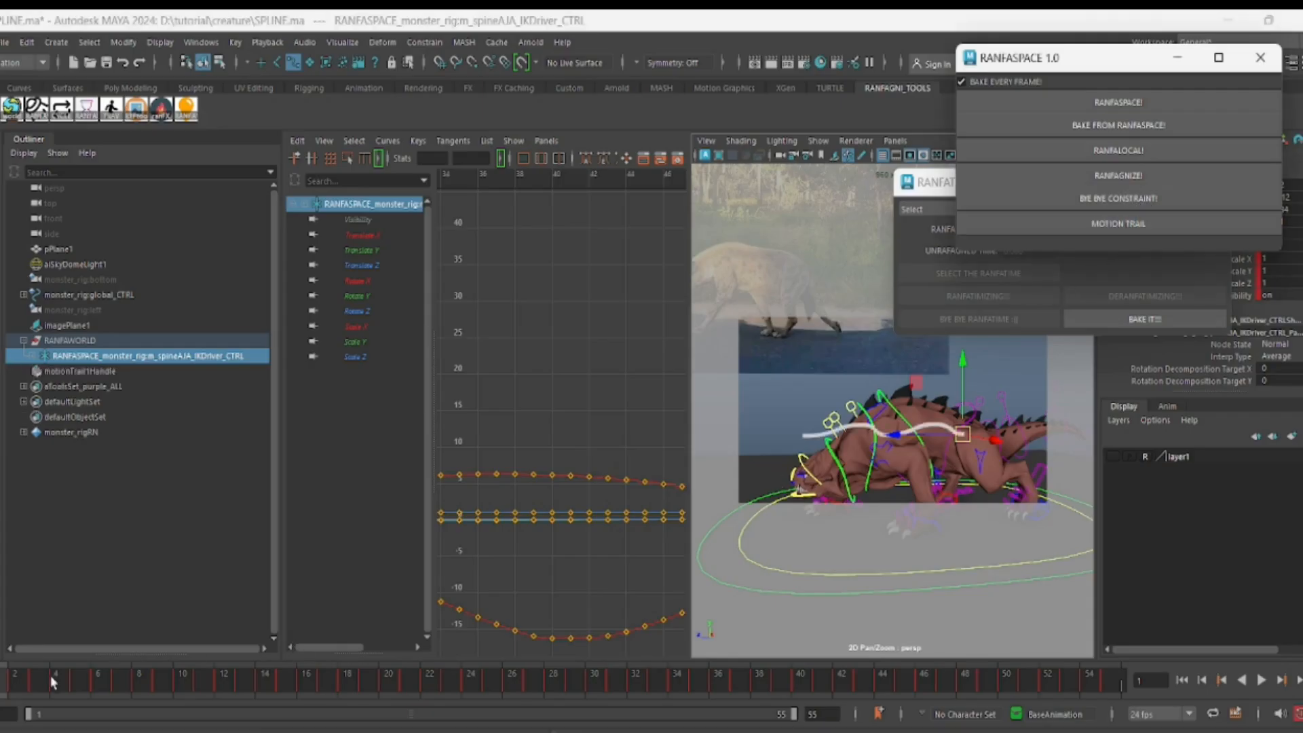
{"action": "key", "text": "alt+v"}
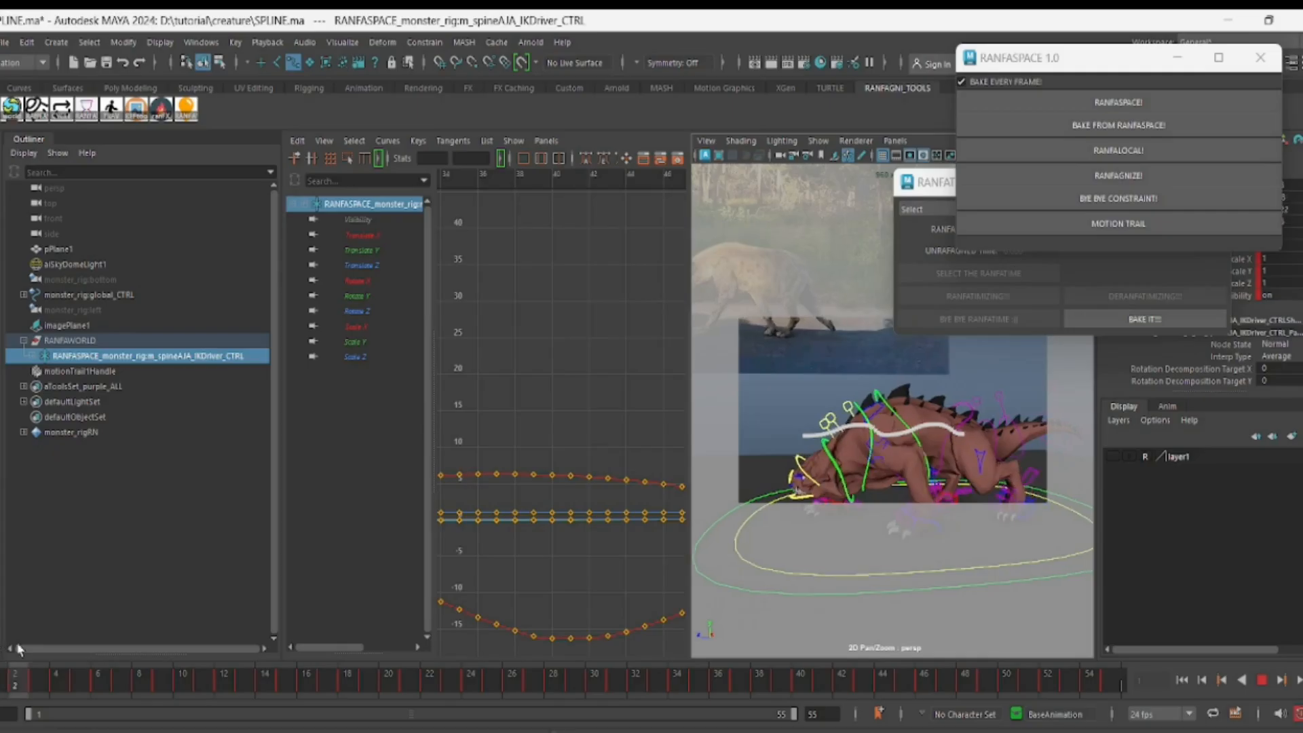
{"action": "key", "text": "alt+v"}
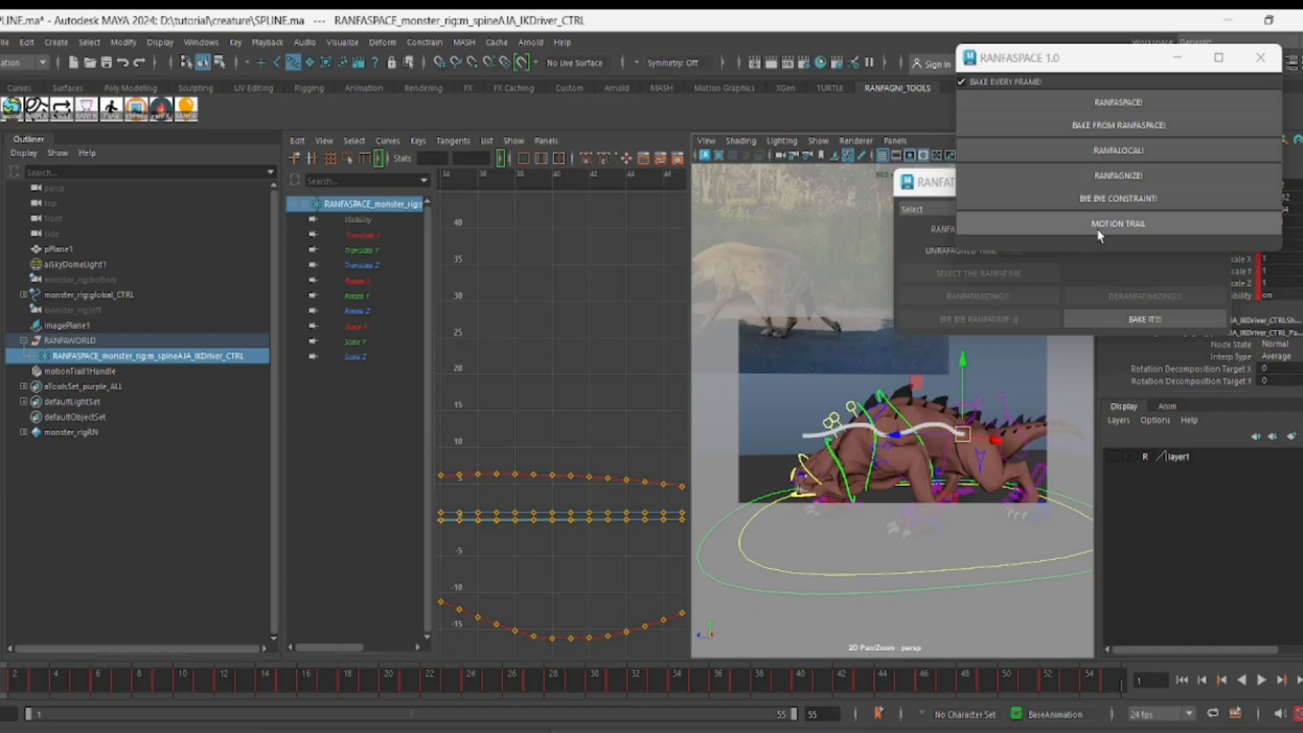
{"action": "left_click", "coordinate": [77, 371]}
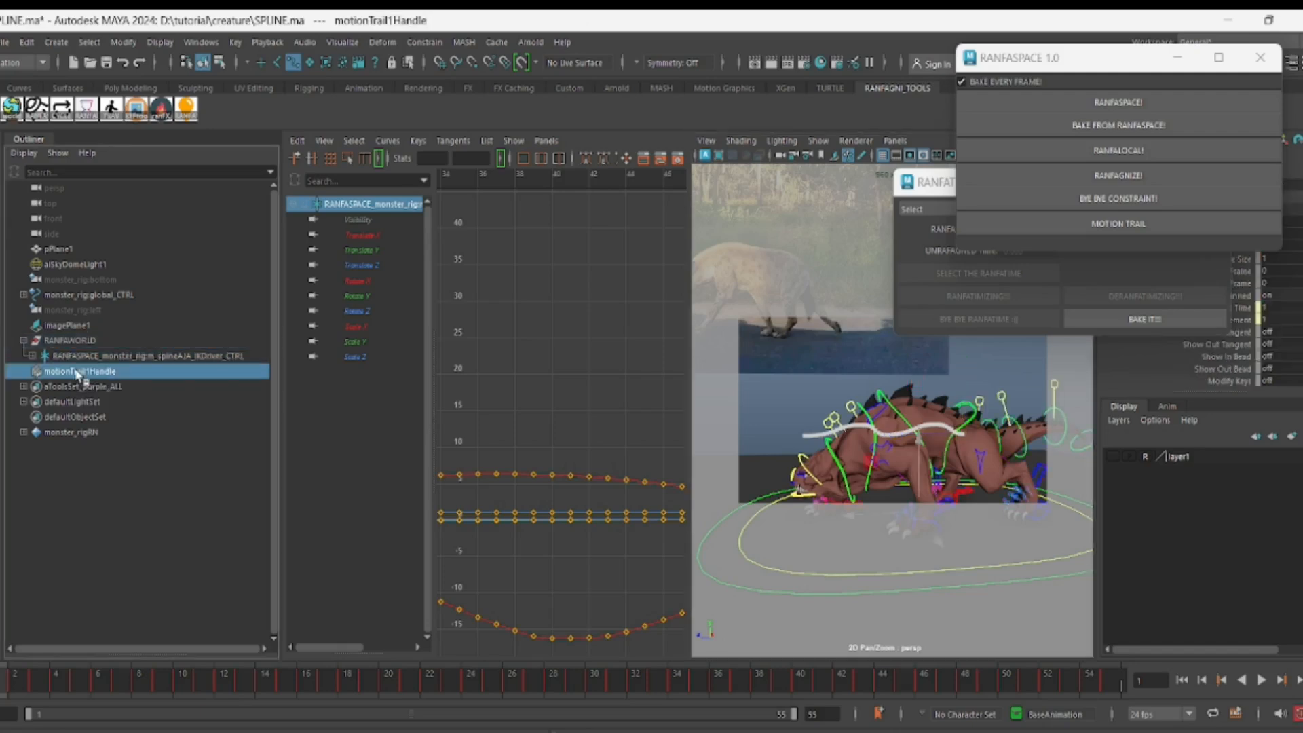
{"action": "key", "text": "Delete"}
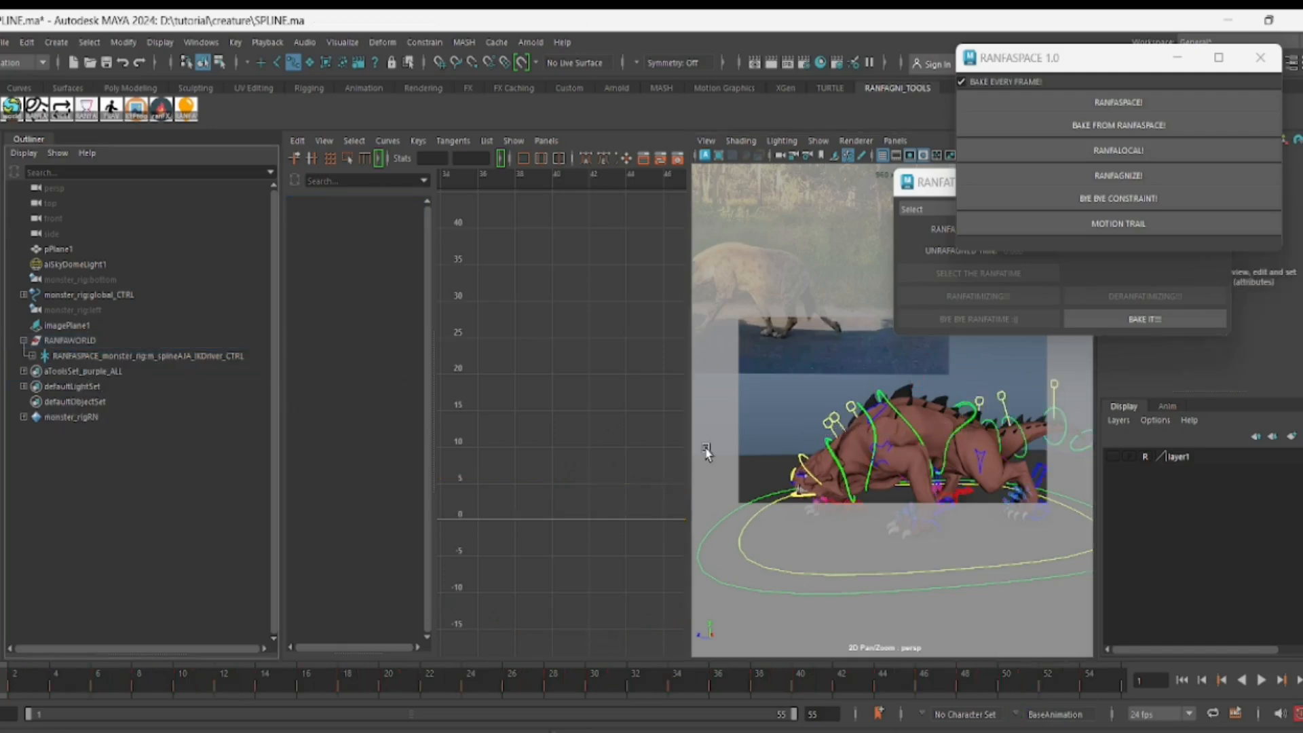
Maximize the perspective viewport, clear the selection, and open the RANFAGNI World Copy Tool
{"action": "left_click", "coordinate": [840, 494]}
{"action": "key", "text": "space"}
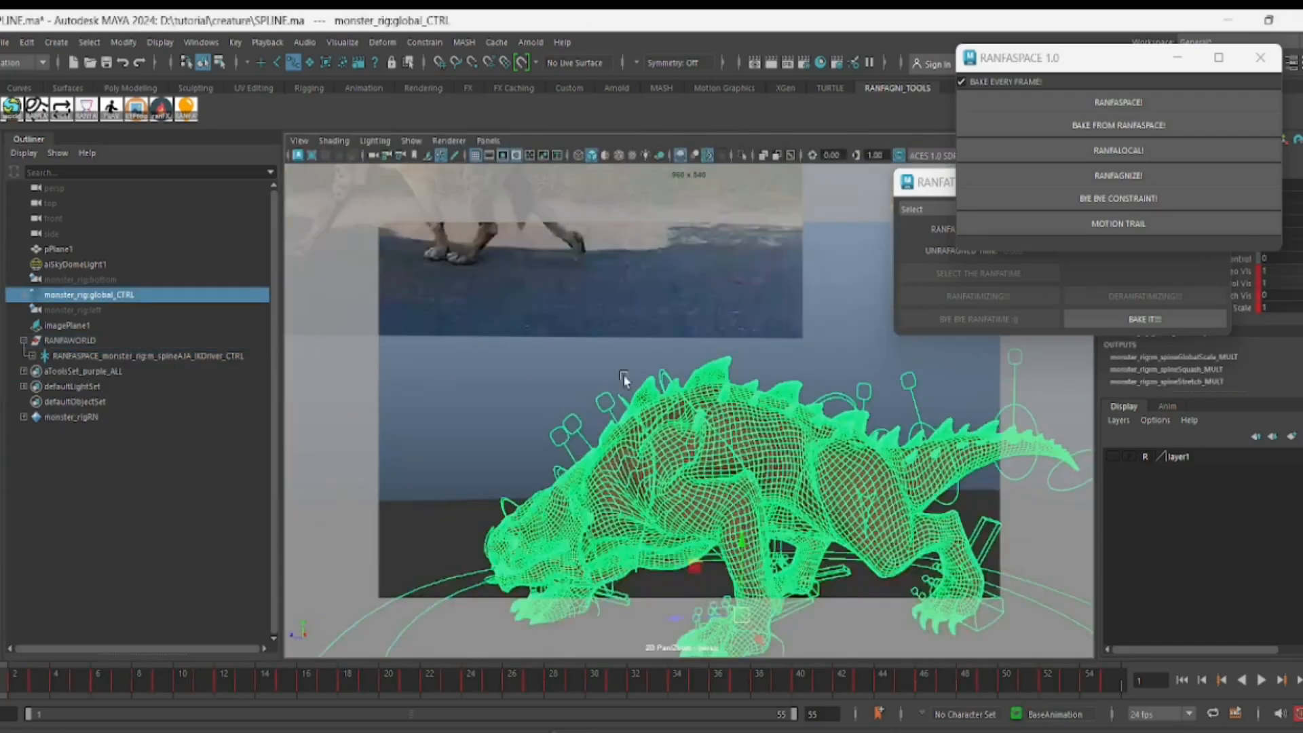
{"action": "left_click", "coordinate": [547, 423]}
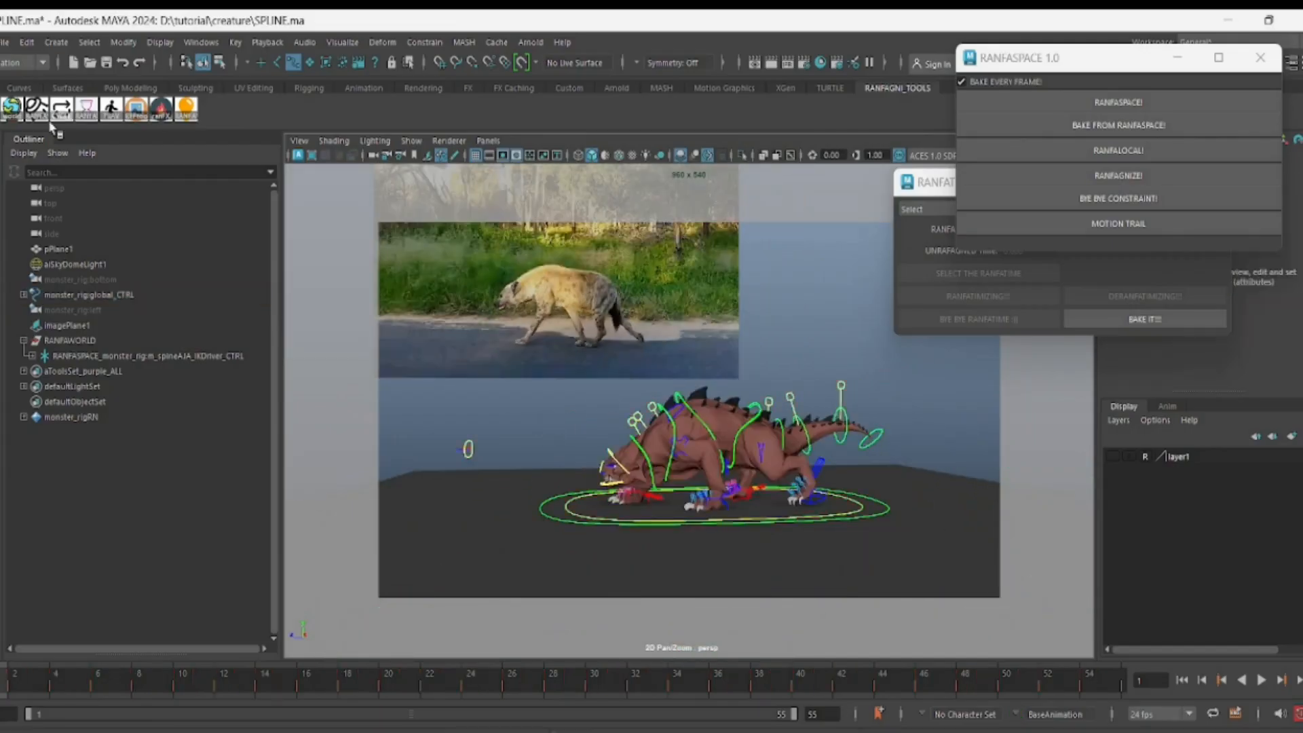
{"action": "left_click", "coordinate": [12, 109]}
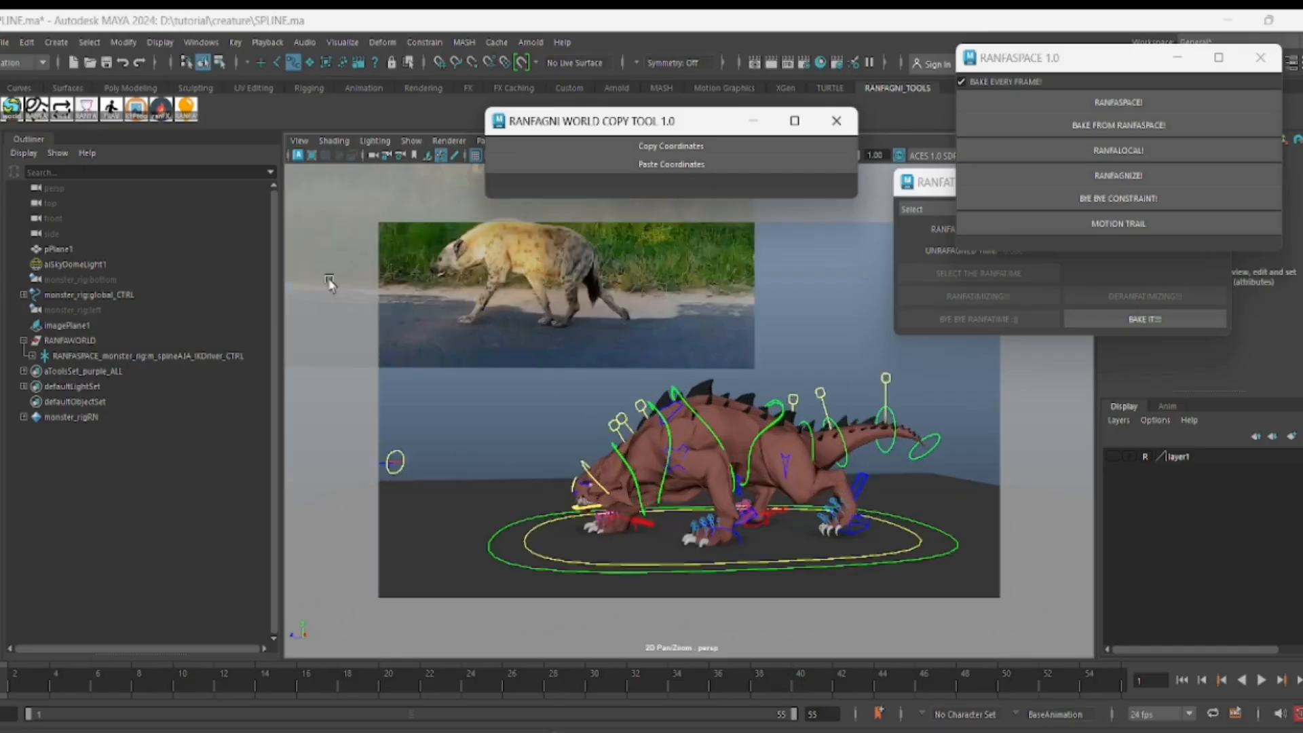
Copy the world coordinates of monster_rig:r_legFront_CTRL at frame 1 and paste them at frame 23
{"action": "left_click", "coordinate": [621, 519]}
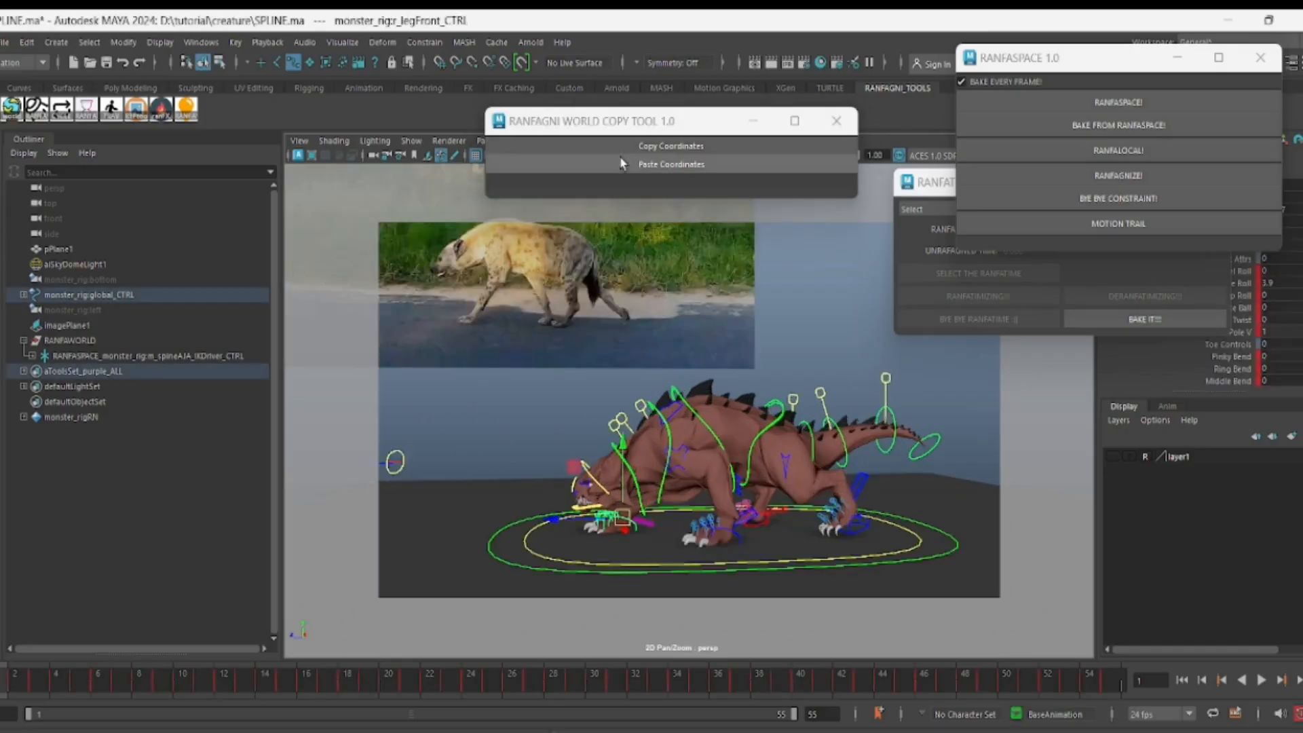
{"action": "left_click", "coordinate": [706, 146]}
{"action": "left_click_drag", "start_coordinate": [428, 683], "coordinate": [450, 682]}
{"action": "left_click", "coordinate": [746, 165]}
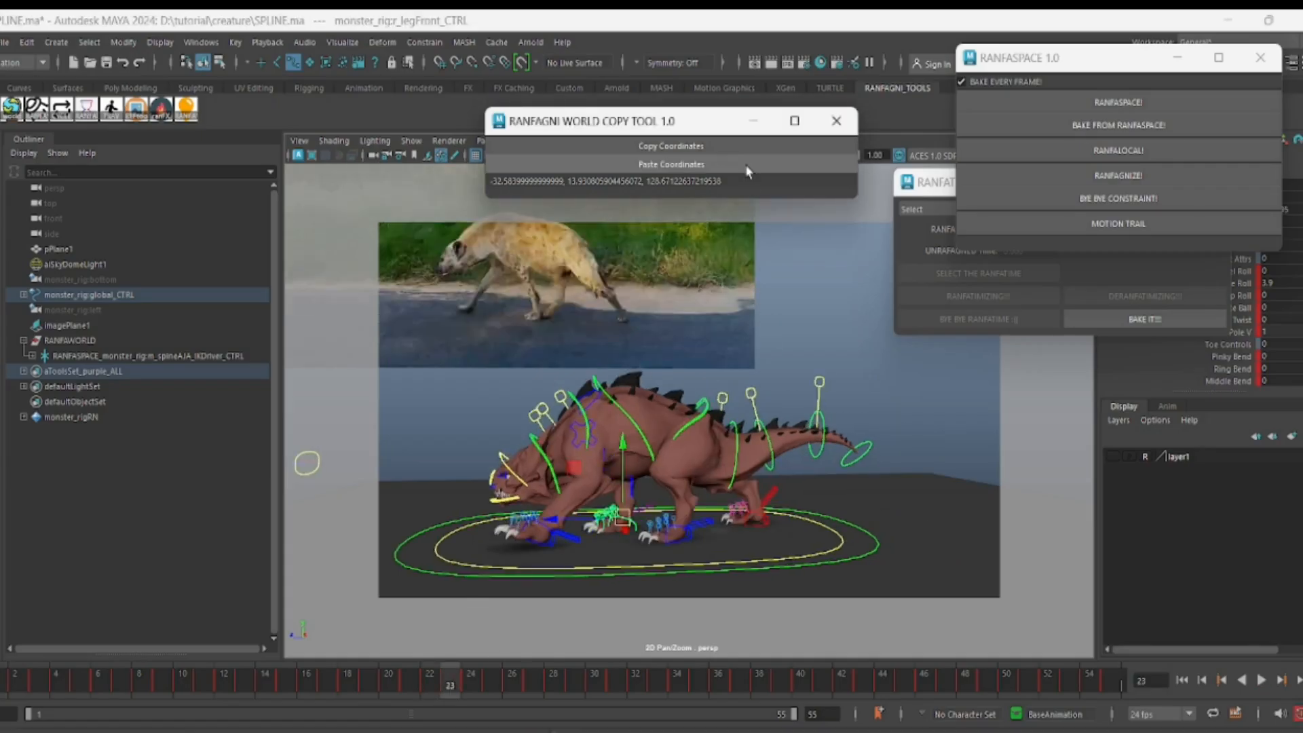
Try pasting the copied front leg coordinates at frame 42, undo it, and scrub back to the start
{"action": "left_click_drag", "start_coordinate": [596, 681], "coordinate": [839, 691]}
{"action": "left_click", "coordinate": [718, 165]}
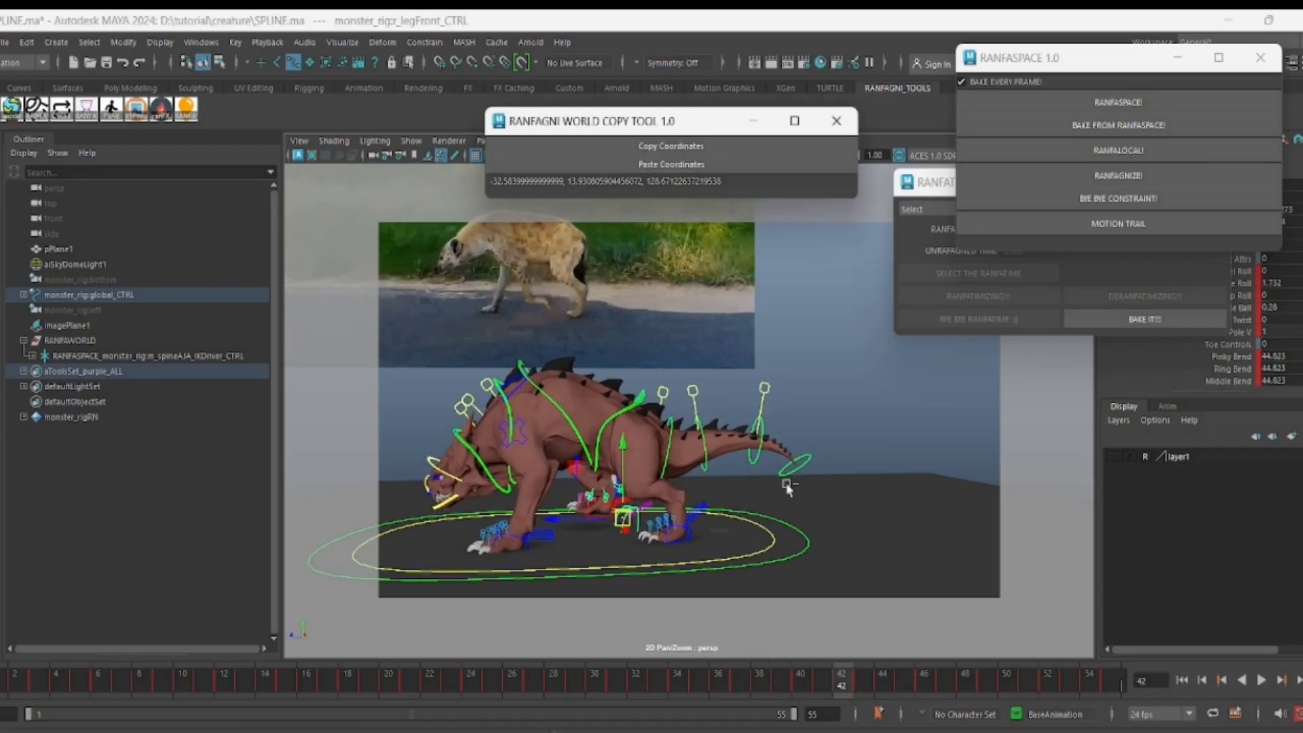
{"action": "key", "text": "ctrl+z"}
{"action": "key", "text": "ctrl+z"}
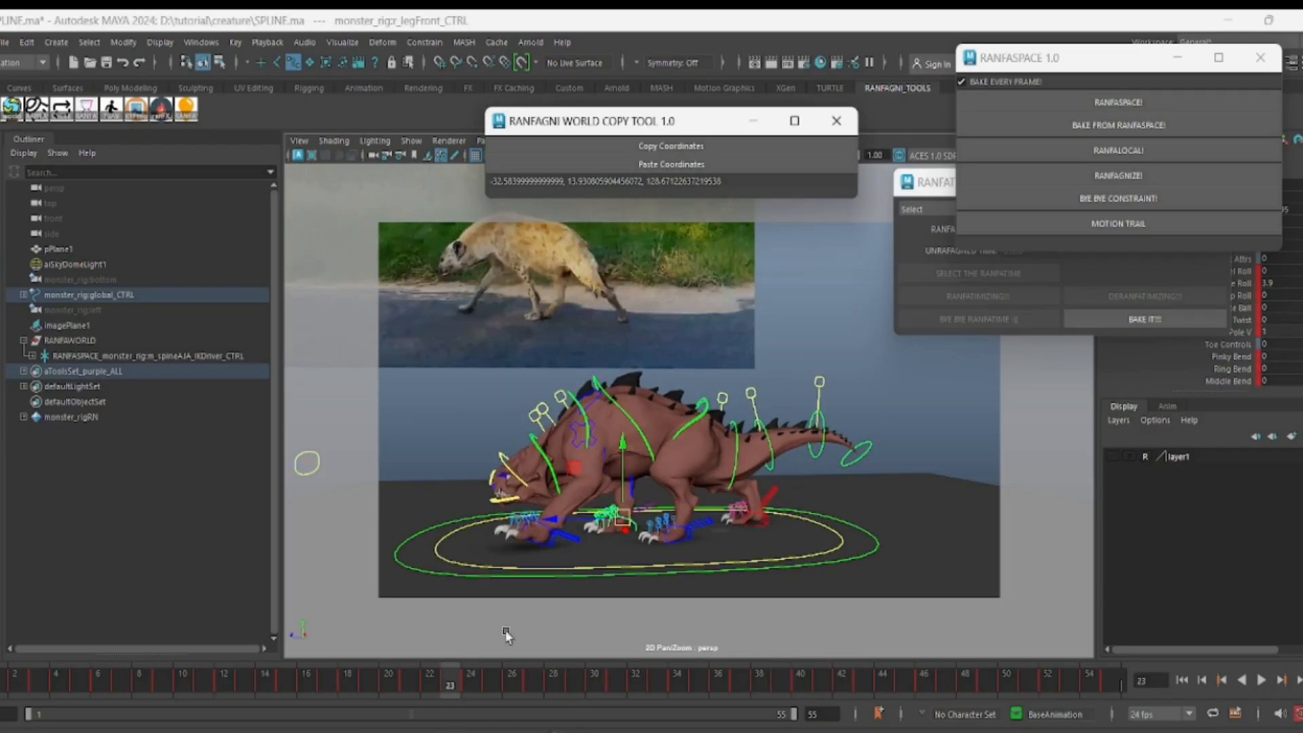
{"action": "left_click_drag", "start_coordinate": [171, 677], "coordinate": [1, 679]}
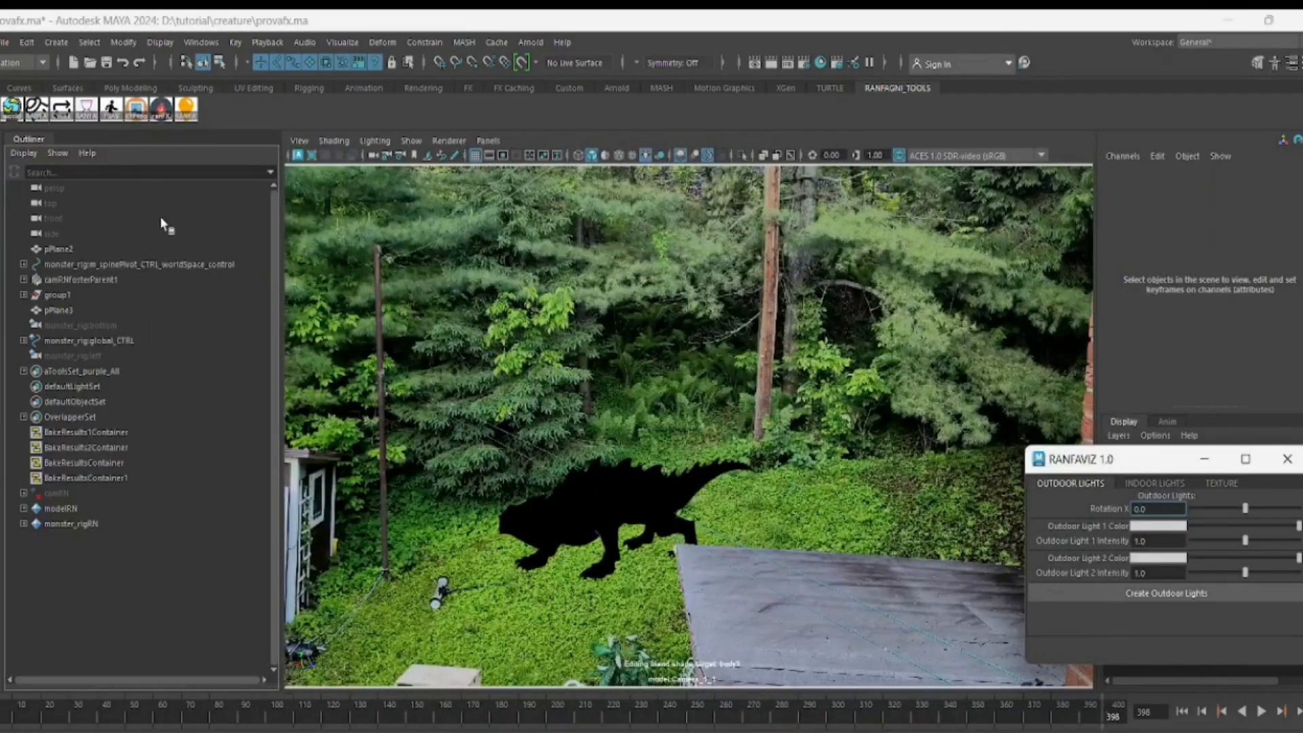
In the provafx.ma scene, play the shot from frame 1 with the RANFAVIZ window moved aside, and scrub to frame 136
{"action": "left_click_drag", "start_coordinate": [1130, 474], "coordinate": [923, 230]}
{"action": "left_click", "coordinate": [4, 718]}
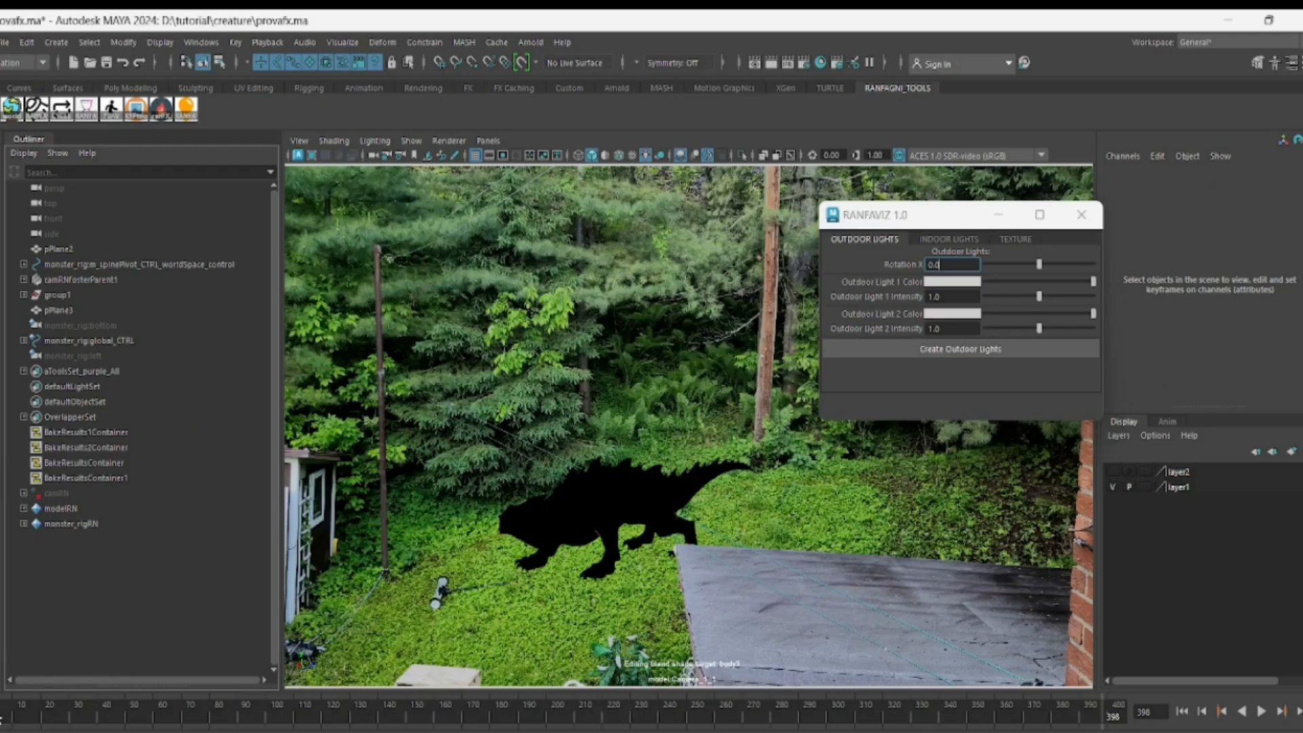
{"action": "key", "text": "alt+v"}
{"action": "left_click_drag", "start_coordinate": [937, 220], "coordinate": [1084, 153]}
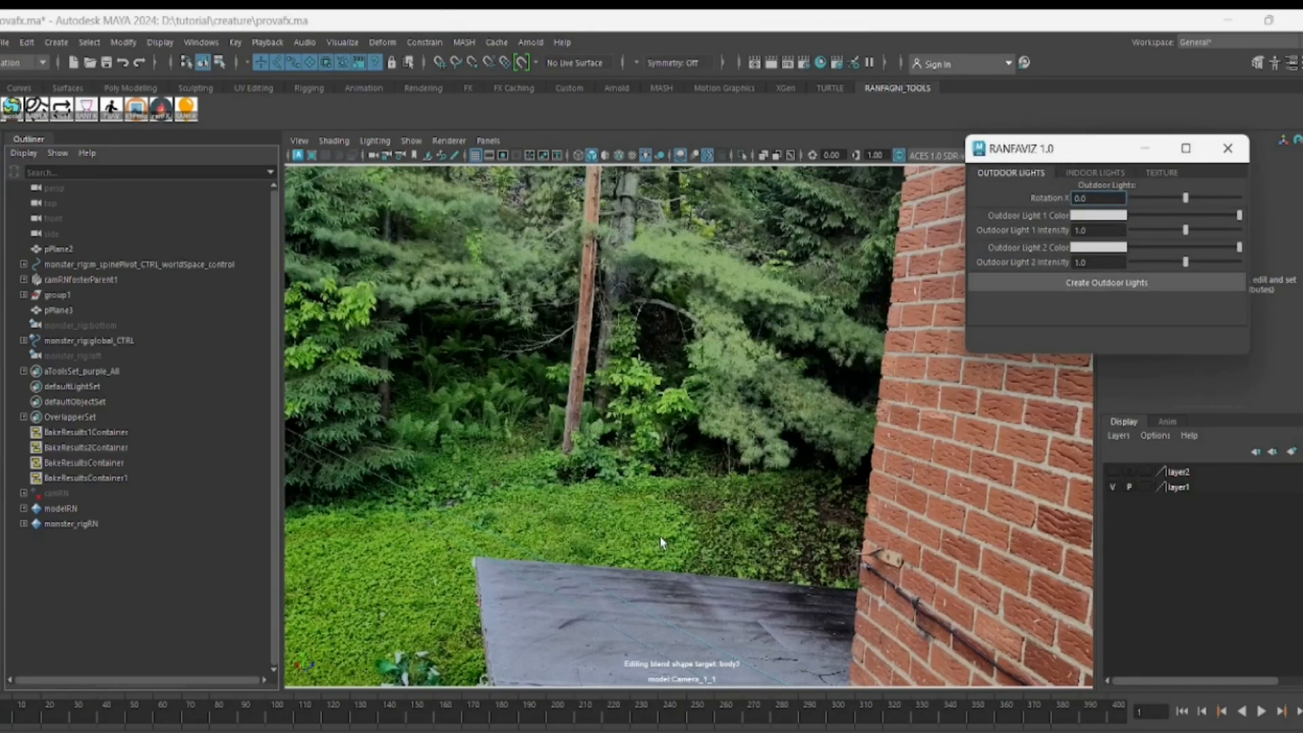
{"action": "left_click_drag", "start_coordinate": [271, 721], "coordinate": [370, 728]}
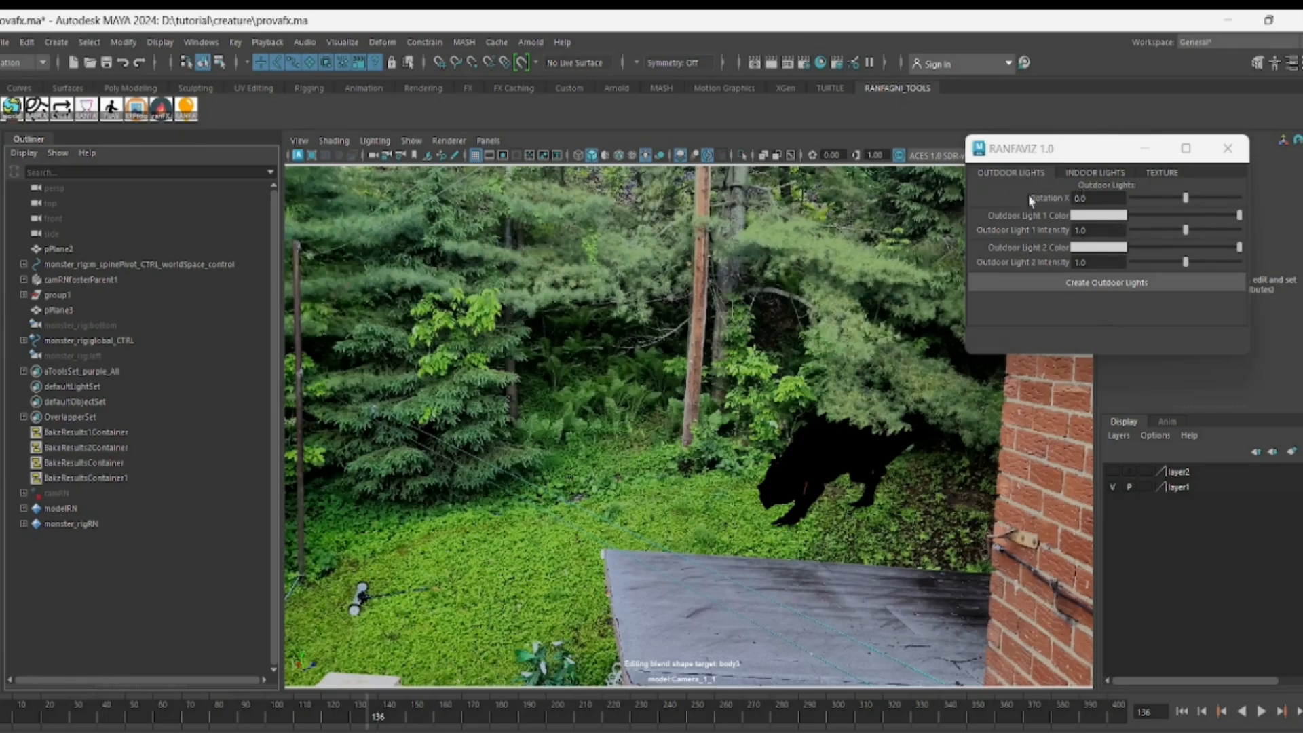
Create a RANFAVIZ outdoor light set with Outdoor Light 1 Intensity 1.4 and Outdoor Light 2 Intensity 1.3
{"action": "left_click", "coordinate": [1105, 173]}
{"action": "left_click", "coordinate": [1024, 175]}
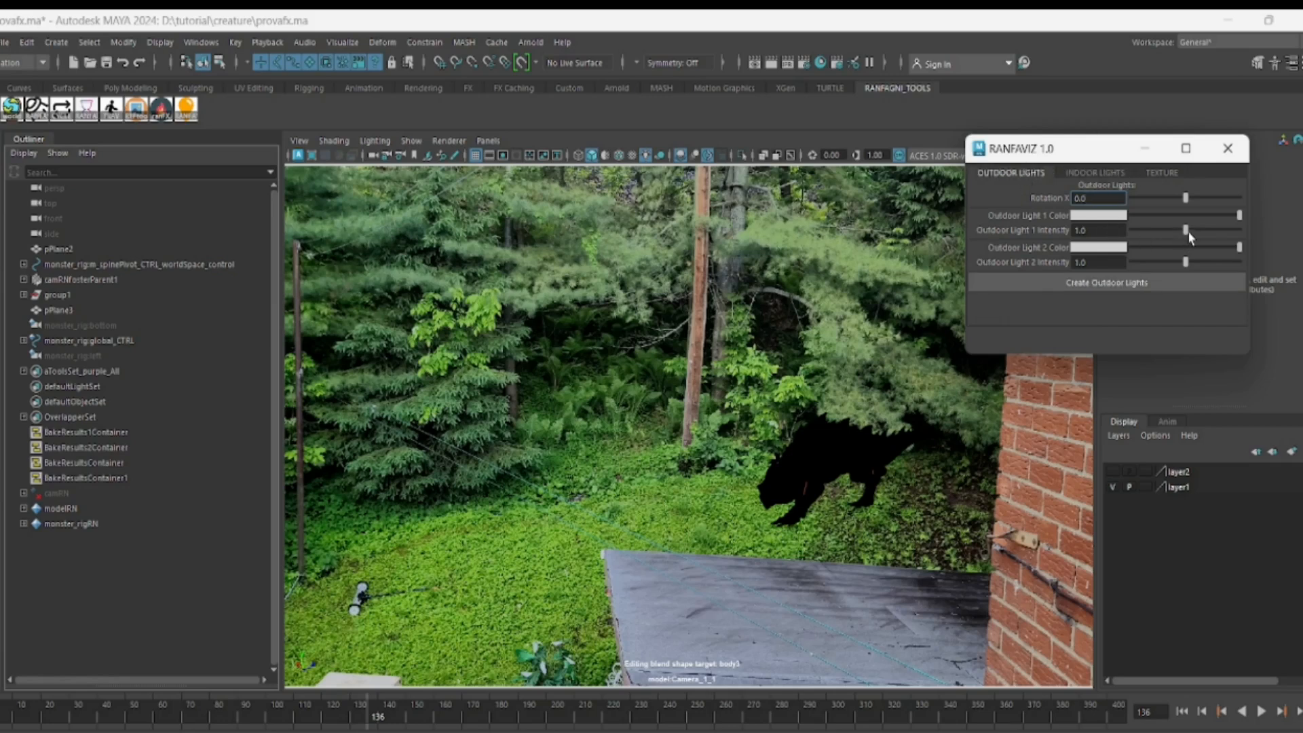
{"action": "left_click_drag", "start_coordinate": [1186, 261], "coordinate": [1205, 264]}
{"action": "left_click", "coordinate": [669, 482]}
{"action": "left_click", "coordinate": [833, 362]}
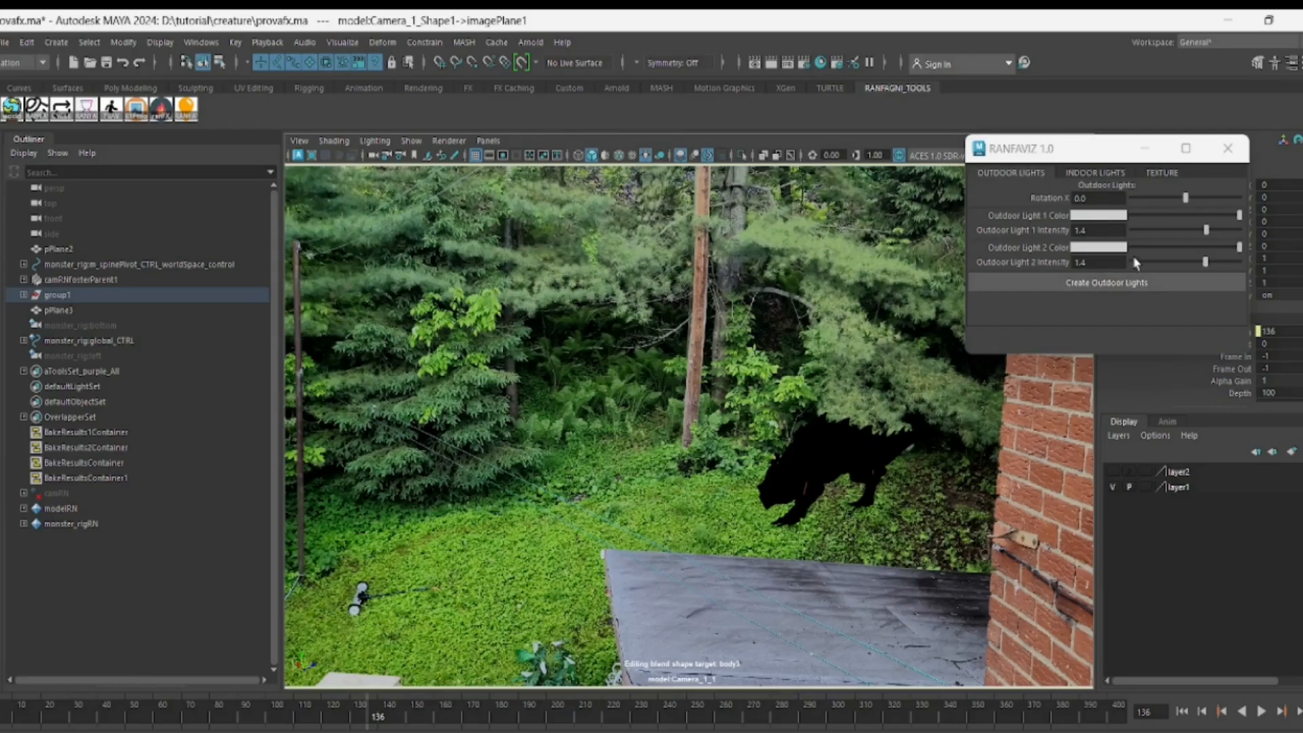
{"action": "left_click_drag", "start_coordinate": [1206, 264], "coordinate": [1201, 263]}
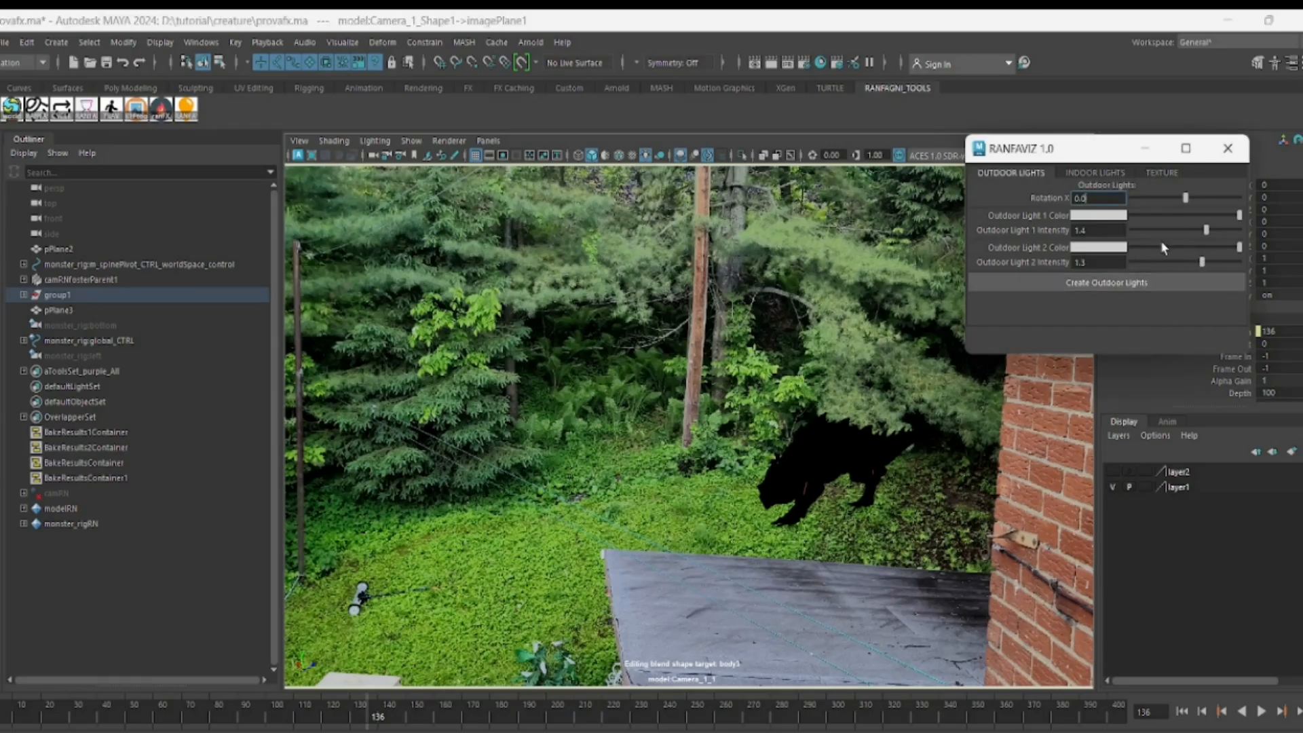
{"action": "left_click", "coordinate": [1137, 286]}
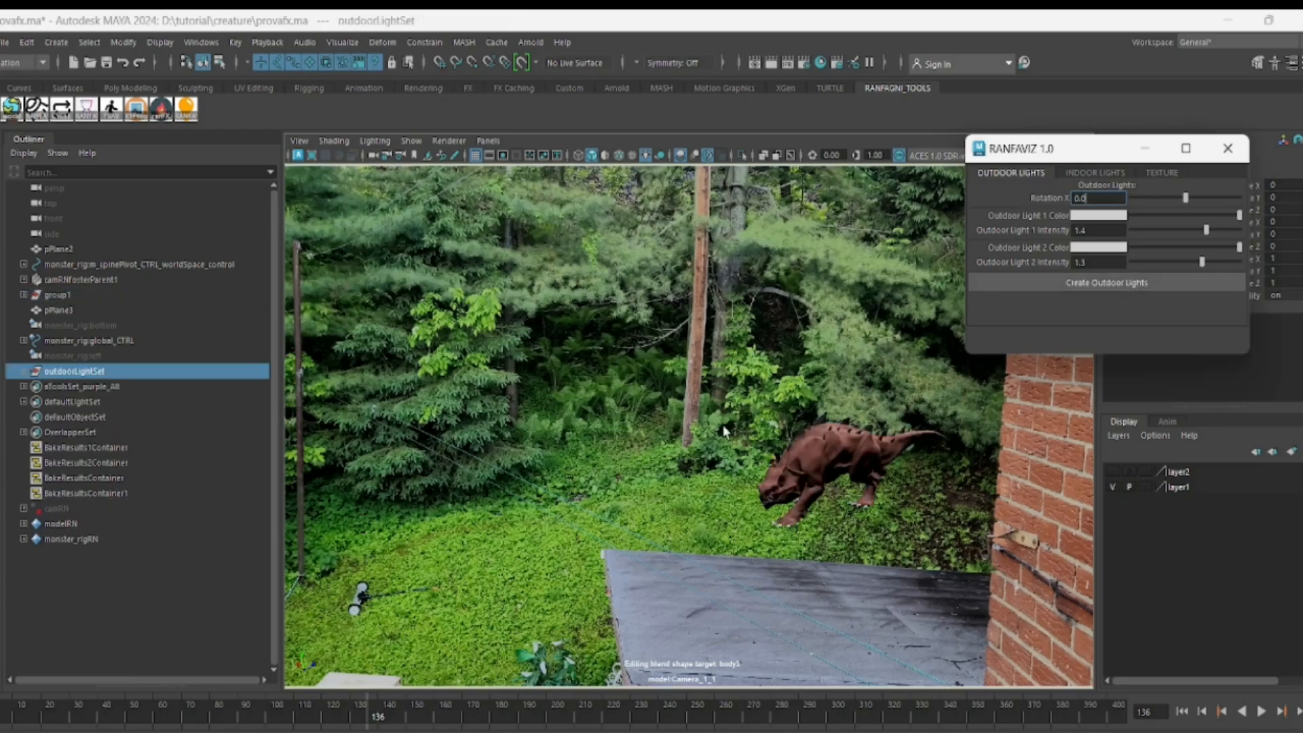
Create a second outdoor light set with the same intensities and set Rotation X to -80.9
{"action": "left_click", "coordinate": [702, 435]}
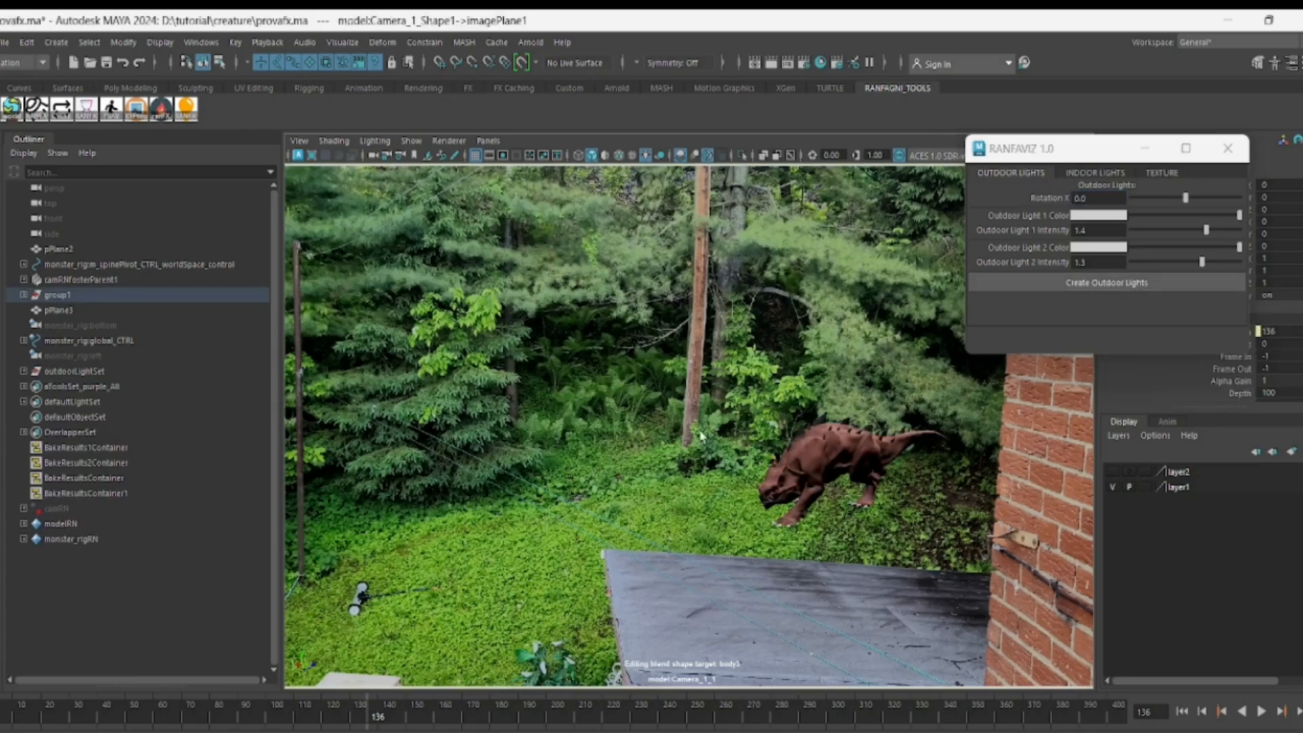
{"action": "left_click", "coordinate": [1067, 290]}
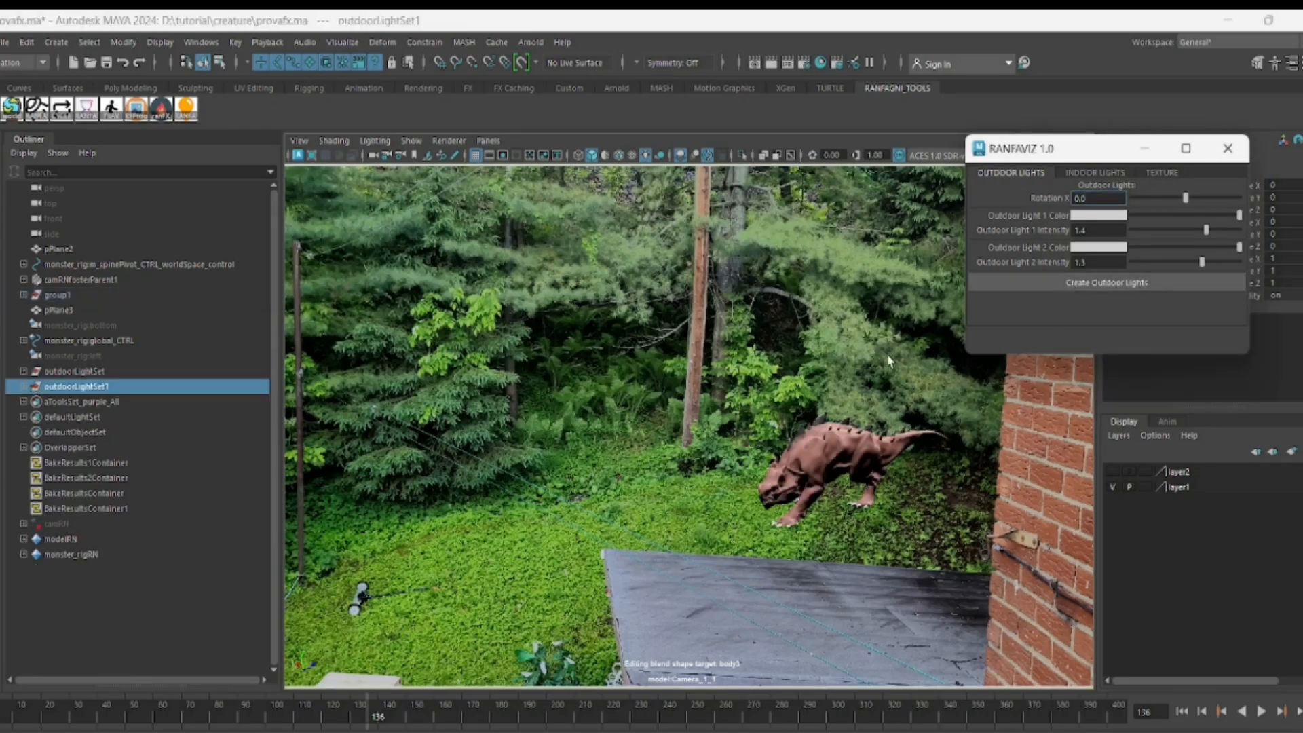
{"action": "mouse_move", "coordinate": [1183, 199]}
{"action": "left_mouse_down"}
{"action": "mouse_move", "coordinate": [1138, 203]}
{"action": "mouse_move", "coordinate": [1188, 205]}
{"action": "mouse_move", "coordinate": [1161, 207]}
{"action": "left_mouse_up"}
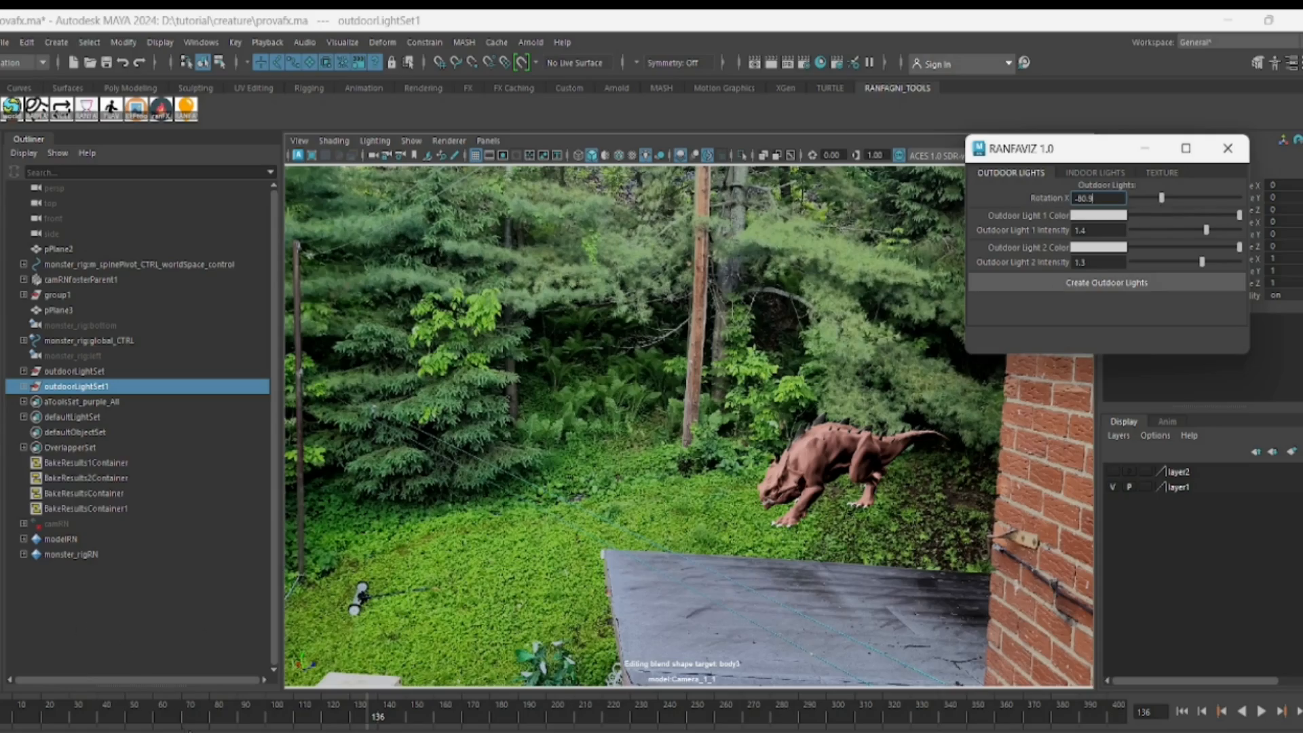
Play back the creature shot with the outdoor lights and go to frame 308
{"action": "left_click", "coordinate": [186, 717]}
{"action": "key", "text": "alt+v"}
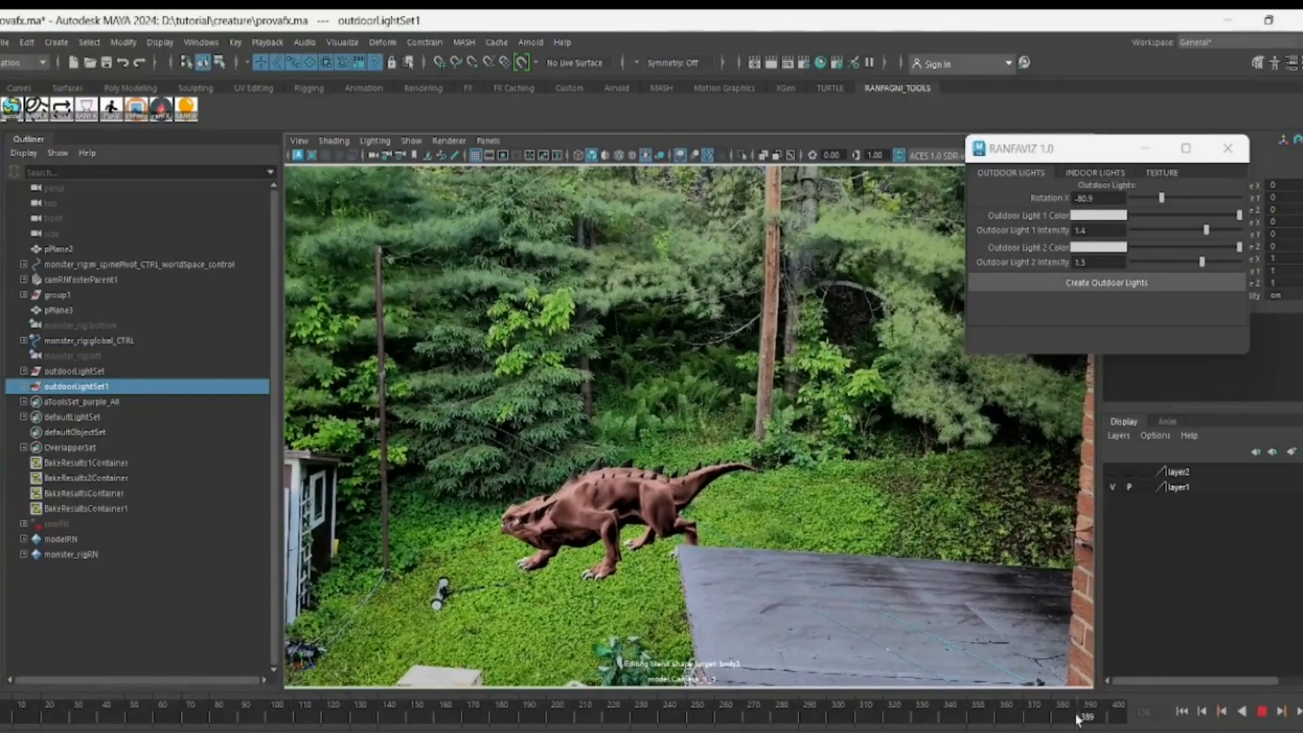
{"action": "left_click", "coordinate": [860, 710]}
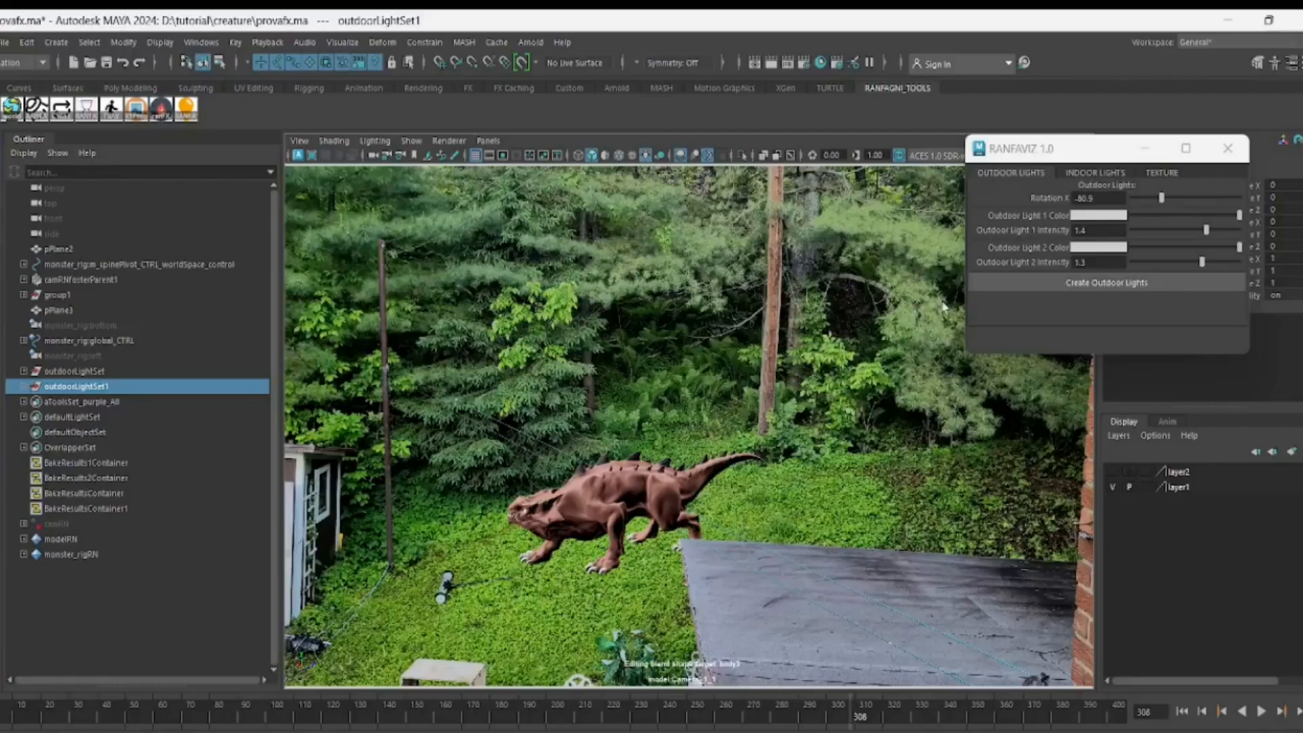
Delete both outdoor light sets, outdoorLightSet and outdoorLightSet1, from the scene
{"action": "left_click", "coordinate": [74, 371]}
{"action": "key", "text": "Delete"}
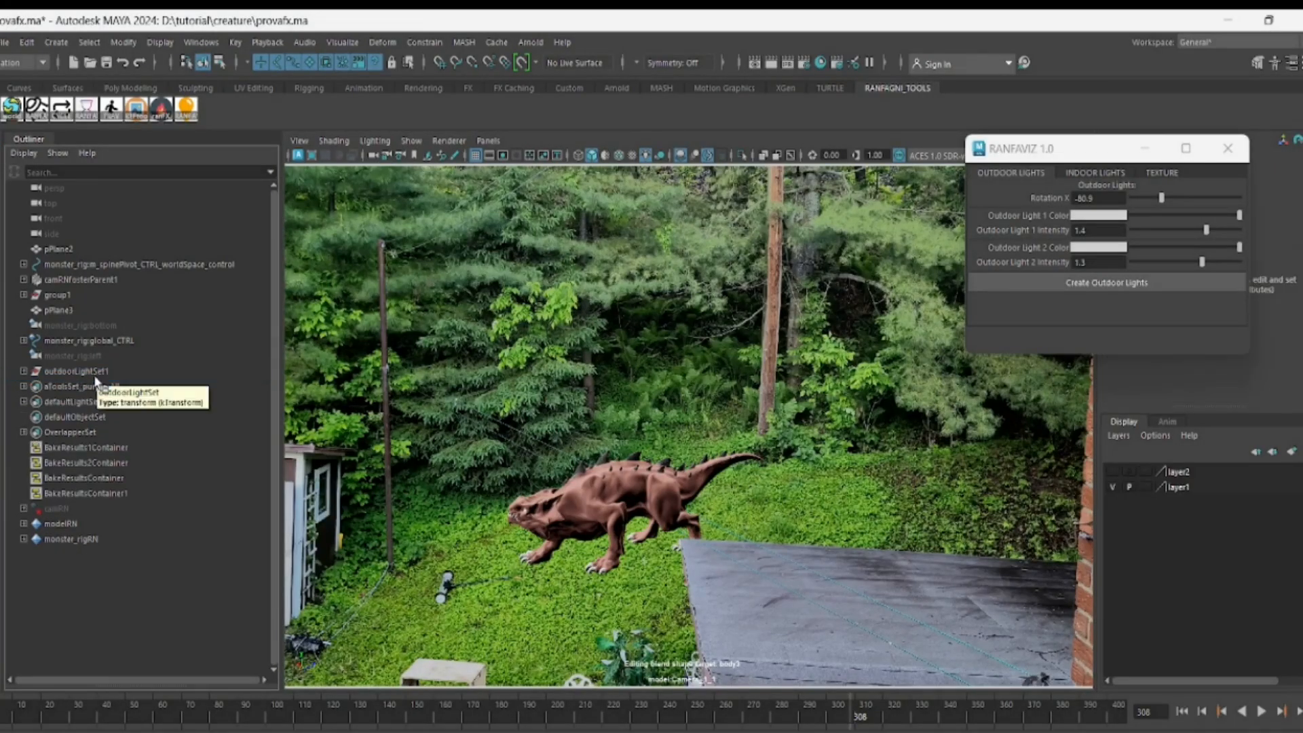
{"action": "left_click", "coordinate": [95, 373]}
{"action": "key", "text": "Delete"}
Create a RANFAVIZ indoor light set with Rotation X 0.0 and all three light intensities at 1.0
{"action": "left_click", "coordinate": [1113, 173]}
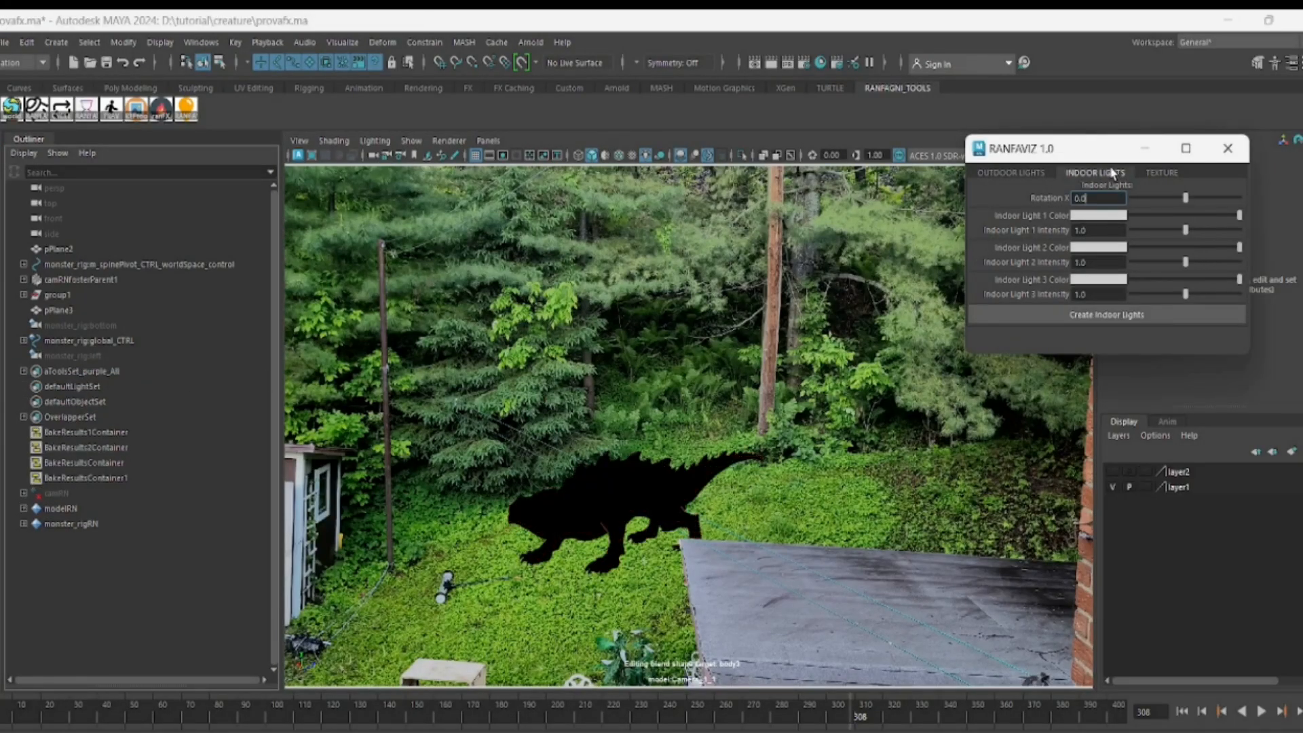
{"action": "left_click", "coordinate": [1117, 314]}
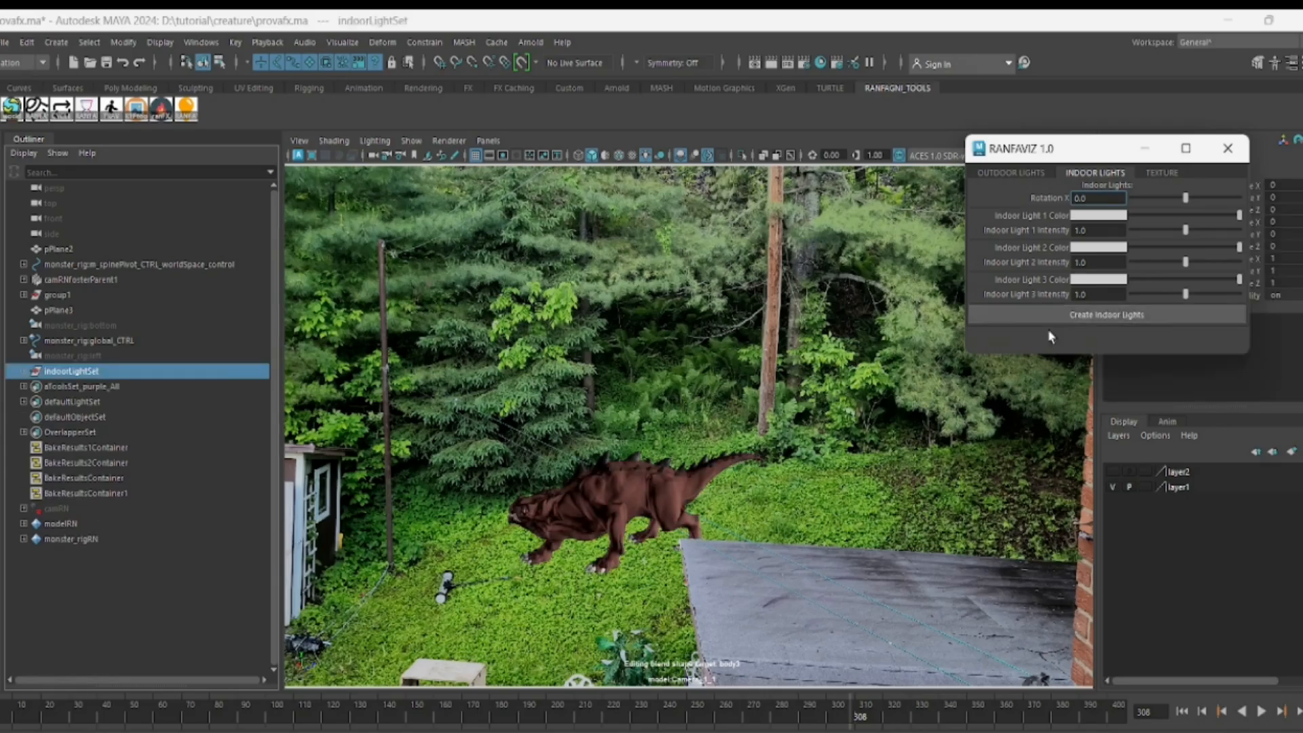
Set the indoor light set's Rotation X to -49.5 and inspect the creature's lighting at frame 240
{"action": "mouse_move", "coordinate": [1161, 199]}
{"action": "left_mouse_down"}
{"action": "mouse_move", "coordinate": [1191, 200]}
{"action": "mouse_move", "coordinate": [1145, 202]}
{"action": "mouse_move", "coordinate": [1170, 204]}
{"action": "left_mouse_up"}
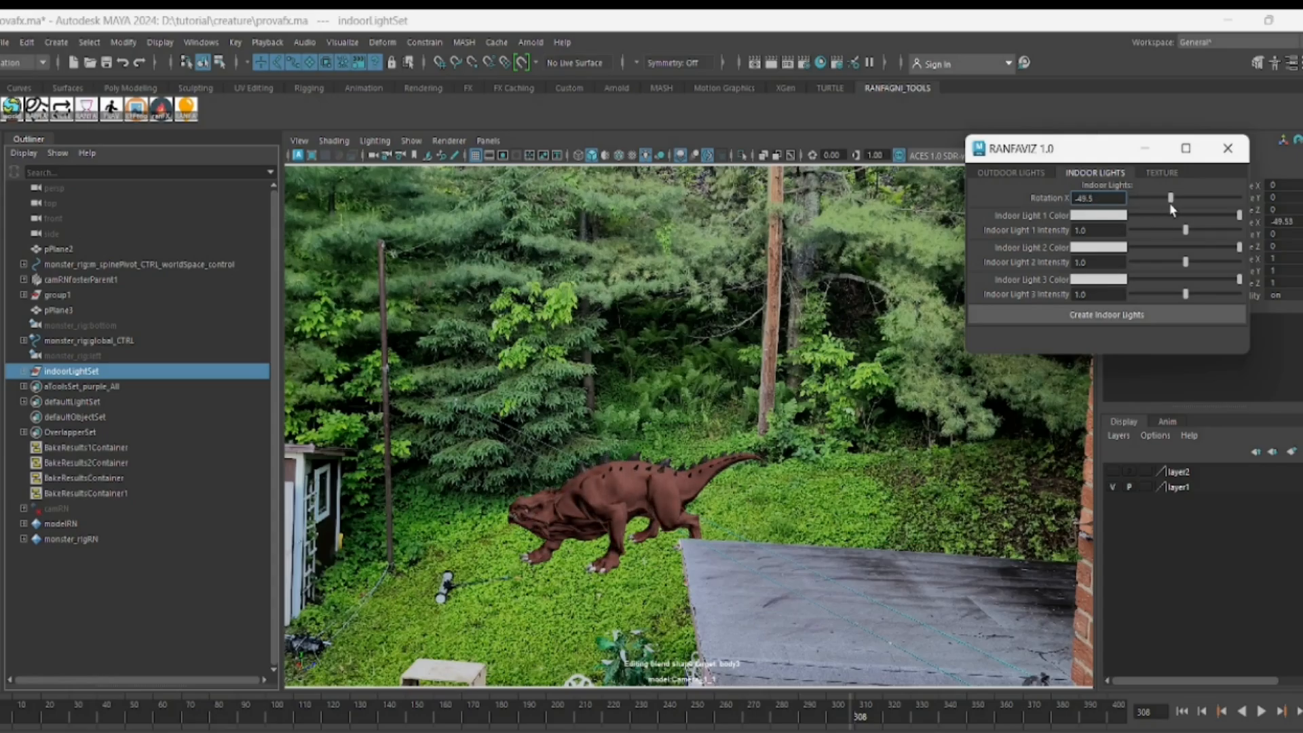
{"action": "left_click_drag", "start_coordinate": [498, 718], "coordinate": [670, 709]}
Set Indoor Light 1 Color to red, create a second indoor light set, and scrub to frame 311
{"action": "left_click", "coordinate": [1092, 219]}
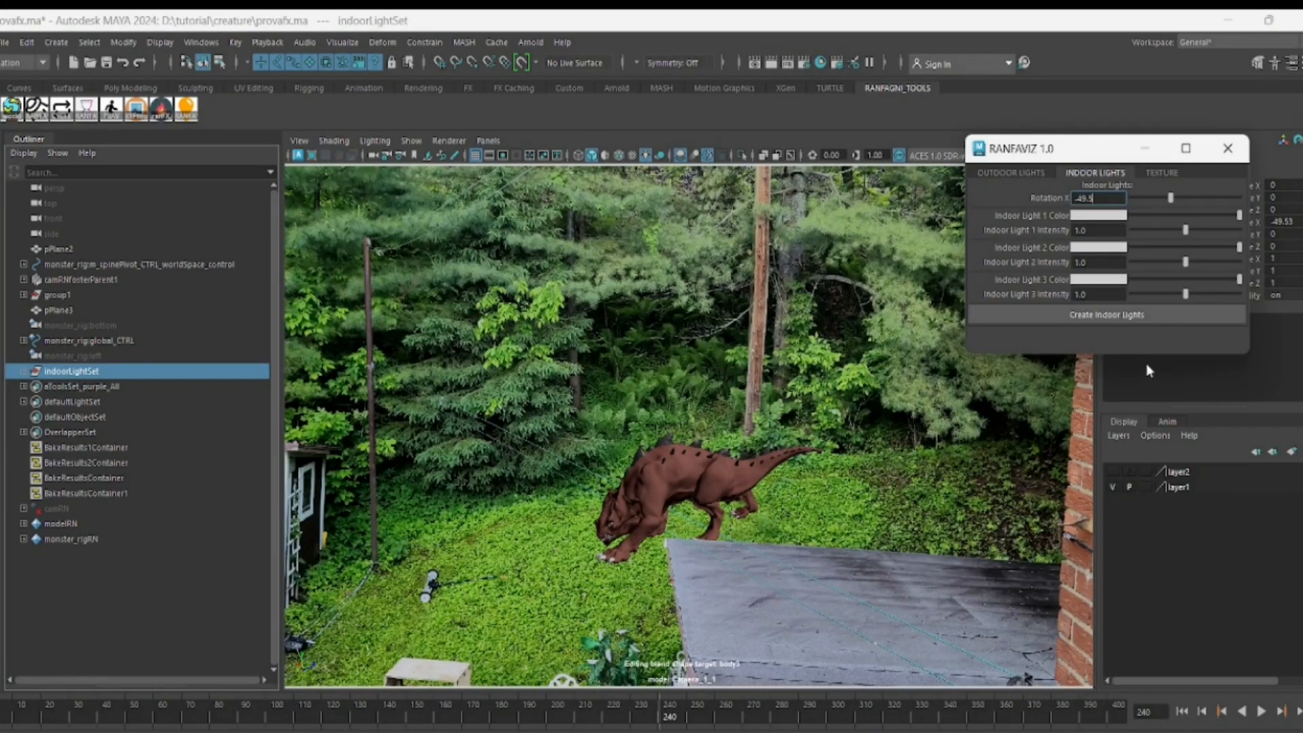
{"action": "left_click_drag", "start_coordinate": [1171, 215], "coordinate": [1203, 251]}
{"action": "left_click", "coordinate": [1112, 218]}
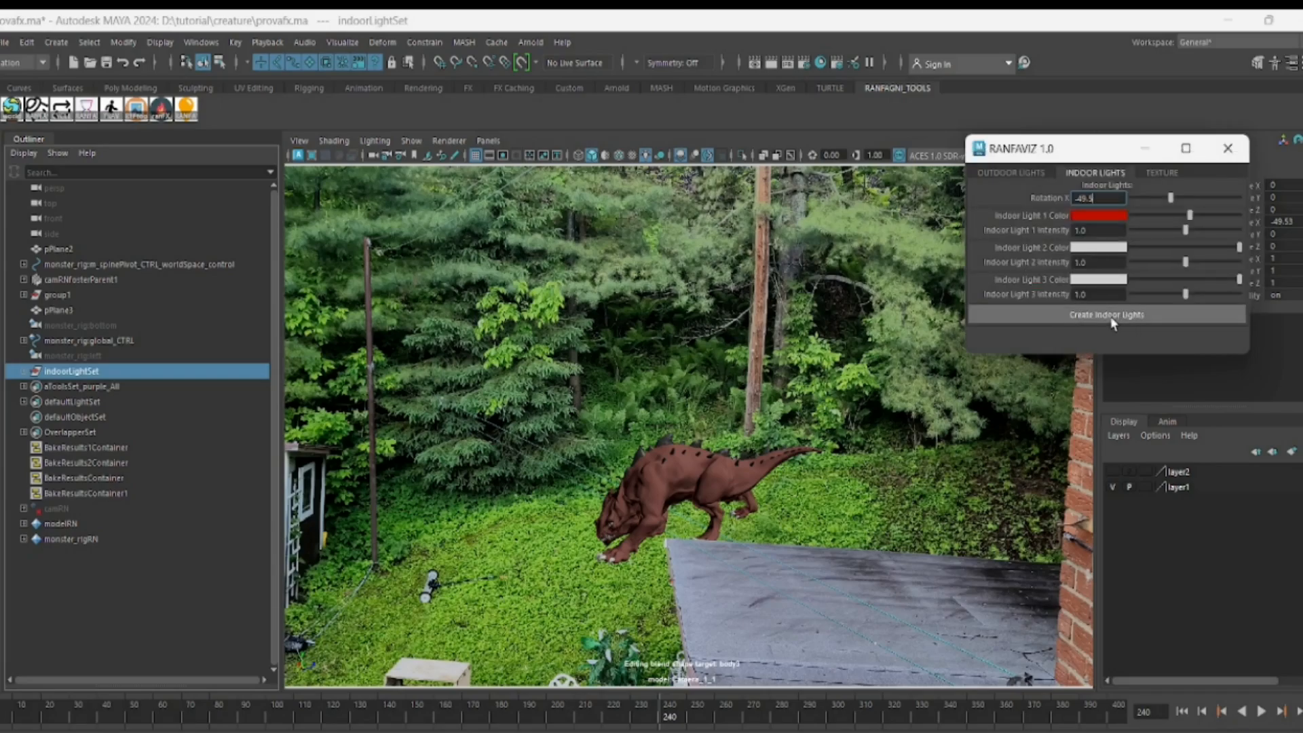
{"action": "left_click", "coordinate": [1111, 317]}
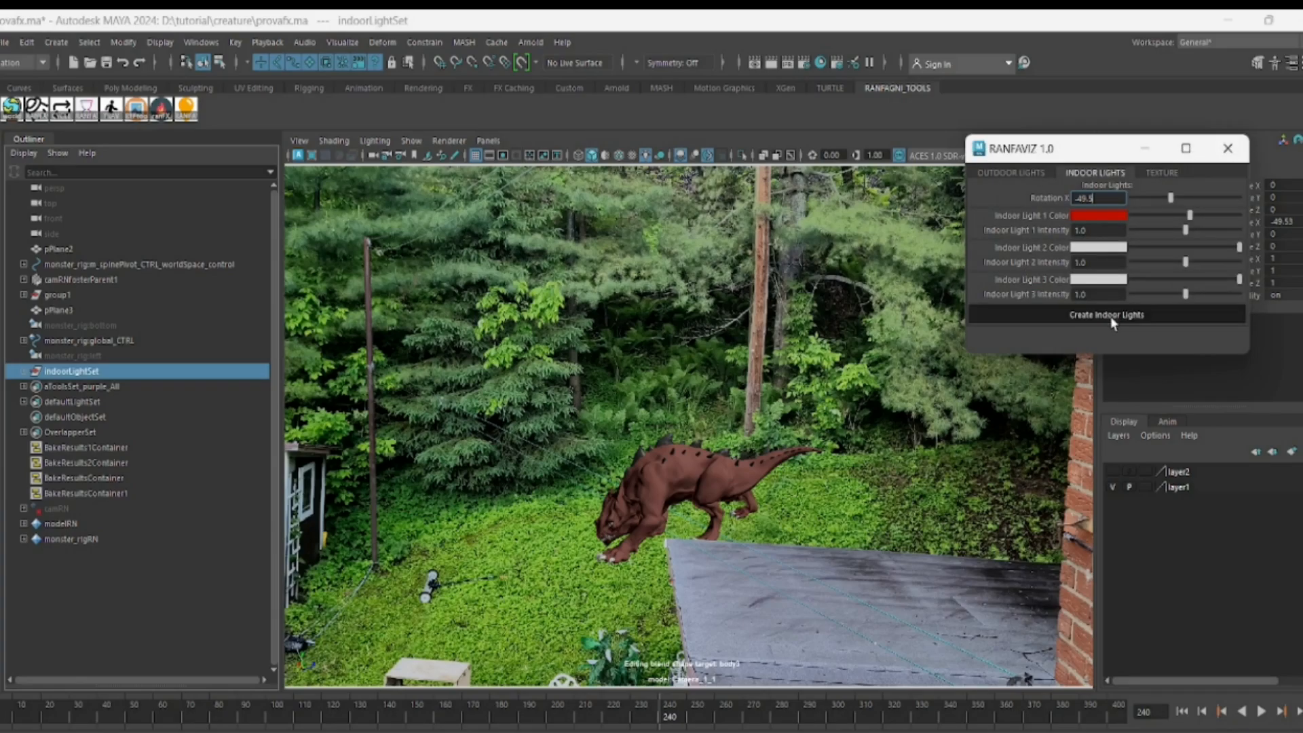
{"action": "left_click_drag", "start_coordinate": [340, 719], "coordinate": [859, 716]}
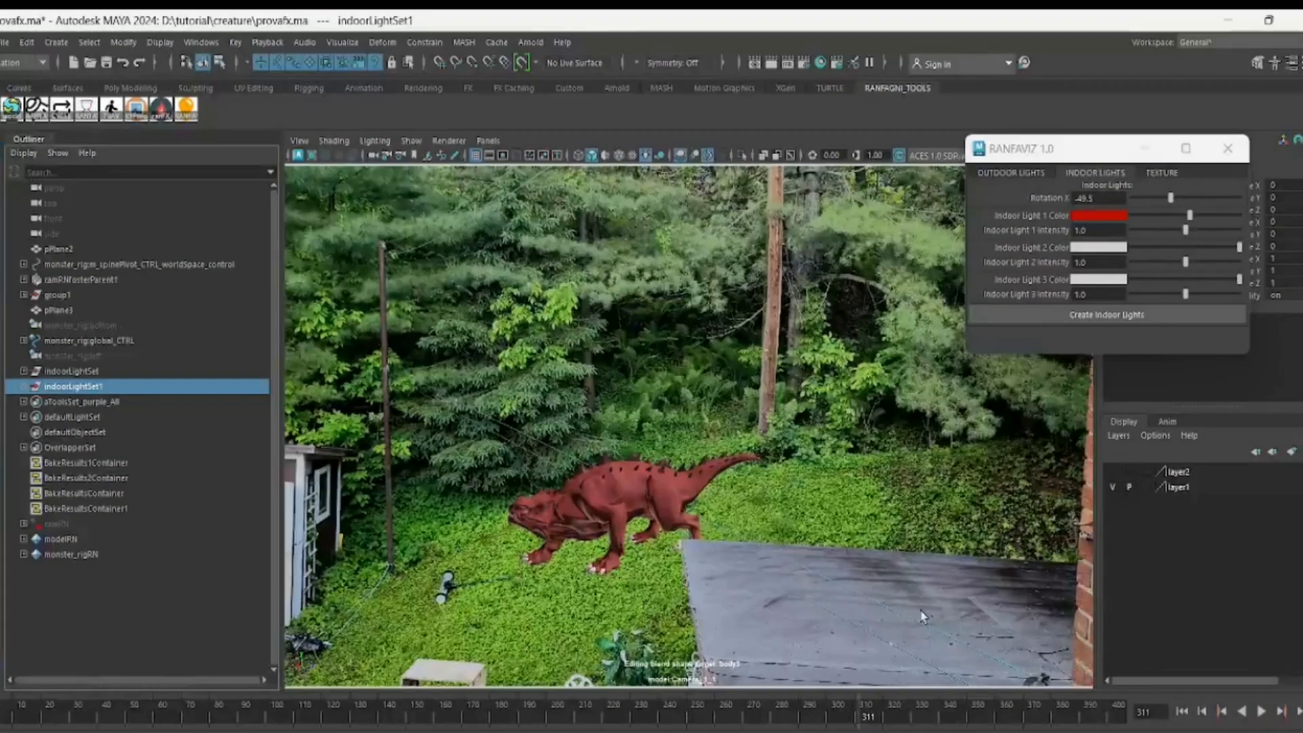
Create a third indoor light set with a yellow Indoor Light 2 and set its Rotation X to 3.6
{"action": "left_click", "coordinate": [1097, 249]}
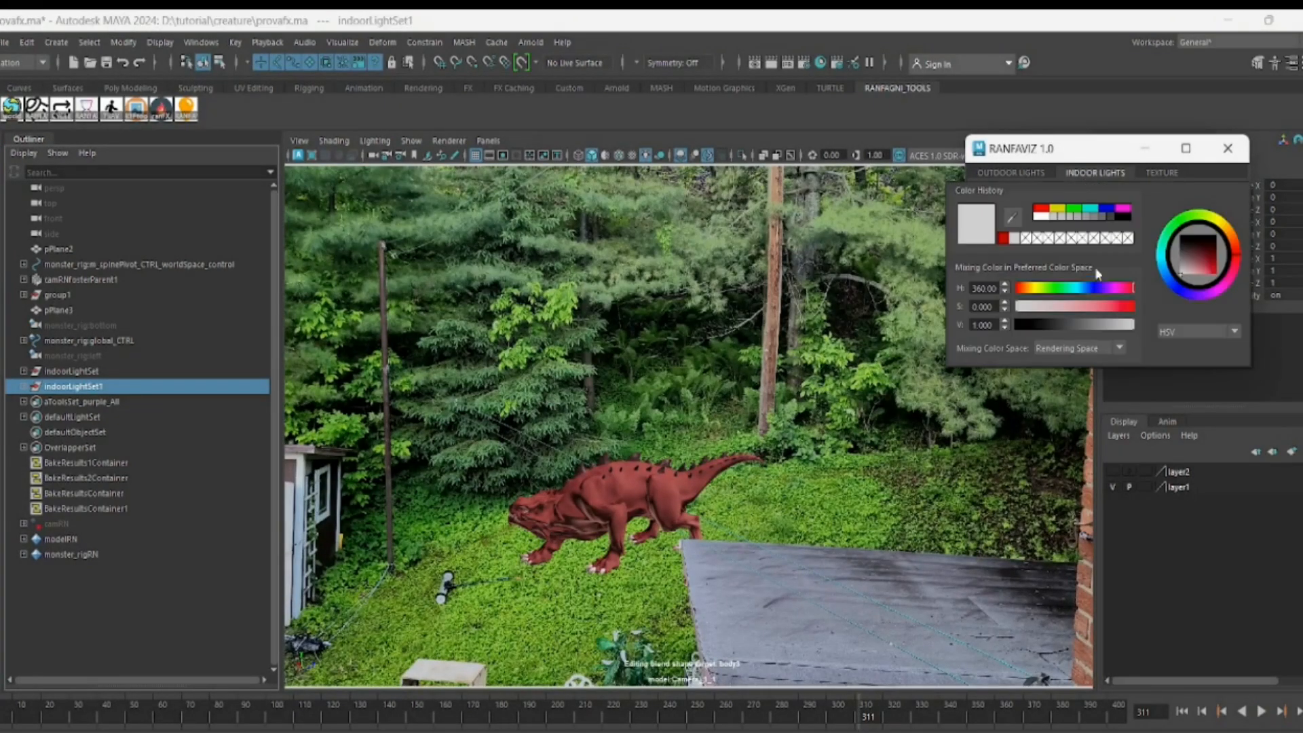
{"action": "left_click", "coordinate": [1224, 228]}
{"action": "left_click_drag", "start_coordinate": [1216, 251], "coordinate": [1215, 274]}
{"action": "left_click", "coordinate": [1112, 313]}
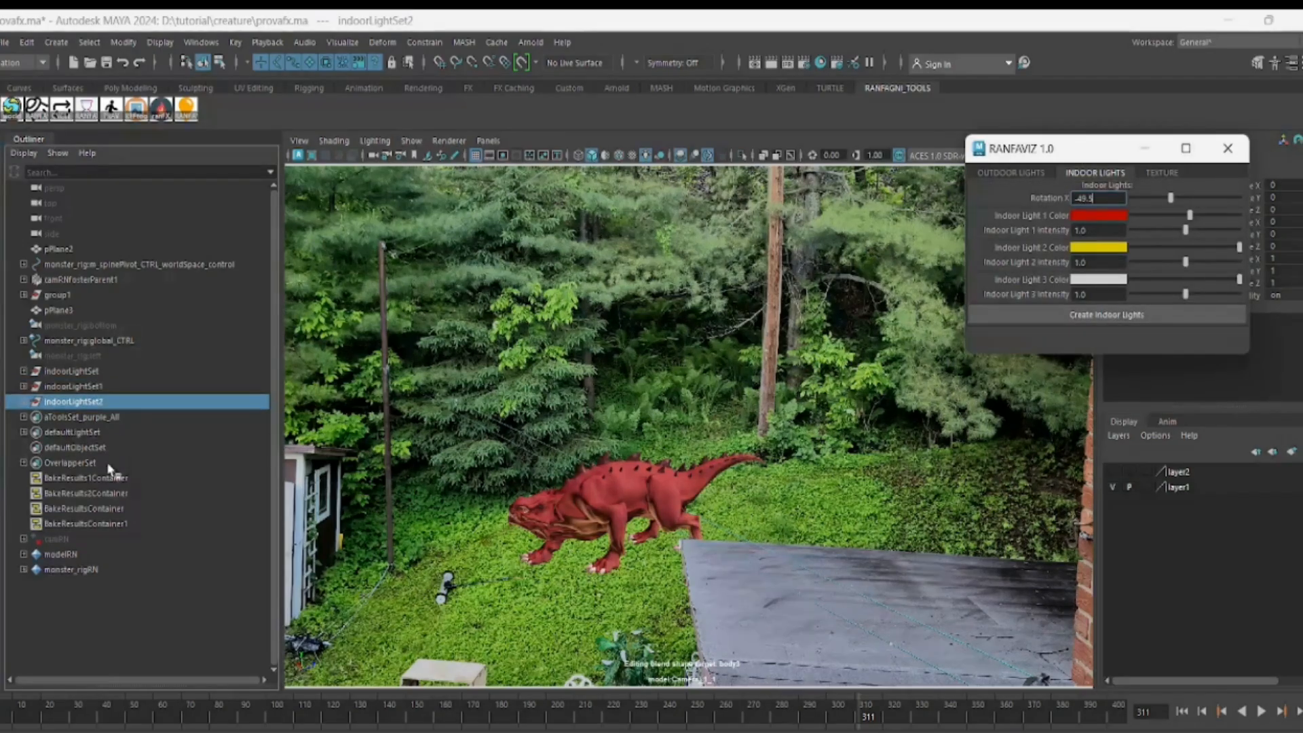
{"action": "left_click_drag", "start_coordinate": [518, 719], "coordinate": [839, 730]}
{"action": "mouse_move", "coordinate": [1171, 198]}
{"action": "left_mouse_down"}
{"action": "mouse_move", "coordinate": [1202, 204]}
{"action": "mouse_move", "coordinate": [1186, 207]}
{"action": "left_mouse_up"}
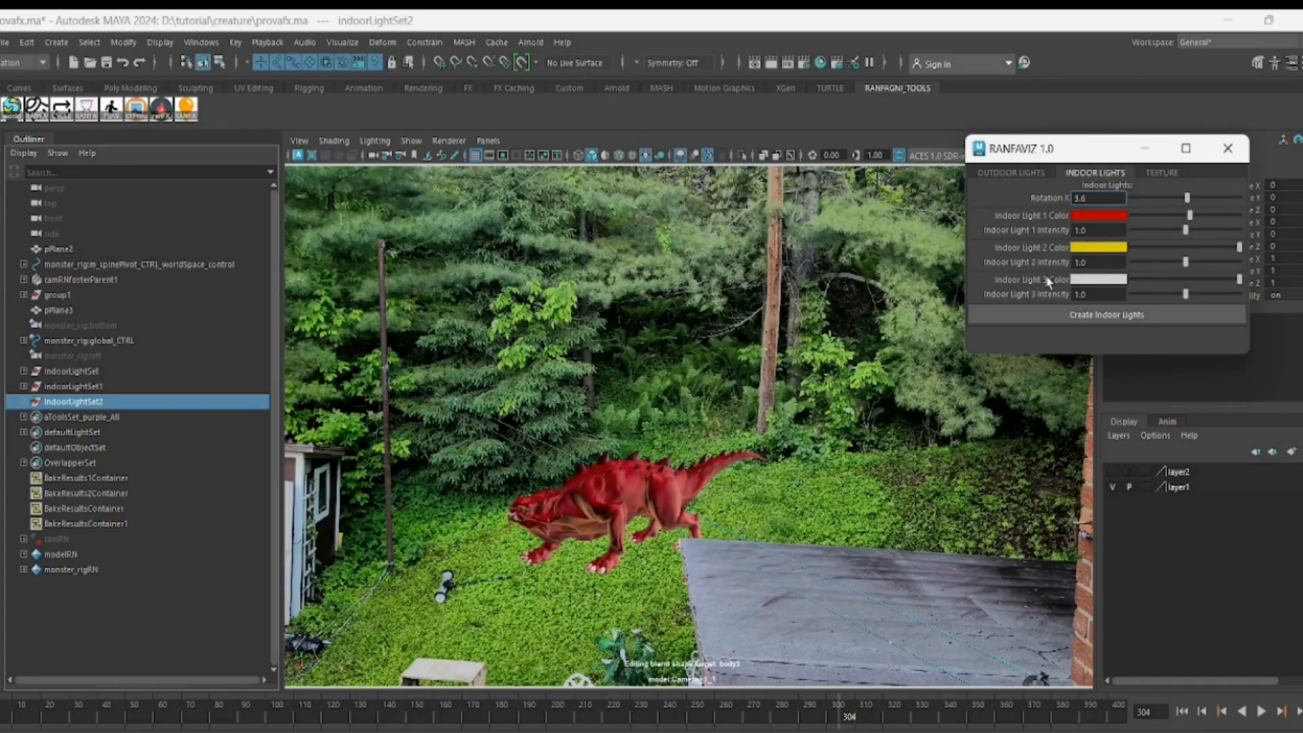
Delete all three indoor light sets, indoorLightSet, indoorLightSet1 and indoorLightSet2, from the scene
{"action": "left_click", "coordinate": [82, 373]}
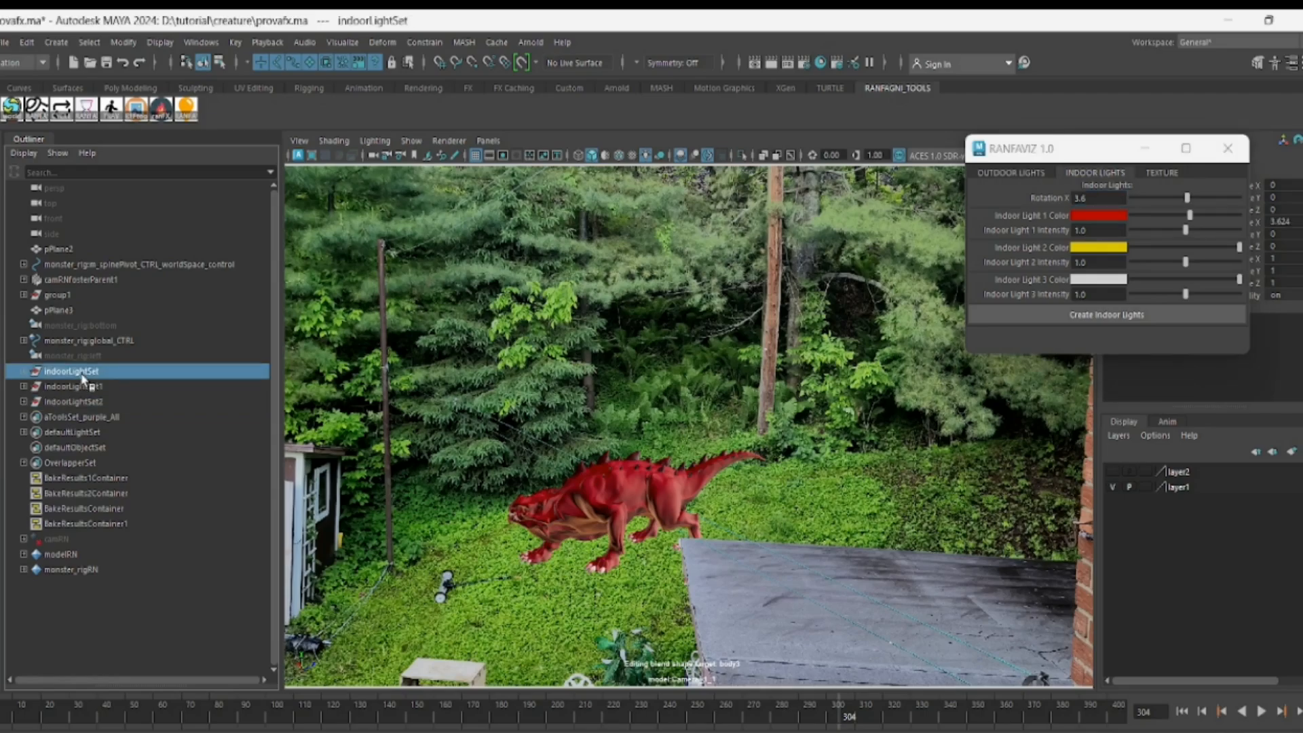
{"action": "key", "text": "Delete"}
{"action": "left_click", "coordinate": [82, 373]}
{"action": "key", "text": "Delete"}
{"action": "left_click", "coordinate": [81, 373]}
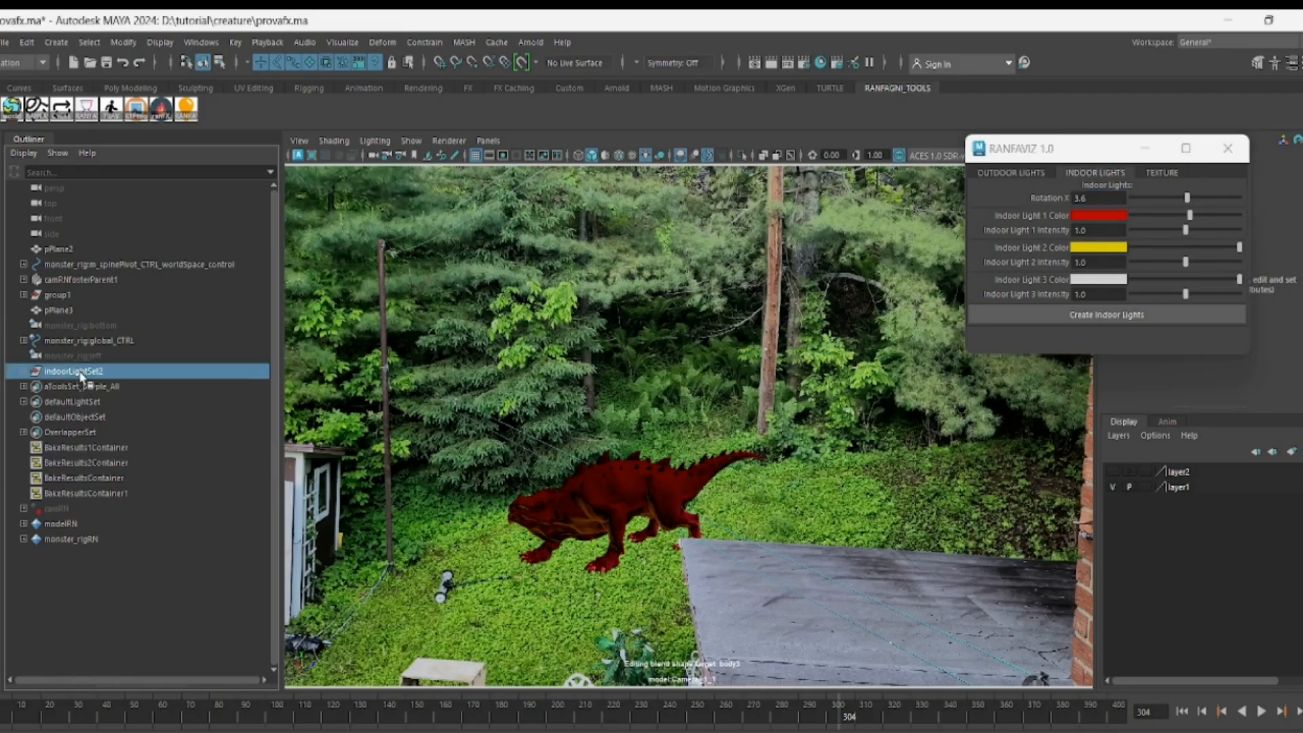
{"action": "key", "text": "Delete"}
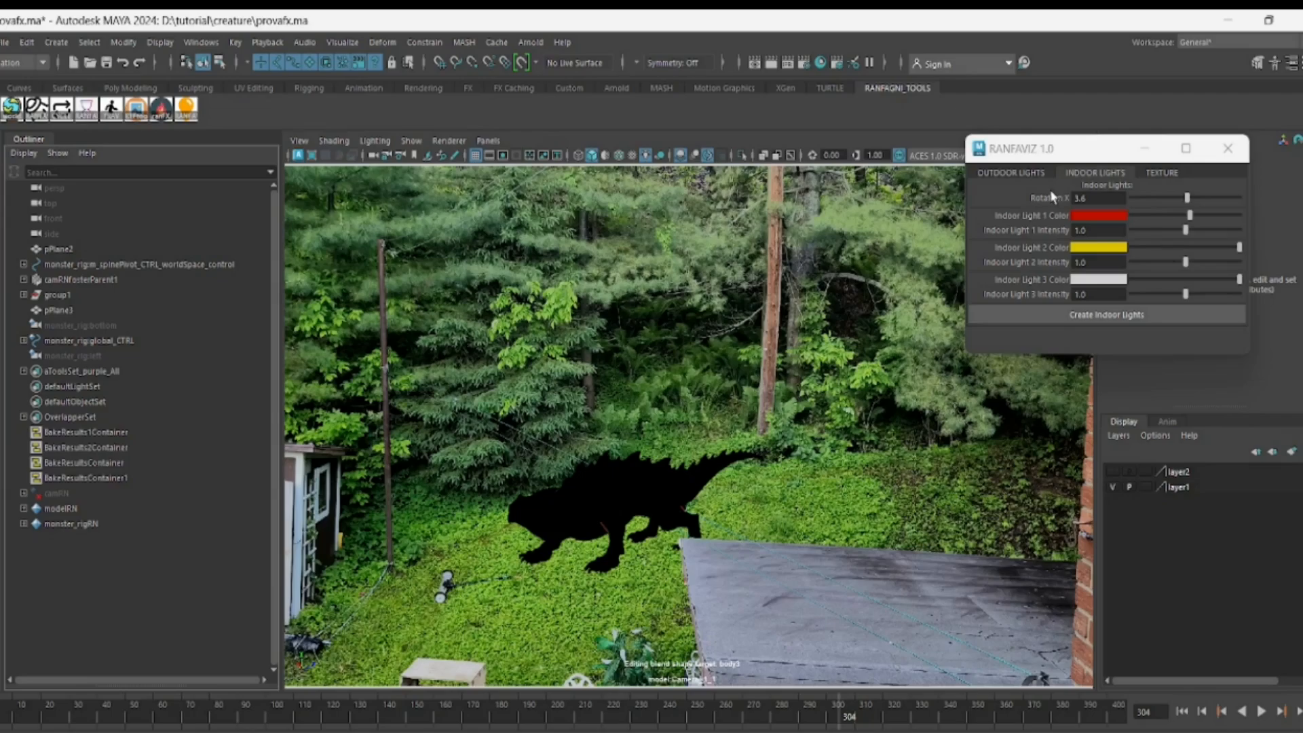
Create an outdoor light set with intensities 1.4 and 1.3 and set its Rotation X to 41.1
{"action": "left_click", "coordinate": [1019, 172]}
{"action": "left_click", "coordinate": [1097, 280]}
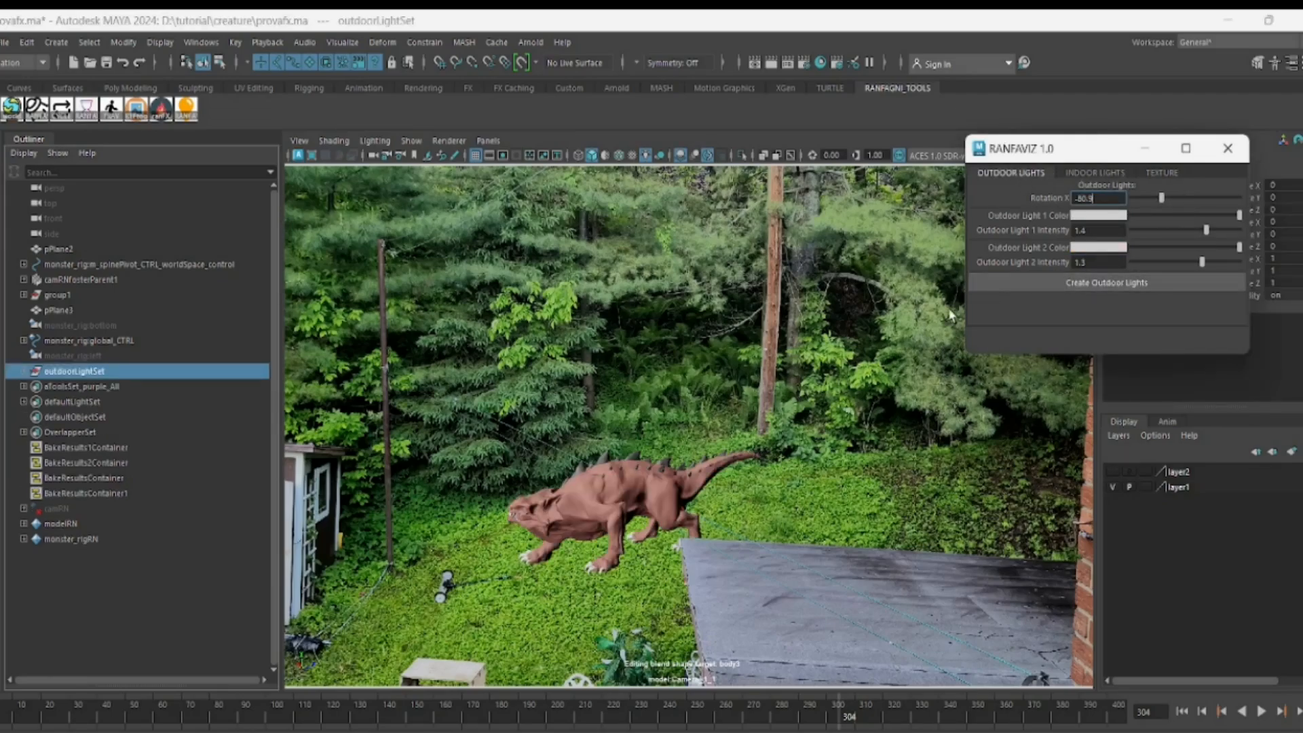
{"action": "left_click_drag", "start_coordinate": [1163, 206], "coordinate": [1203, 226]}
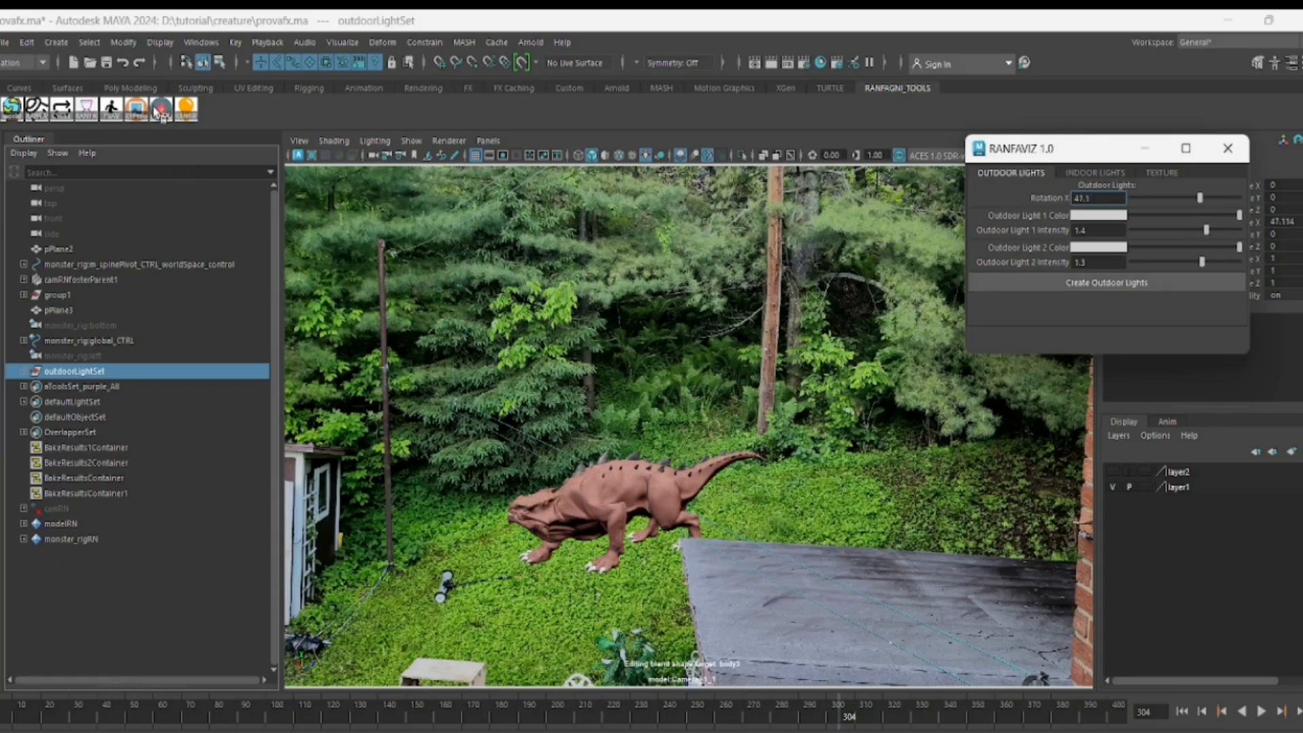
Show the RANFAVIZ texture options, enable motion blur in the viewport, and play back the shot to frame 367
{"action": "left_click", "coordinate": [1161, 173]}
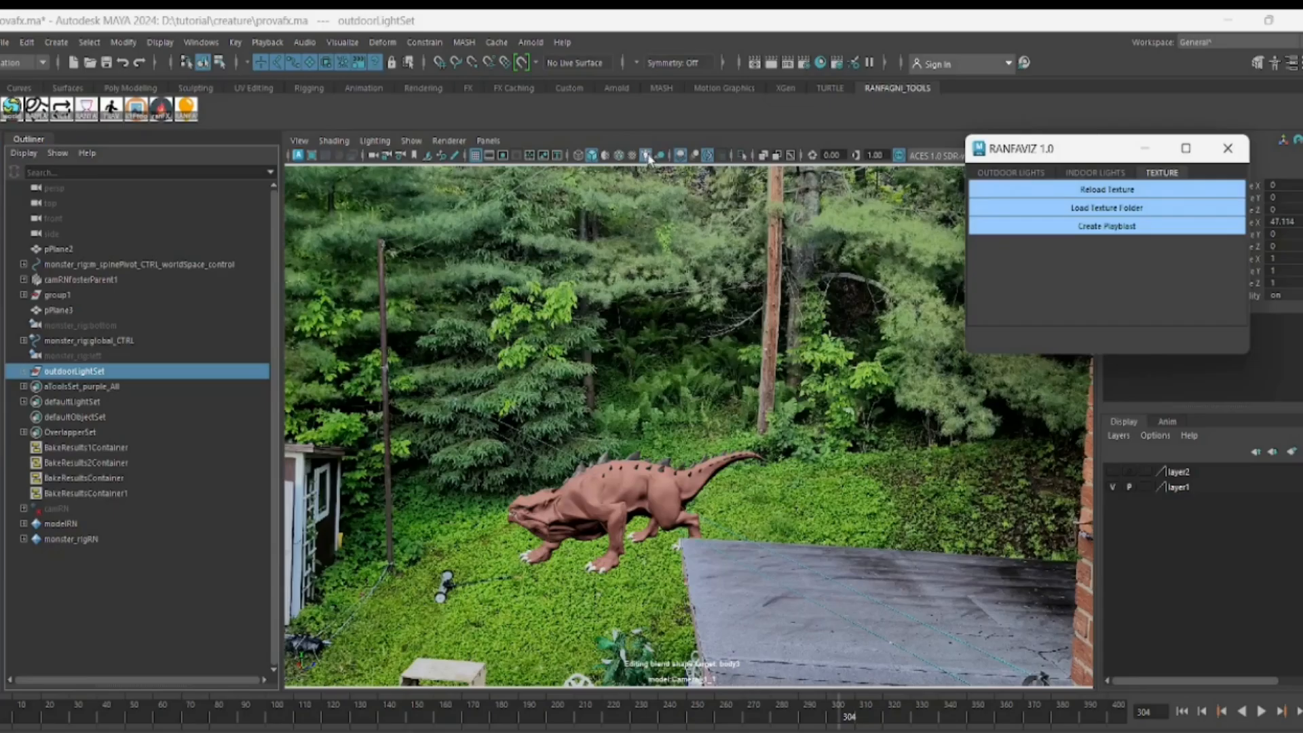
{"action": "left_click", "coordinate": [695, 157]}
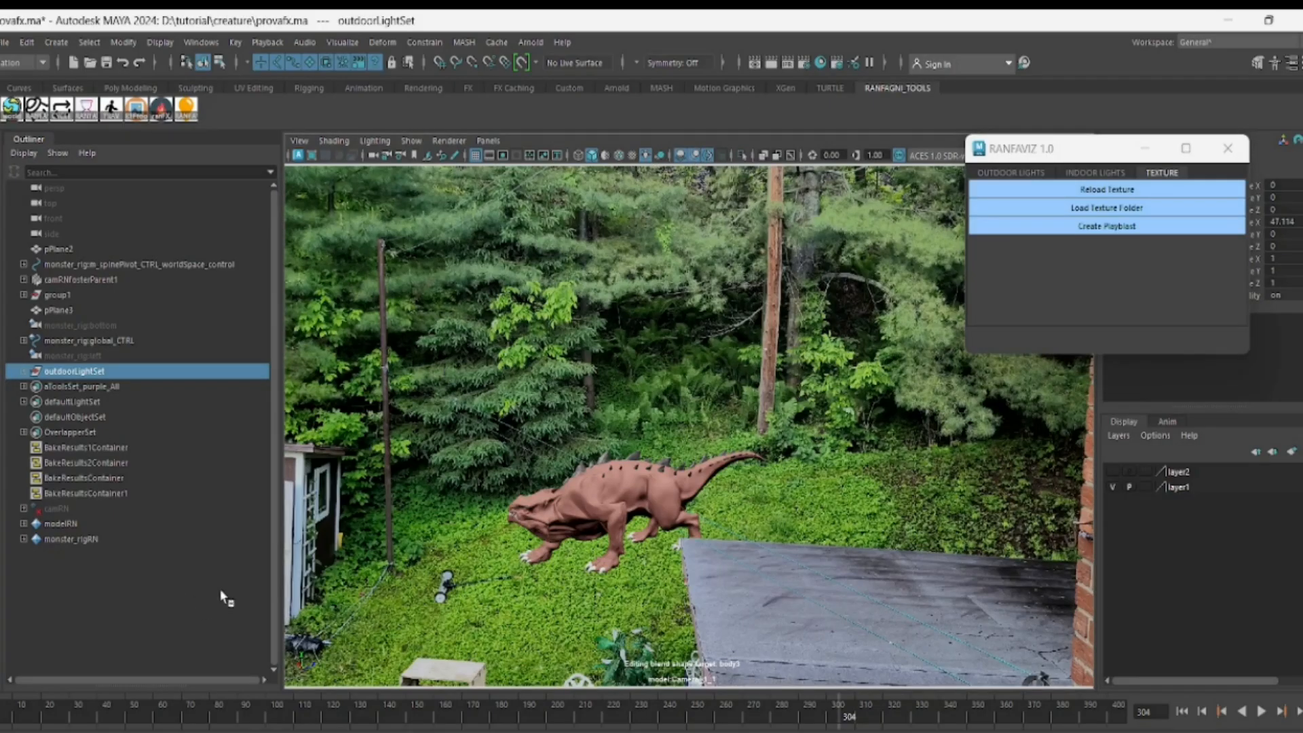
{"action": "left_click", "coordinate": [22, 723]}
{"action": "key", "text": "alt+v"}
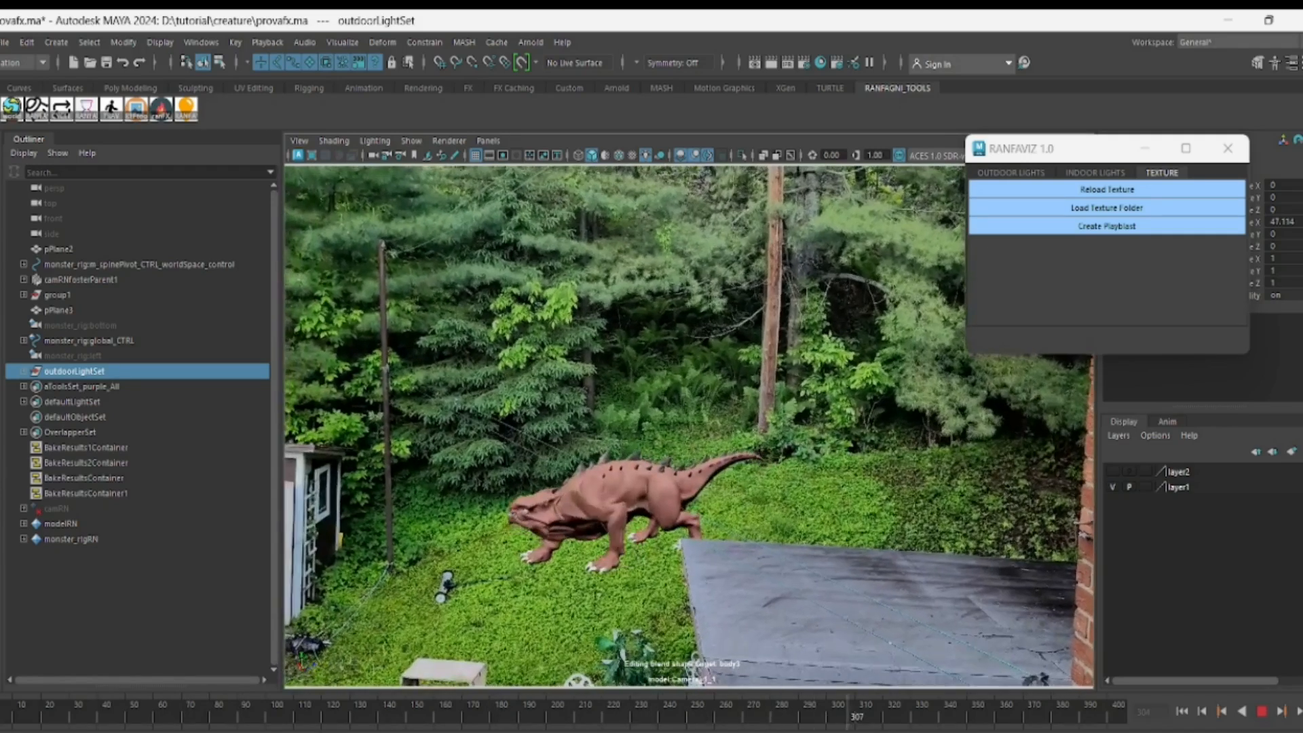
{"action": "key", "text": "alt+v"}
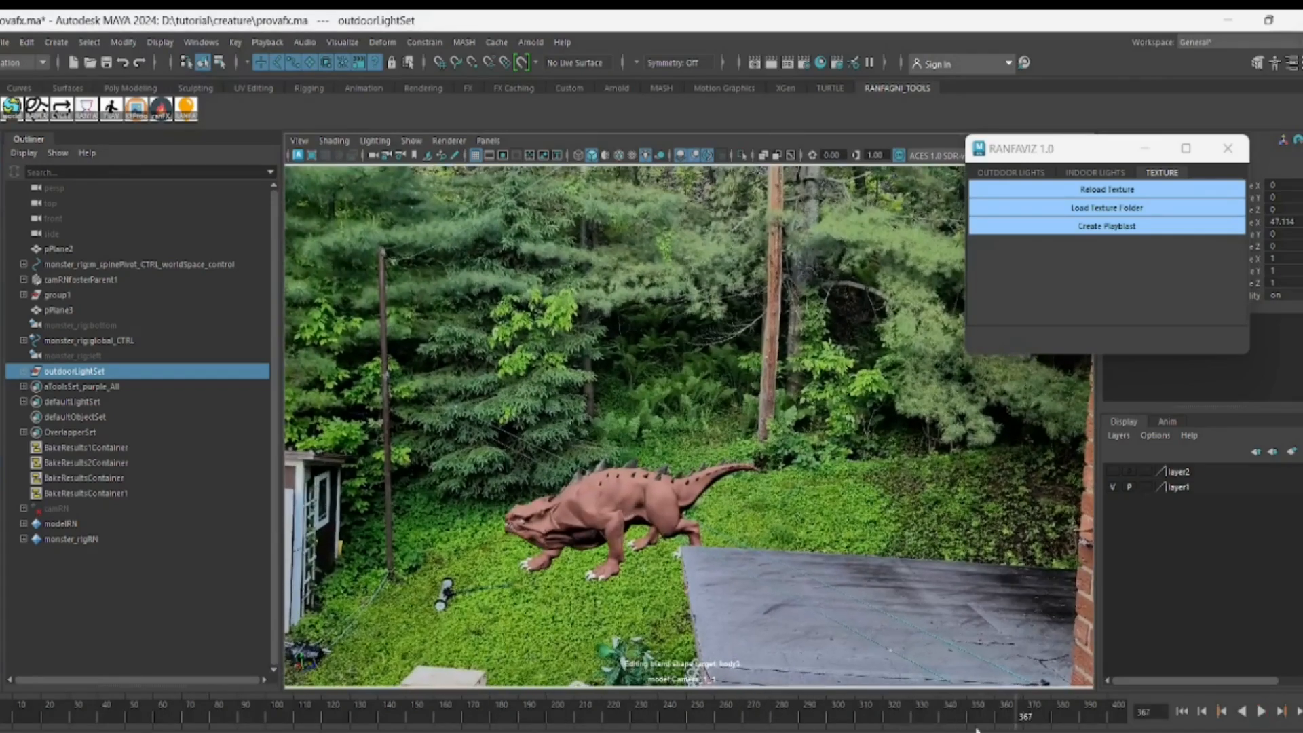
Open the RanFX Importer and close the RANFAVIZ window
{"action": "left_click", "coordinate": [161, 108]}
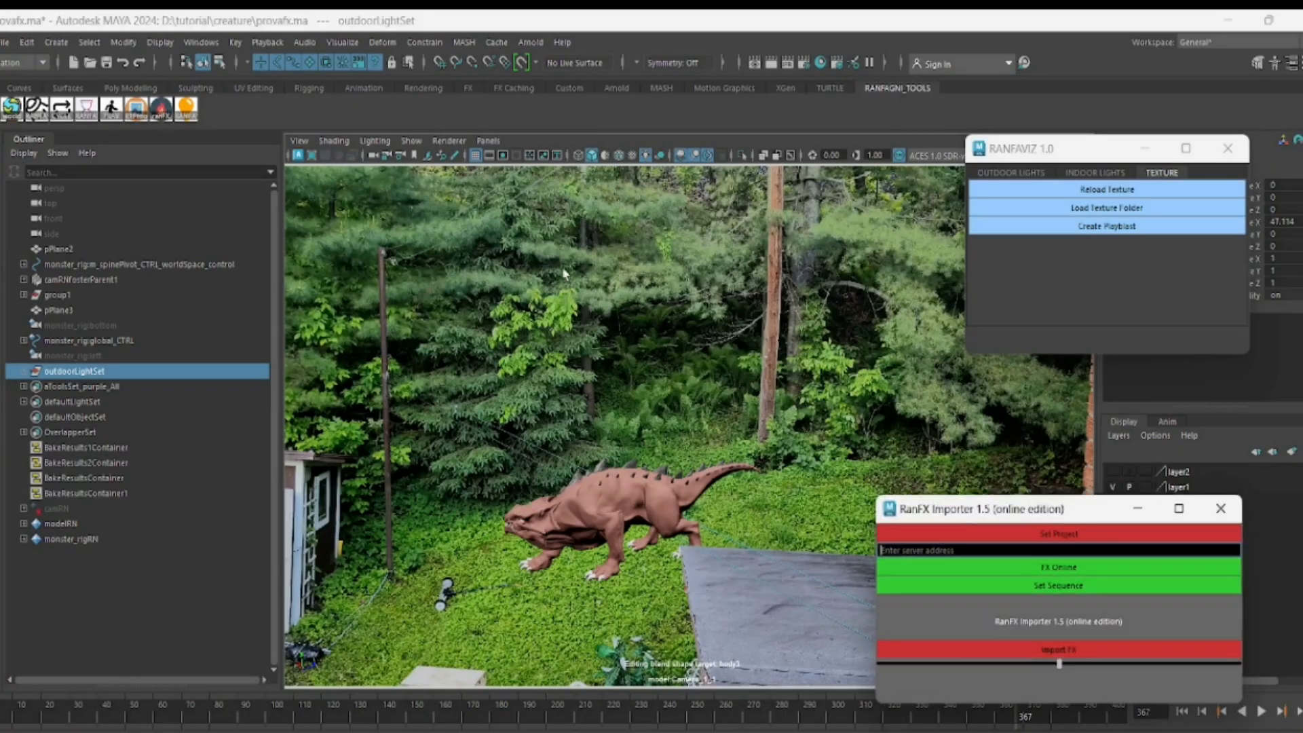
{"action": "left_click_drag", "start_coordinate": [1022, 500], "coordinate": [917, 277]}
{"action": "left_click", "coordinate": [1223, 150]}
{"action": "left_click_drag", "start_coordinate": [998, 288], "coordinate": [1134, 165]}
{"action": "left_click", "coordinate": [1075, 205]}
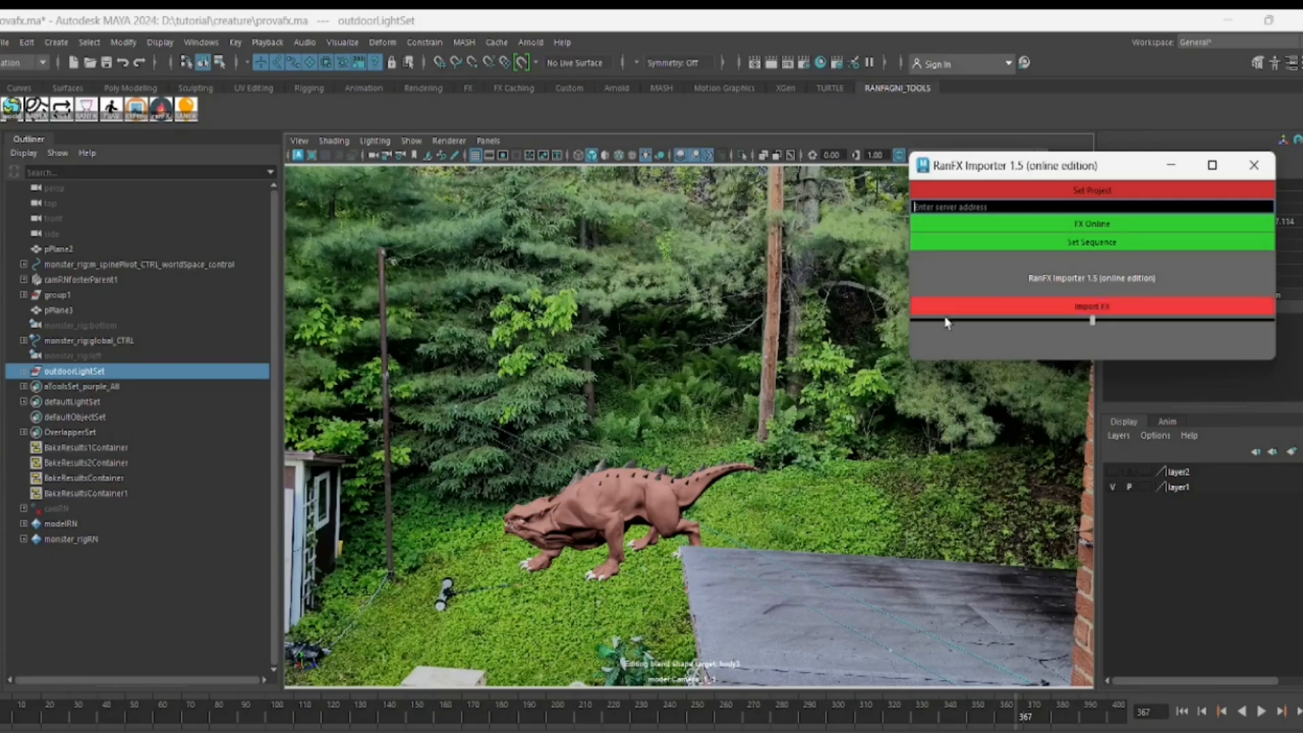
Set the importer's local sequence folder to Documents\maya\projects\default\images\FX
{"action": "left_click", "coordinate": [1093, 245]}
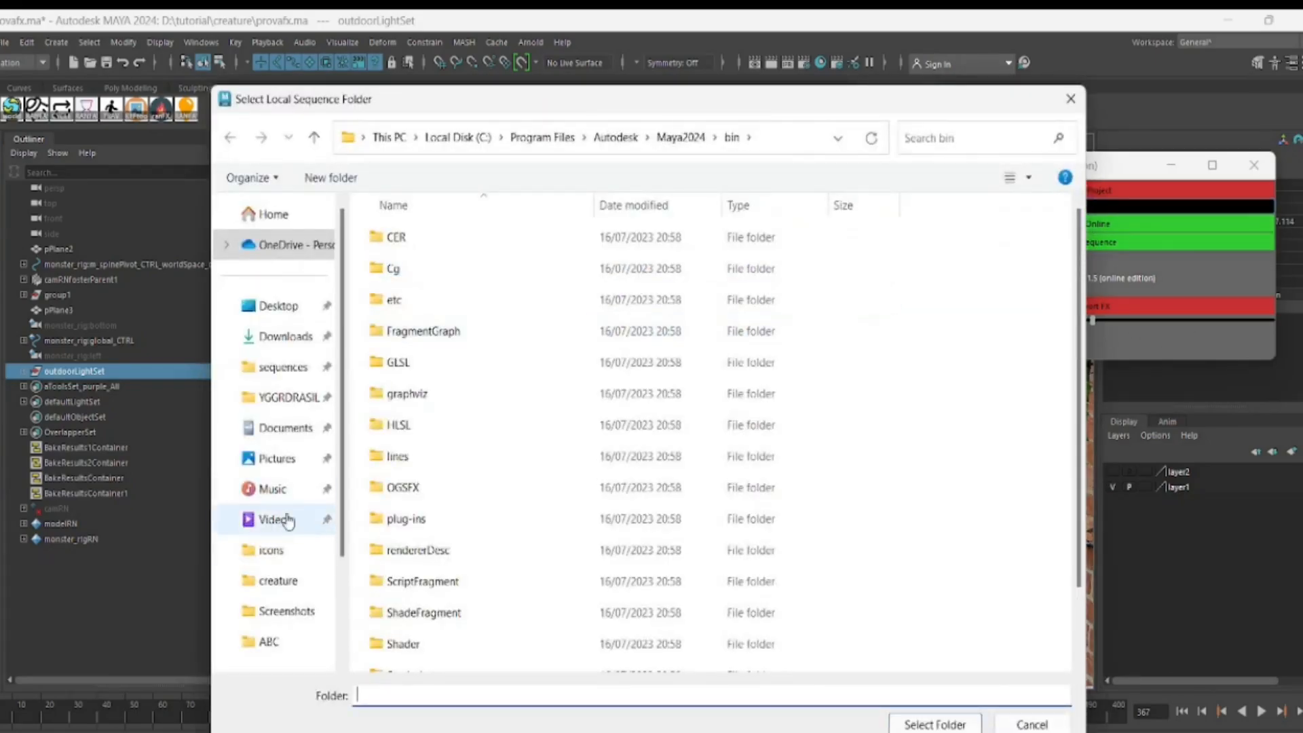
{"action": "left_click", "coordinate": [286, 428]}
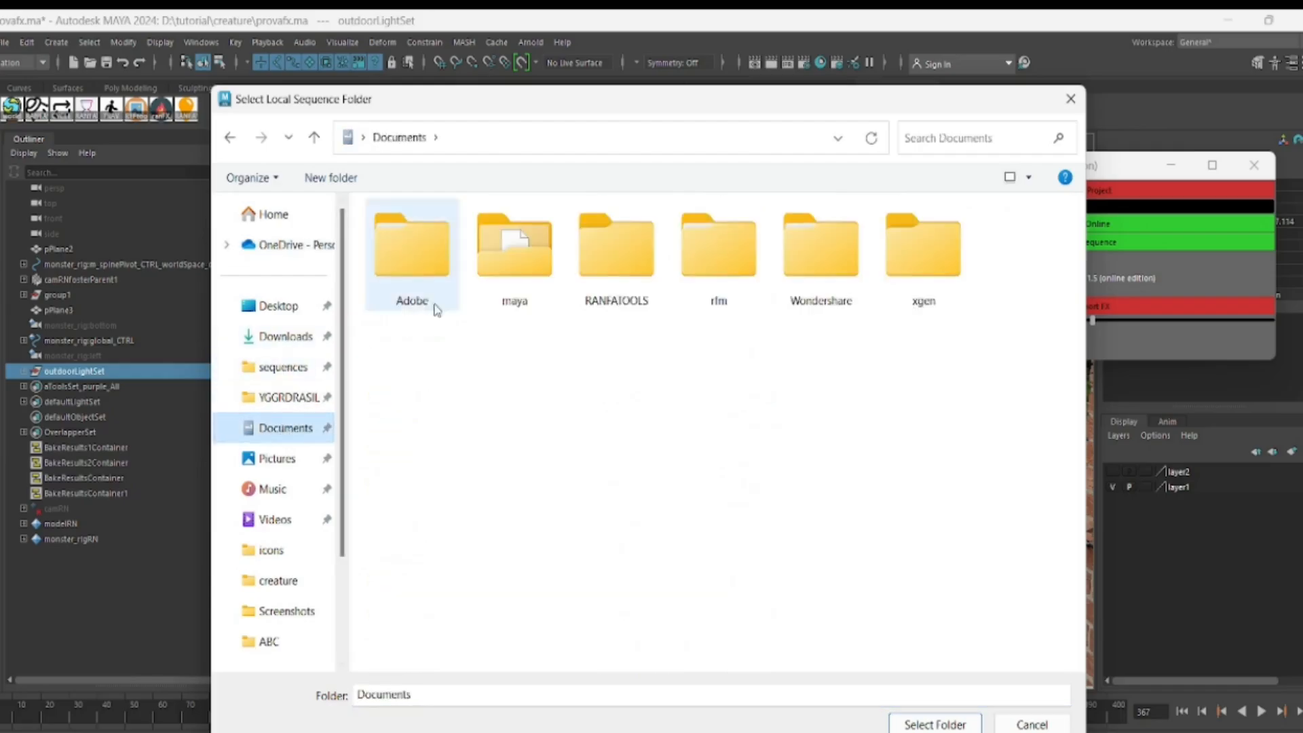
{"action": "double_click", "coordinate": [523, 278]}
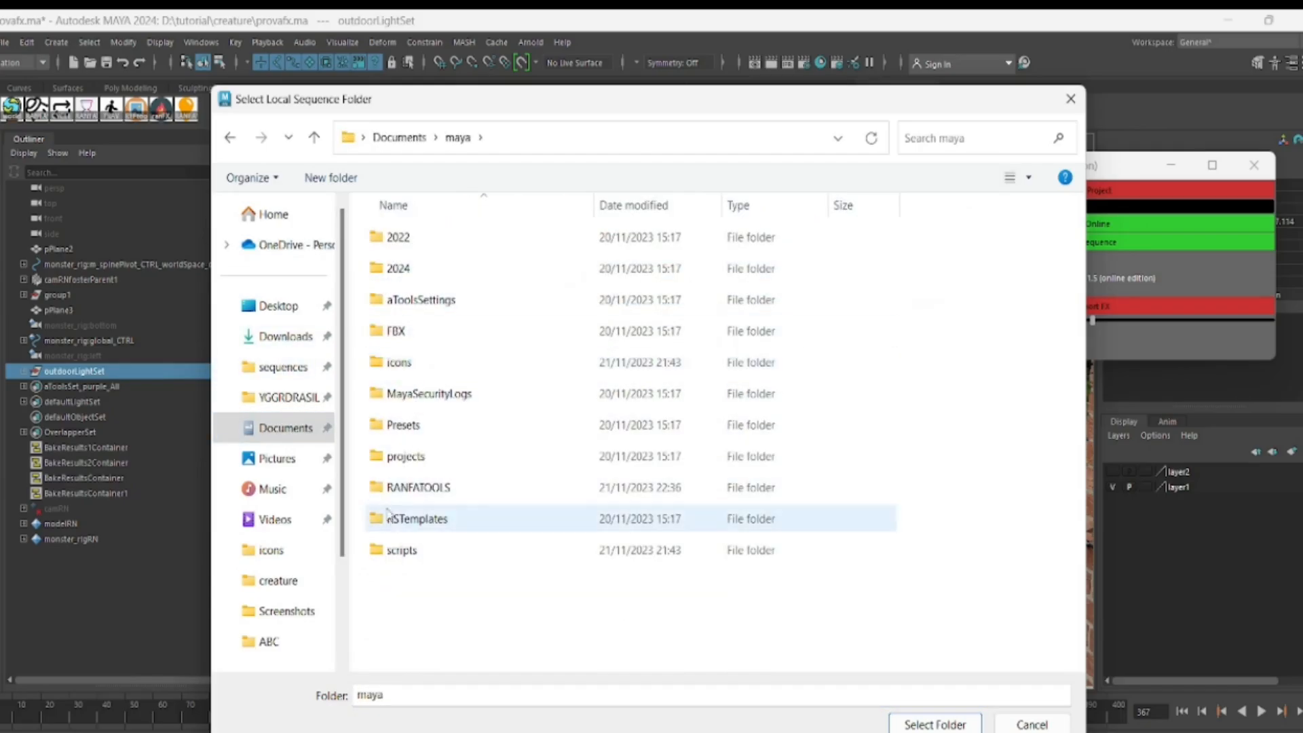
{"action": "left_click", "coordinate": [397, 461]}
{"action": "double_click", "coordinate": [399, 467]}
{"action": "left_click", "coordinate": [400, 241]}
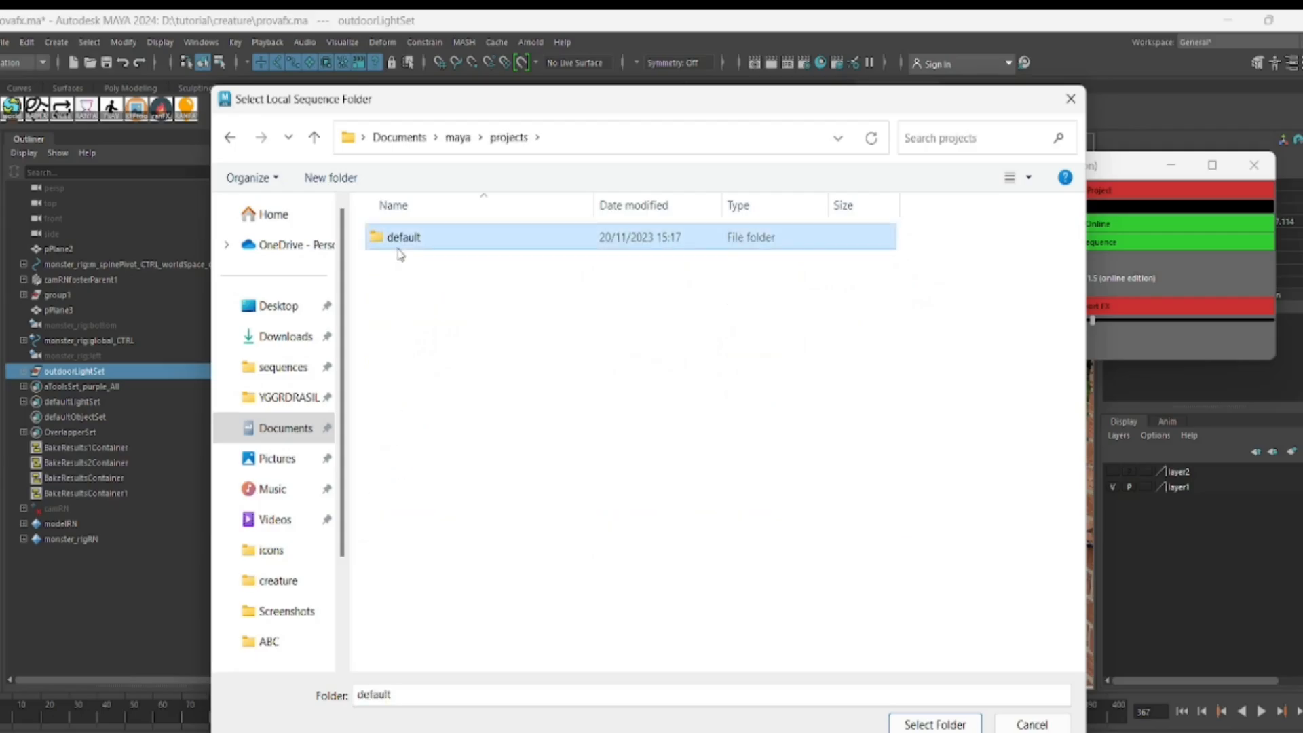
{"action": "double_click", "coordinate": [399, 241]}
{"action": "left_click", "coordinate": [404, 394]}
{"action": "double_click", "coordinate": [404, 393]}
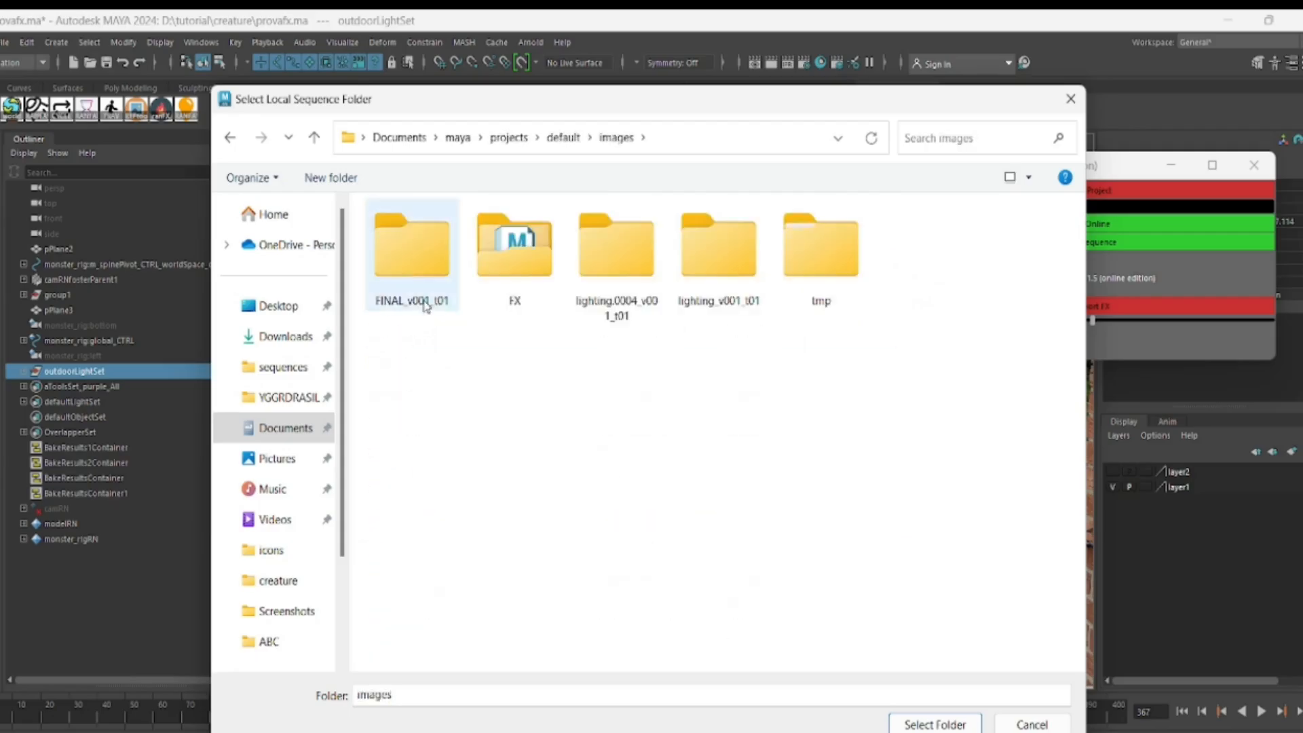
{"action": "left_click", "coordinate": [517, 277]}
{"action": "double_click", "coordinate": [517, 277]}
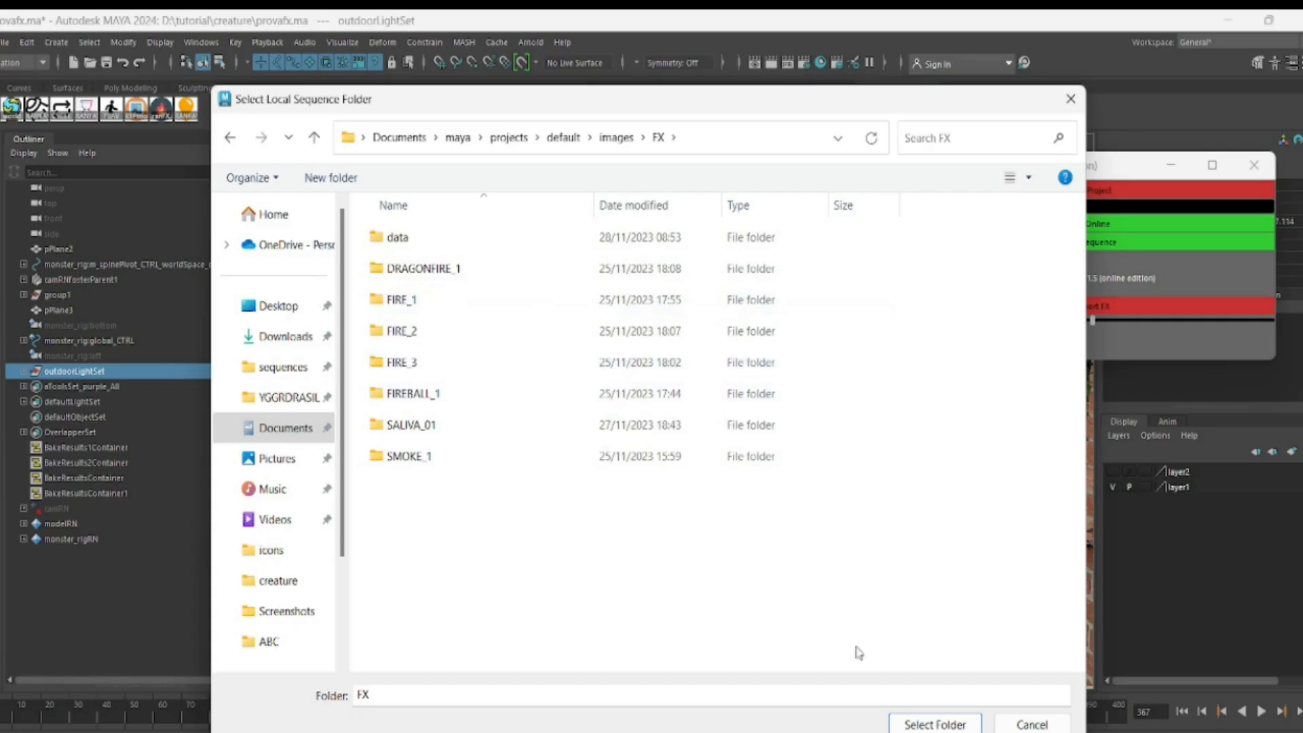
{"action": "left_click", "coordinate": [926, 724]}
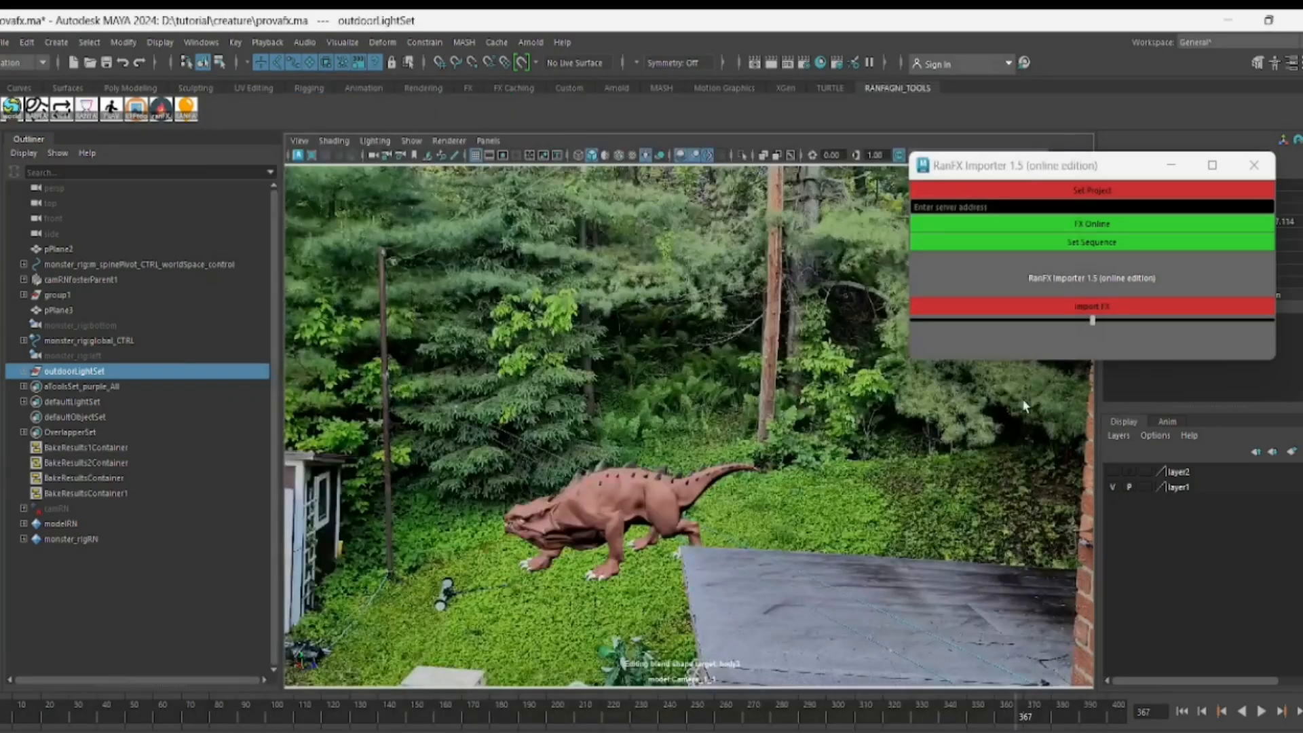
Import the fire image sequence FIRE_3_00000.png from the FIRE_3 folder at frame 169
{"action": "left_click", "coordinate": [1066, 307]}
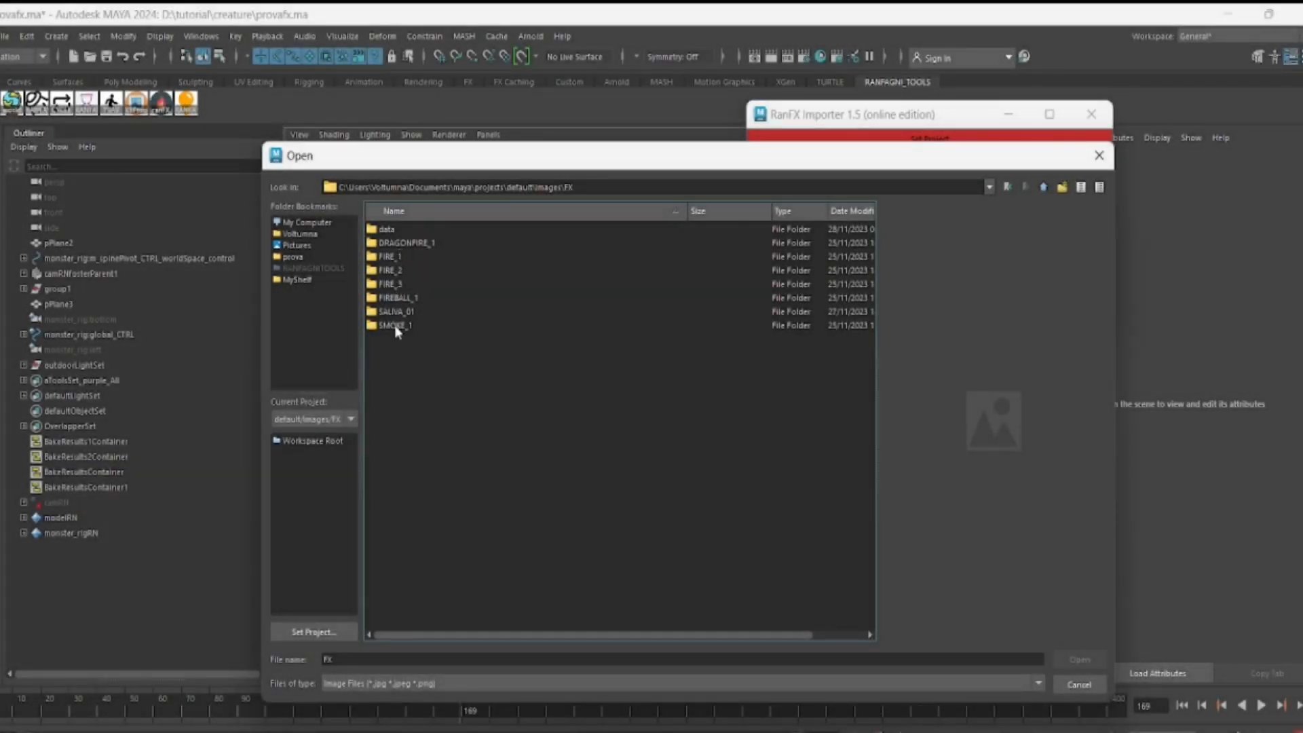
{"action": "double_click", "coordinate": [393, 280]}
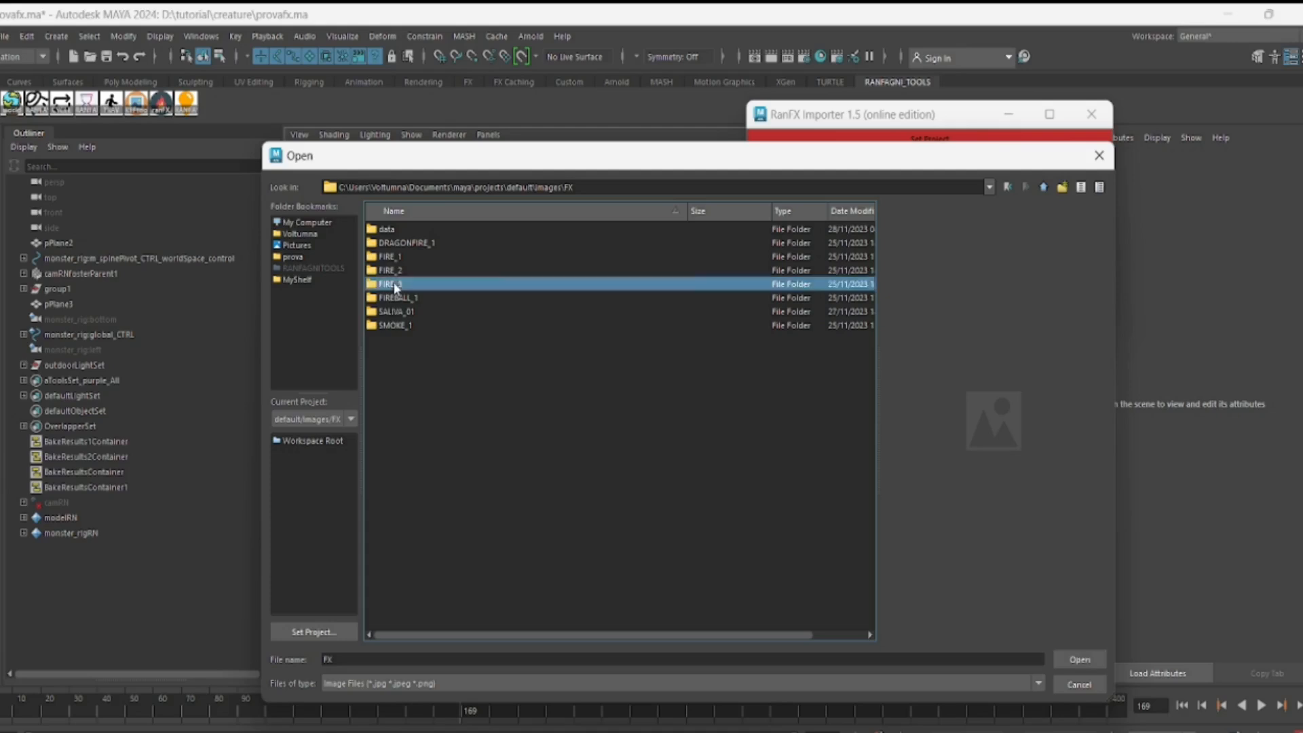
{"action": "left_click", "coordinate": [413, 231]}
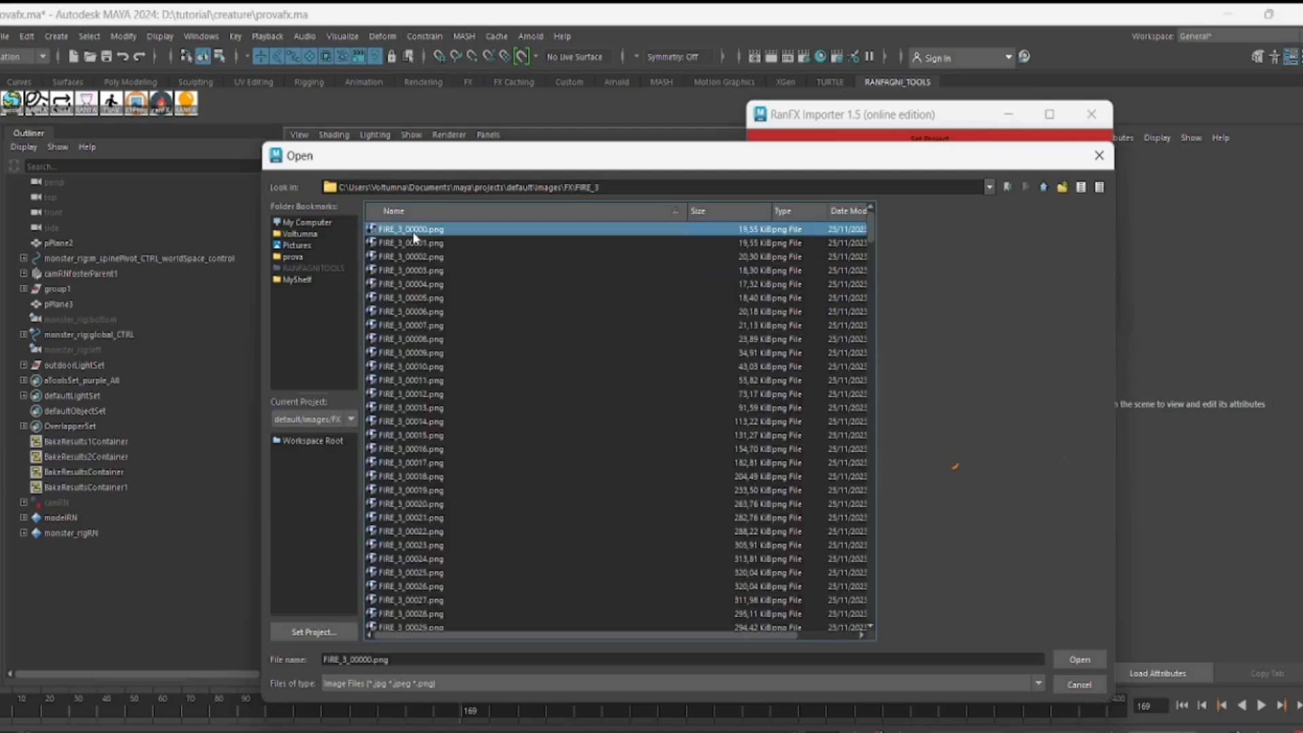
{"action": "left_click", "coordinate": [1079, 659]}
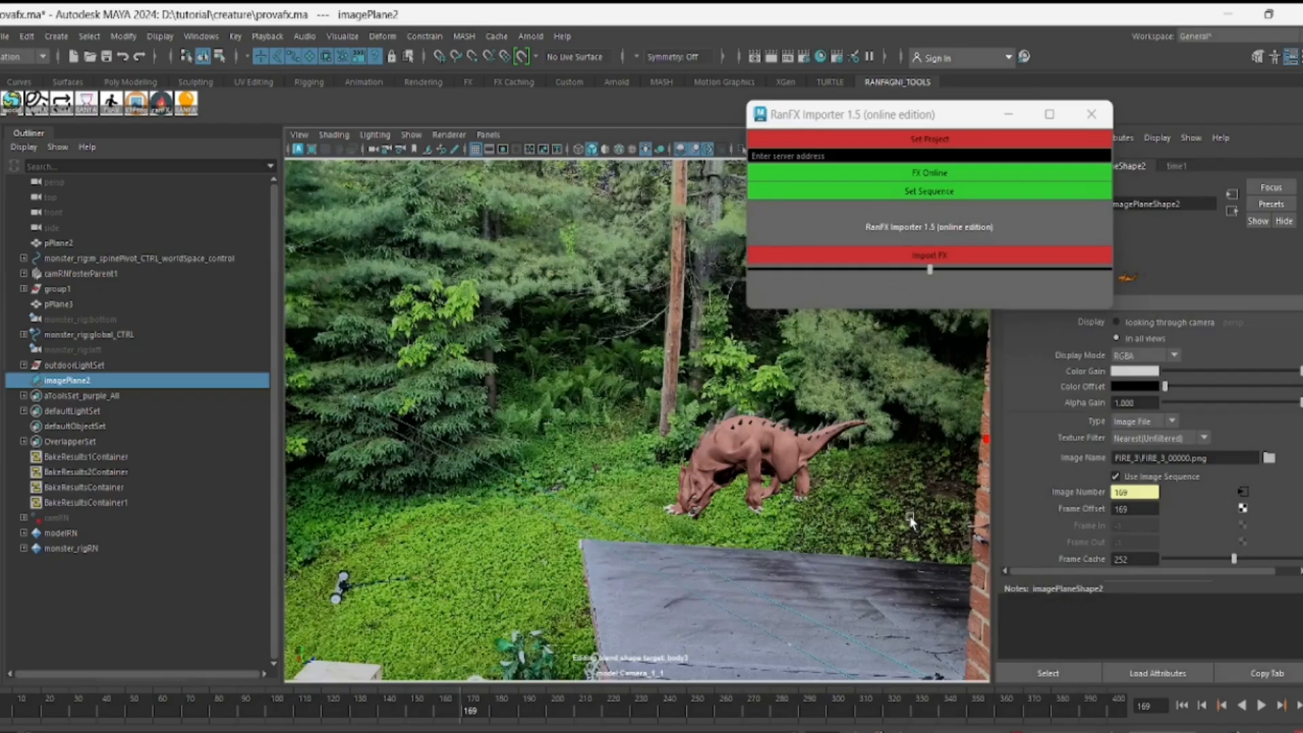
Scale up the fire image plane and move it to the edge of the trees, in front of the creature's head
{"action": "key", "text": "w"}
{"action": "key", "text": "r"}
{"action": "left_click_drag", "start_coordinate": [822, 400], "coordinate": [766, 385]}
{"action": "key", "text": "e"}
{"action": "key", "text": "w"}
{"action": "left_click_drag", "start_coordinate": [873, 397], "coordinate": [660, 370]}
{"action": "key", "text": "r"}
{"action": "left_click_drag", "start_coordinate": [588, 388], "coordinate": [810, 393]}
{"action": "key", "text": "w"}
{"action": "left_click_drag", "start_coordinate": [589, 356], "coordinate": [603, 293]}
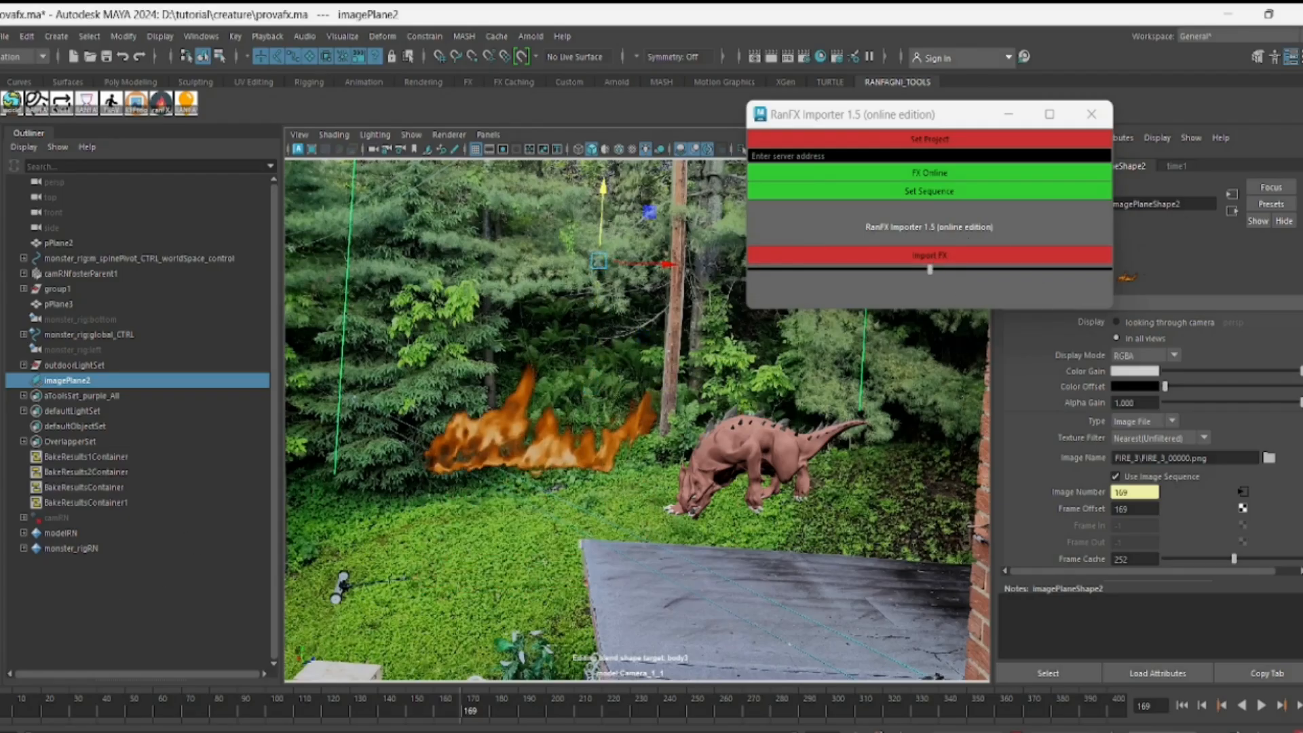
Play back the shot from frame 1 to check the fire animation
{"action": "key", "text": "alt+shift+v"}
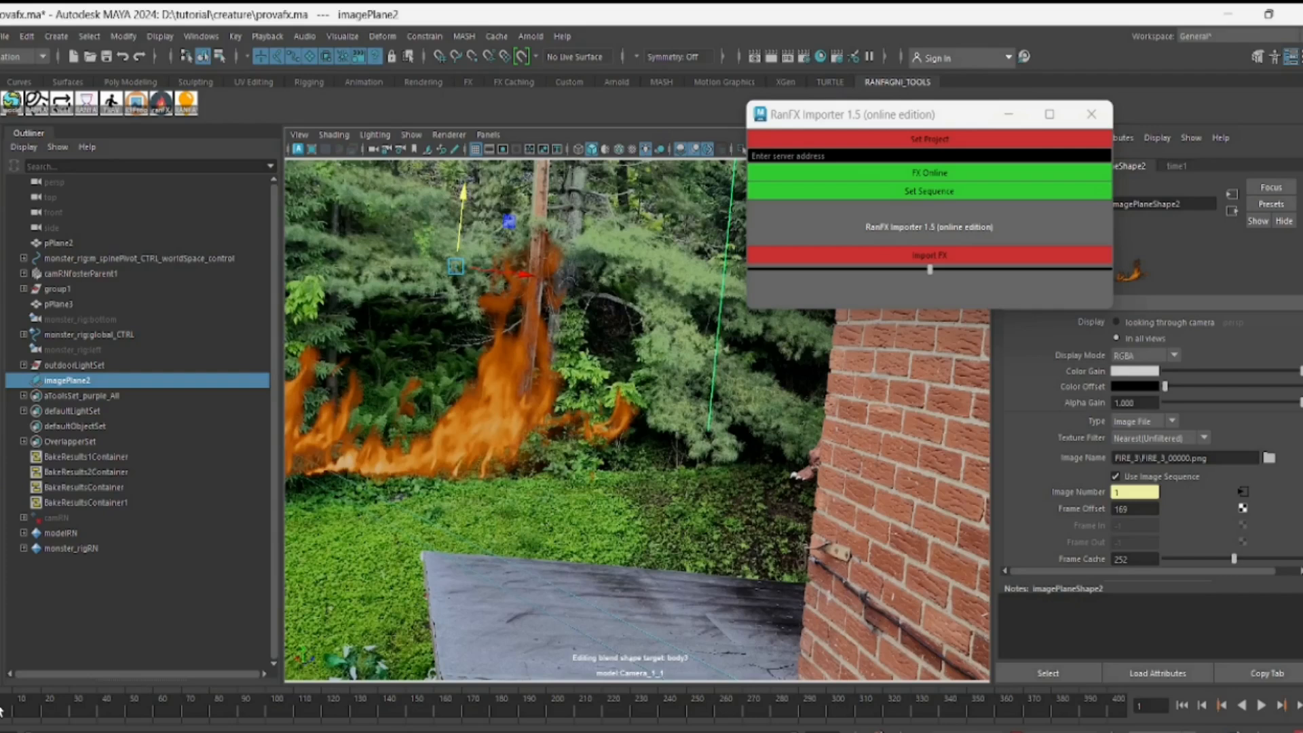
{"action": "key", "text": "alt+v"}
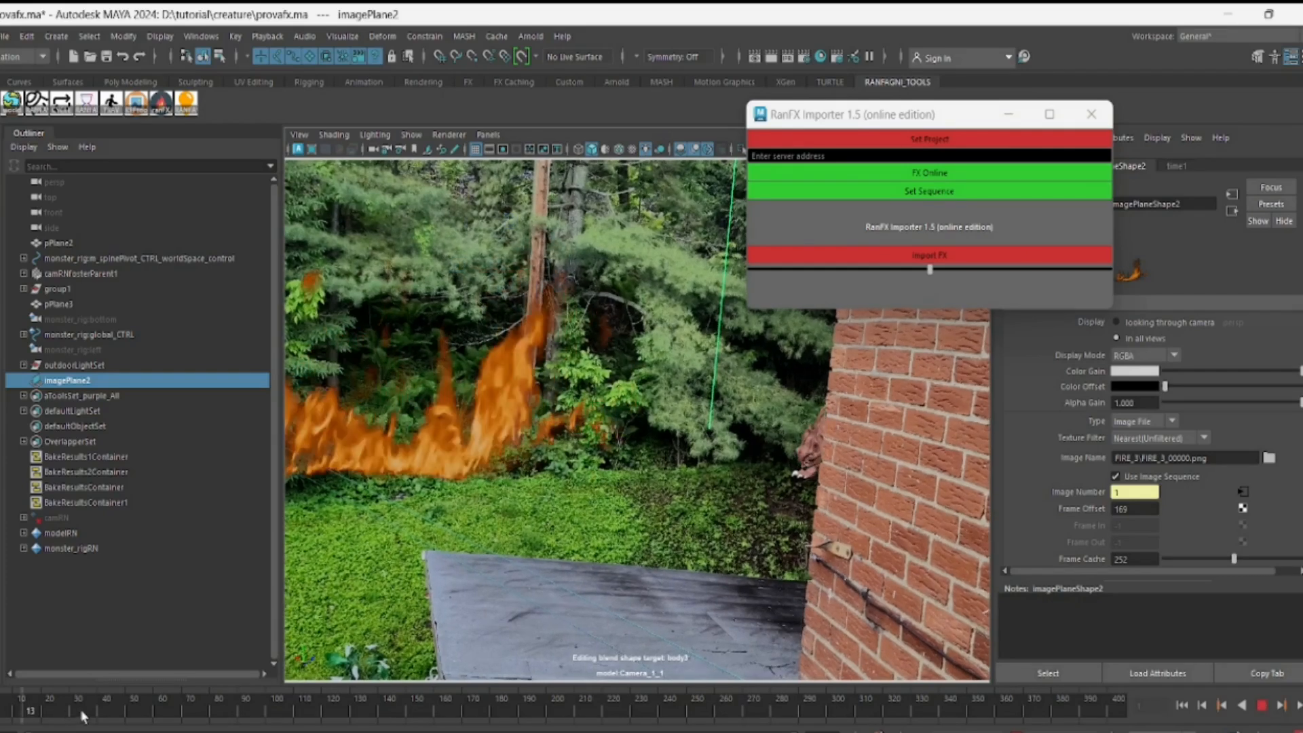
{"action": "key", "text": "Escape"}
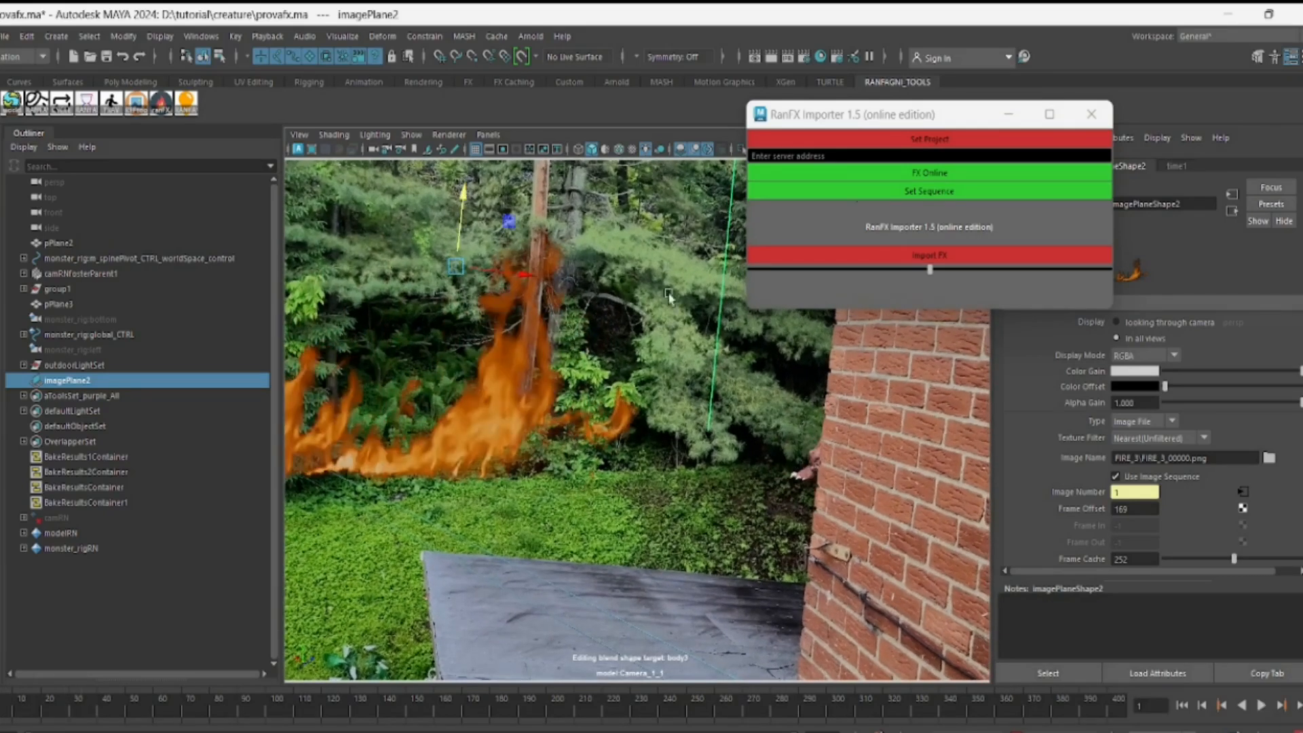
Set the fire sequence's frame offset to 2 with the importer and play back the shot to frame 404
{"action": "left_click", "coordinate": [903, 256]}
{"action": "mouse_move", "coordinate": [933, 270]}
{"action": "left_mouse_down"}
{"action": "mouse_move", "coordinate": [948, 271]}
{"action": "mouse_move", "coordinate": [932, 275]}
{"action": "left_mouse_up"}
{"action": "key", "text": "alt+v"}
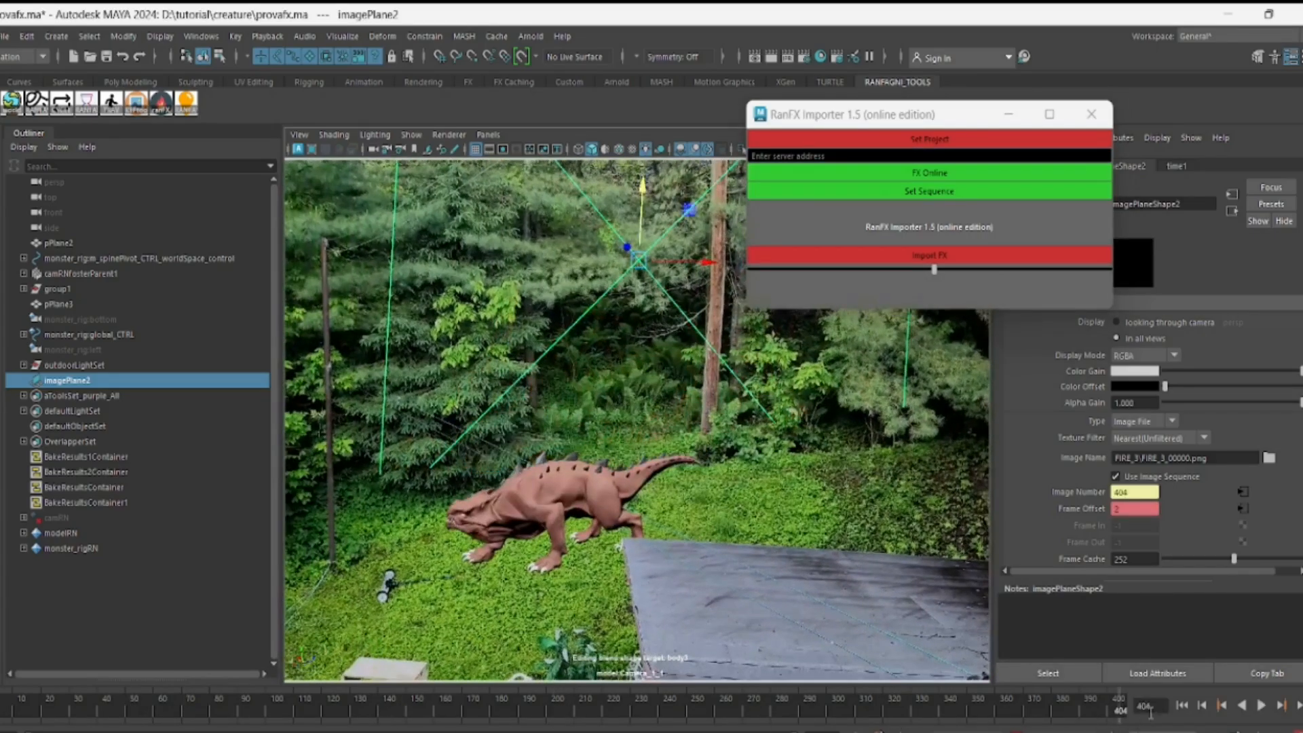
Set the fire sequence's frame offset to -40 at frame 404, and play back the shot from frame 1 to check the flames
{"action": "left_click", "coordinate": [931, 270]}
{"action": "left_click_drag", "start_coordinate": [916, 269], "coordinate": [857, 270]}
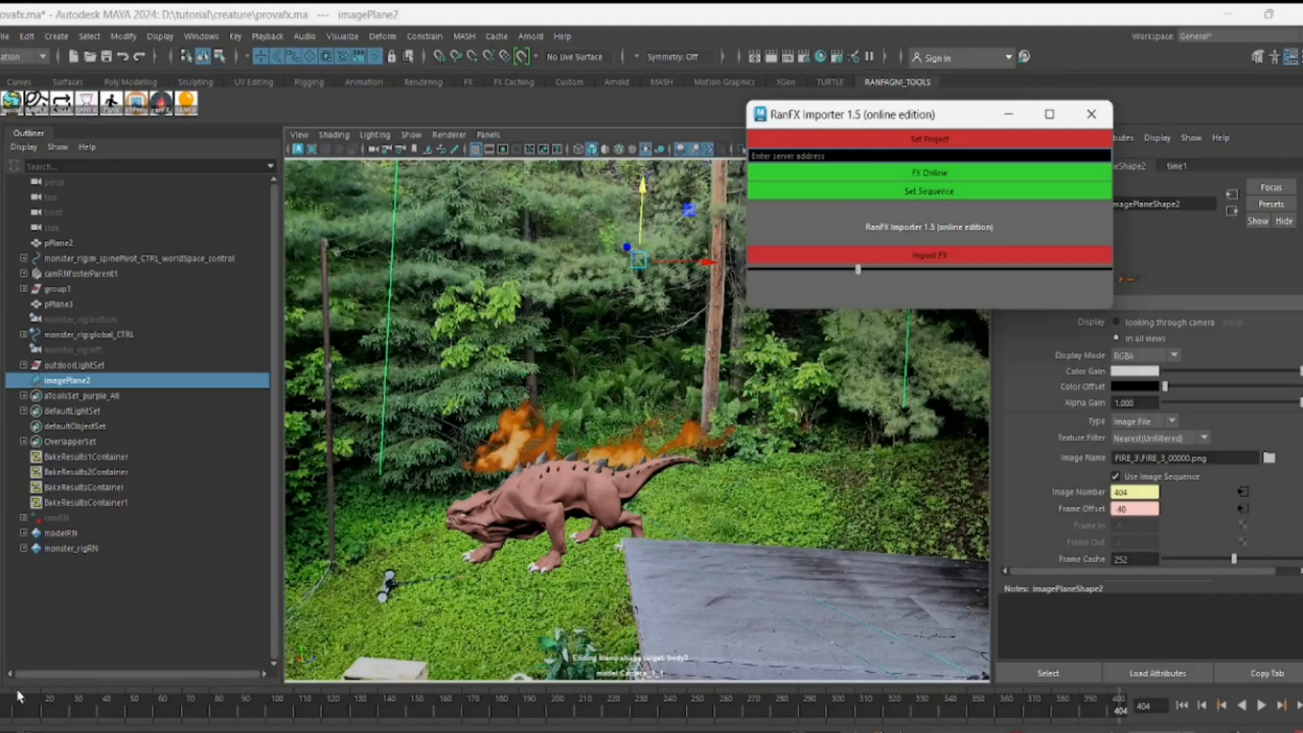
{"action": "key", "text": "alt+v"}
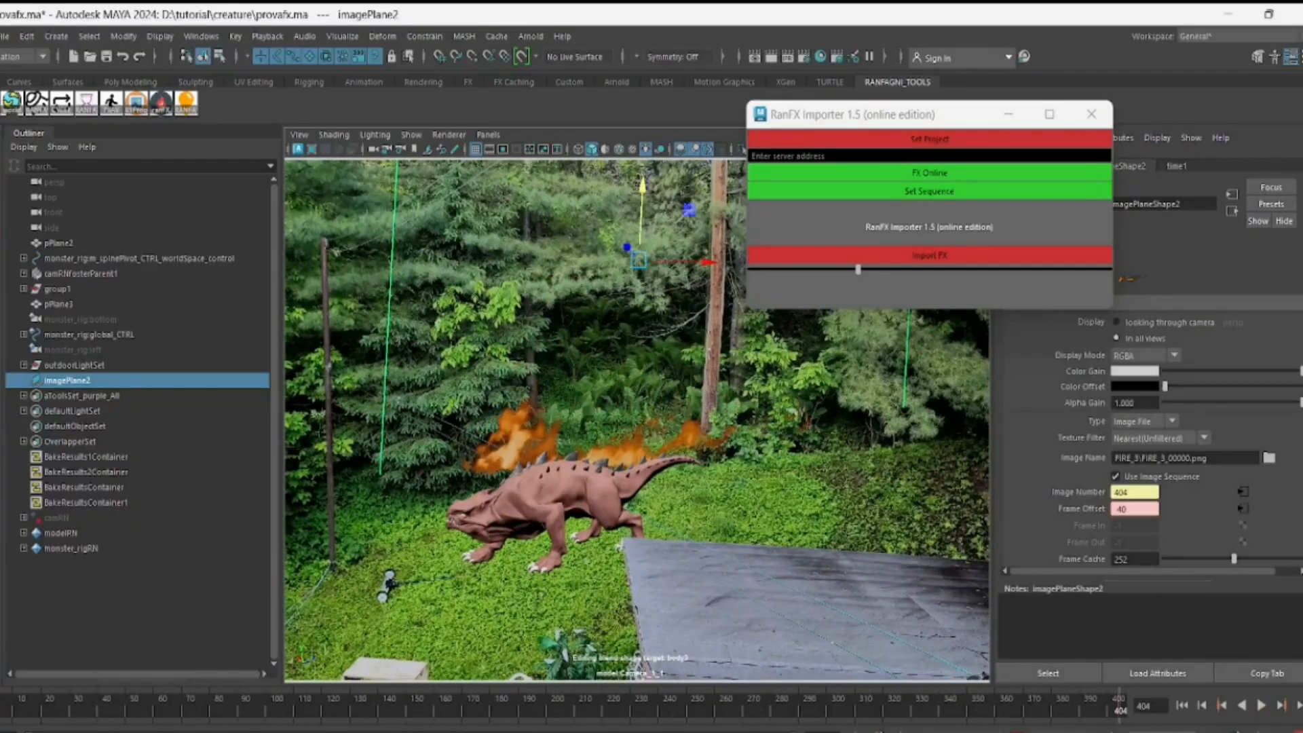
{"action": "key", "text": "alt+v"}
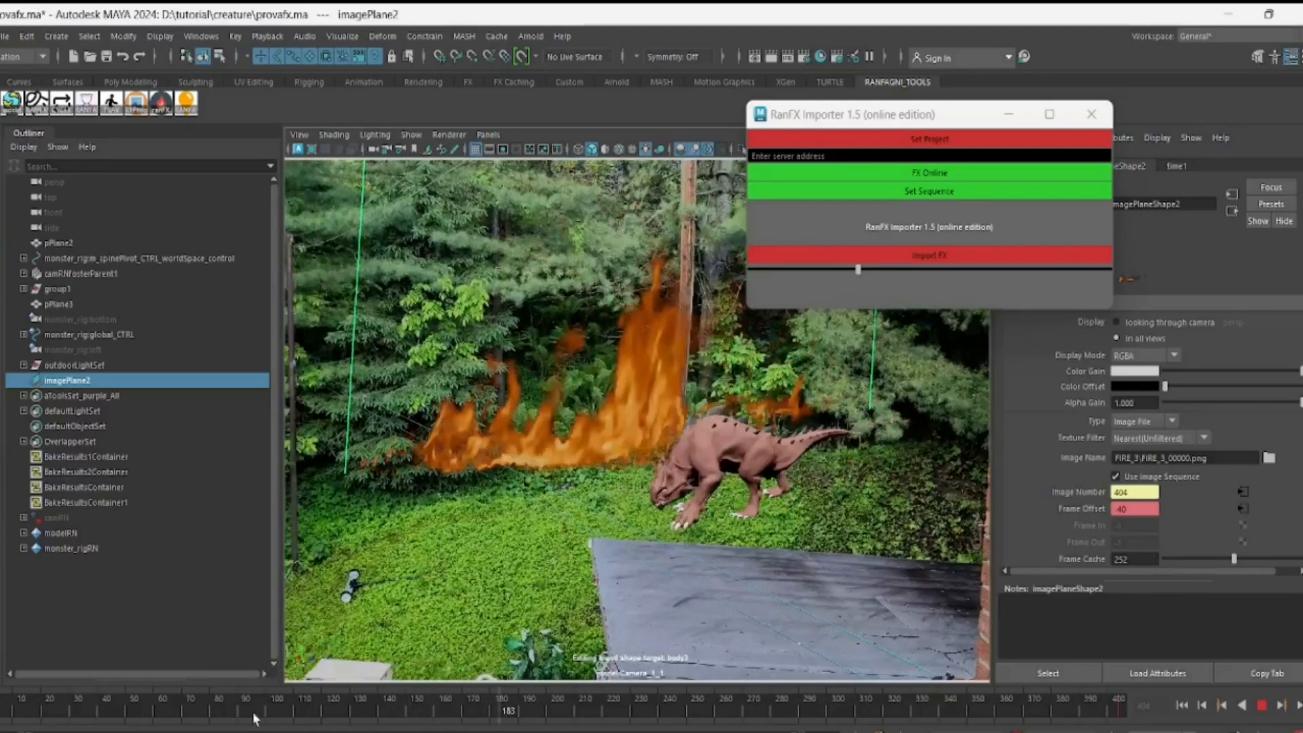
{"action": "left_click", "coordinate": [2, 708]}
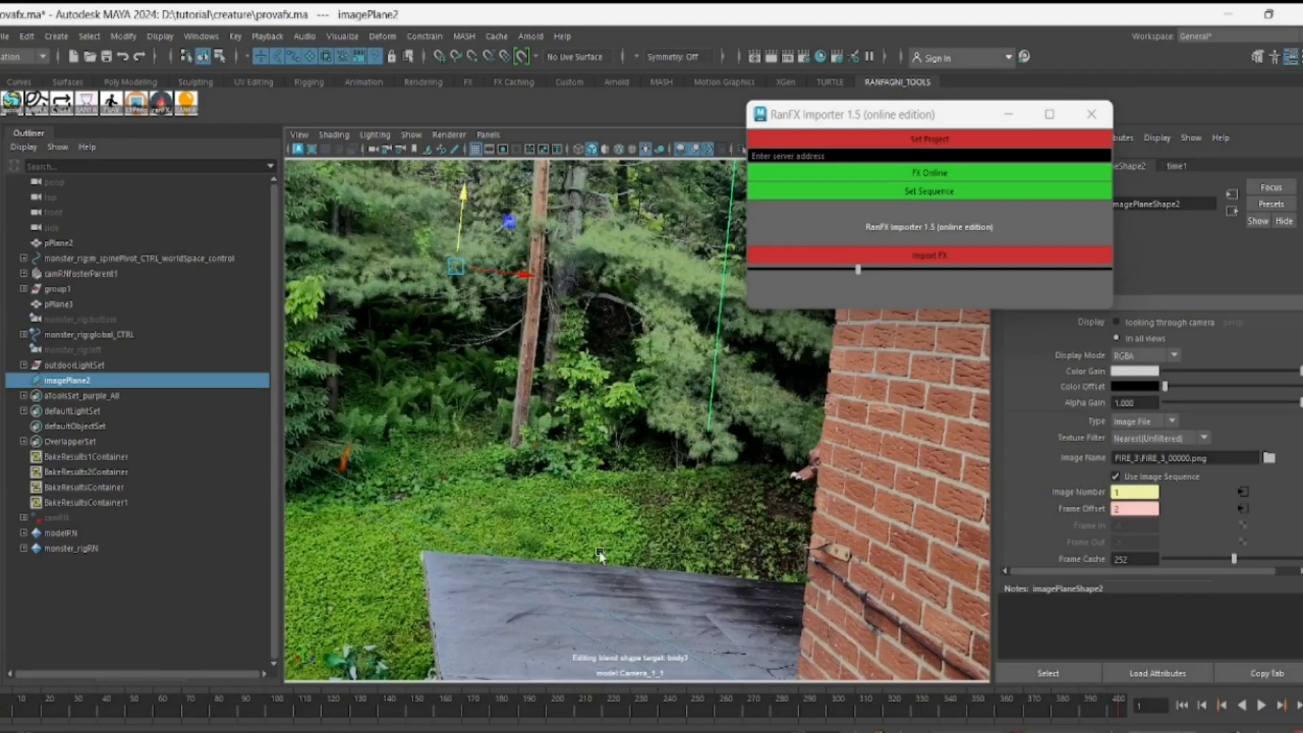
{"action": "left_click_drag", "start_coordinate": [79, 714], "coordinate": [1, 711]}
{"action": "left_click_drag", "start_coordinate": [19, 714], "coordinate": [394, 725]}
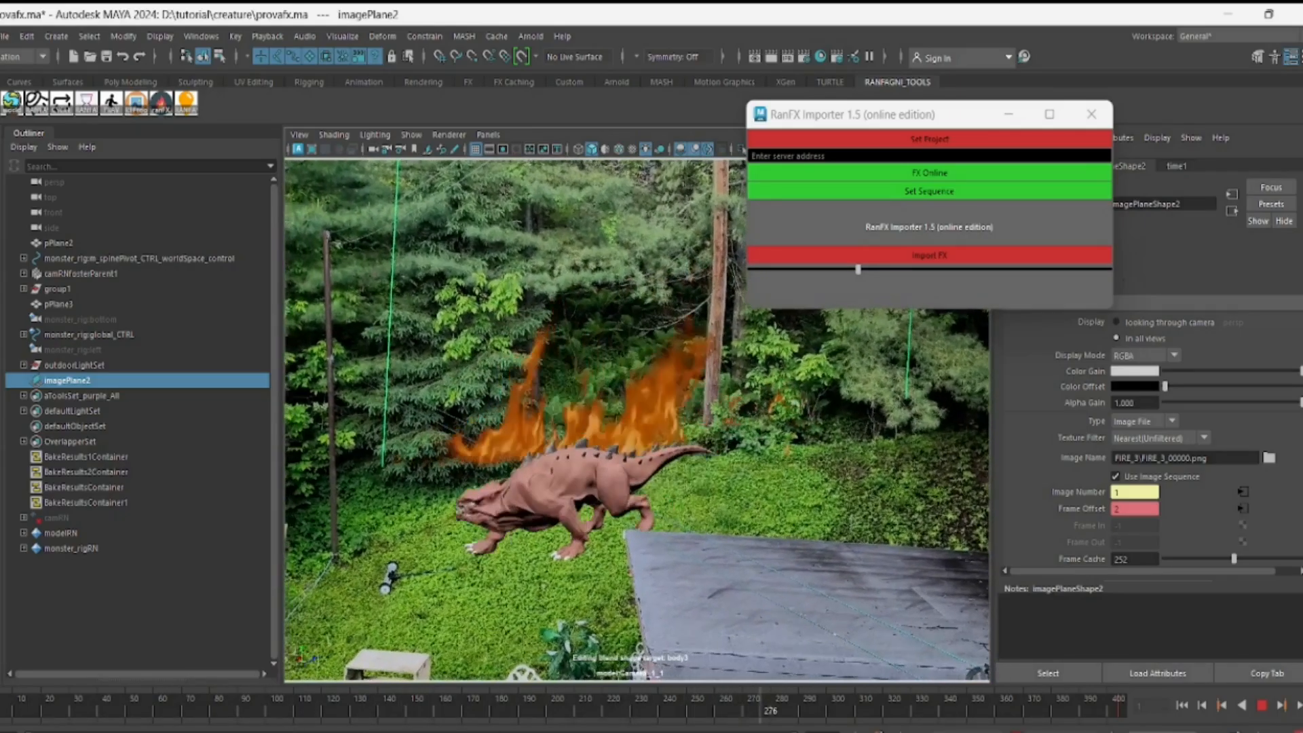
{"action": "left_click_drag", "start_coordinate": [734, 720], "coordinate": [360, 722]}
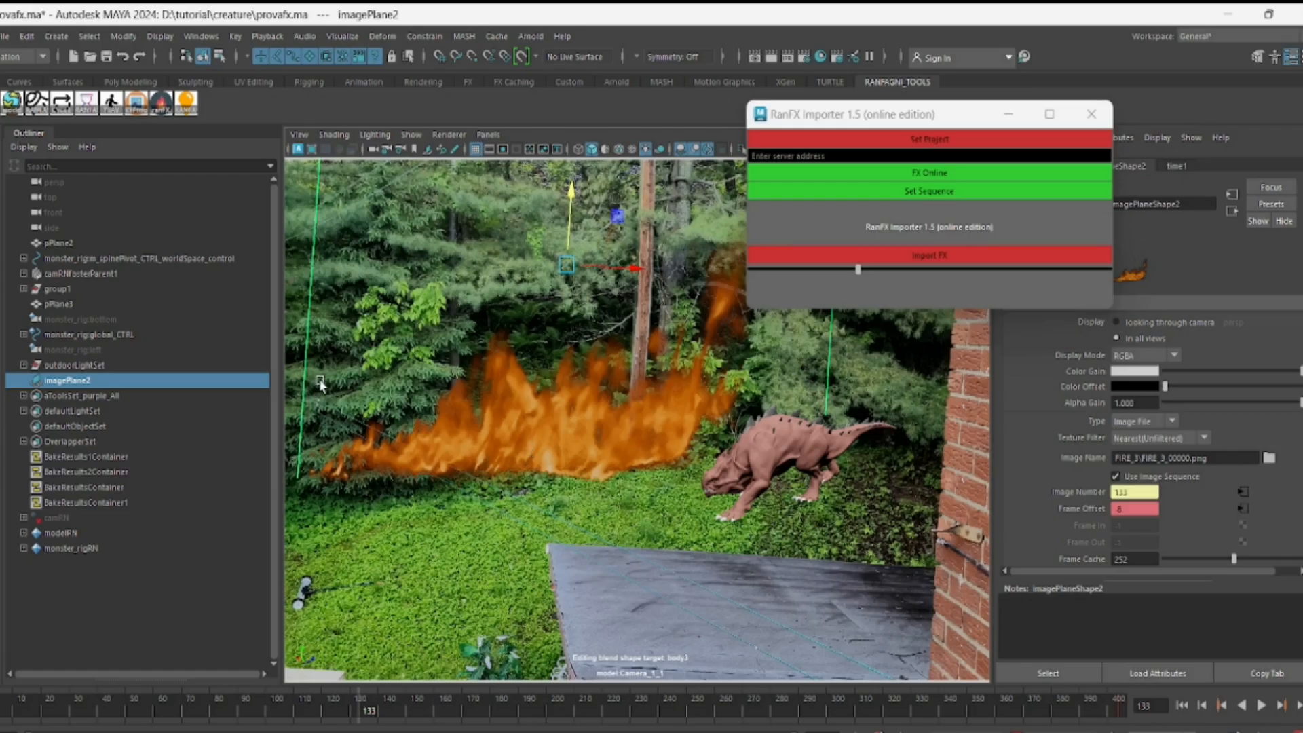
With RANFAVIZ, set Outdoor Light 1 to orange (H 23.505, S 0.922, V 0.710) and create a set of outdoor lights
{"action": "left_click", "coordinate": [186, 103]}
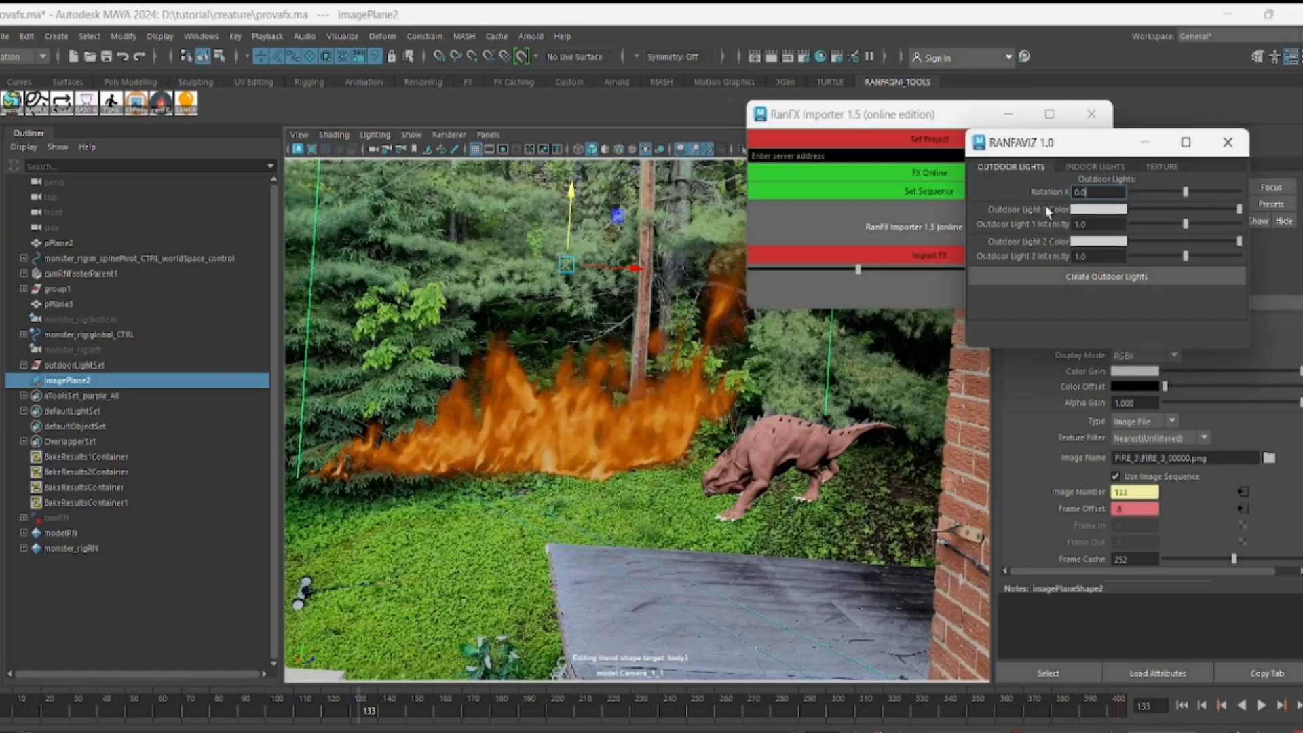
{"action": "left_click", "coordinate": [1111, 211]}
{"action": "left_click", "coordinate": [1251, 219]}
{"action": "left_click_drag", "start_coordinate": [1227, 226], "coordinate": [1229, 234]}
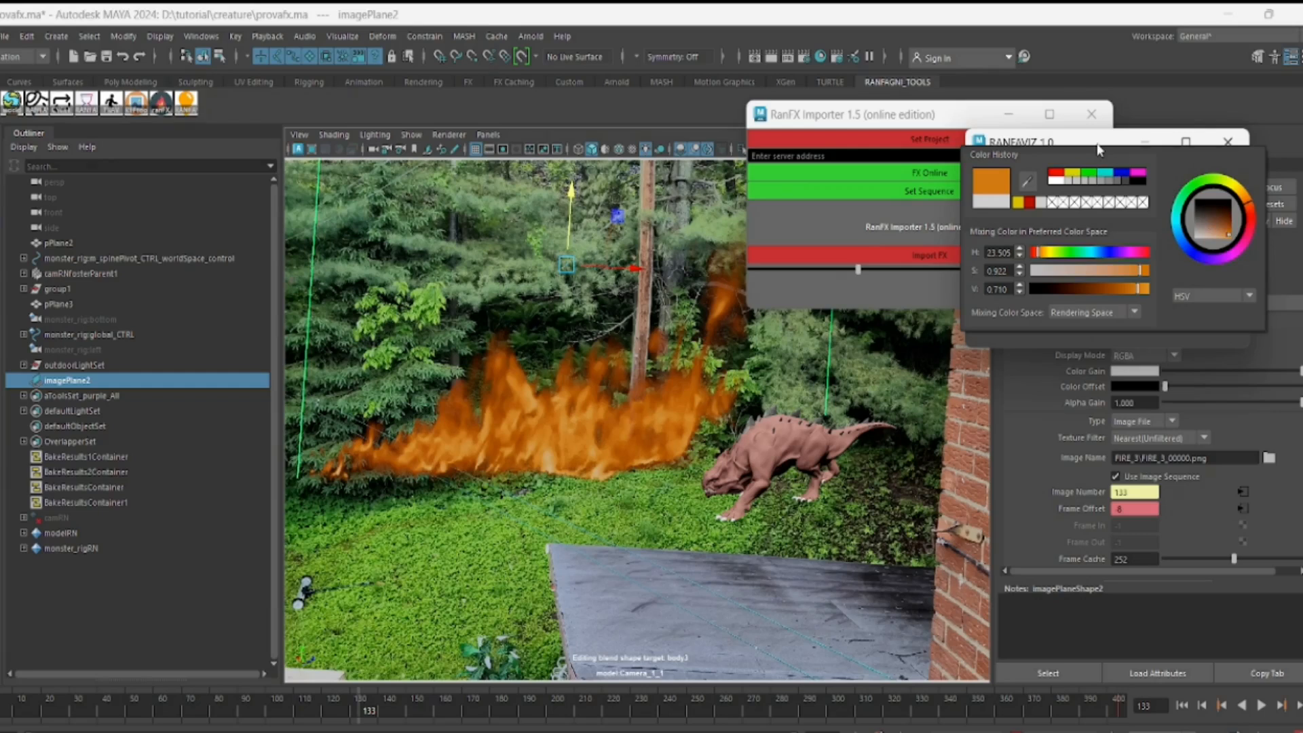
{"action": "left_click", "coordinate": [1124, 277]}
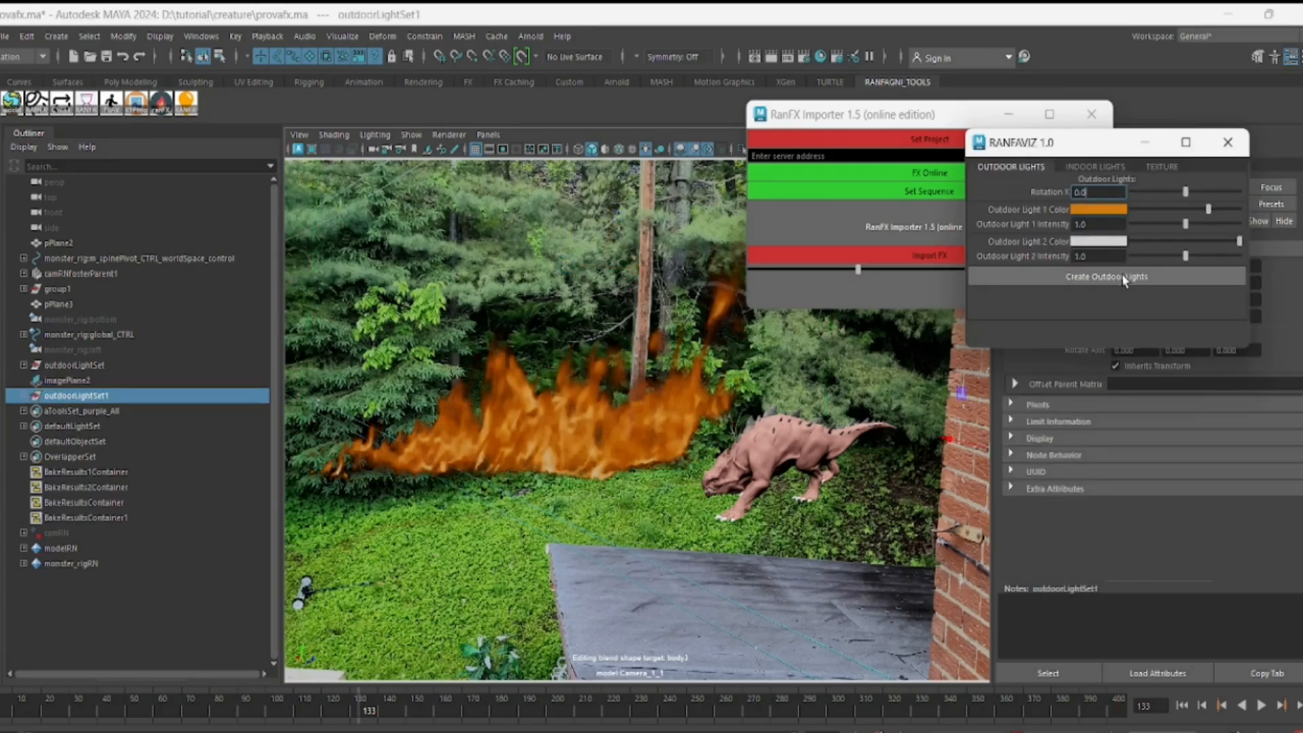
Delete the old outdoor light set and rename the new one outdoorLightSet
{"action": "left_click_drag", "start_coordinate": [95, 377], "coordinate": [112, 370]}
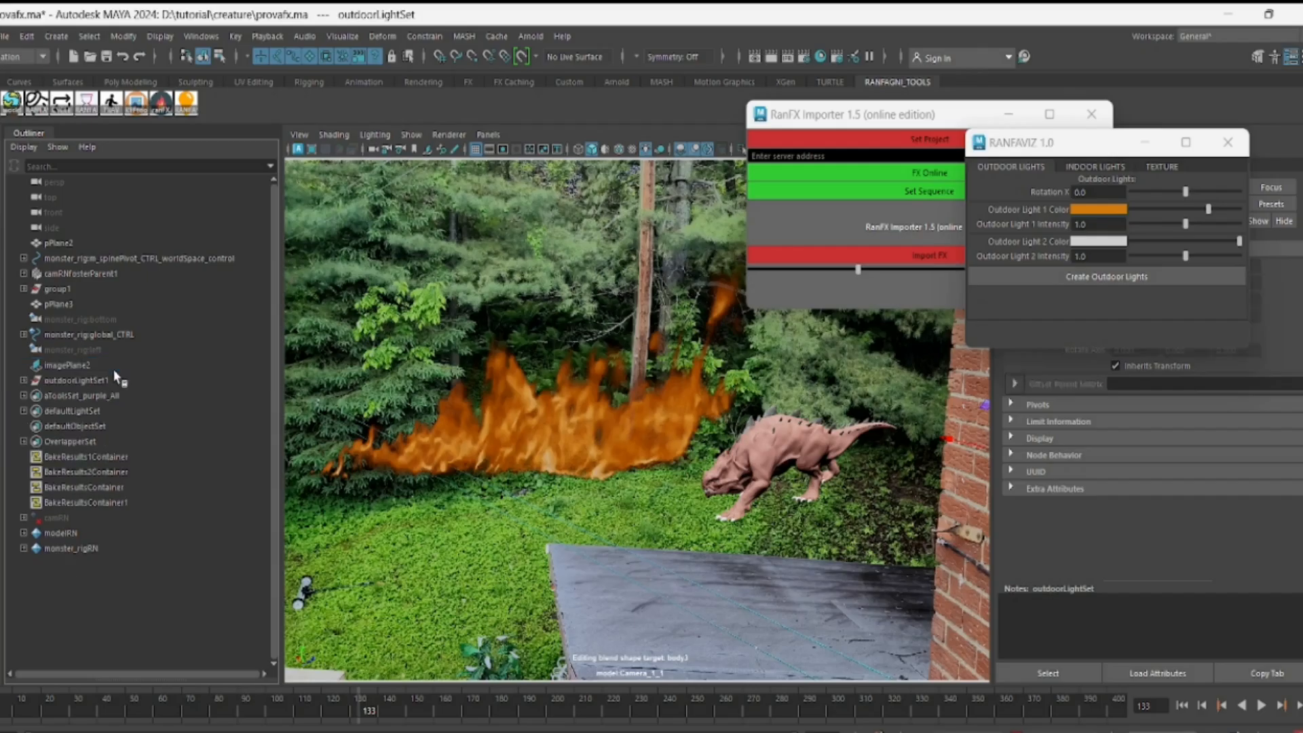
{"action": "left_click", "coordinate": [98, 379]}
{"action": "double_click", "coordinate": [107, 380]}
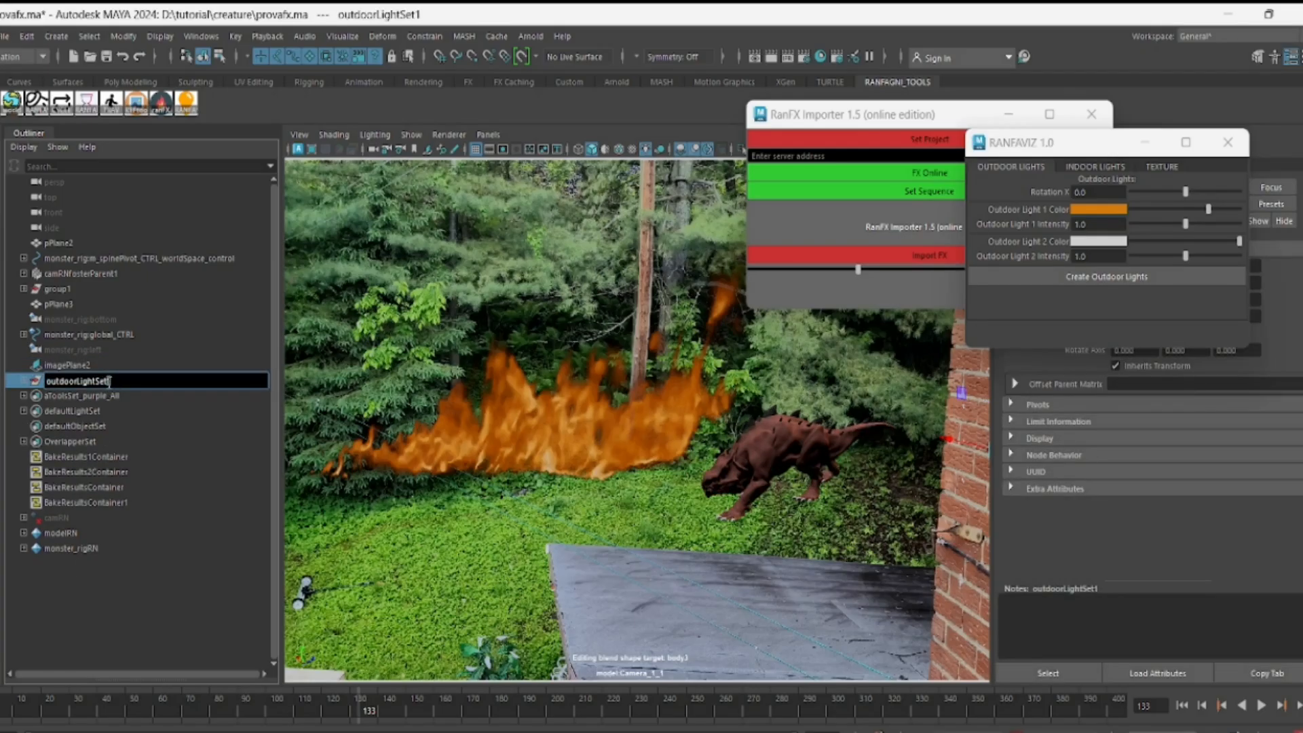
{"action": "key", "text": "Return"}
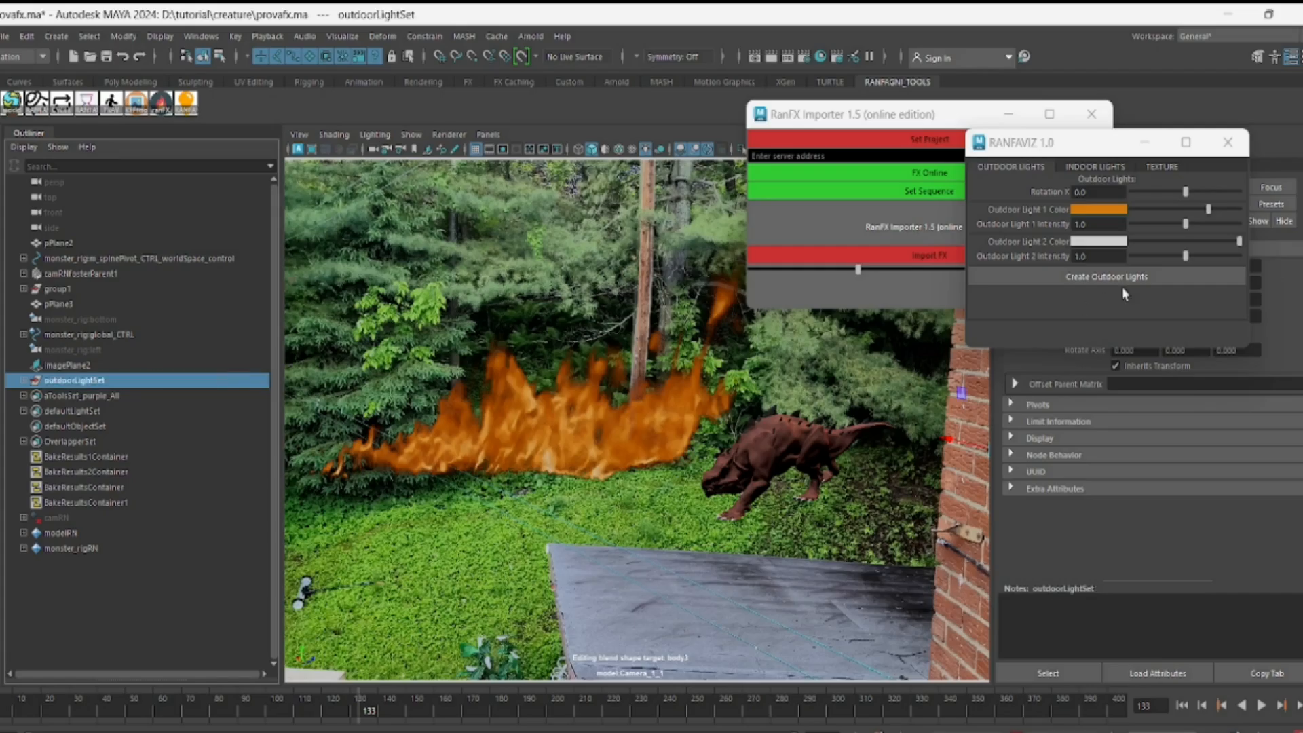
Create a second outdoor light set with the orange light, set Rotation X to -83.4, and play back the shot
{"action": "left_click_drag", "start_coordinate": [1189, 193], "coordinate": [1154, 210]}
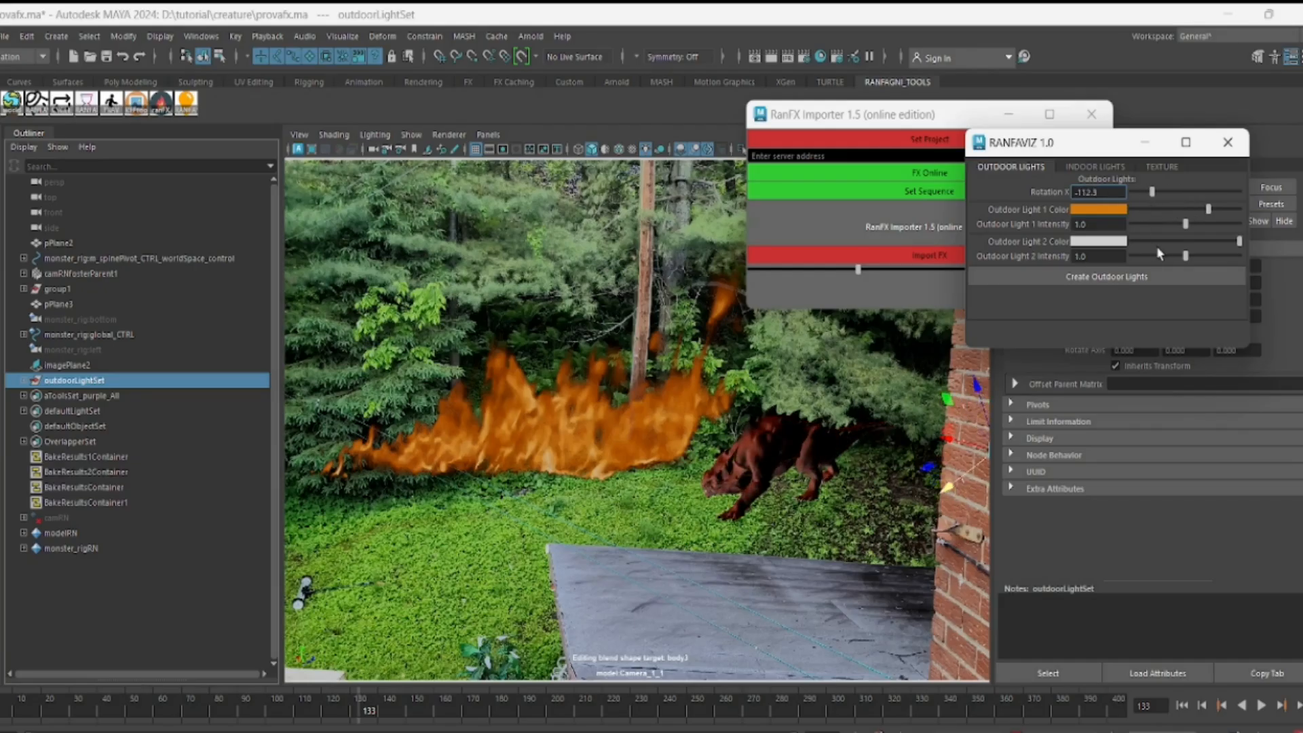
{"action": "left_click", "coordinate": [1147, 280]}
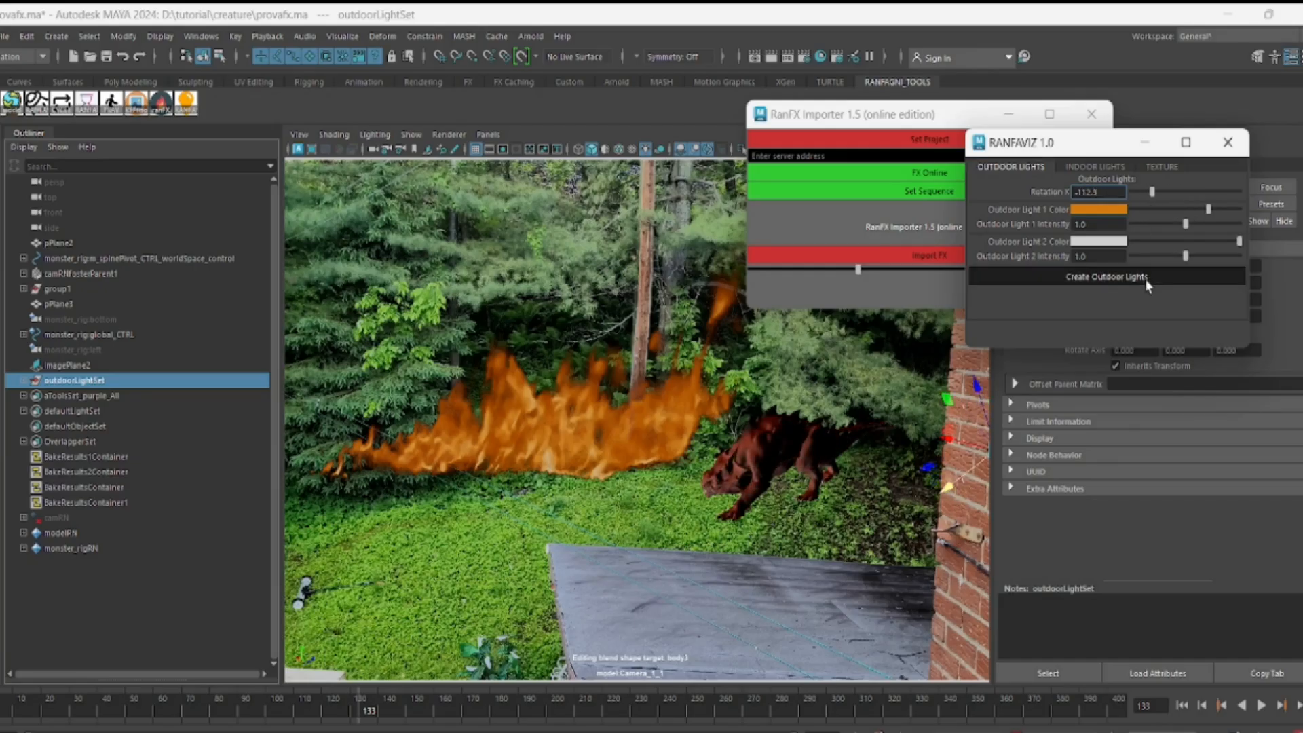
{"action": "mouse_move", "coordinate": [1162, 189]}
{"action": "left_mouse_down"}
{"action": "mouse_move", "coordinate": [1144, 202]}
{"action": "mouse_move", "coordinate": [1161, 211]}
{"action": "left_mouse_up"}
{"action": "left_click", "coordinate": [76, 713]}
{"action": "key", "text": "alt+v"}
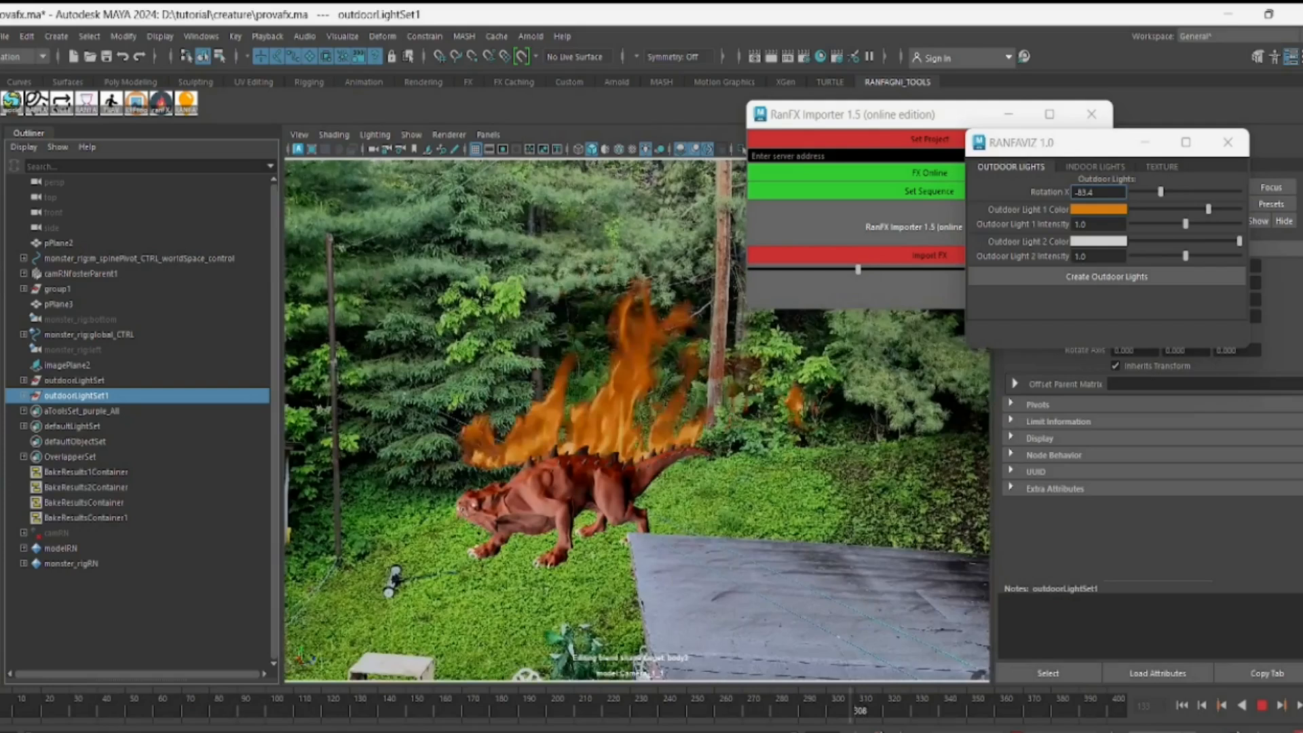
{"action": "key", "text": "alt+v"}
Widen the fire image plane and reposition it around the creature's back at frame 329, and check the shot up to frame 273
{"action": "left_click", "coordinate": [641, 418]}
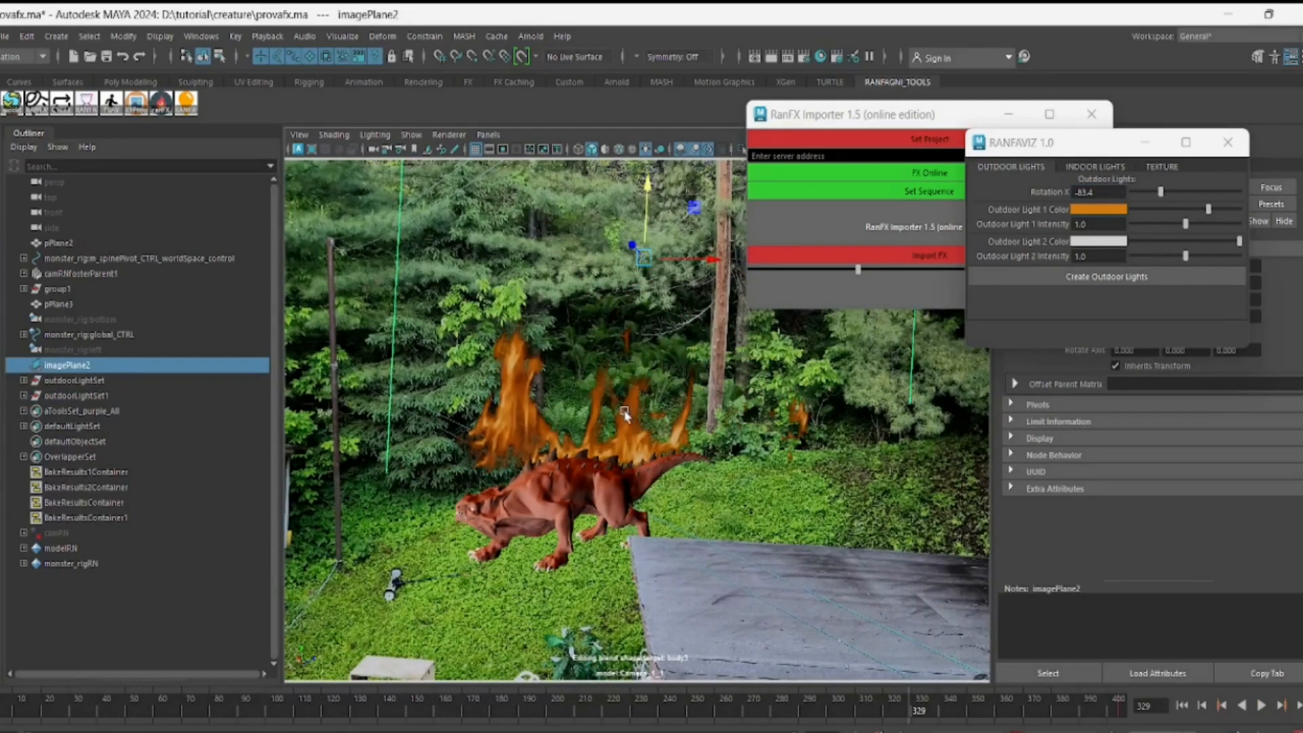
{"action": "left_click_drag", "start_coordinate": [640, 190], "coordinate": [618, 292]}
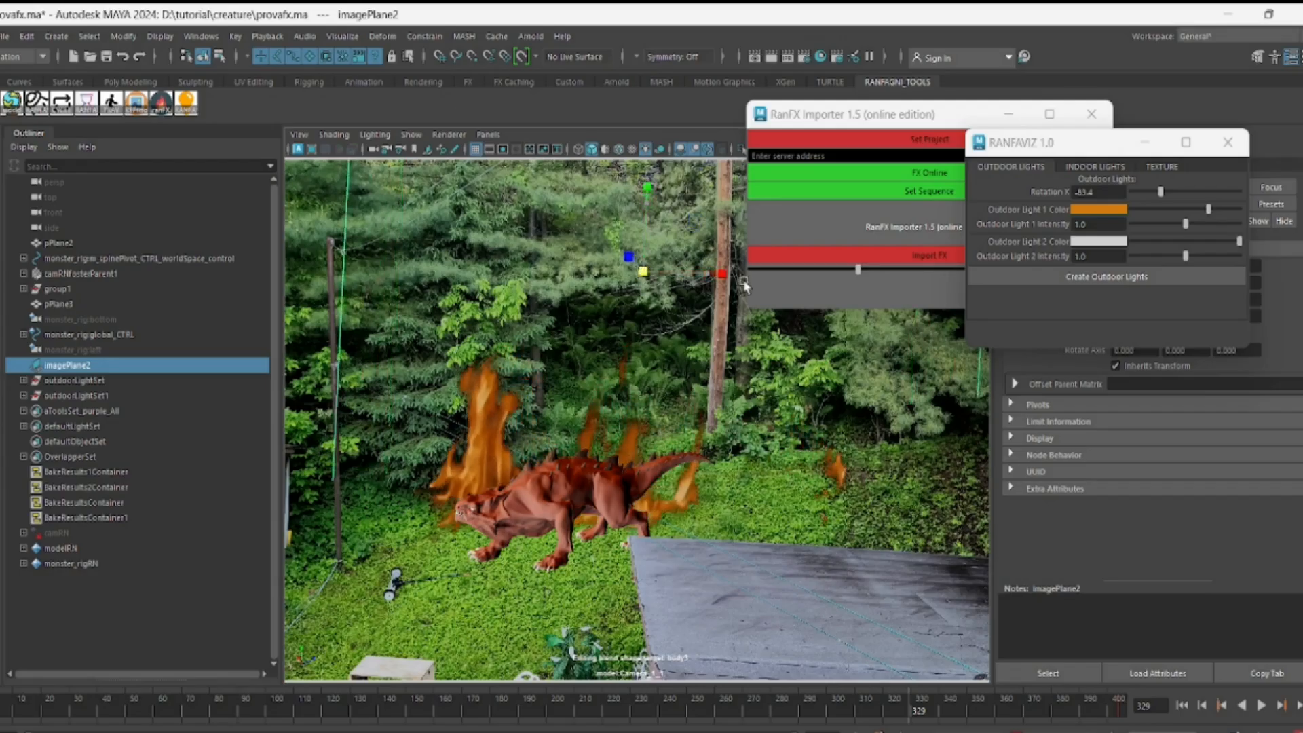
{"action": "key", "text": "e"}
{"action": "key", "text": "w"}
{"action": "left_click_drag", "start_coordinate": [640, 241], "coordinate": [635, 183]}
{"action": "key", "text": "e"}
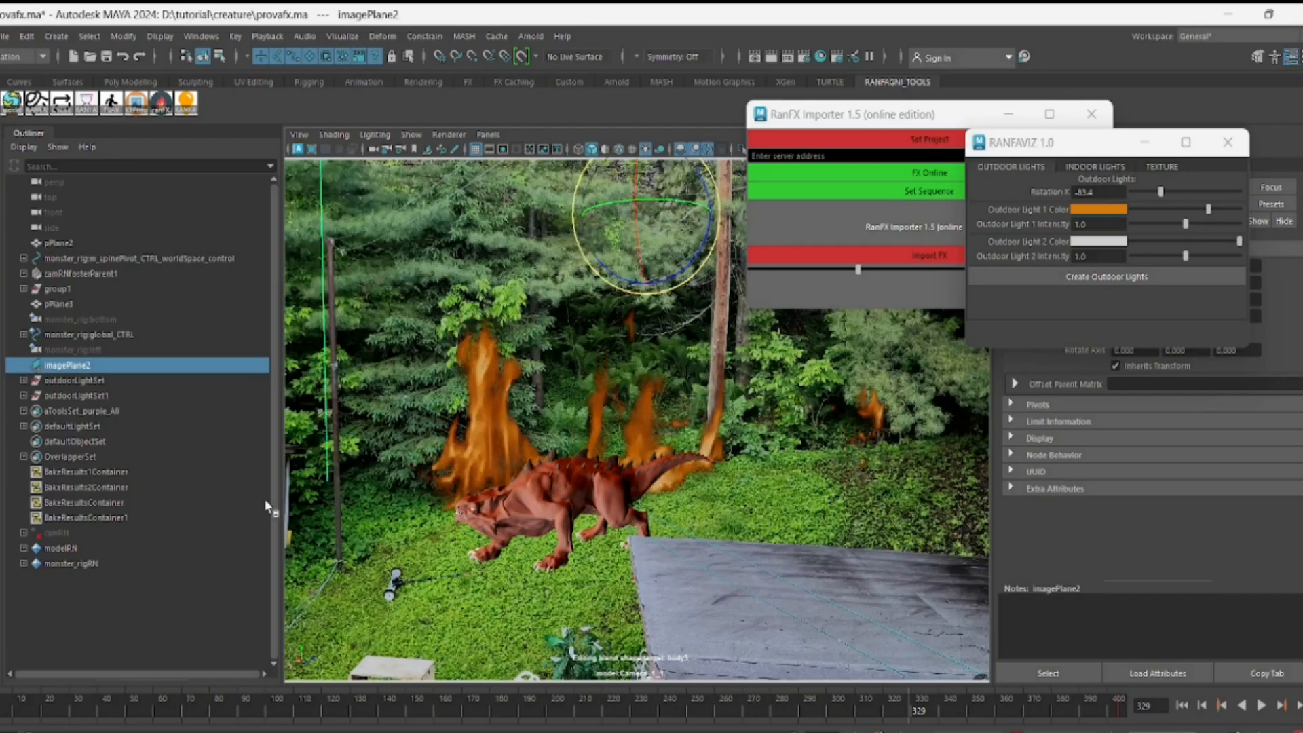
{"action": "left_click_drag", "start_coordinate": [13, 699], "coordinate": [762, 732]}
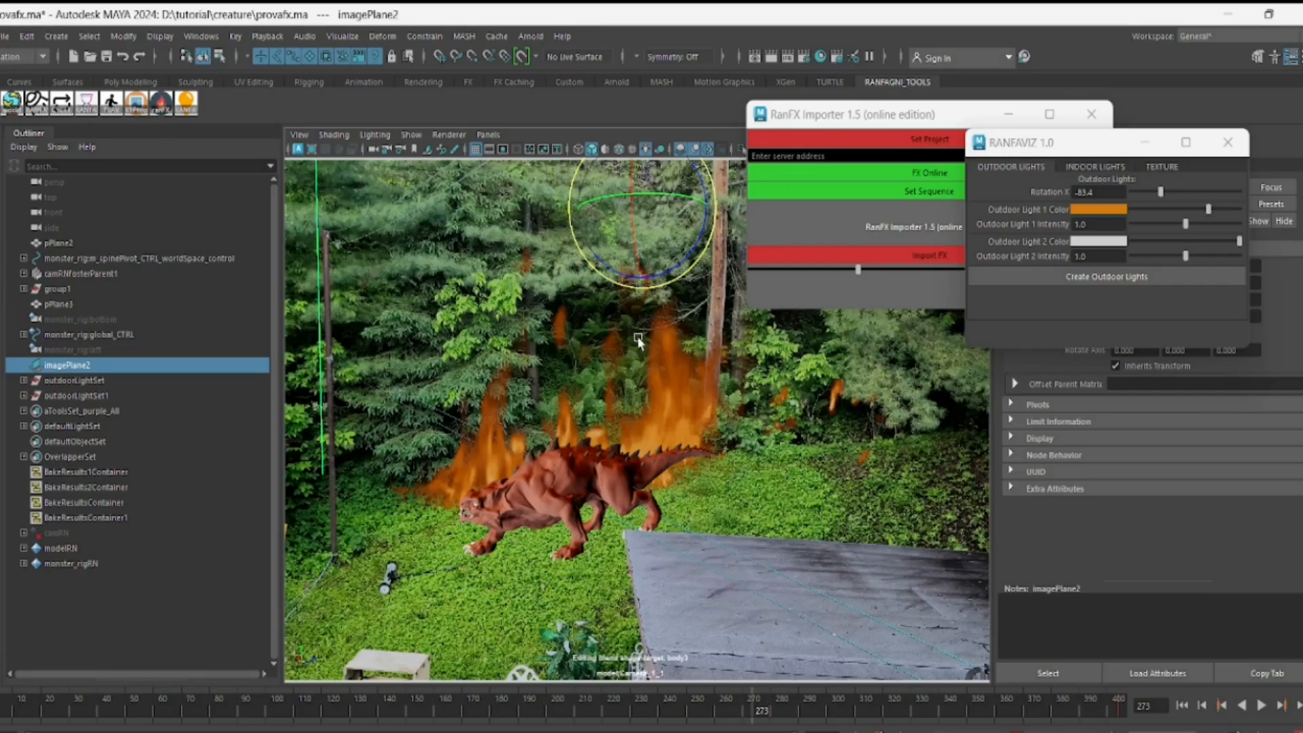
{"action": "left_click", "coordinate": [798, 445]}
{"action": "left_click", "coordinate": [770, 363]}
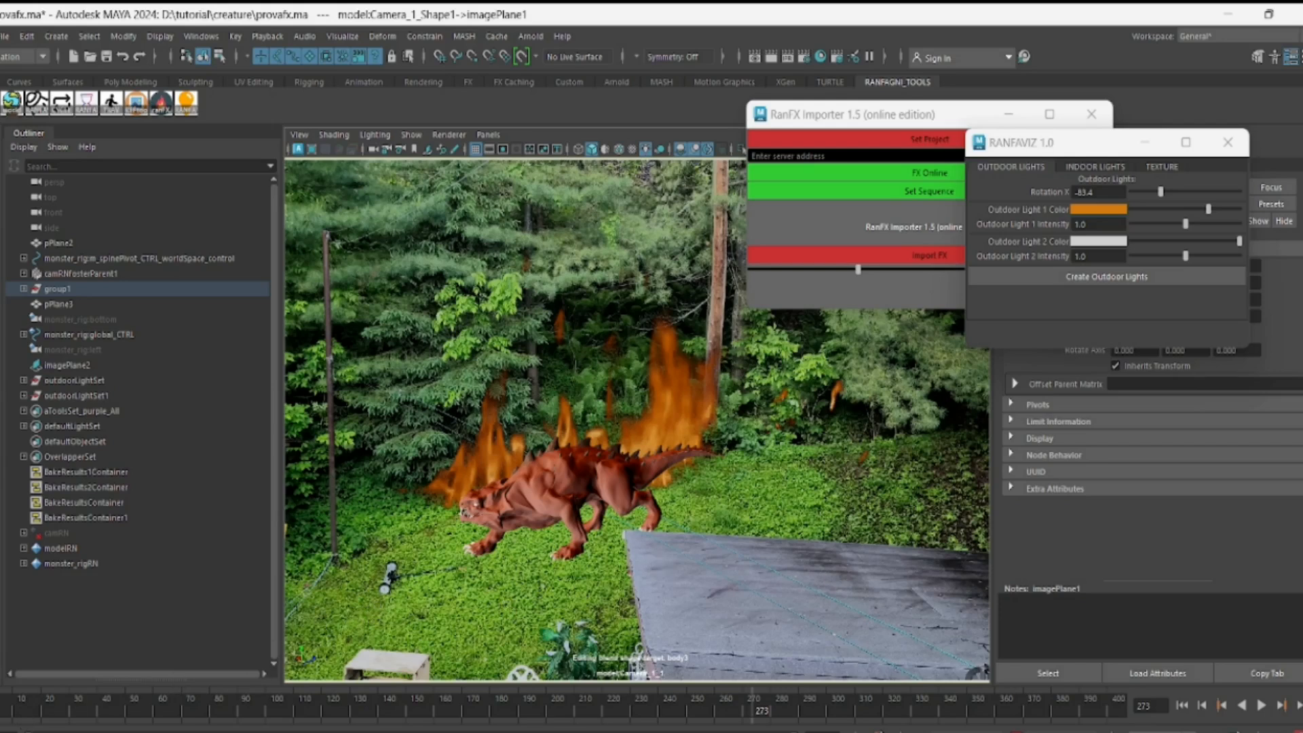
{"action": "mouse_move", "coordinate": [1036, 732]}
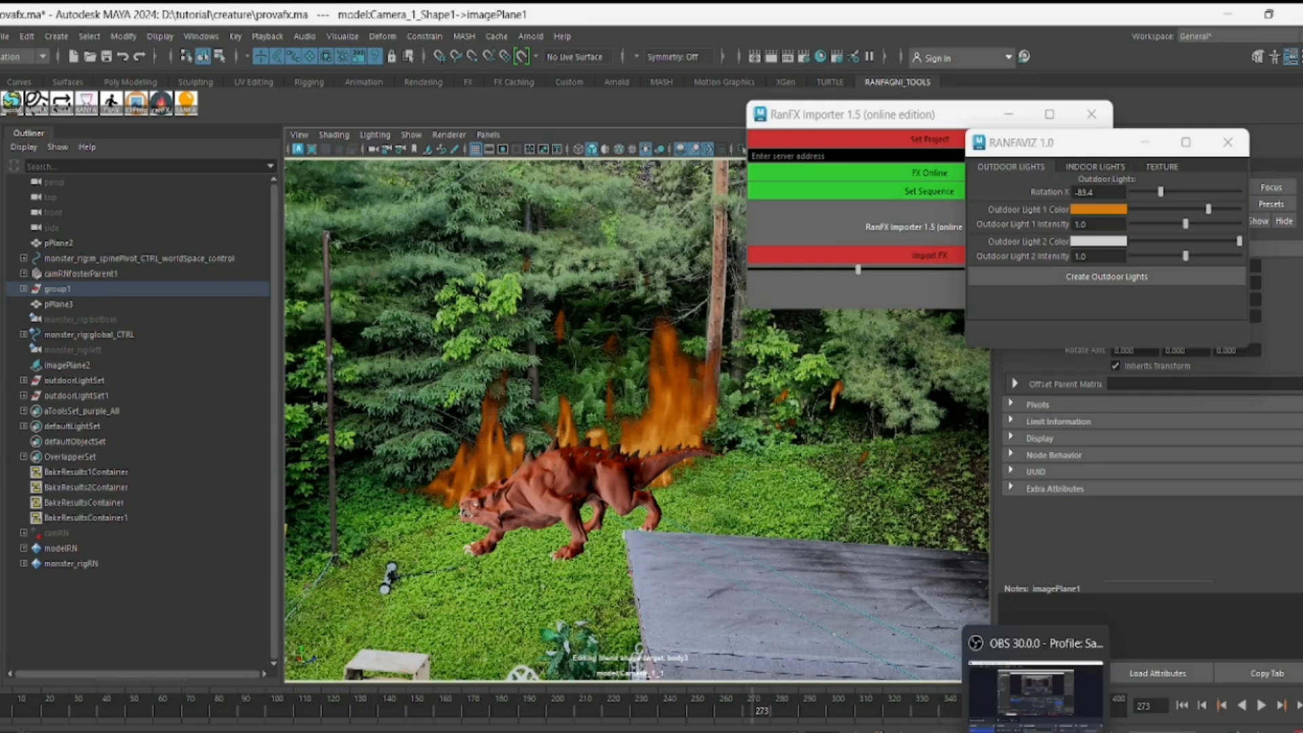